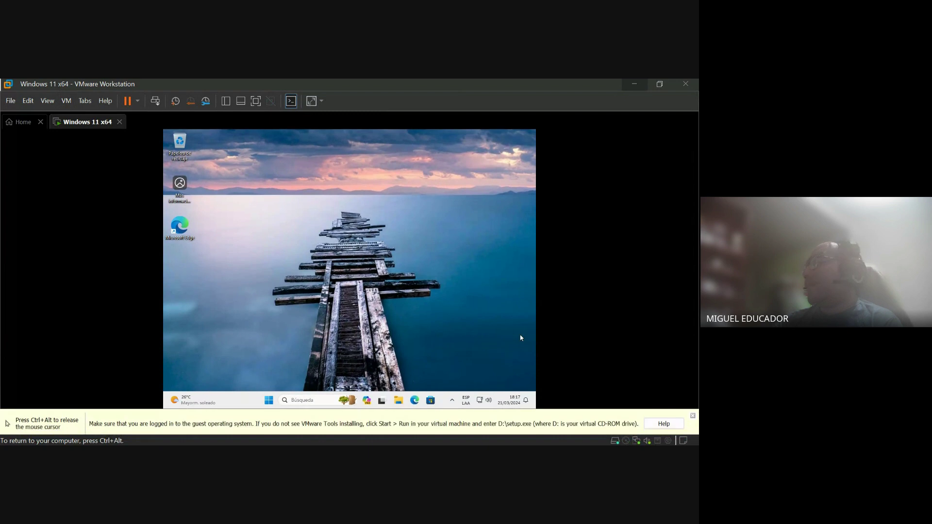
Dismiss the VMware Tools reminder and run setup64.exe from the VMware Tools disc on drive E:
click(692, 411)
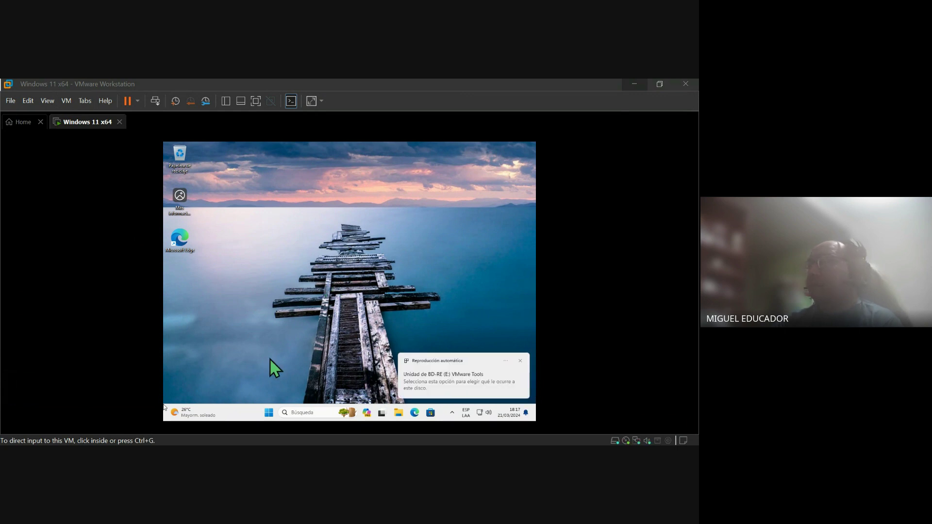
click(211, 369)
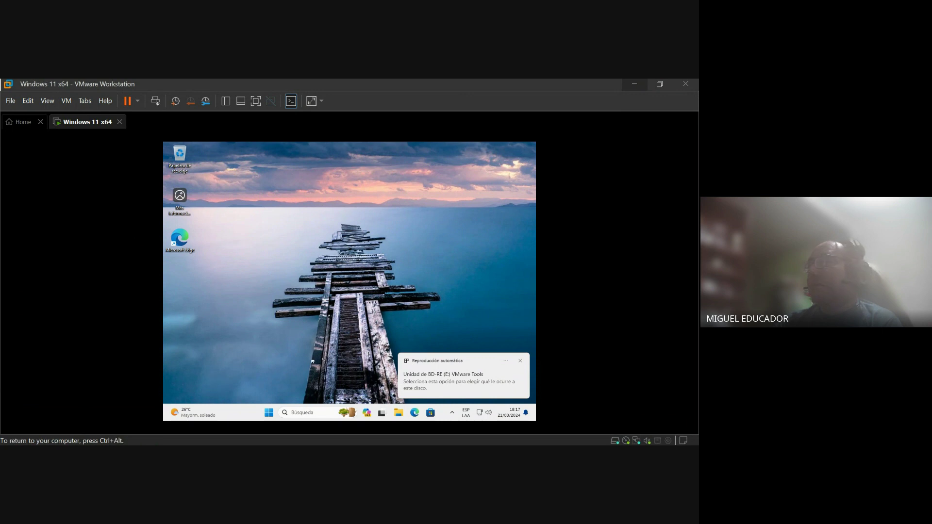
click(444, 366)
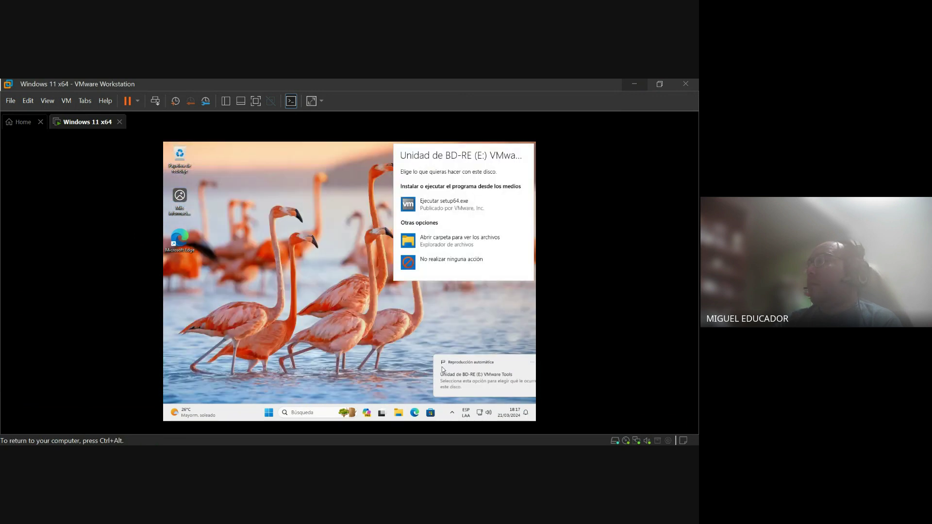
click(455, 203)
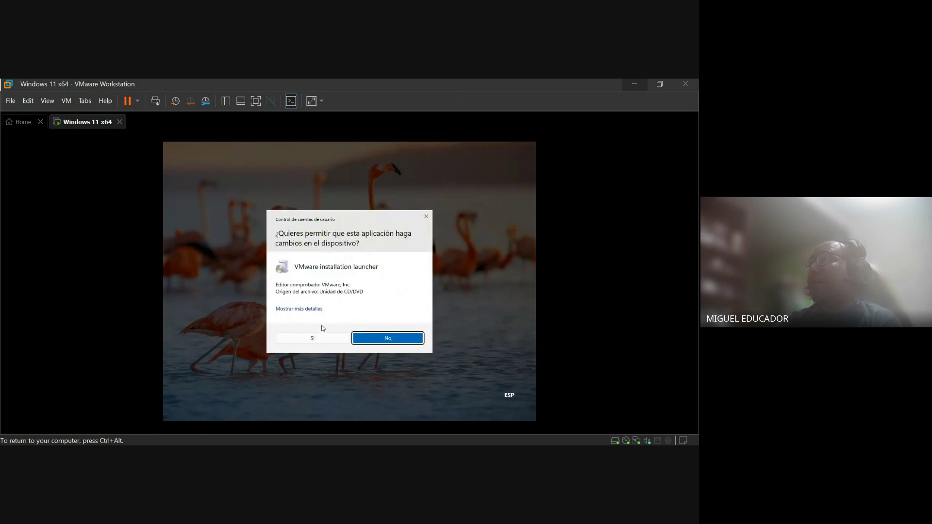
Approve the installer's User Account Control prompt and release input back to the host
click(305, 338)
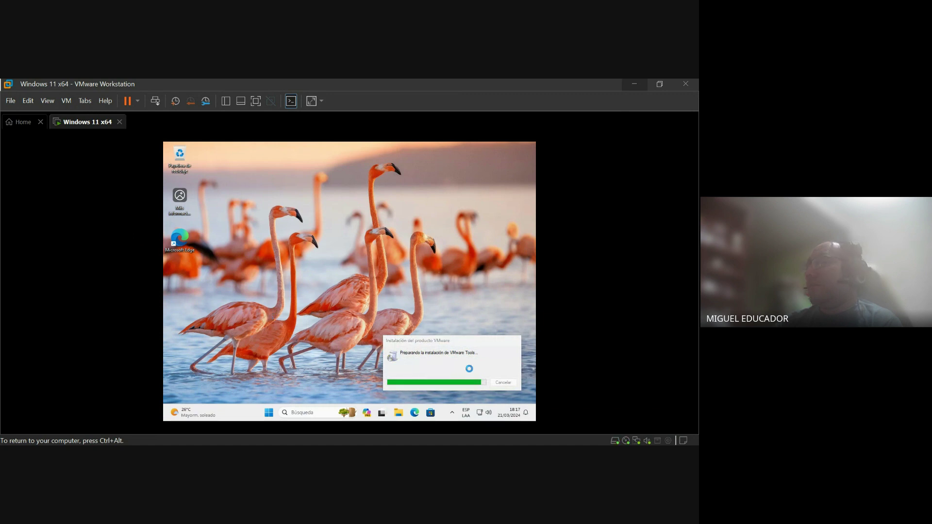
key(ctrl+alt)
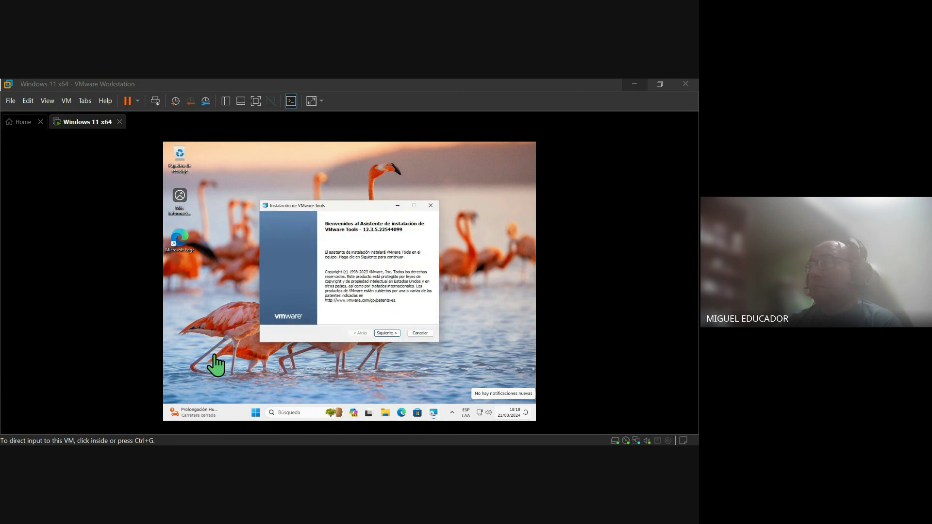
Advance the VMware Tools wizard with the Complete (Completa) setup type and start installing
click(218, 332)
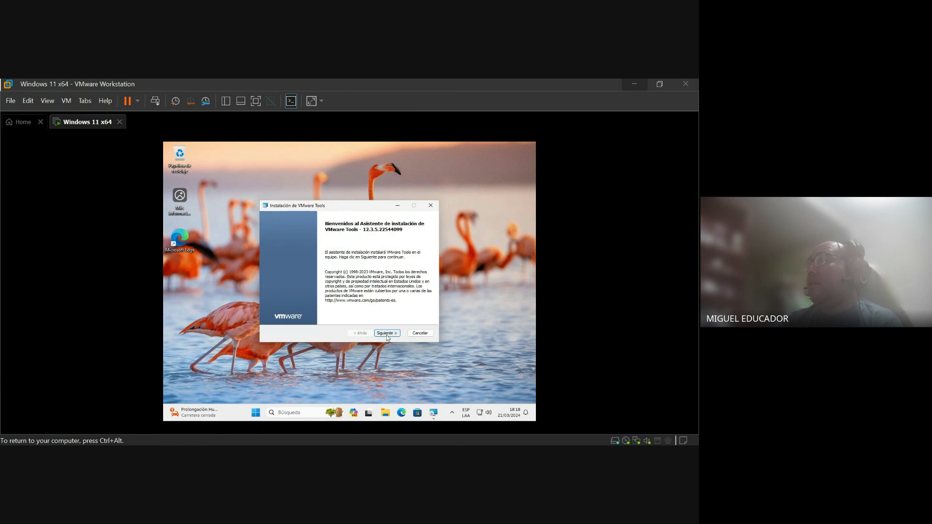
click(387, 333)
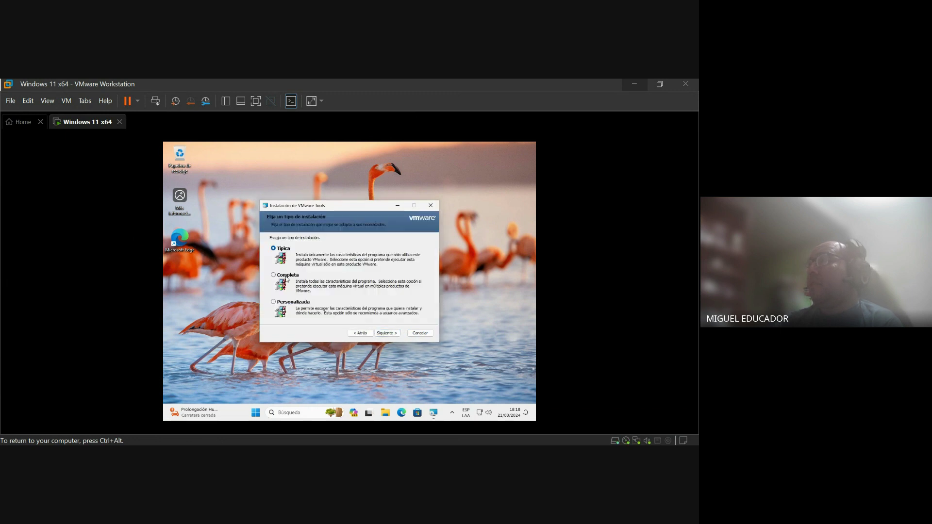
click(386, 333)
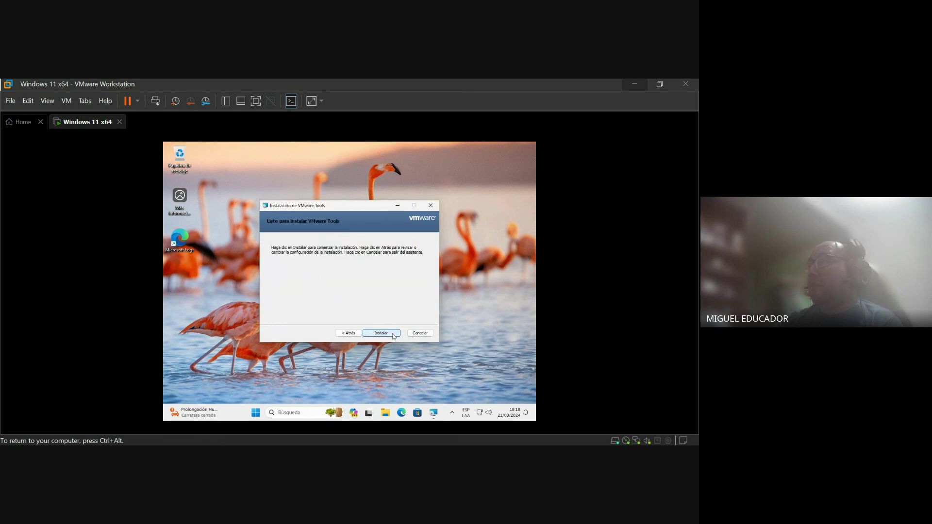
click(393, 334)
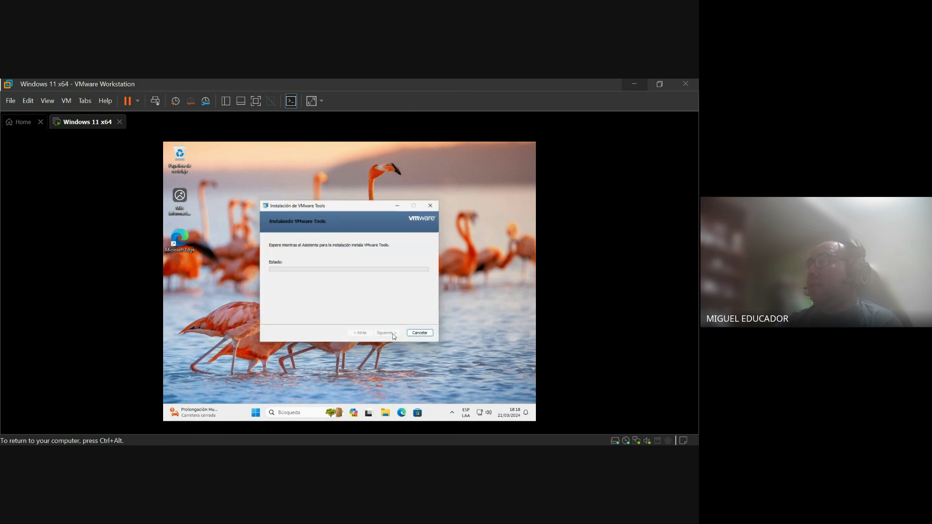
Release input to the host while the VMware Tools installation runs to completion
key(ctrl+alt)
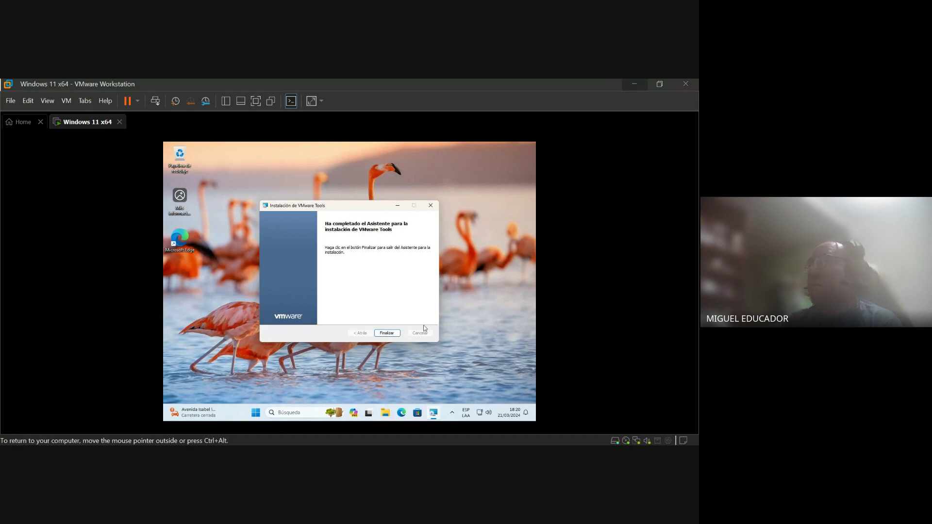
Finish the VMware Tools installer and accept restarting the guest now
click(386, 333)
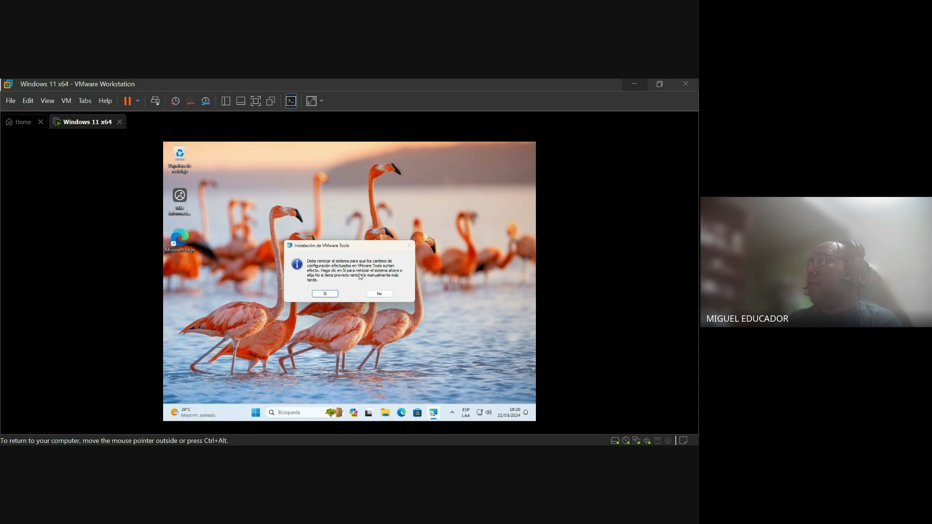
click(330, 295)
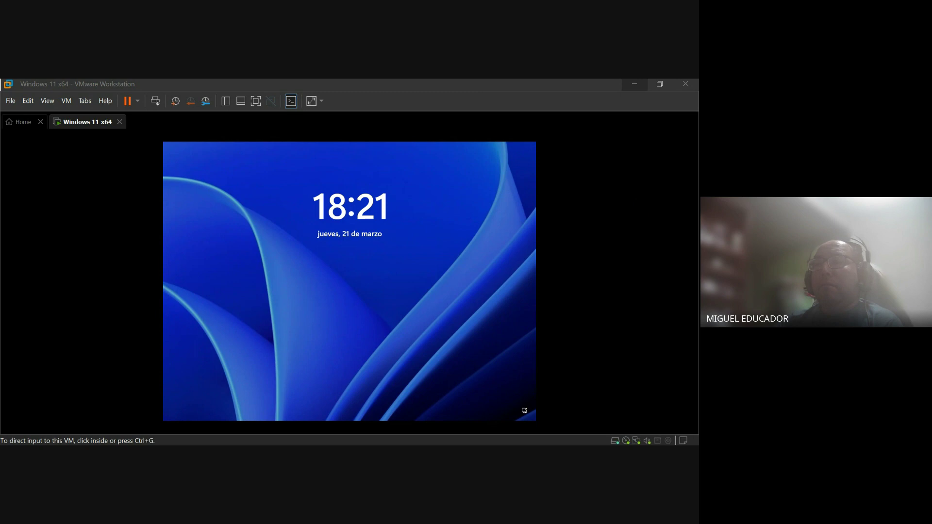
Dismiss the lock screen, enter the account PIN, and release input to the host
click(220, 380)
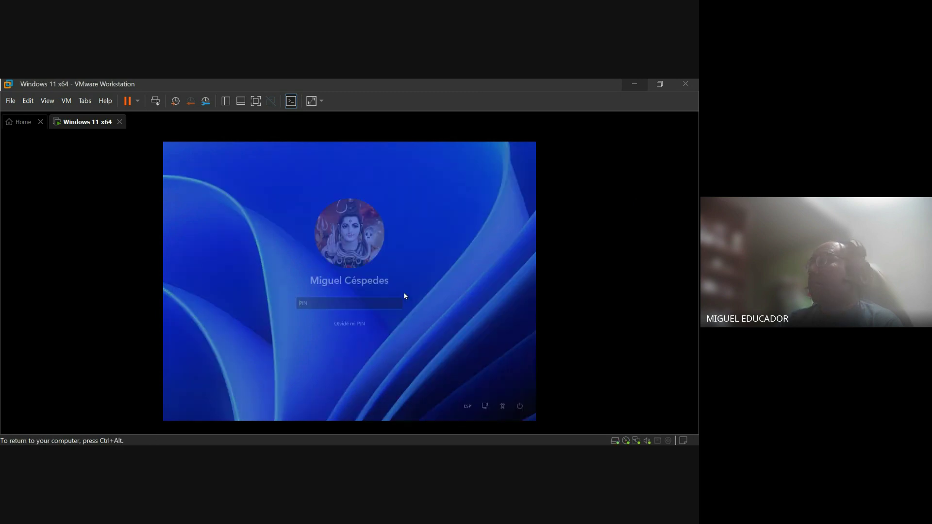
text(••)
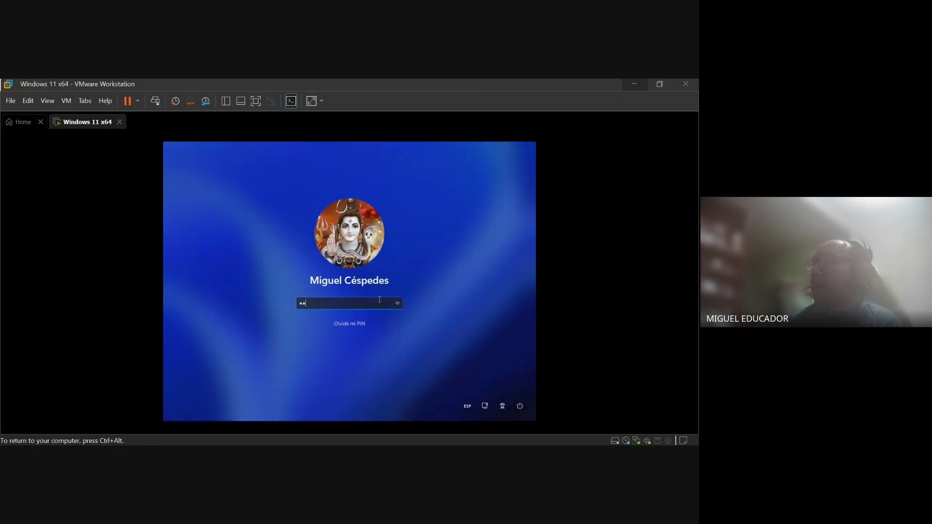
text(••)
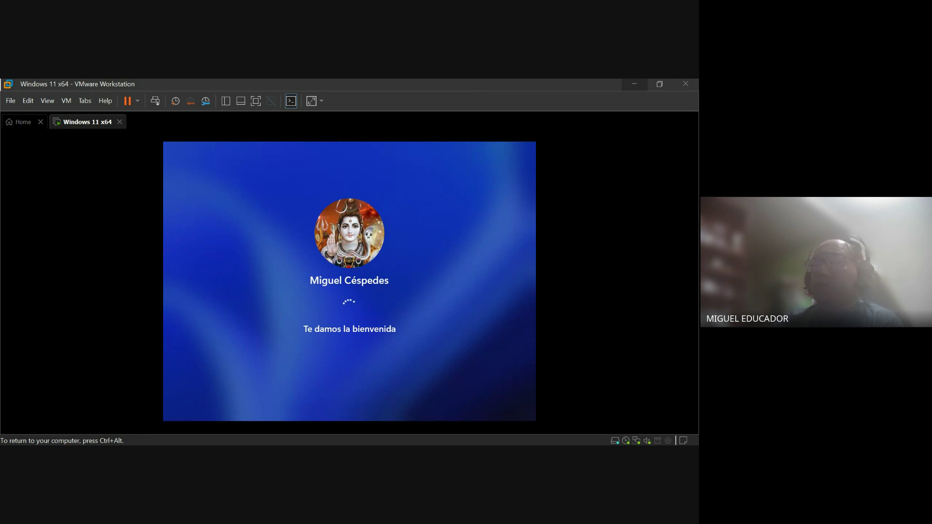
key(ctrl+alt)
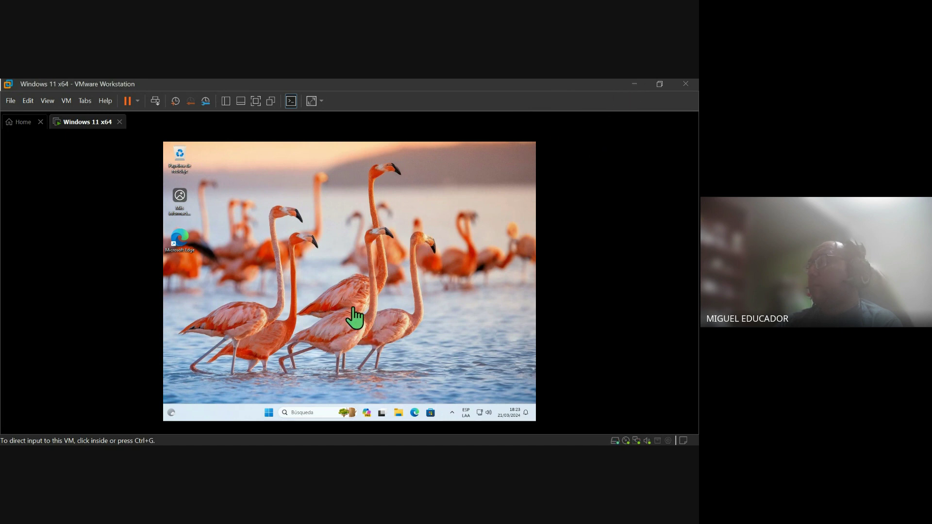
Unpin Microsoft Store and File Explorer from the taskbar, leaving Edge pinned
right_click(434, 413)
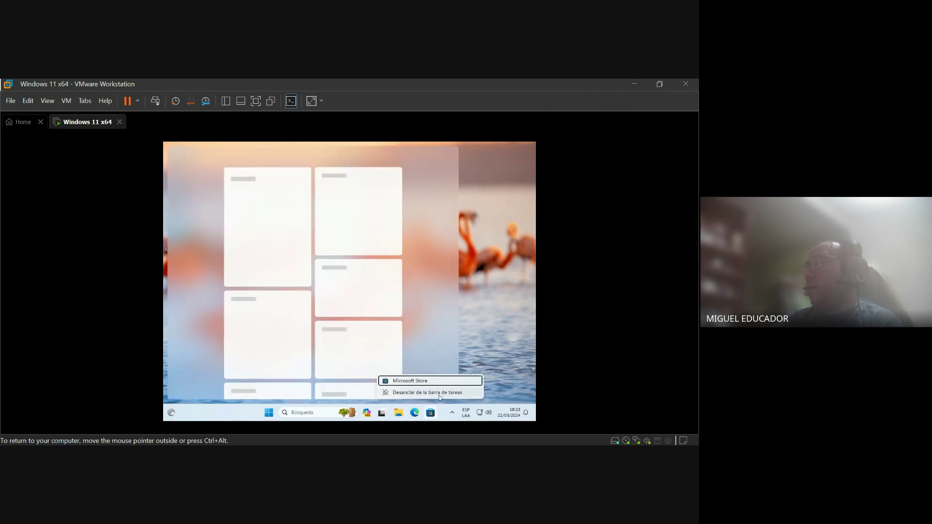
click(439, 393)
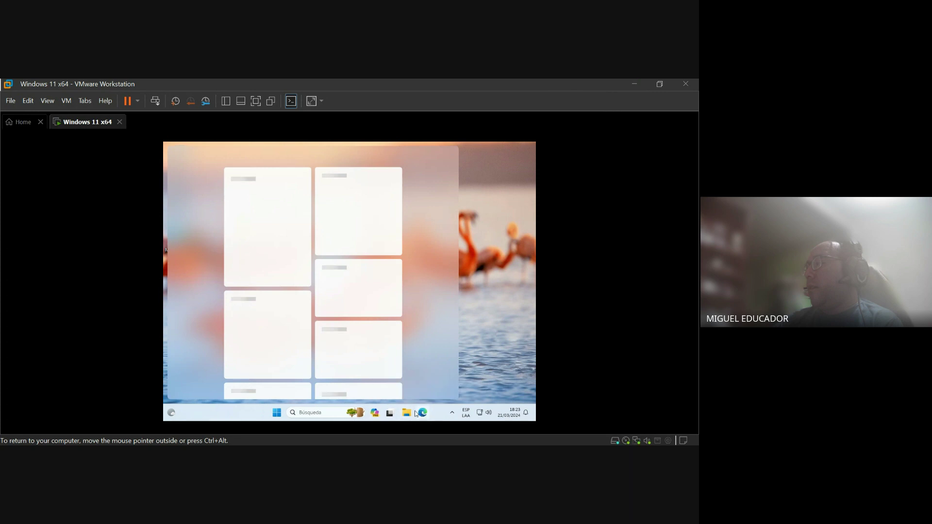
right_click(408, 413)
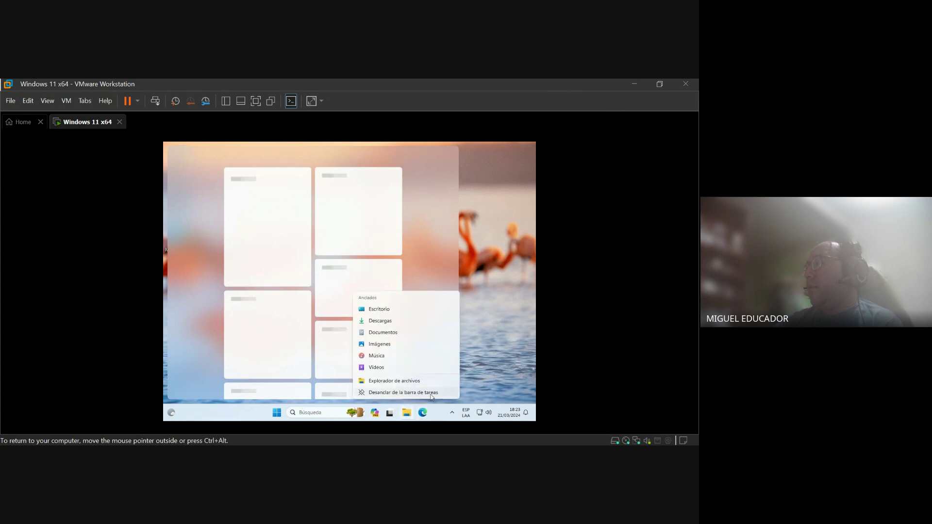
click(431, 395)
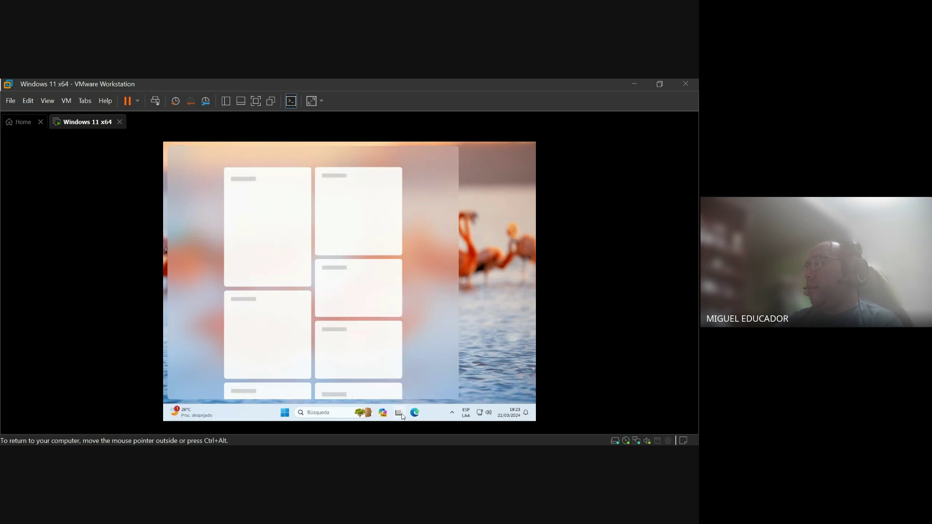
right_click(420, 415)
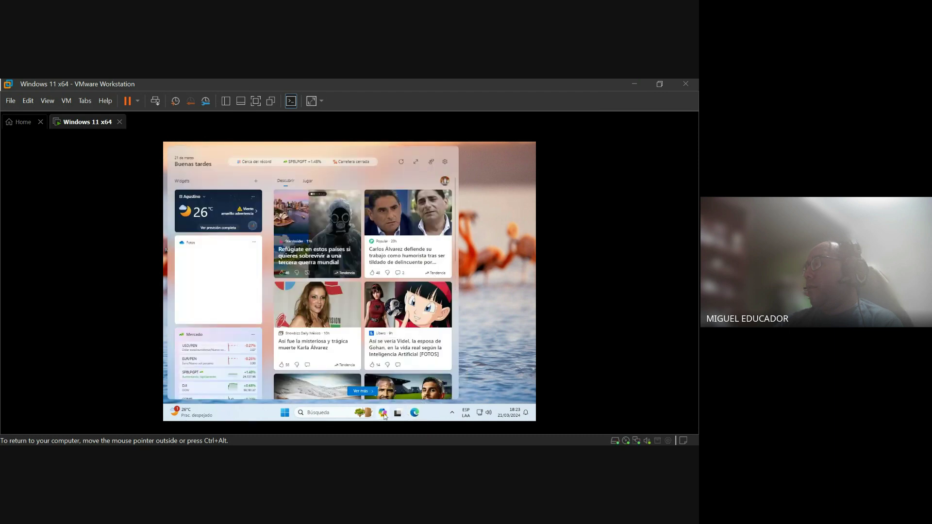
In taskbar settings, switch off Copilot, Vista de tareas and Widgets
right_click(442, 412)
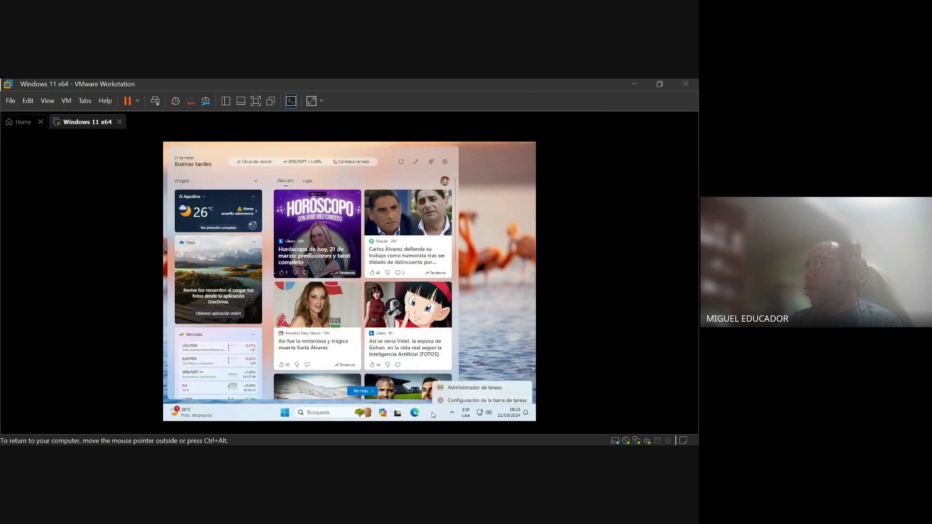
click(455, 397)
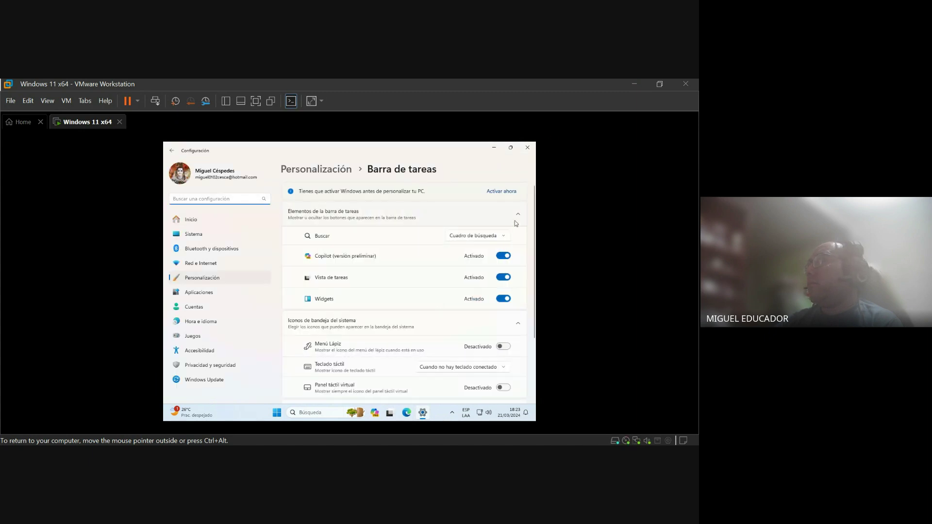
click(504, 257)
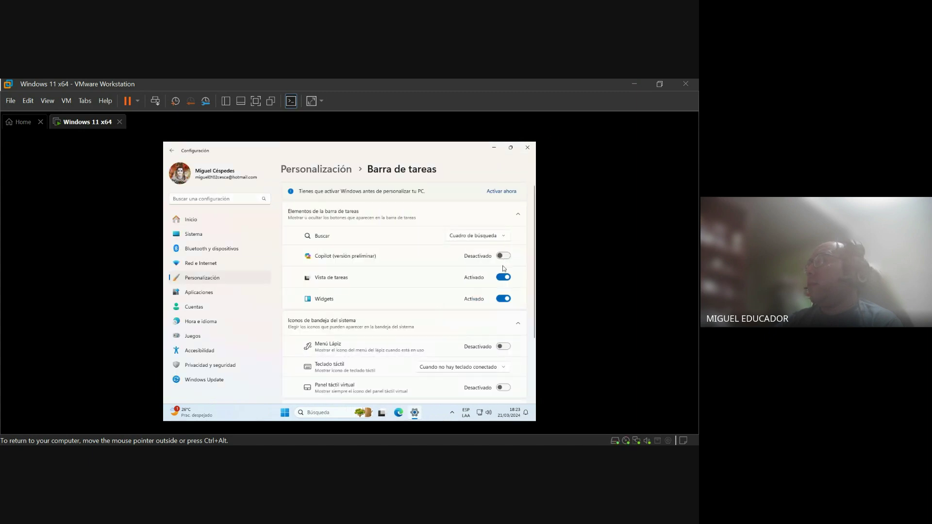
click(504, 278)
click(503, 299)
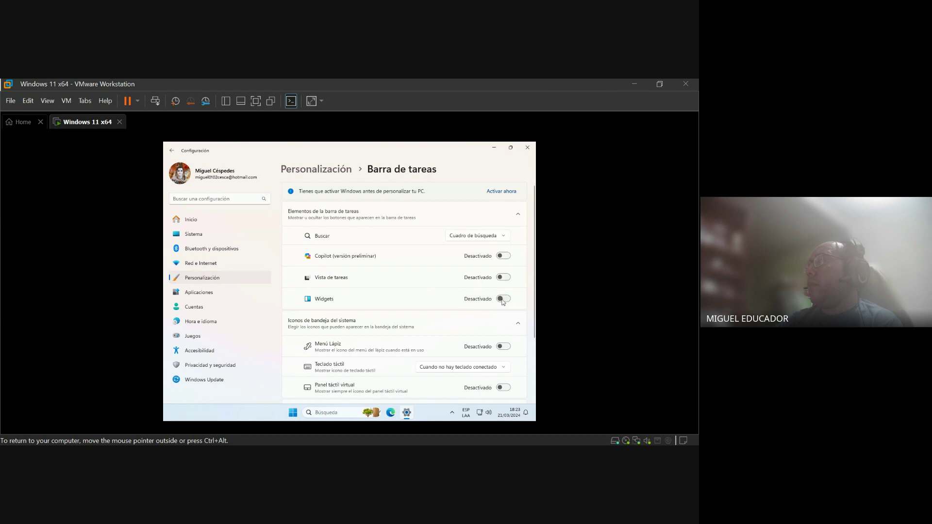
Expand Otros iconos de bandeja del sistema to reveal the other tray-icon options
scroll(517, 339, down, 3)
scroll(518, 357, down, 1)
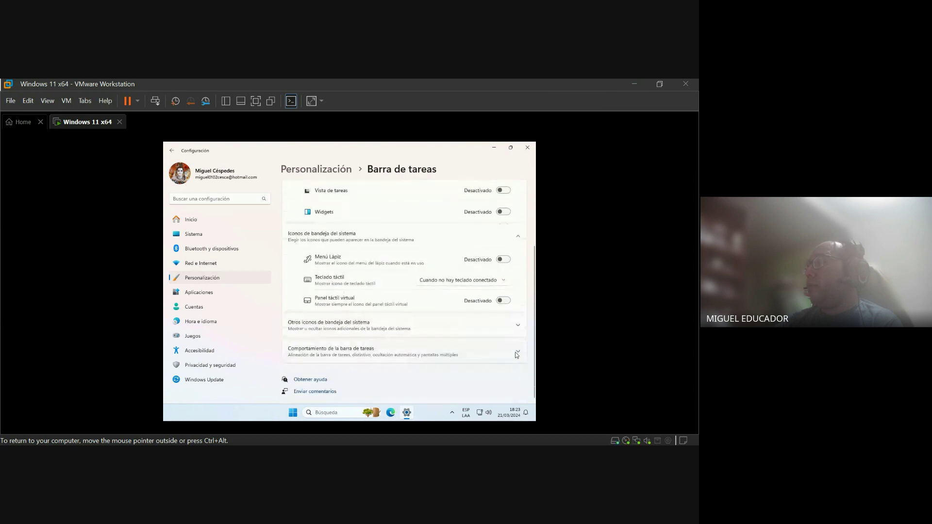
click(344, 328)
scroll(425, 362, down, 3)
scroll(425, 362, down, 1)
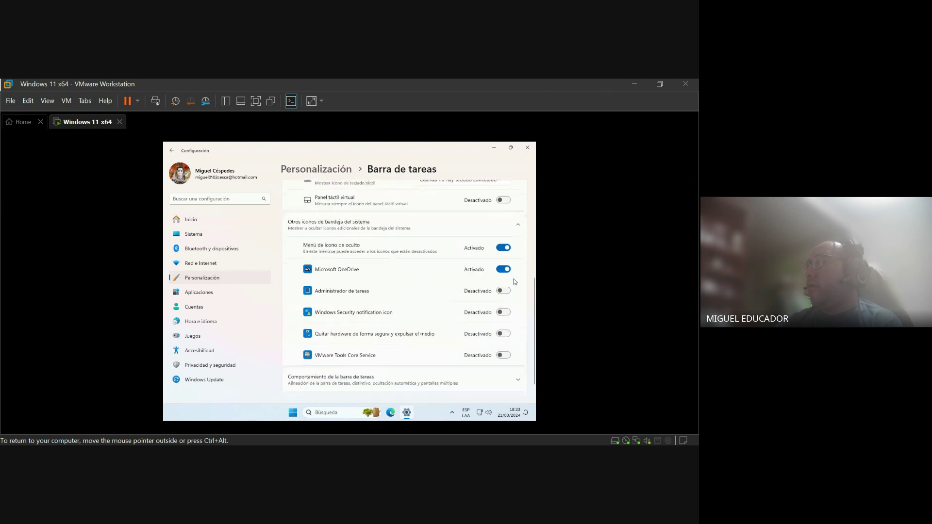
click(505, 248)
click(503, 270)
click(505, 248)
scroll(500, 315, down, 1)
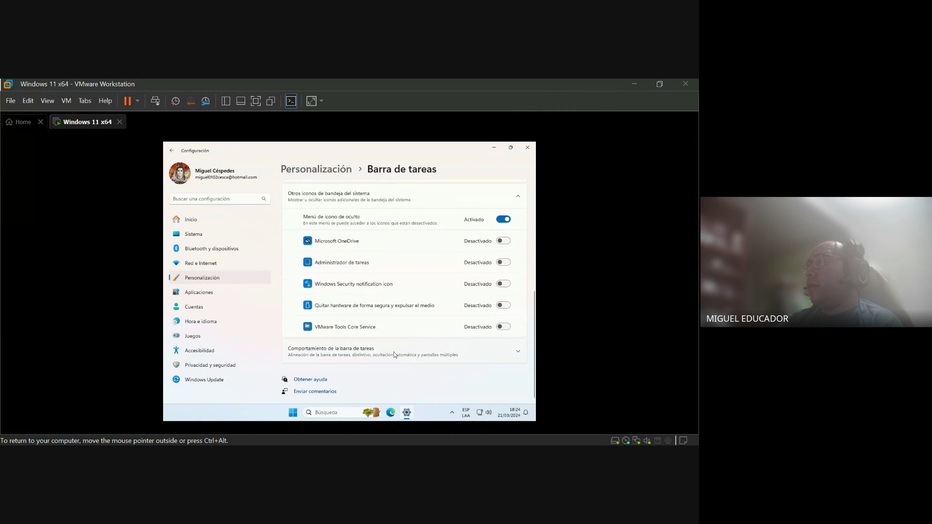
click(360, 356)
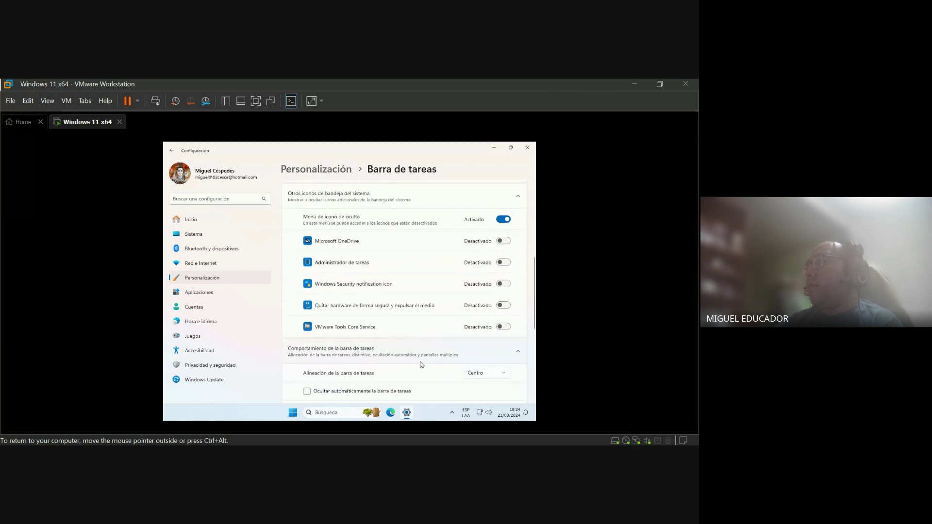
scroll(418, 363, down, 1)
scroll(416, 364, down, 1)
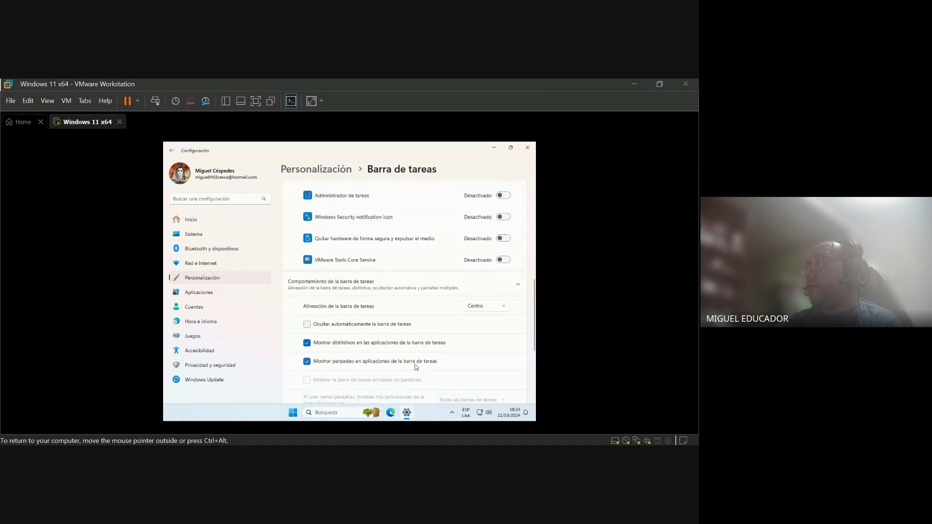
scroll(417, 367, down, 4)
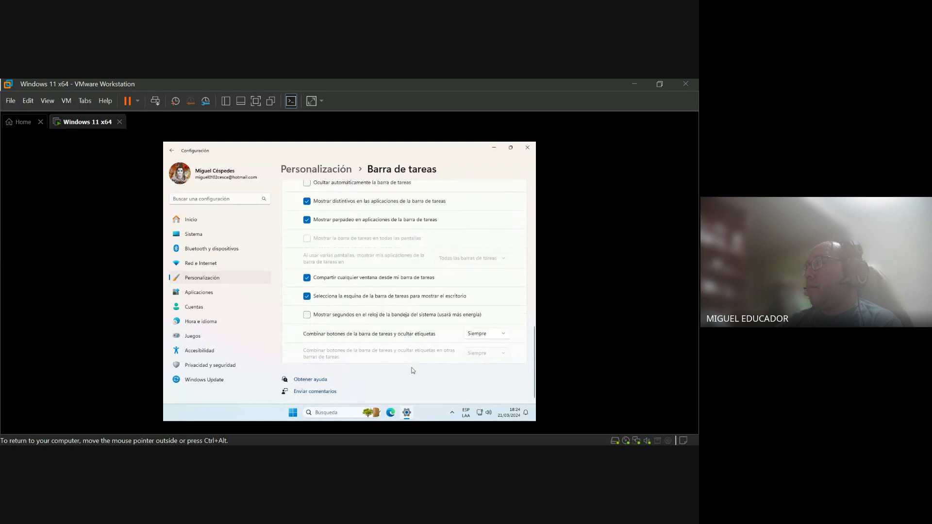
scroll(412, 368, up, 10)
scroll(412, 369, up, 5)
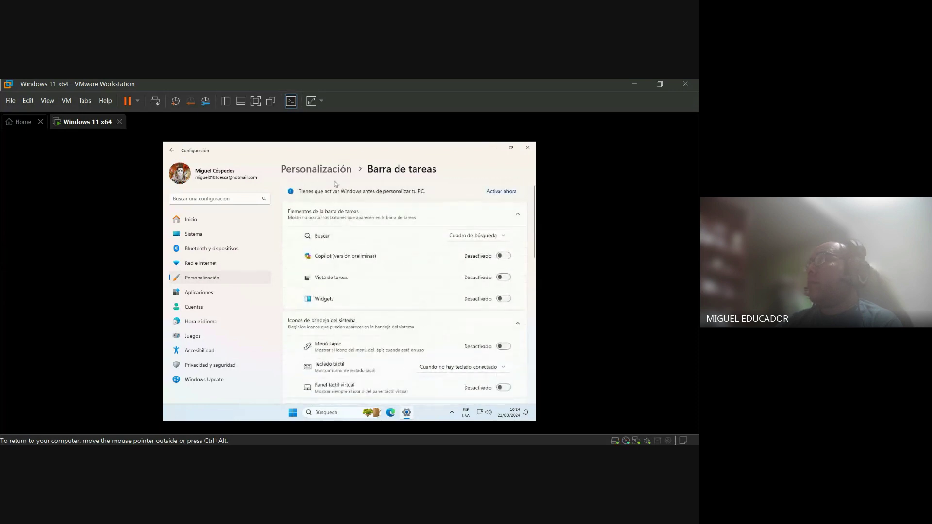
Return to Personalización, close Settings and go back to the guest desktop
click(307, 174)
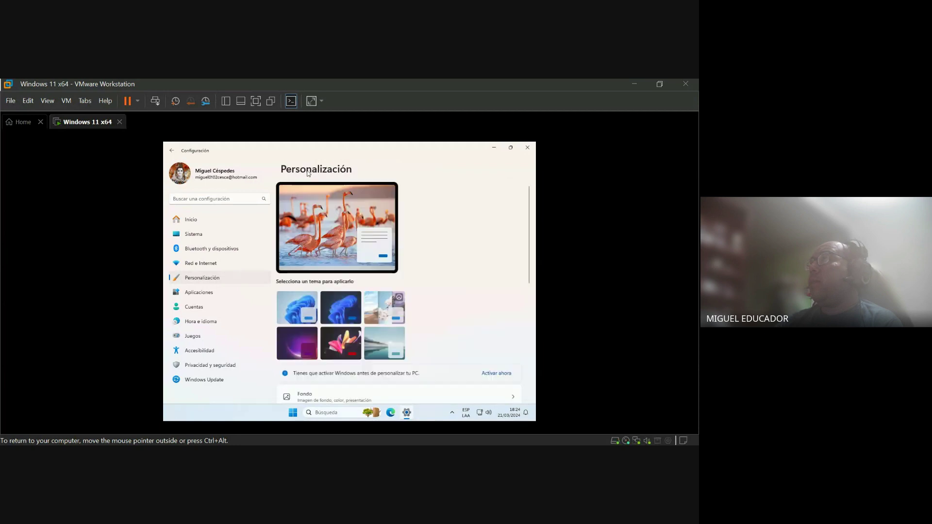
click(527, 148)
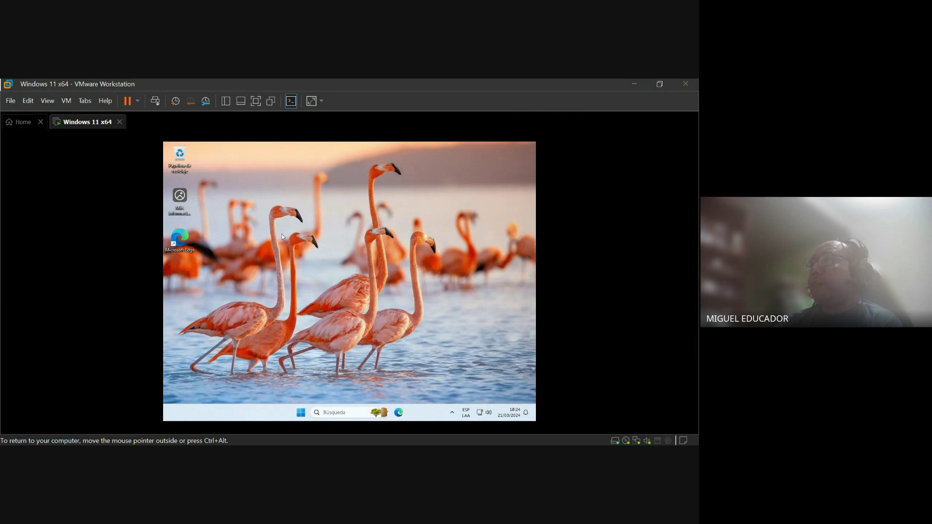
right_click(319, 262)
click(476, 379)
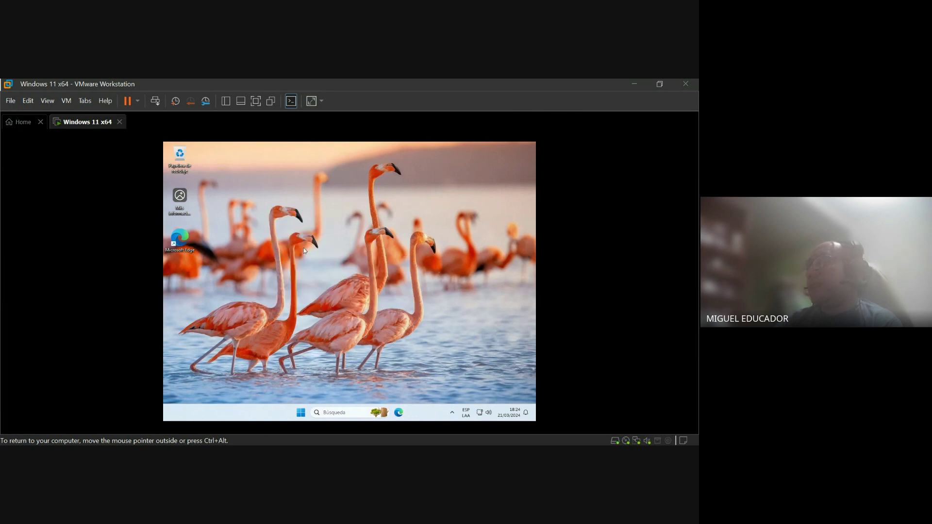
Check the hidden notification-area icons and bring up the taskbar's shortcut menu
click(451, 415)
click(451, 415)
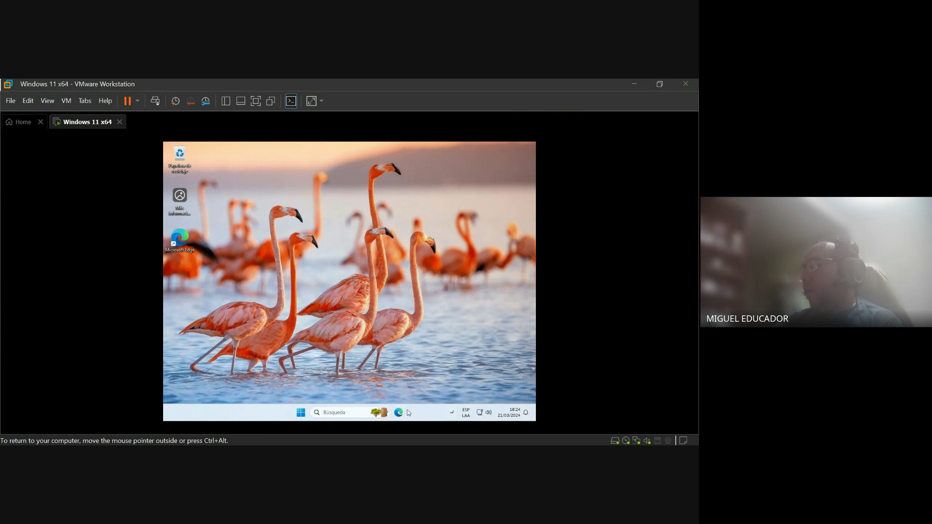
right_click(417, 415)
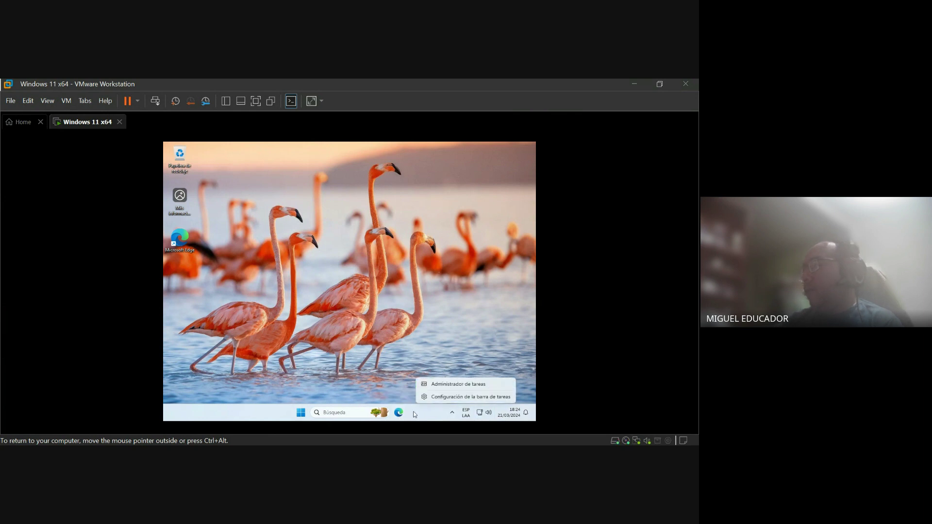
Close the taskbar context menu with Esc to show the flamingo desktop
key(Escape)
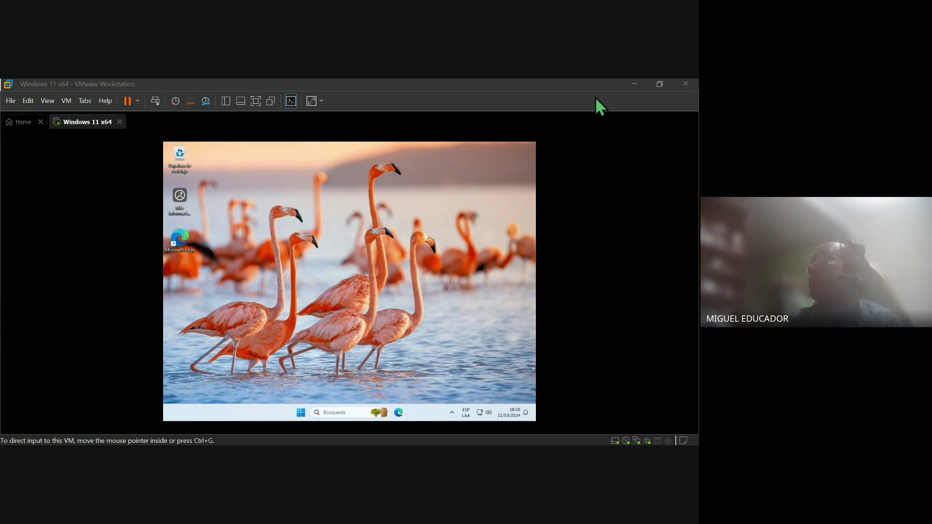
Accept Edge's sync and privacy settings and skip importing Google browsing data
click(630, 80)
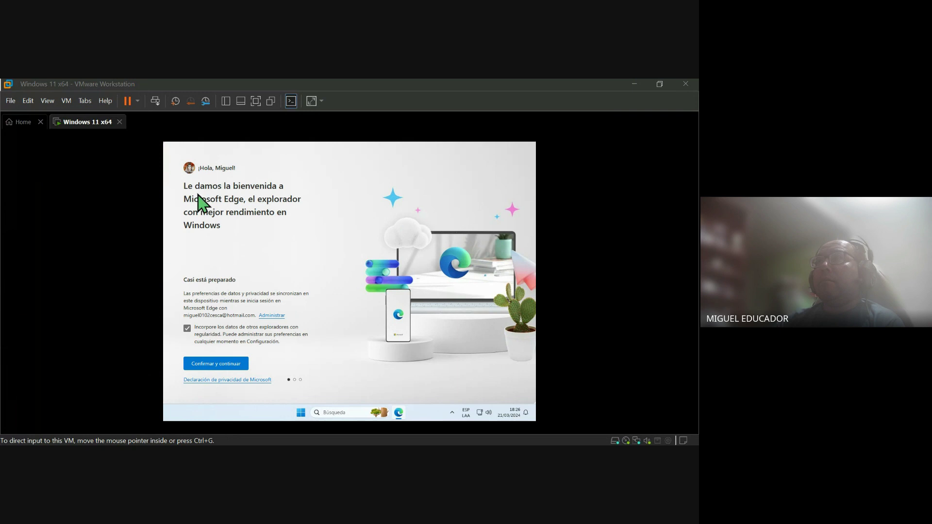
click(568, 131)
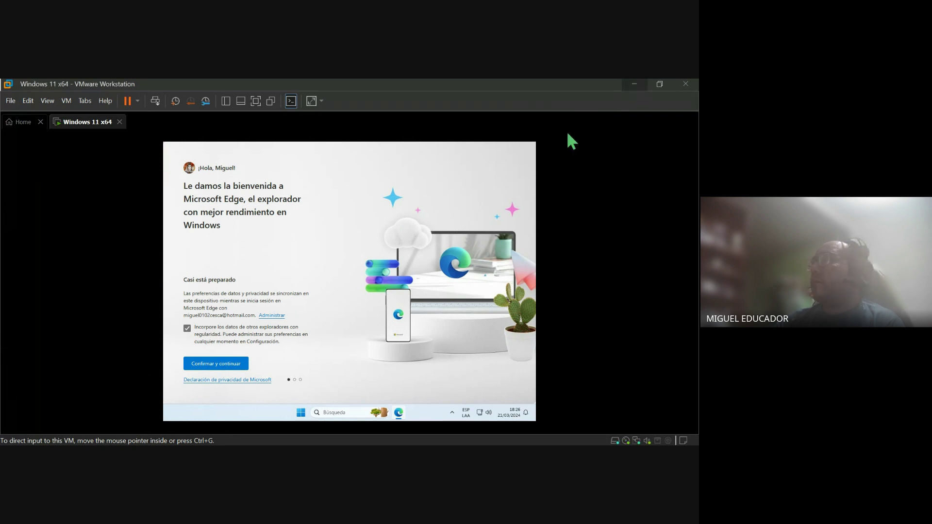
click(235, 364)
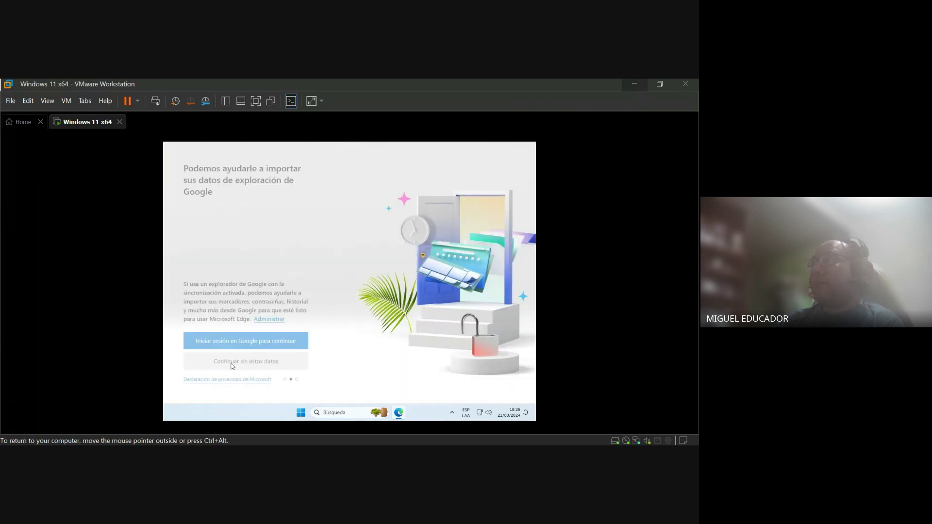
click(261, 360)
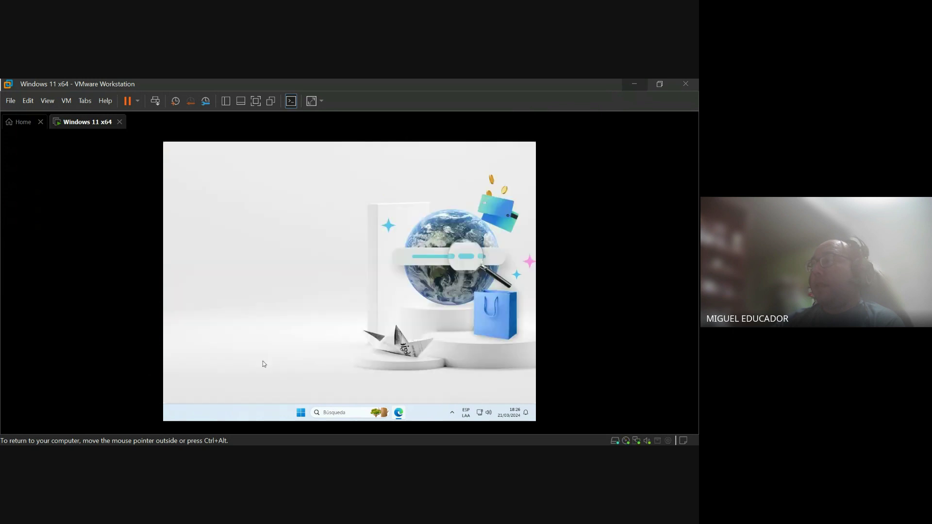
Finish Edge setup, choose the Oscuro dark theme, and close the welcome tab
click(238, 364)
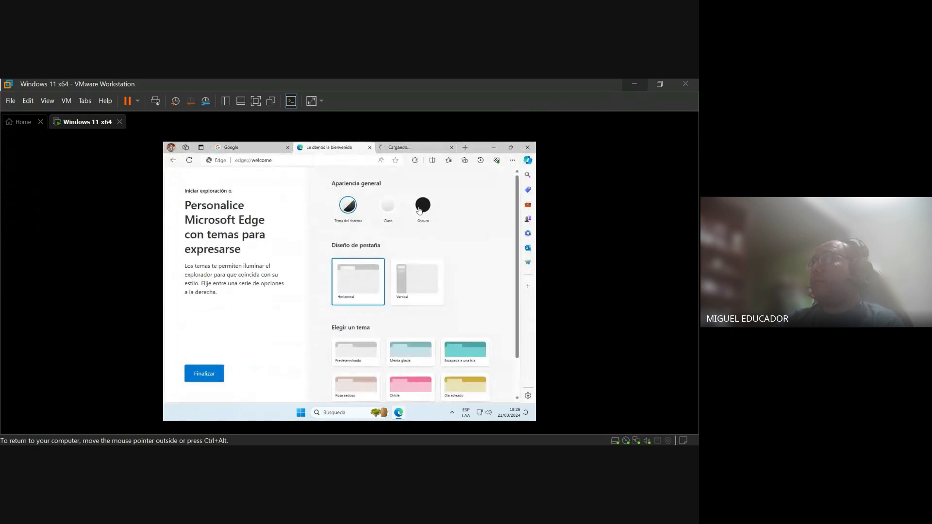
click(421, 207)
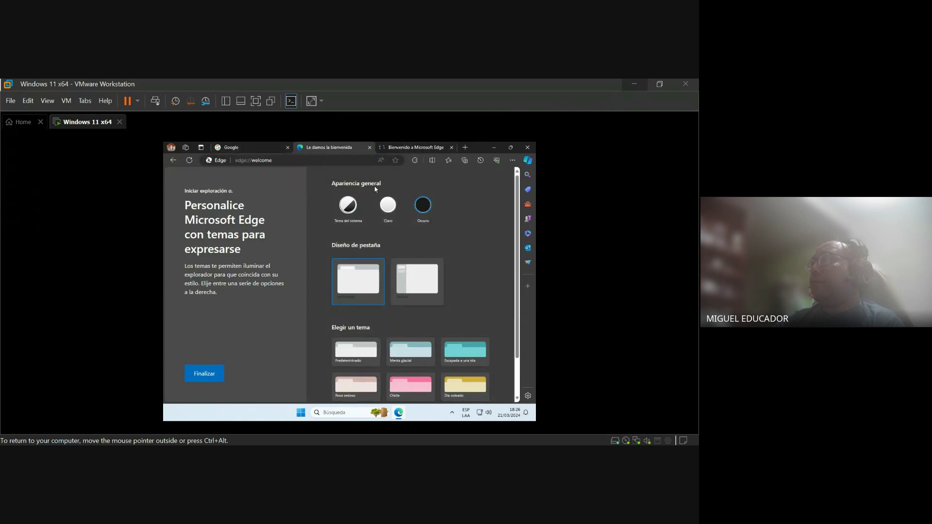
click(369, 147)
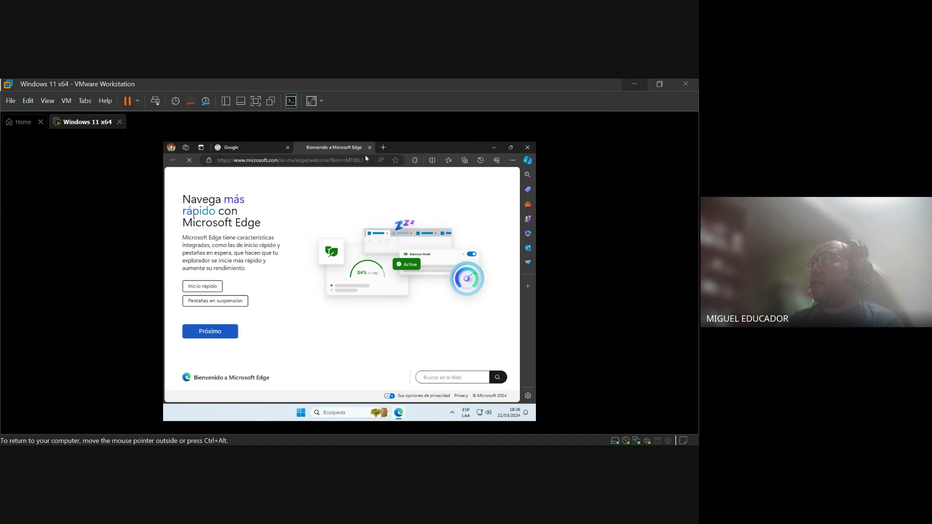
Close the second welcome tab, search Google for the 'activar windows 11 cmd' suggestion, and scroll the results
click(369, 147)
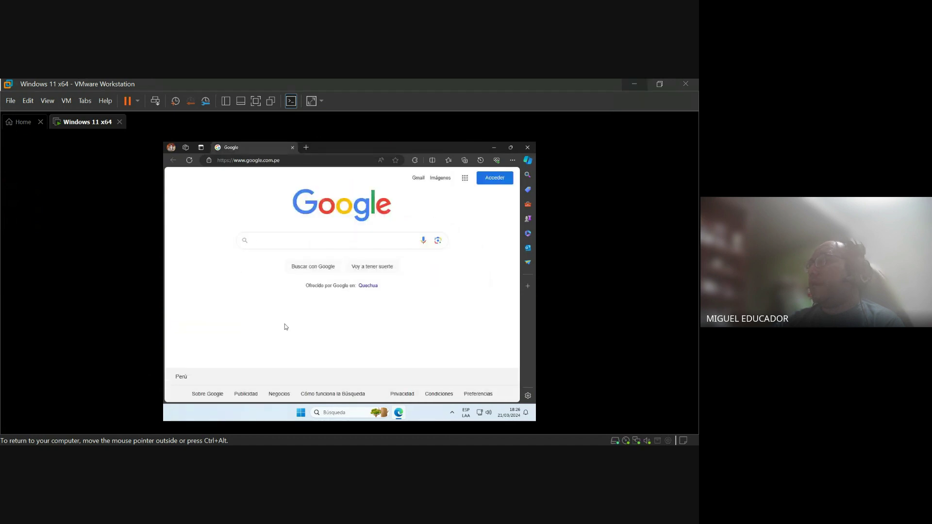
click(320, 243)
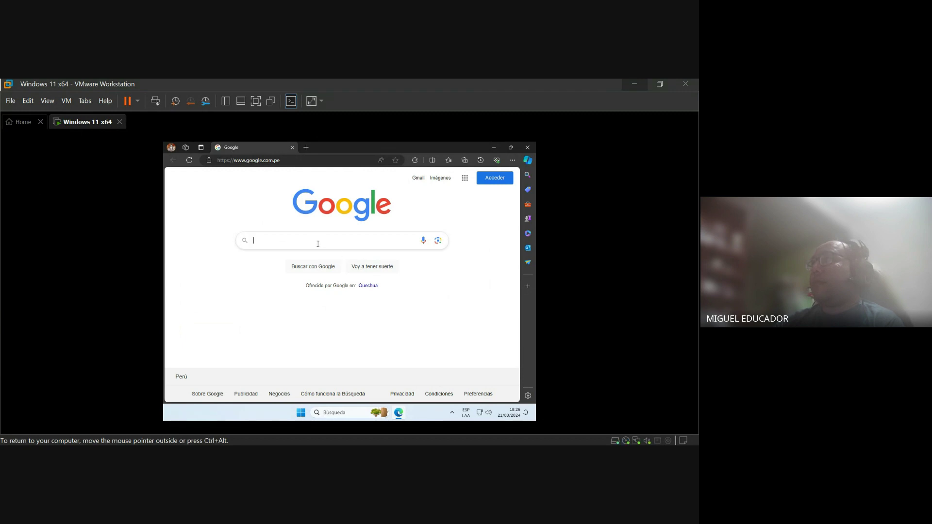
click(318, 244)
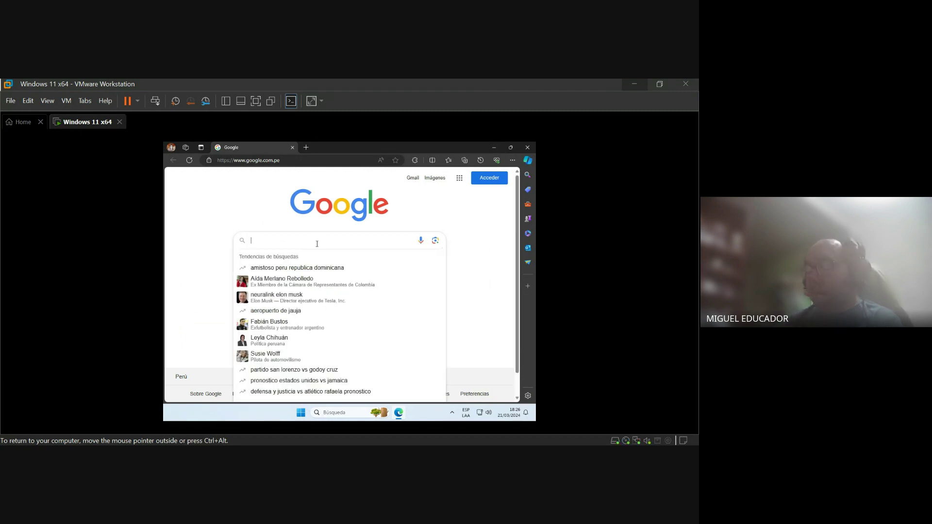
text(activar )
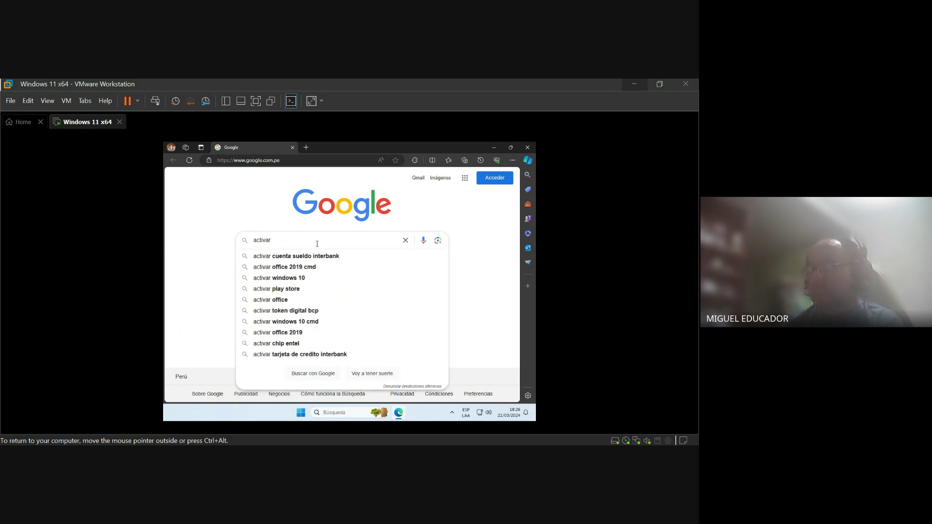
text(windopws)
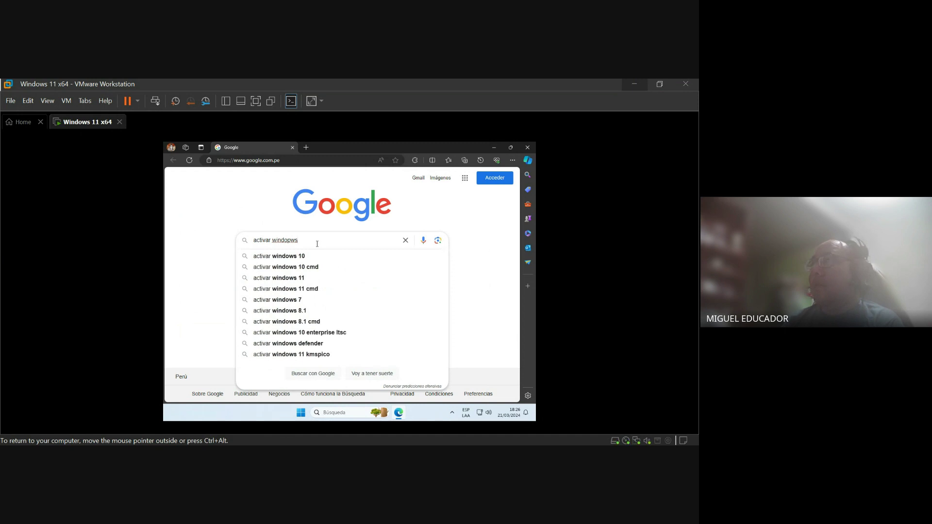
key(Down)
key(Down)
key(Down)
key(Down)
key(Return)
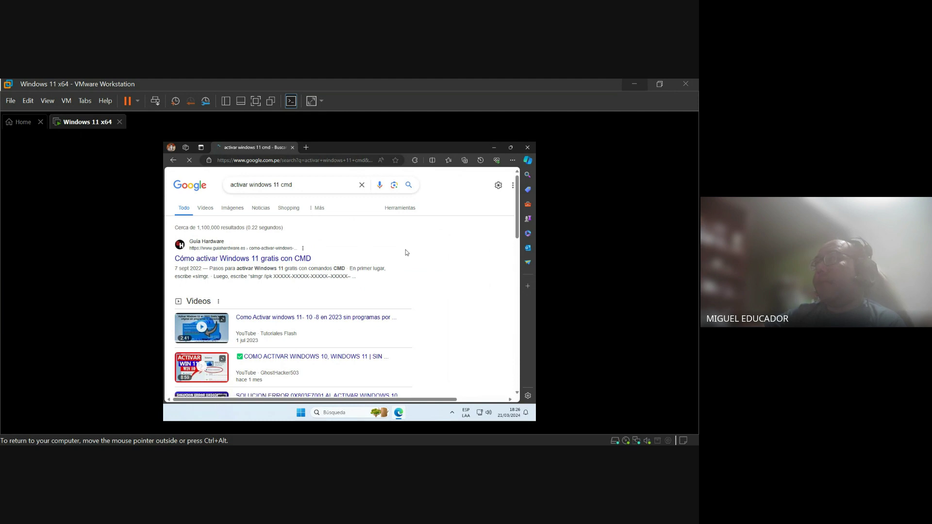
scroll(408, 272, down, 2)
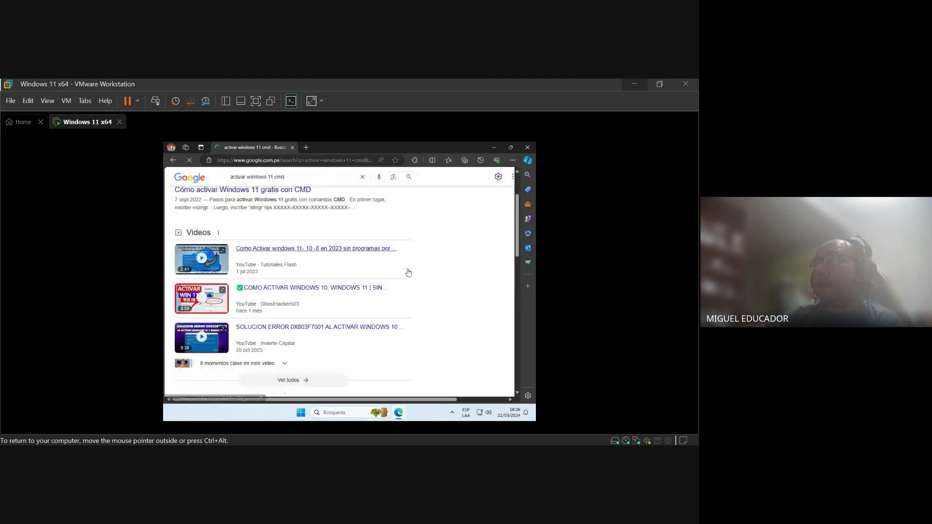
scroll(407, 271, down, 3)
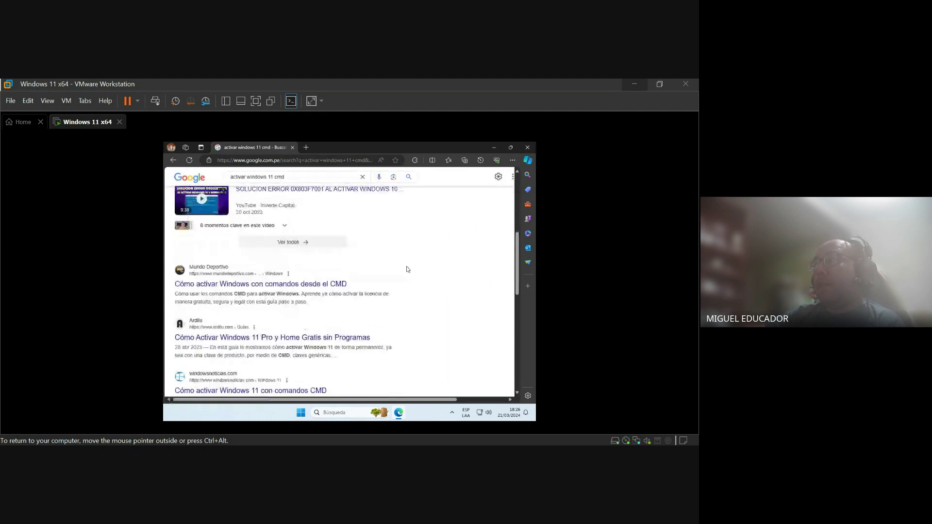
scroll(330, 264, down, 1)
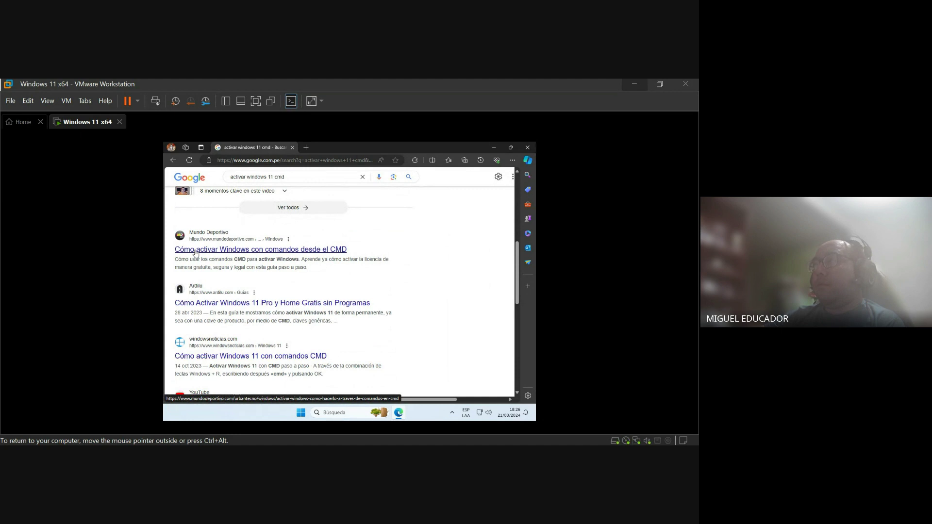
Open the Mundo Deportivo CMD activation article, accept cookies, and scroll down through it
click(195, 249)
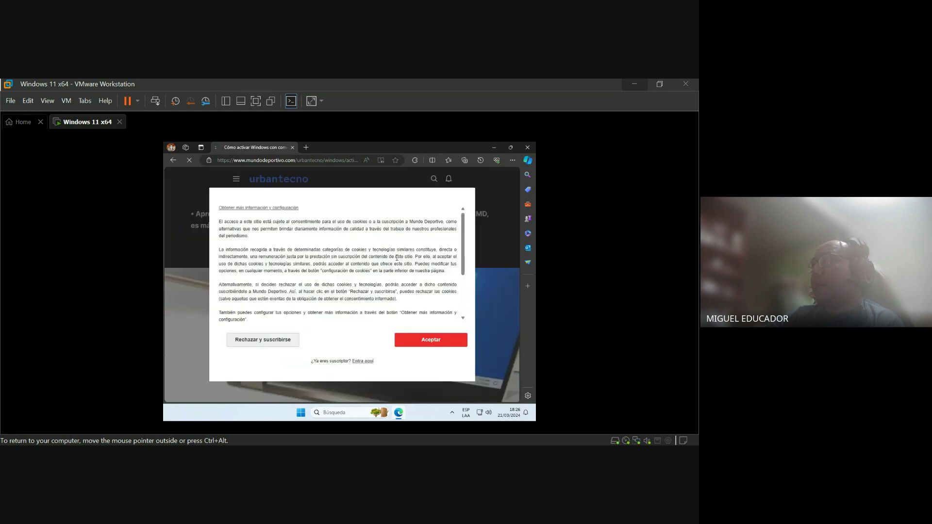
click(440, 341)
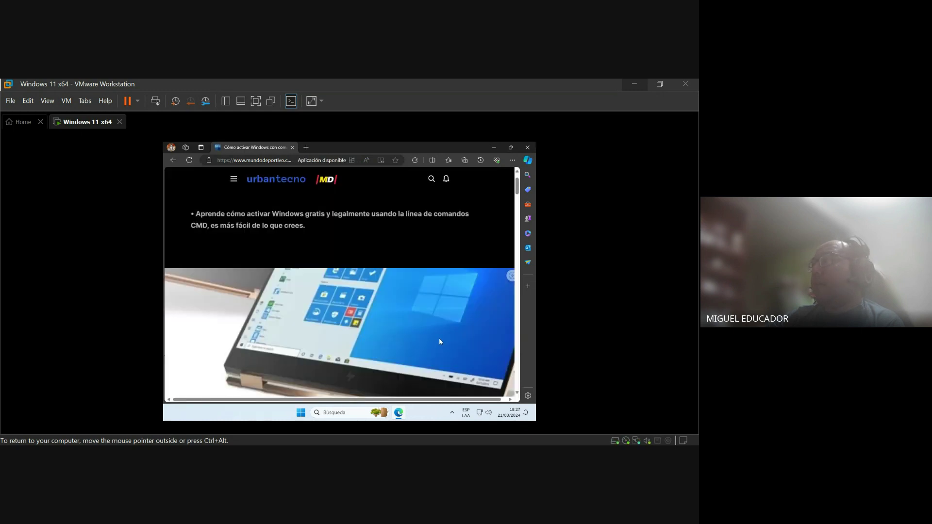
scroll(440, 341, down, 3)
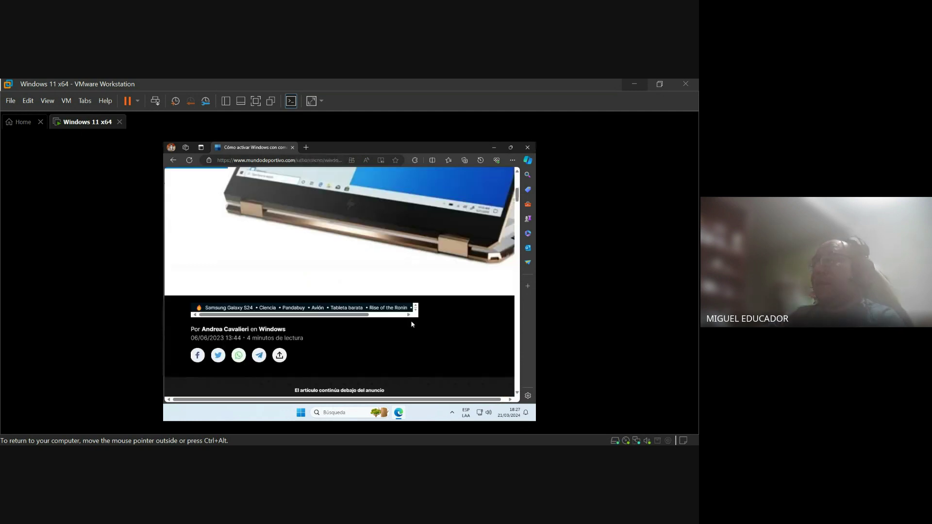
scroll(410, 316, down, 3)
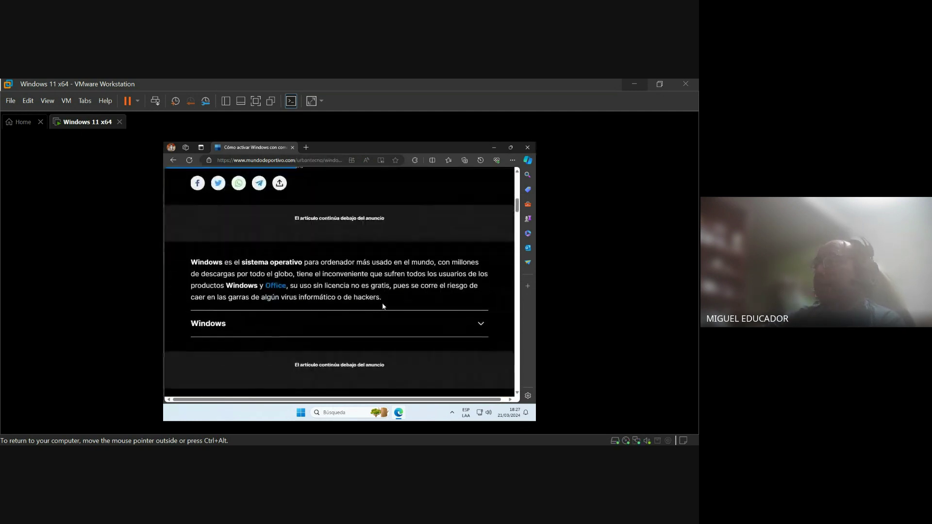
scroll(382, 305, down, 2)
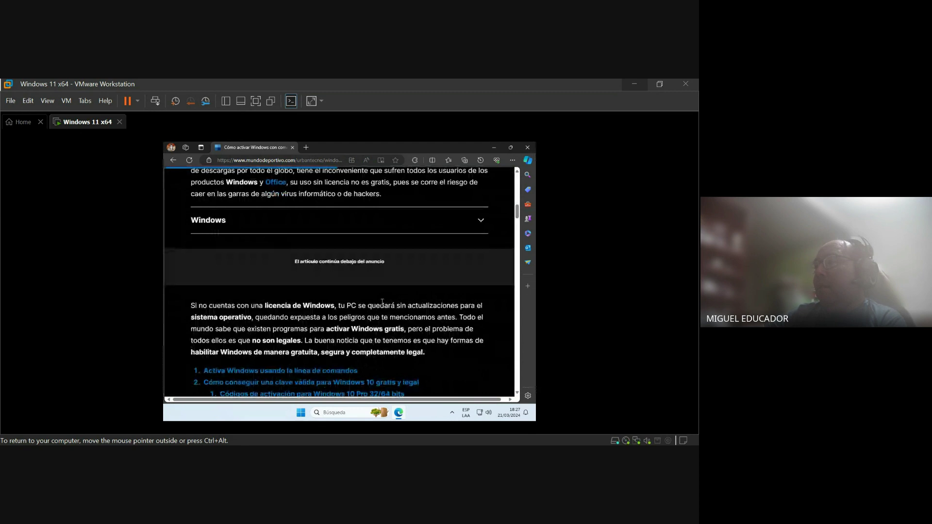
scroll(382, 304, down, 2)
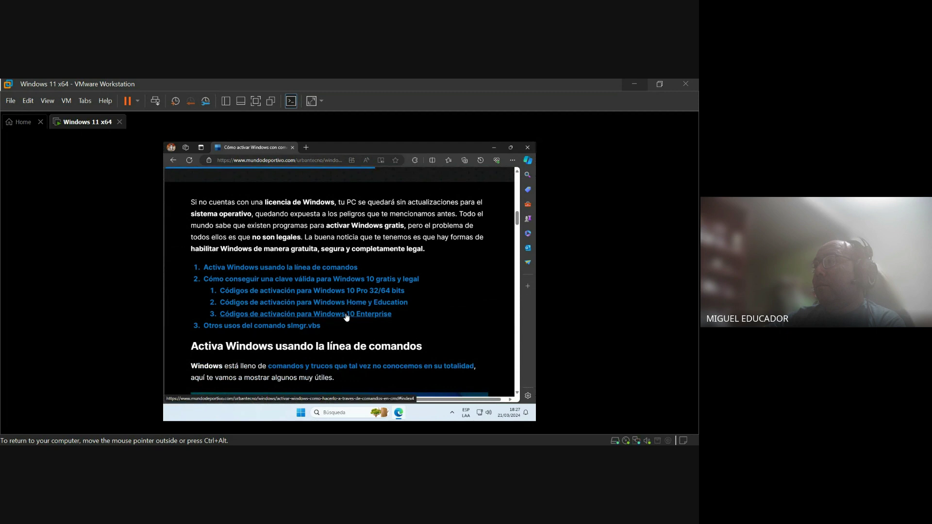
scroll(346, 317, down, 2)
scroll(346, 317, down, 1)
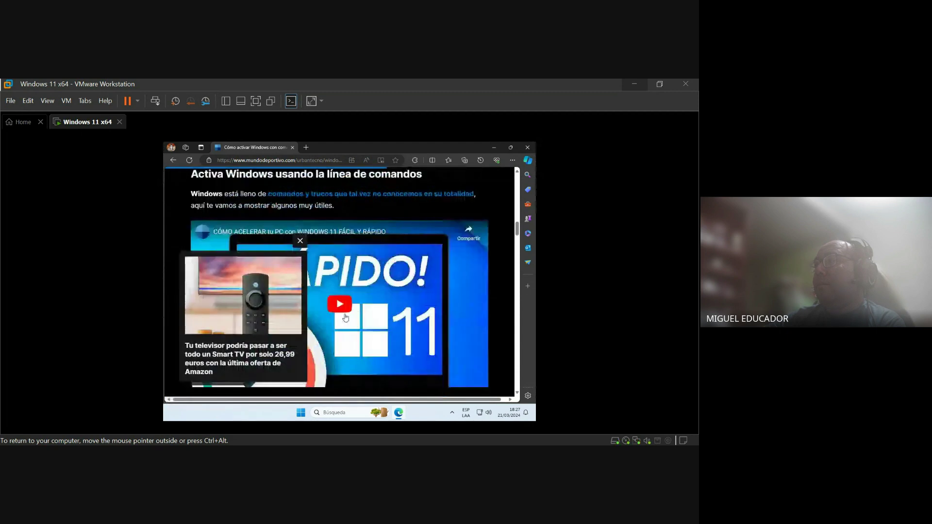
scroll(346, 318, down, 2)
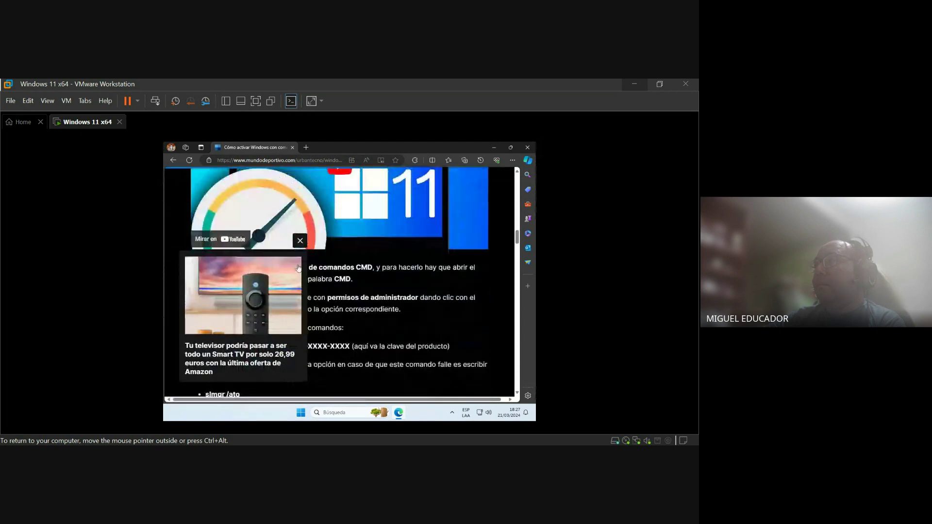
Close the Amazon ad, read the rest of the article, and go back to the Google results
click(298, 242)
scroll(401, 310, down, 1)
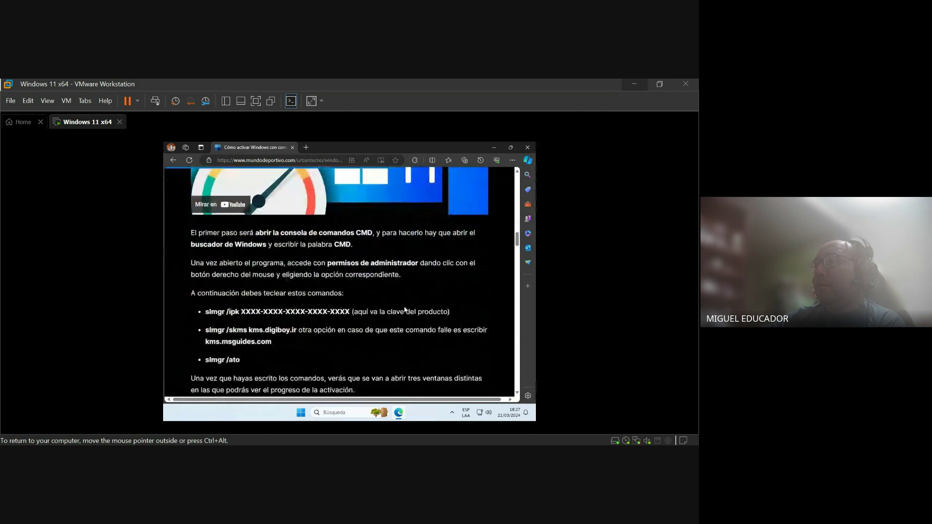
scroll(400, 309, down, 1)
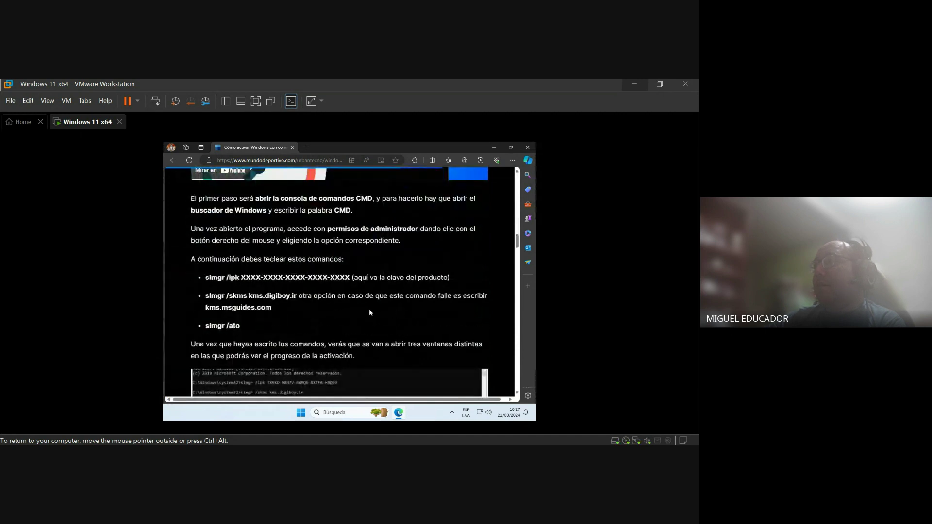
scroll(369, 312, down, 1)
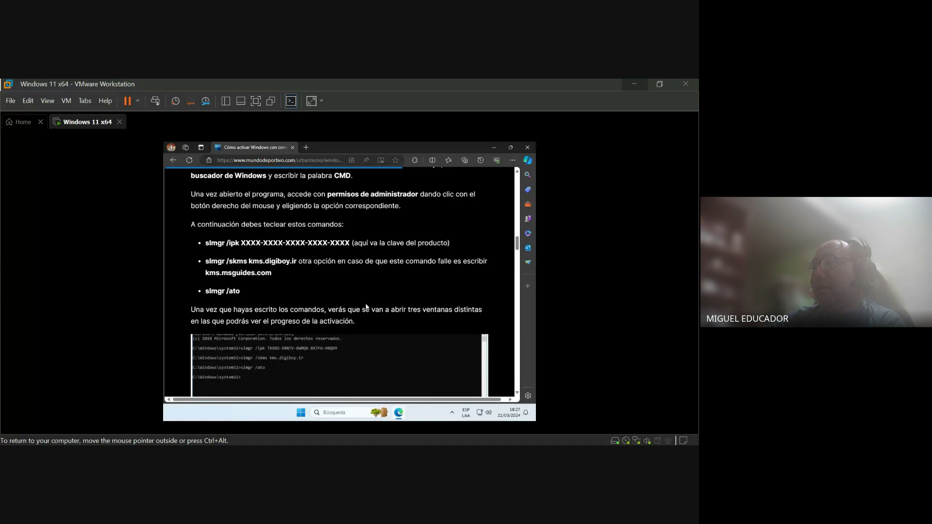
scroll(365, 306, down, 6)
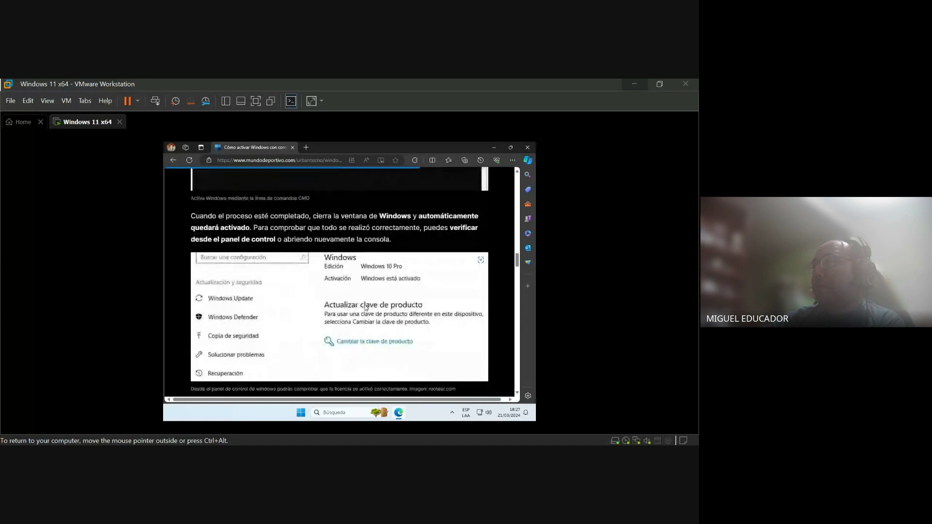
scroll(366, 307, down, 3)
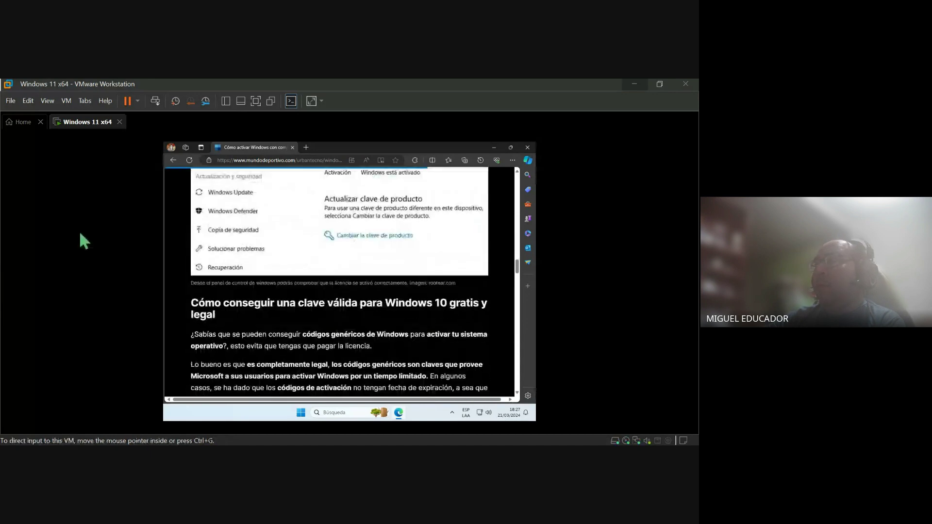
click(173, 160)
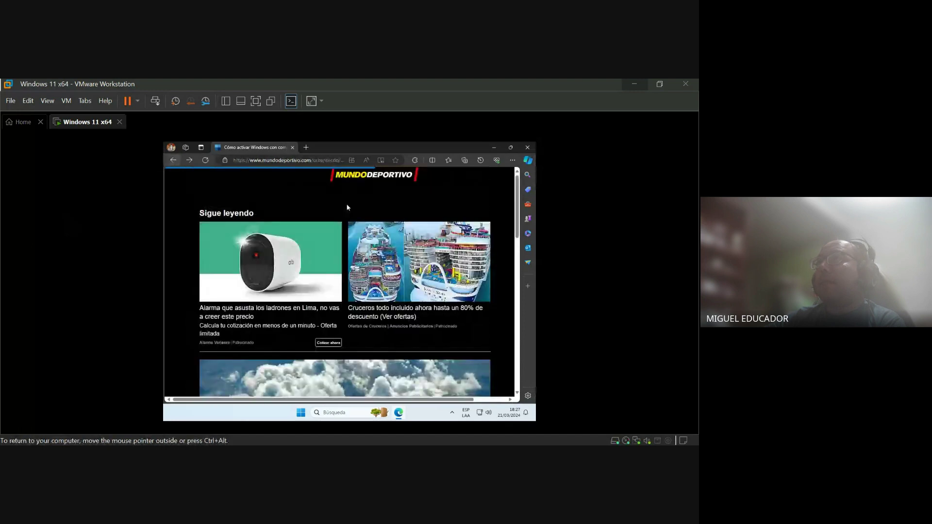
click(173, 160)
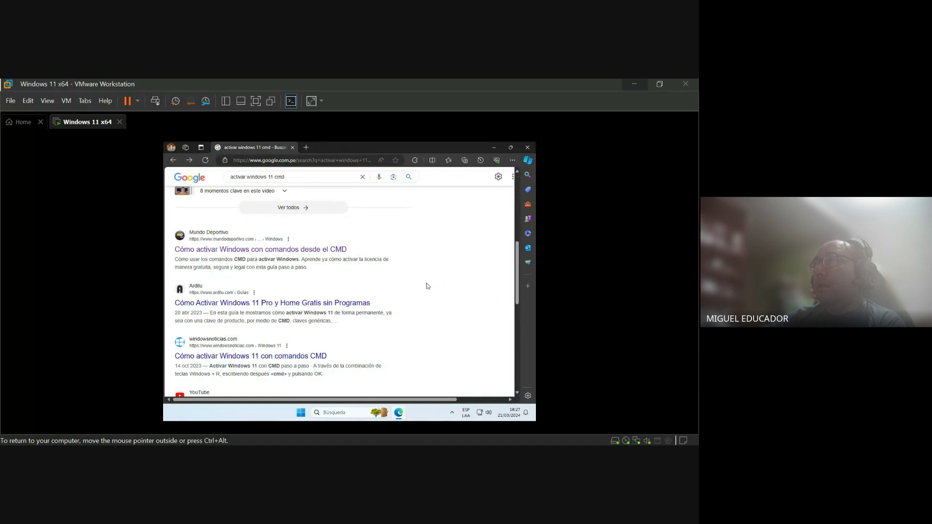
Open Ardilu's 'Cómo Activar Windows 11 Pro y Home Gratis sin Programas' and scroll to 'Claves genéricas de Windows 11'
click(309, 304)
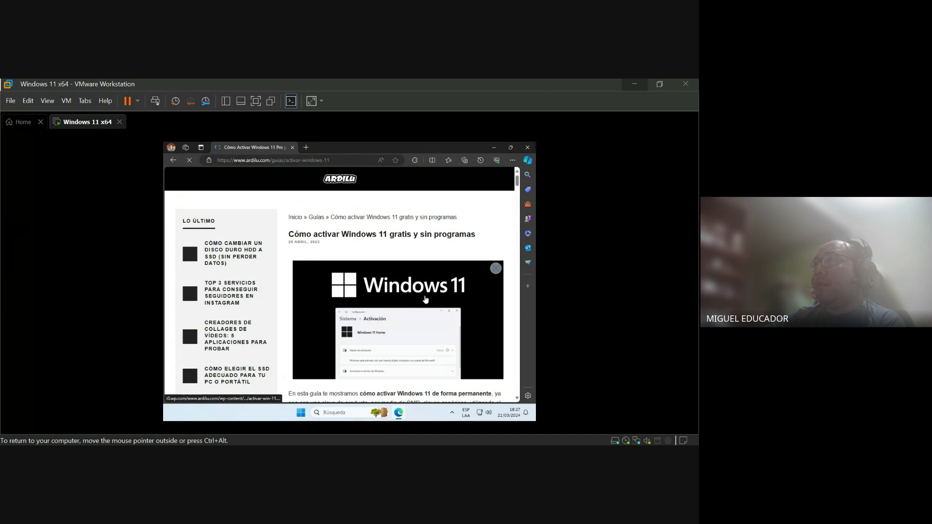
scroll(425, 300, down, 3)
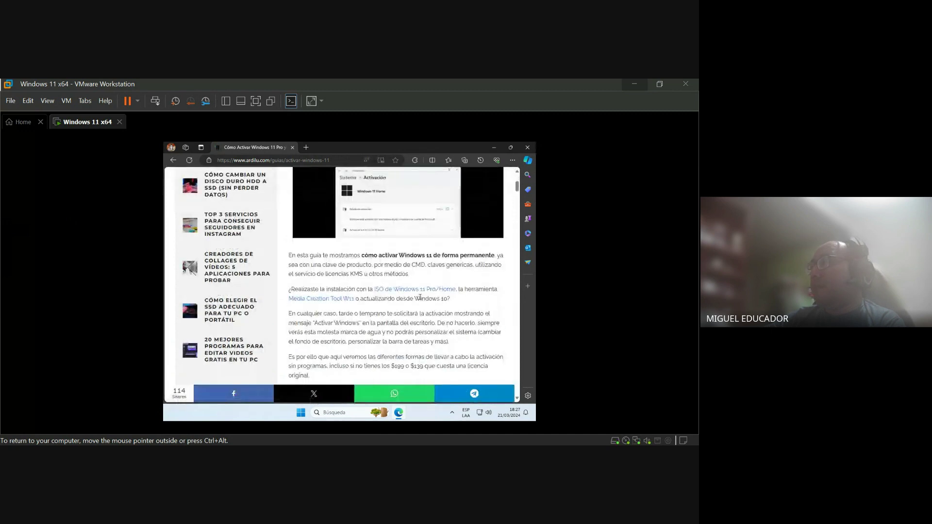
scroll(420, 298, down, 5)
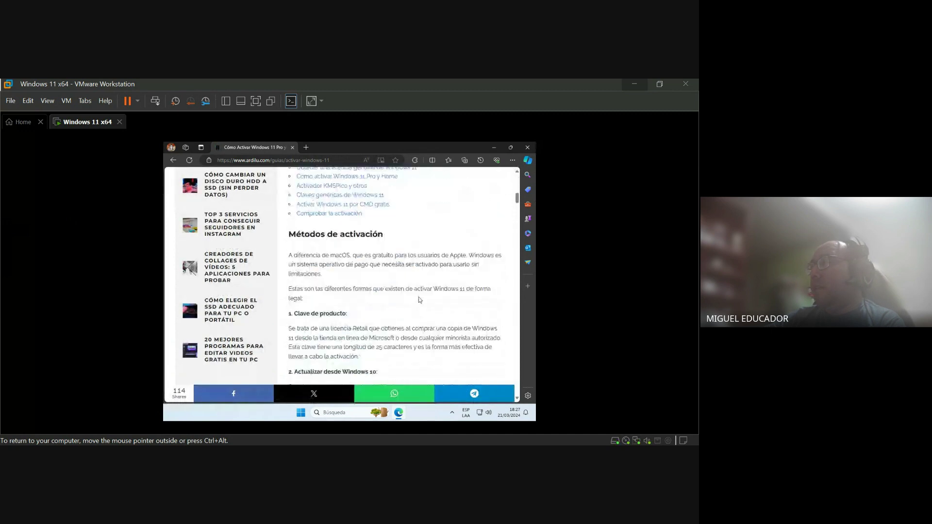
scroll(419, 300, down, 1)
scroll(419, 299, down, 2)
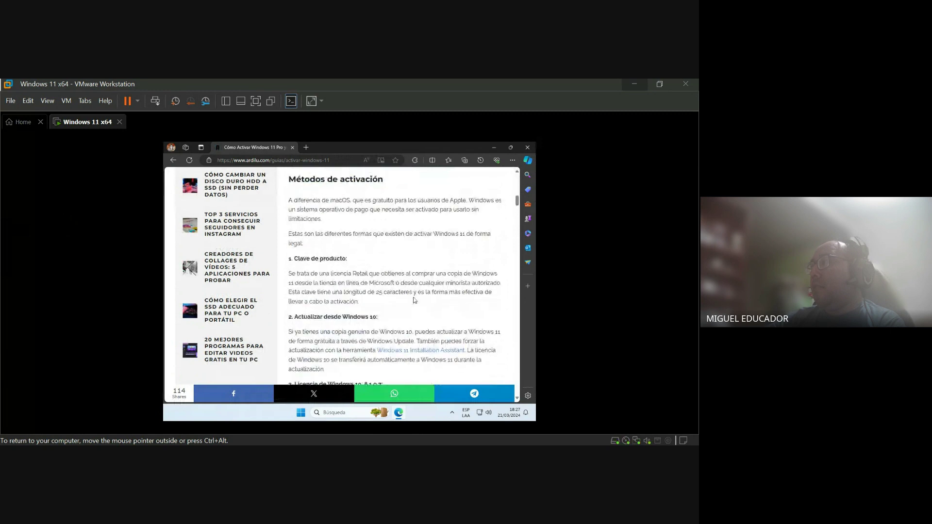
scroll(414, 300, down, 5)
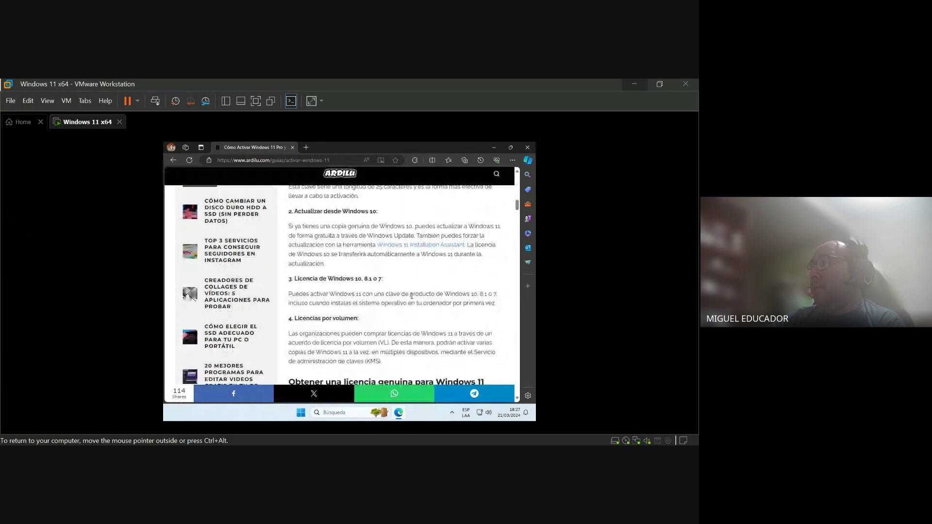
scroll(411, 296, down, 5)
scroll(411, 297, down, 8)
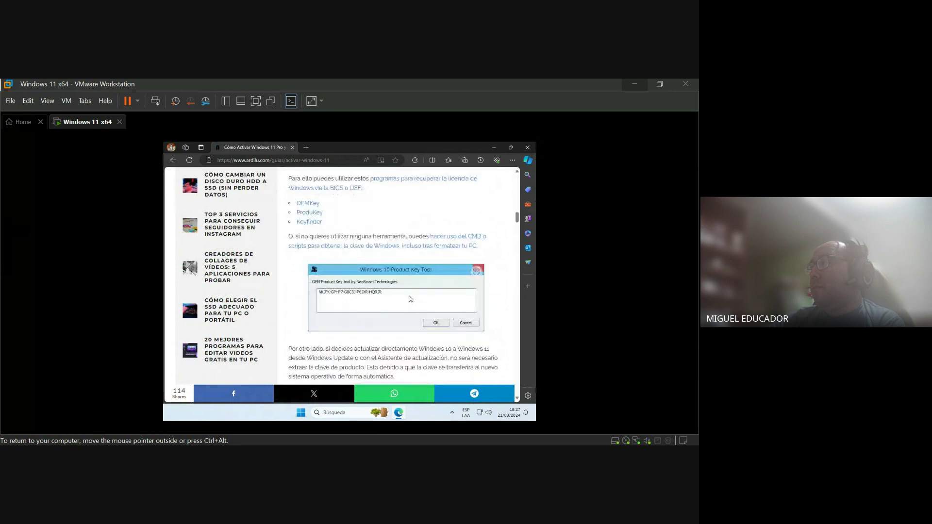
scroll(410, 299, down, 3)
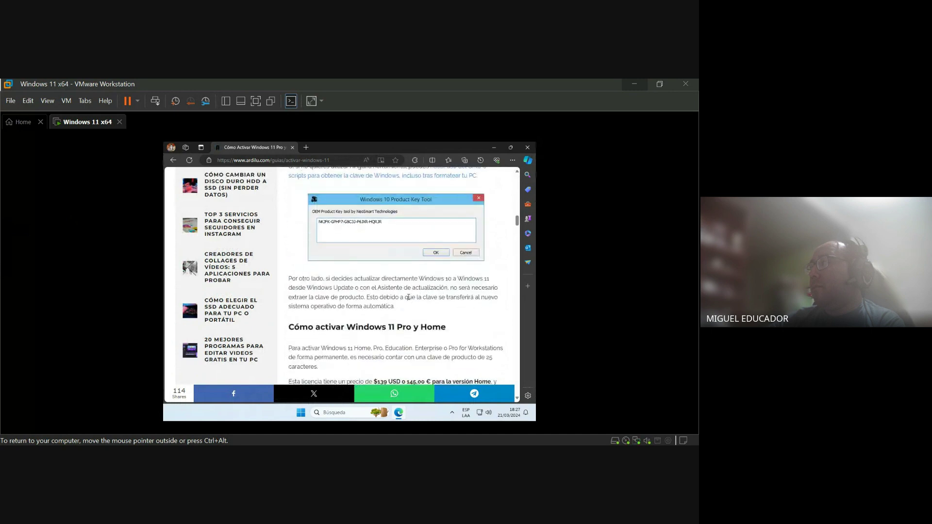
scroll(409, 297, down, 2)
scroll(408, 297, down, 8)
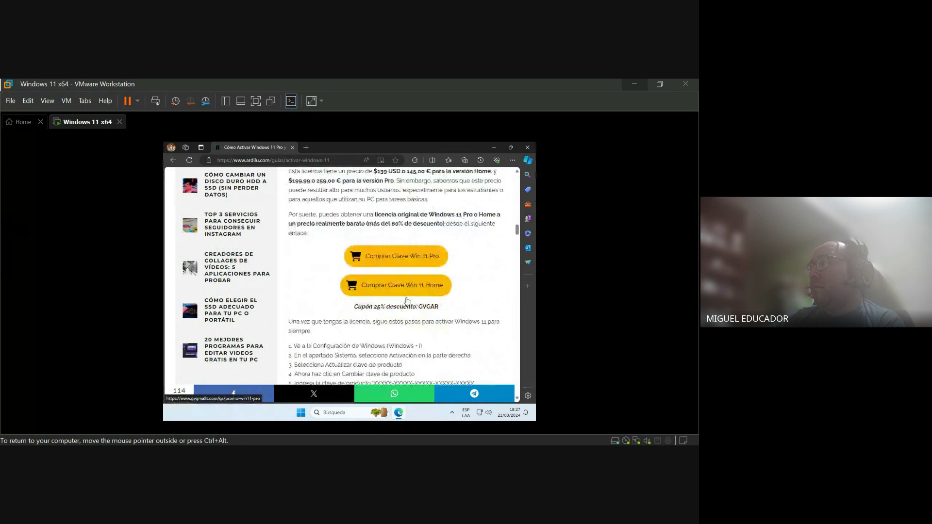
scroll(407, 301, down, 15)
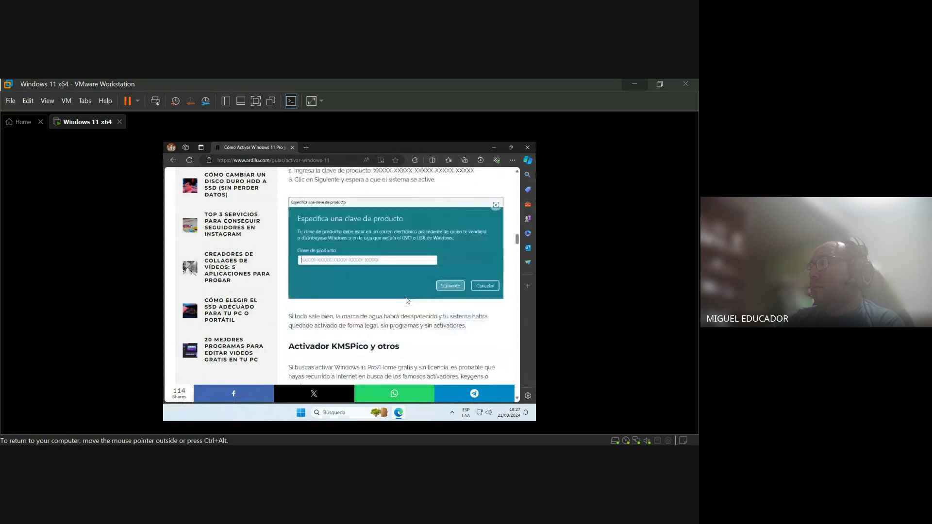
scroll(407, 300, down, 4)
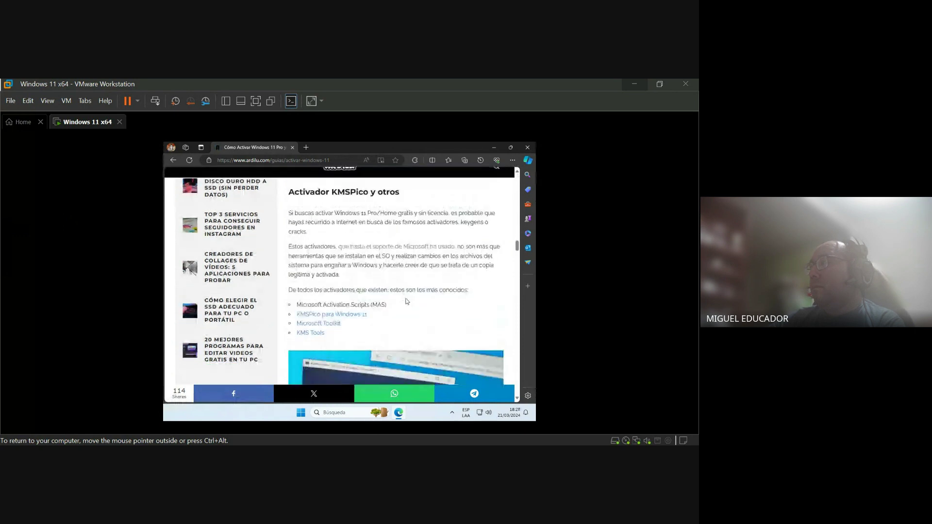
scroll(406, 302, down, 14)
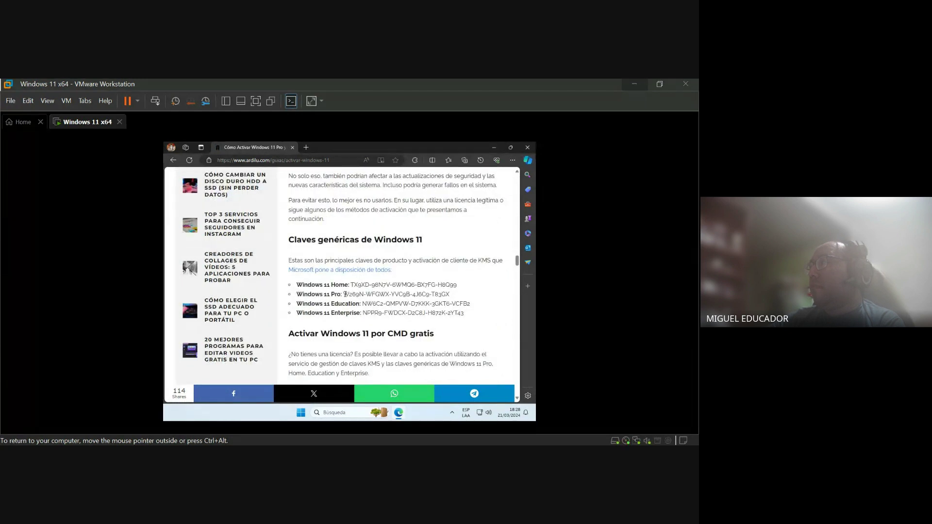
scroll(483, 297, down, 5)
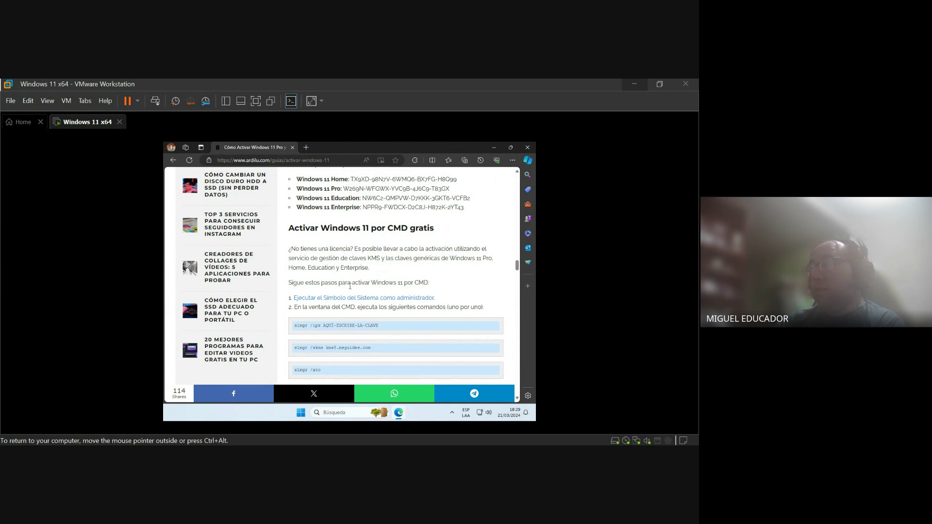
Run 'cmd' as administrator from Start, approve the UAC prompt, and bring Edge's guide forward
key(super)
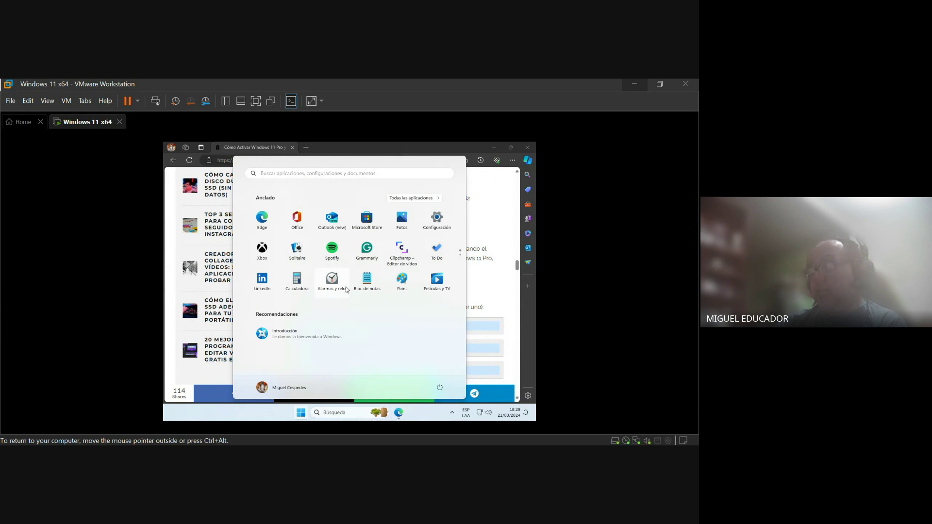
text(cmd)
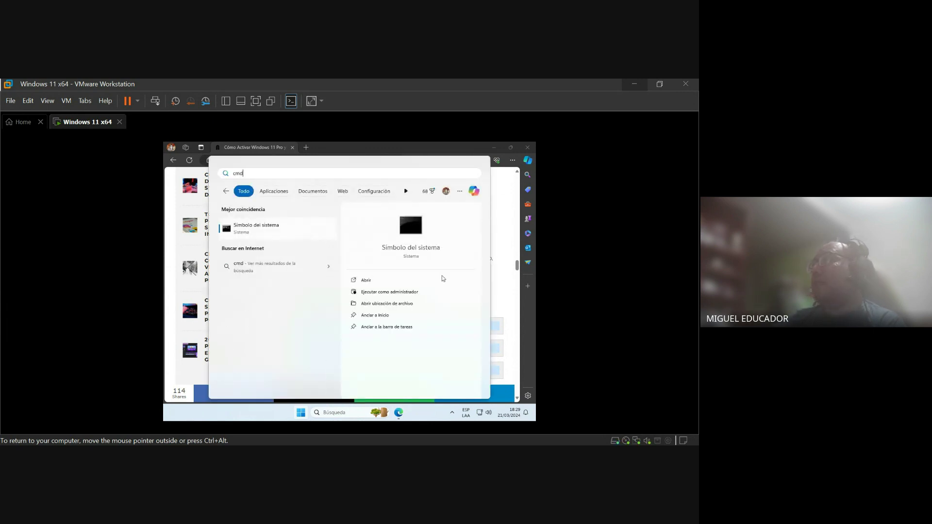
click(416, 292)
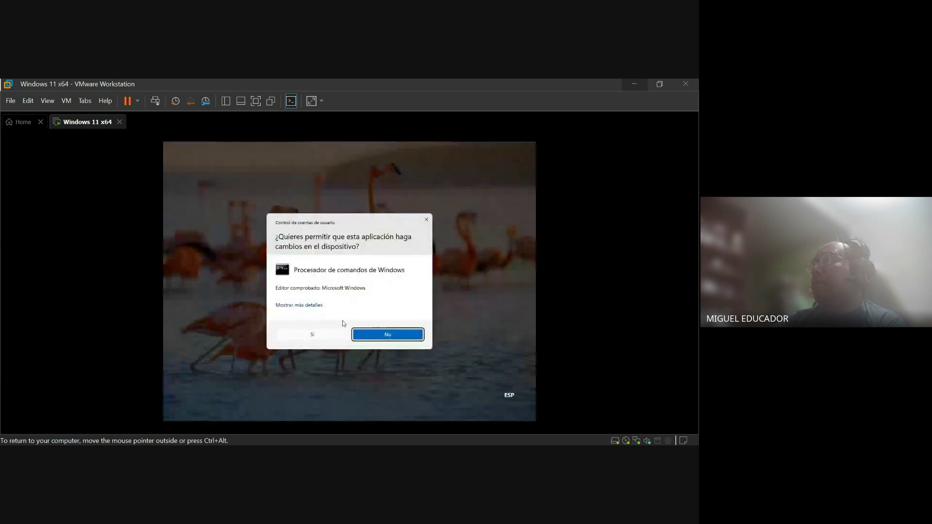
click(329, 337)
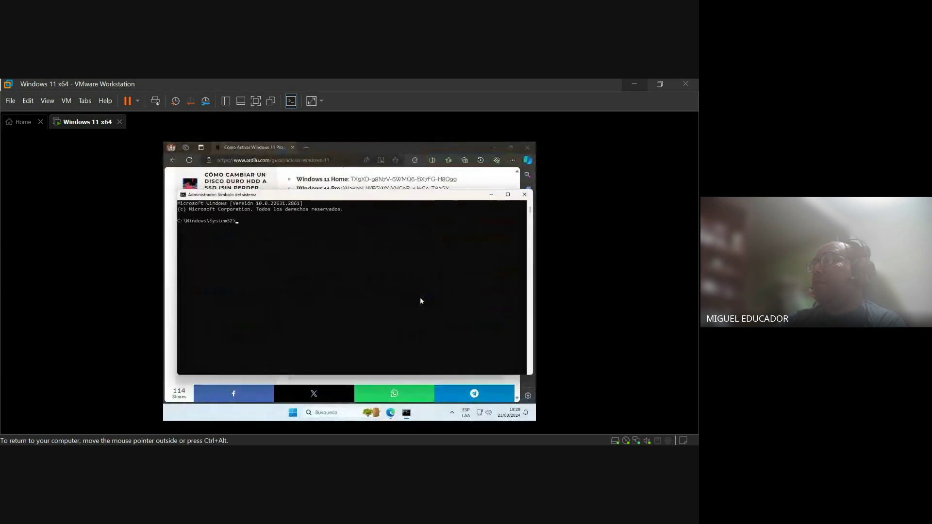
click(369, 147)
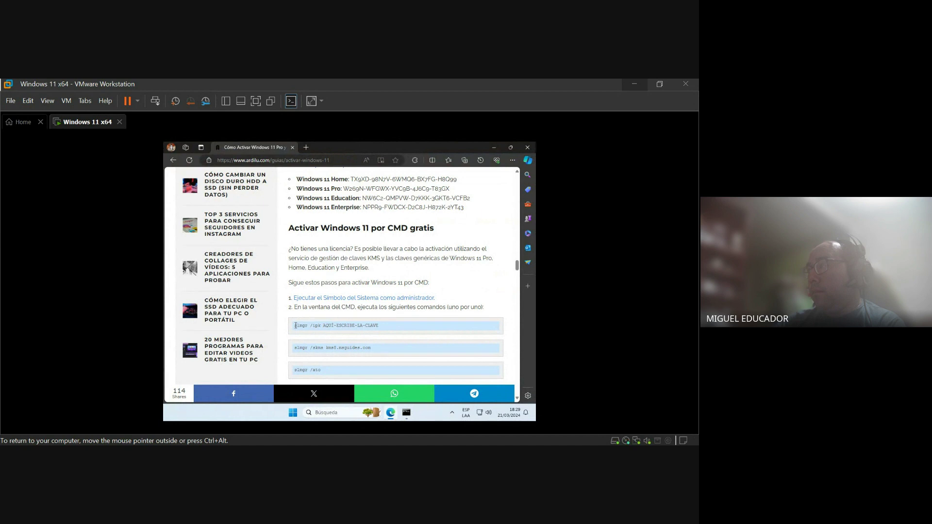
Copy 'slmgr /ipk' from the guide and paste it into the administrator Command Prompt
drag(296, 324, 319, 326)
right_click(323, 325)
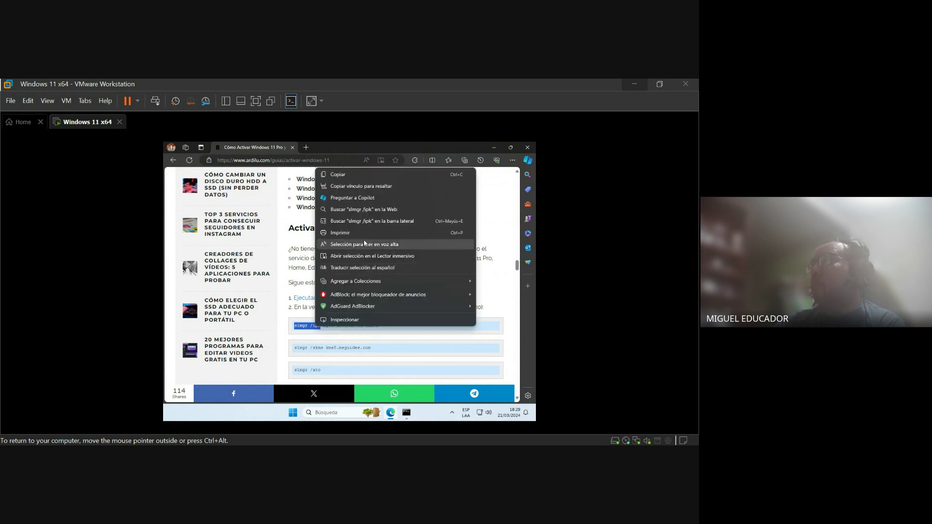
click(360, 176)
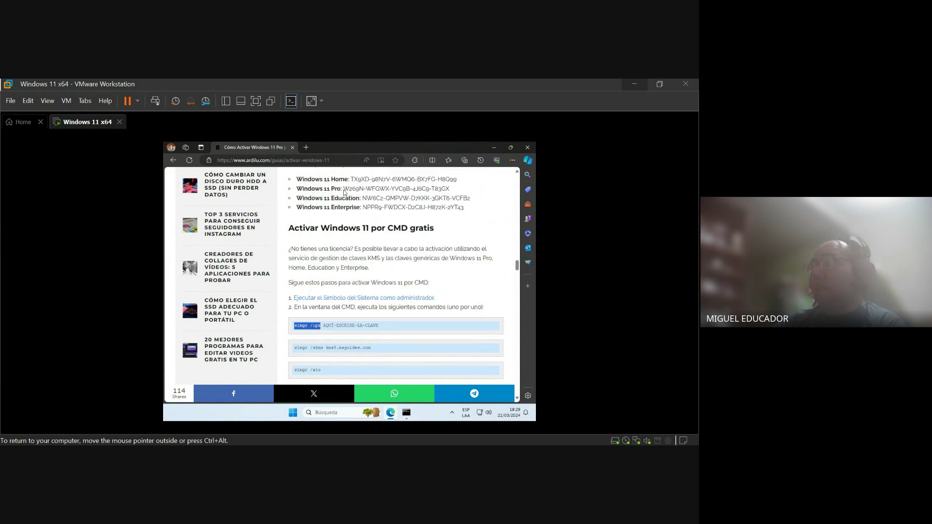
click(405, 413)
key(ctrl+v)
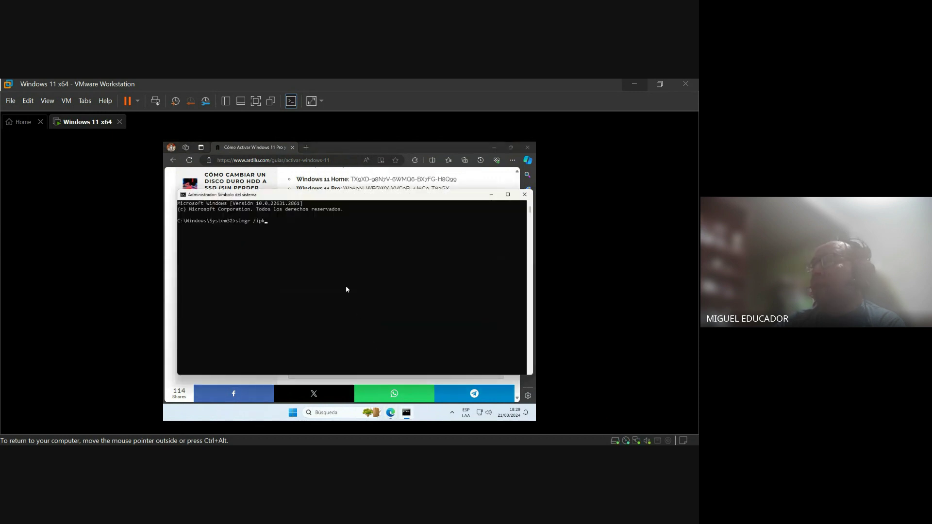
Append the Windows 11 Pro generic key, run the install command, and dismiss the confirmation
click(348, 188)
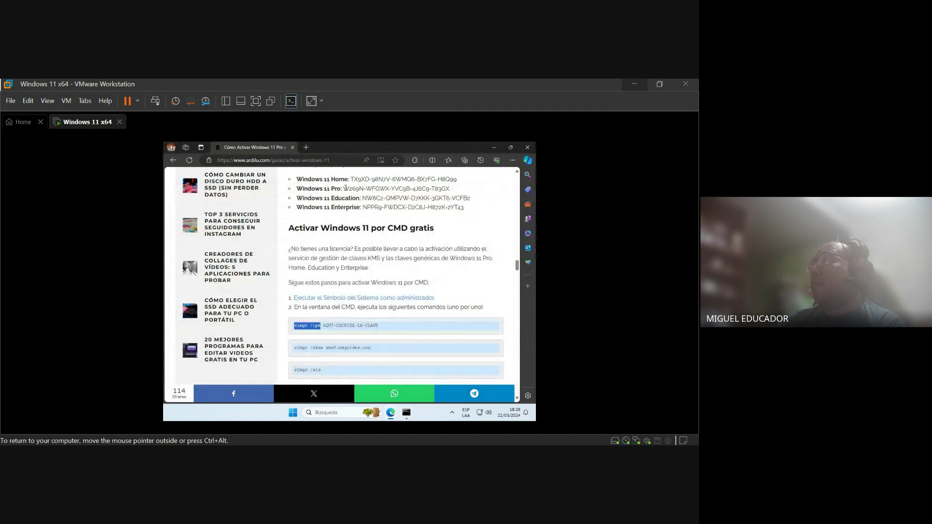
drag(344, 188, 450, 192)
right_click(459, 192)
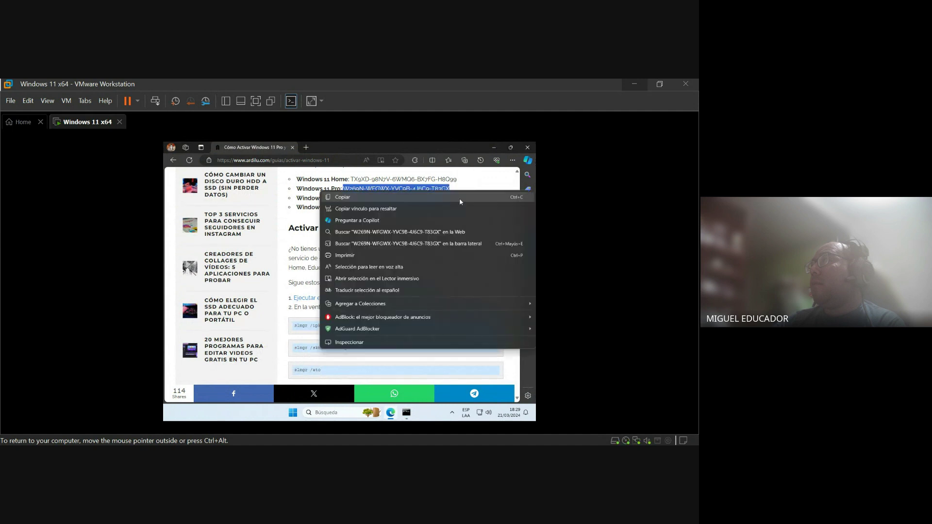
click(457, 198)
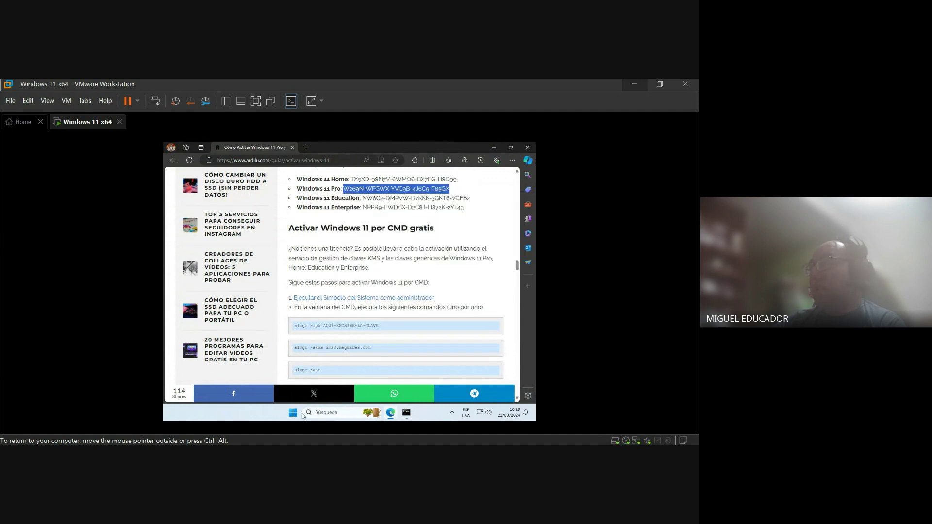
click(406, 412)
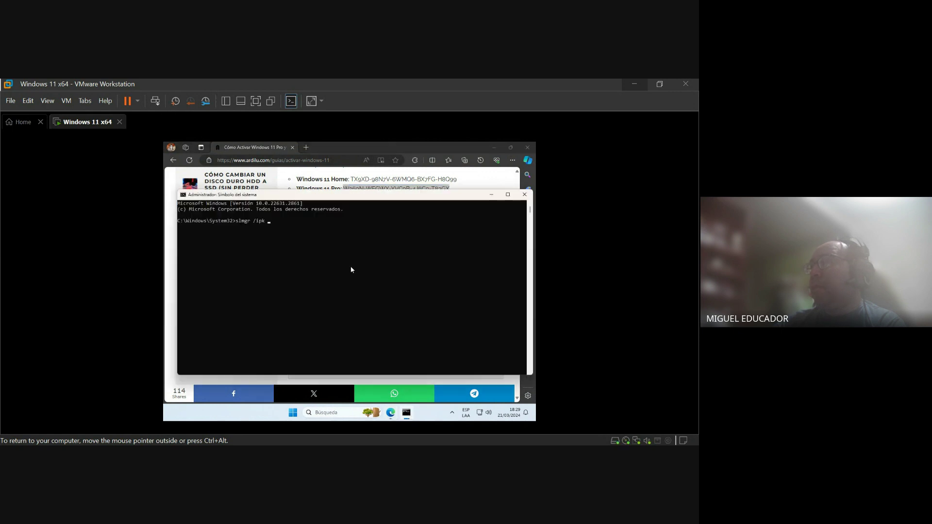
right_click(352, 270)
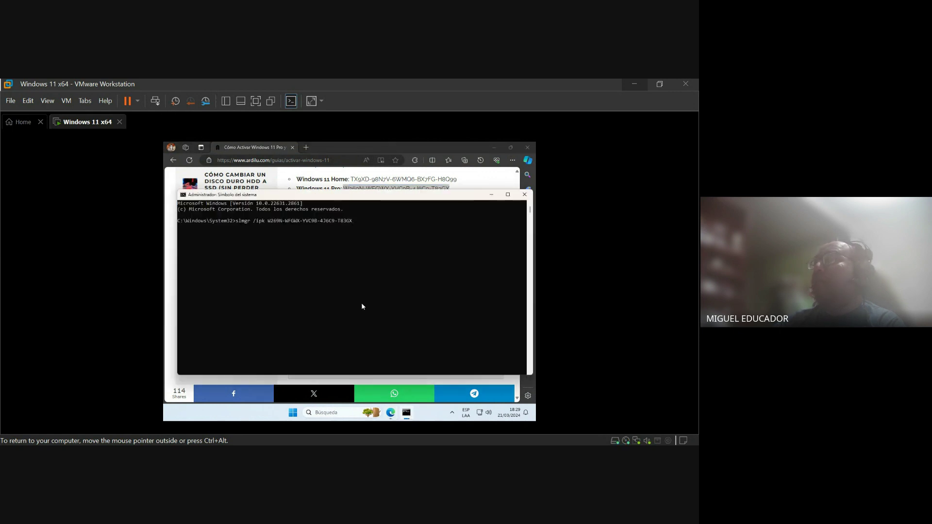
key(Return)
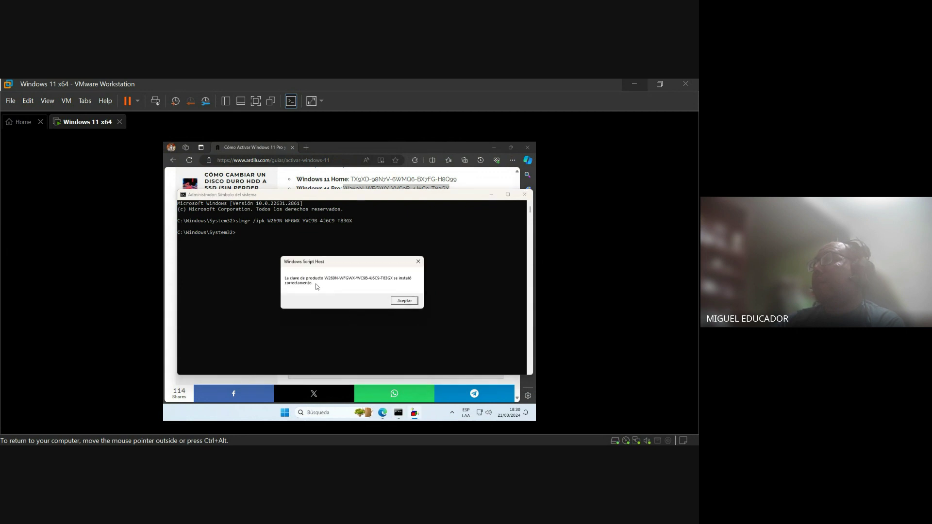
click(405, 301)
click(371, 147)
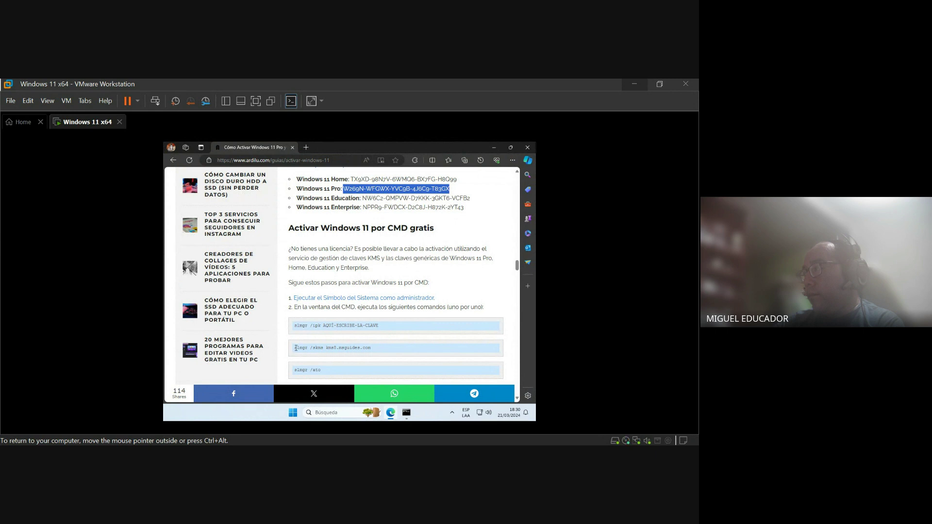
Copy and run 'slmgr /skms kms8.msguides.com' in CMD, dismissing its success message
drag(295, 348, 374, 353)
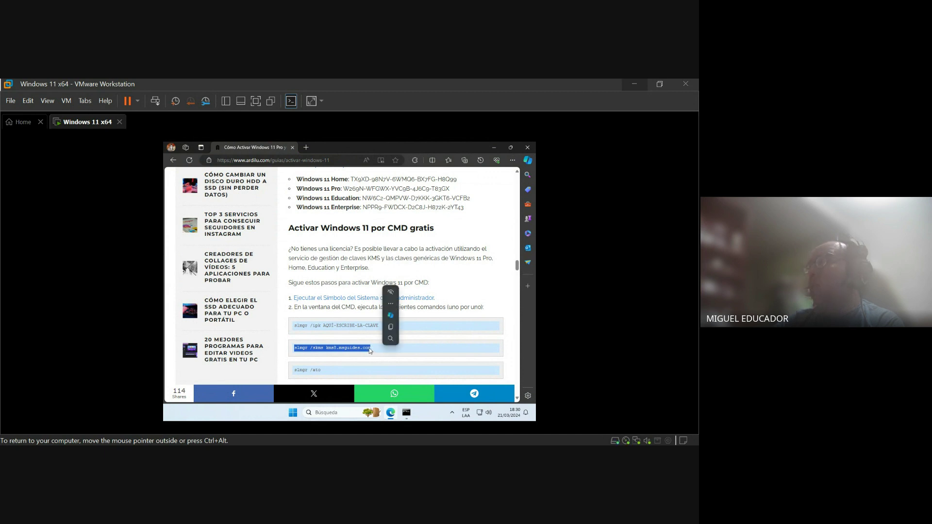
right_click(375, 352)
click(387, 197)
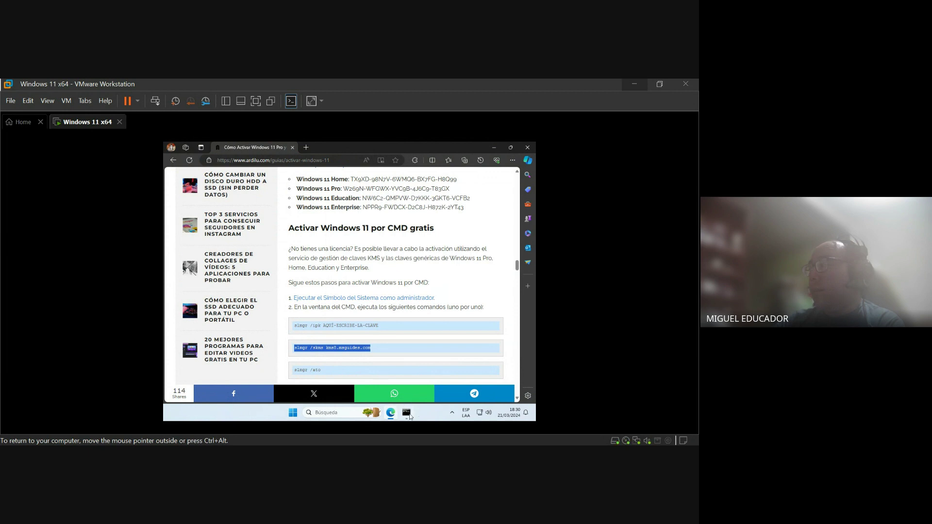
click(406, 412)
right_click(333, 297)
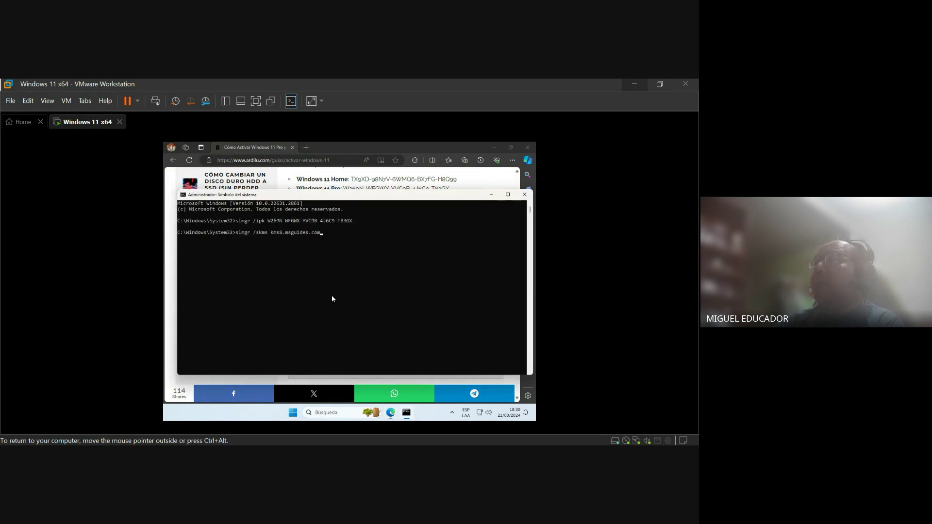
key(Return)
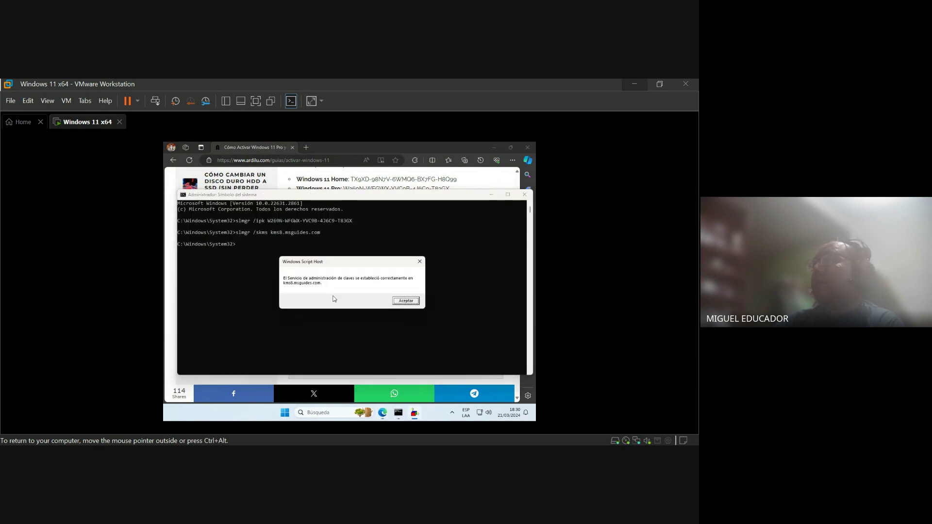
click(406, 300)
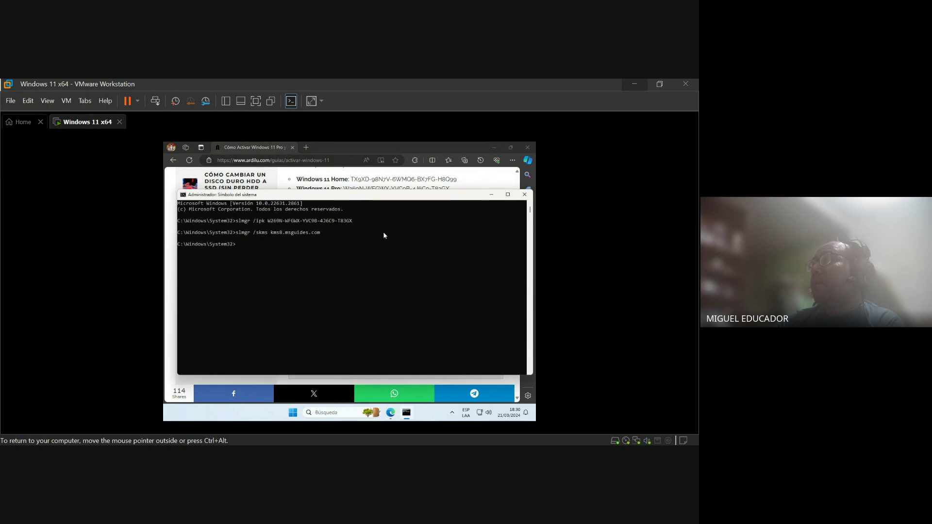
Copy 'slmgr /ato' from the guide and run it to activate Windows 11 Pro
click(371, 153)
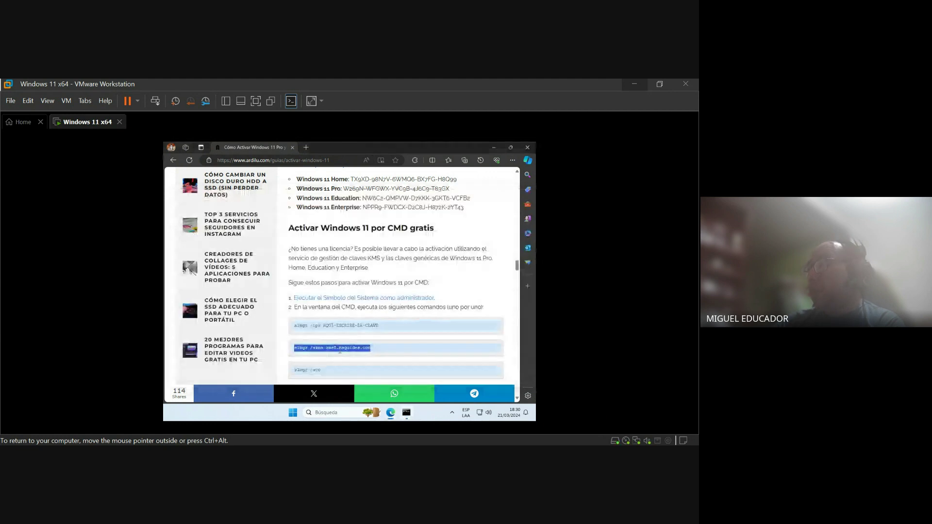
drag(321, 370, 294, 371)
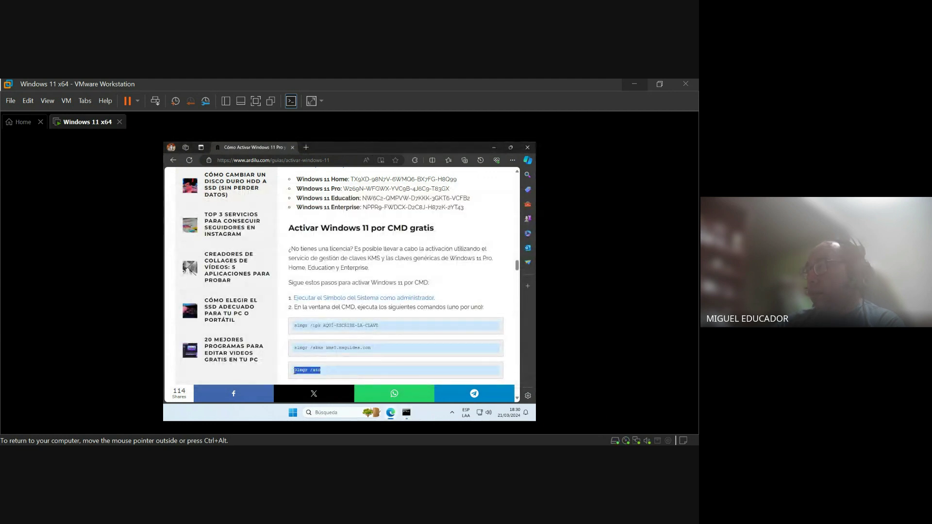
right_click(294, 373)
click(327, 220)
click(405, 413)
key(ctrl+v)
key(Return)
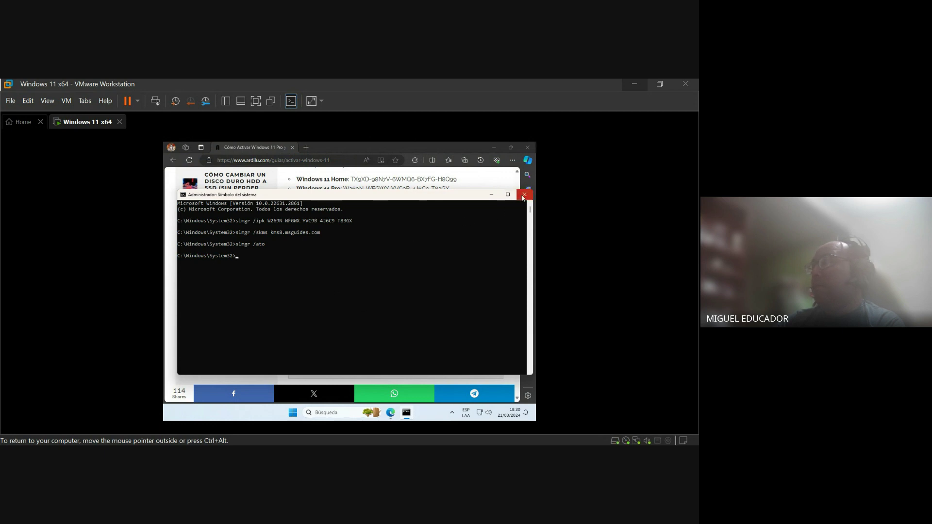
Dismiss the activation success message, then close the guide tab and Edge
click(494, 197)
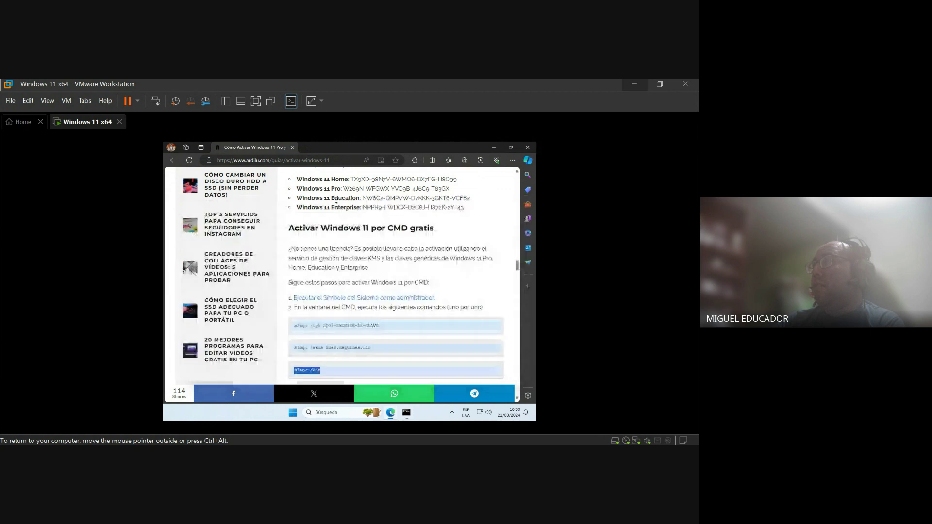
key(ctrl+t)
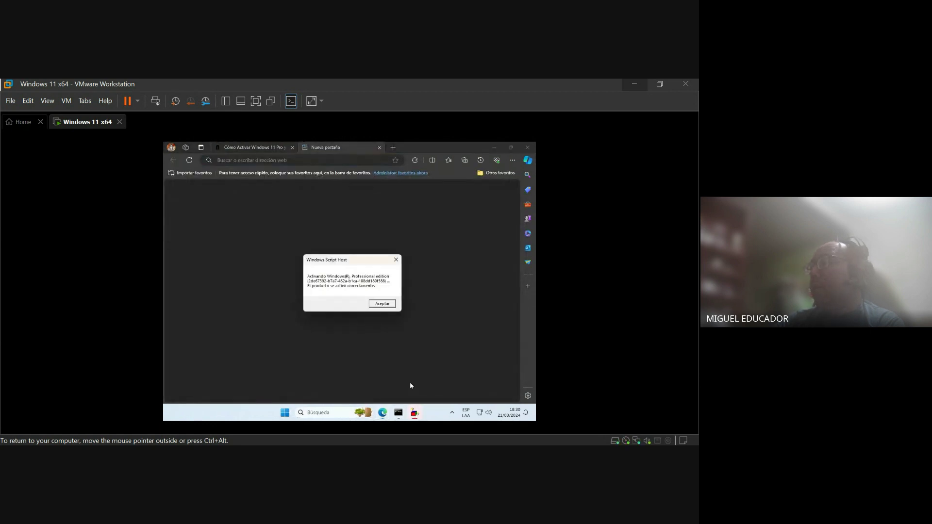
click(389, 302)
click(292, 147)
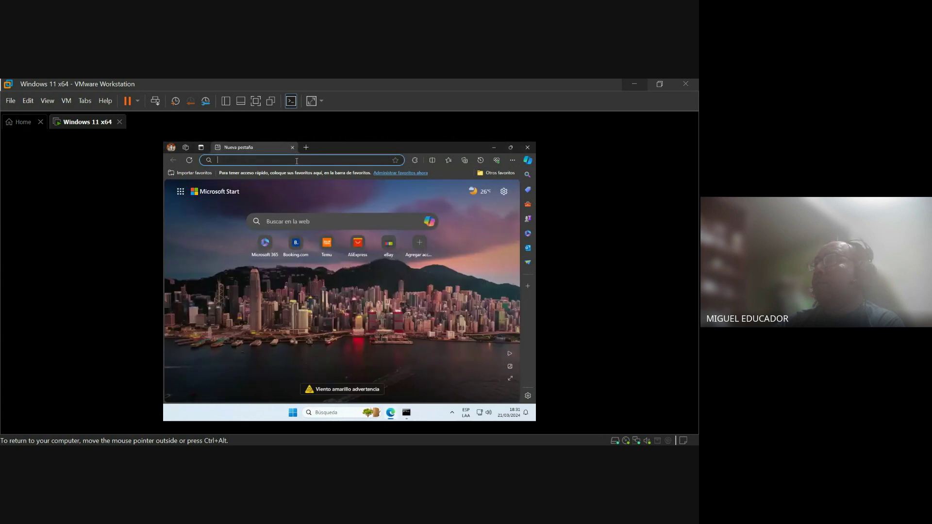
click(528, 147)
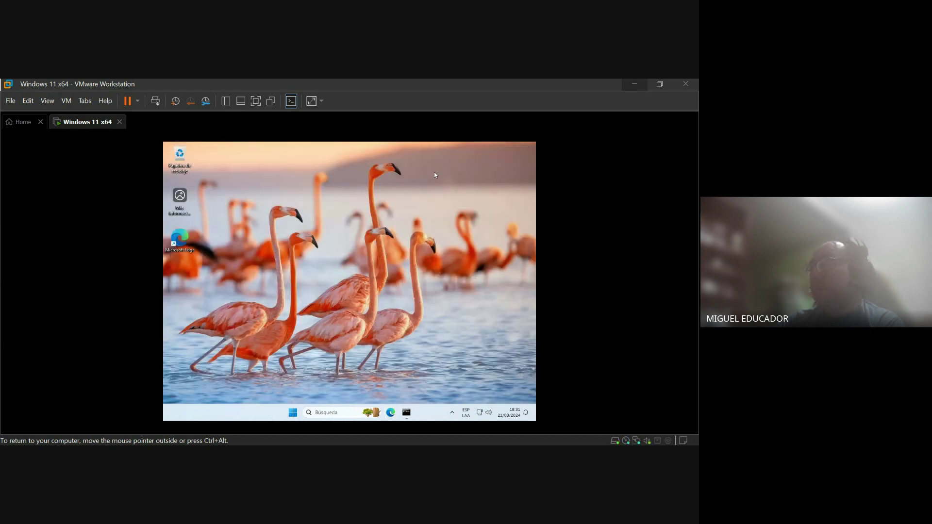
Close CMD, confirm Active status under Sistema > Información > Clave de producto y activación, then reopen Edge
click(407, 412)
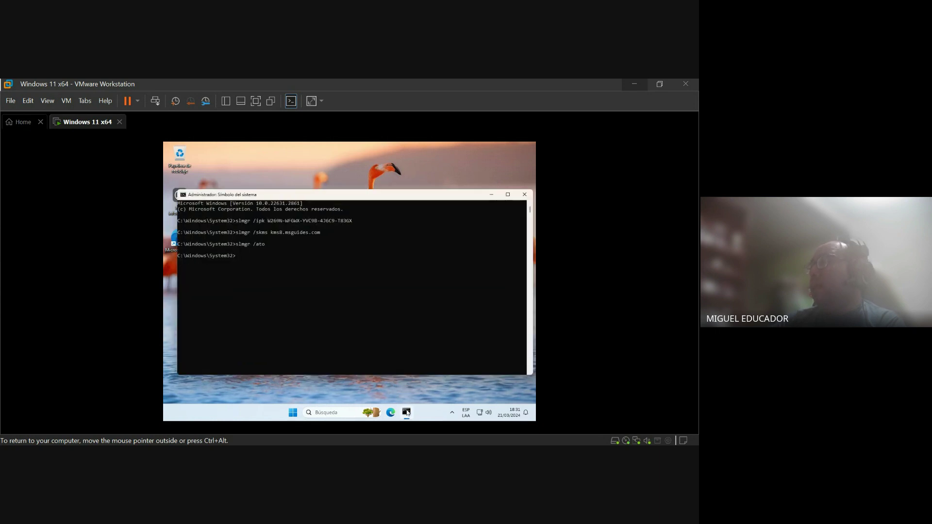
click(520, 197)
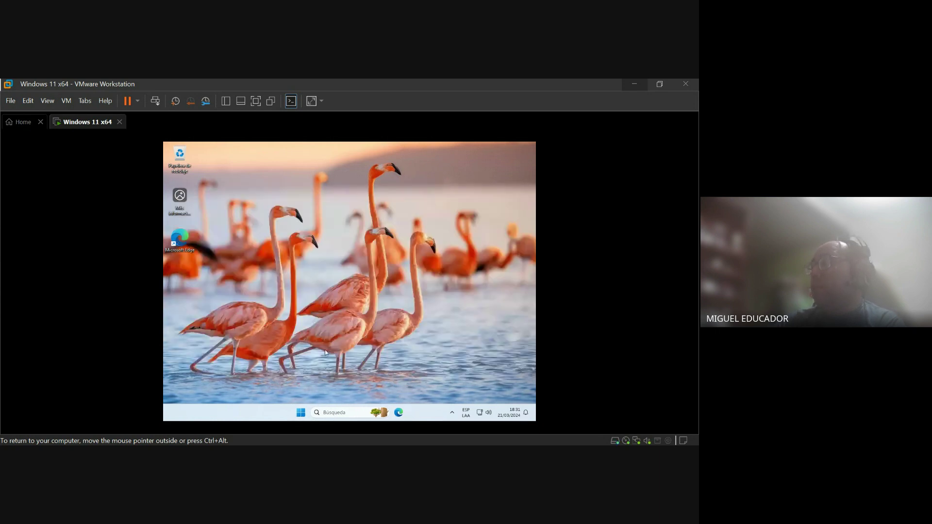
click(301, 412)
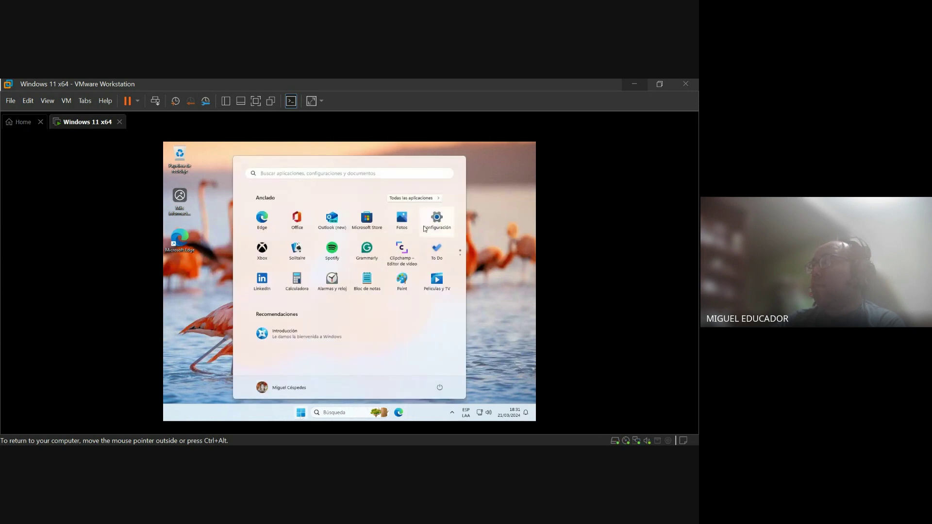
click(437, 220)
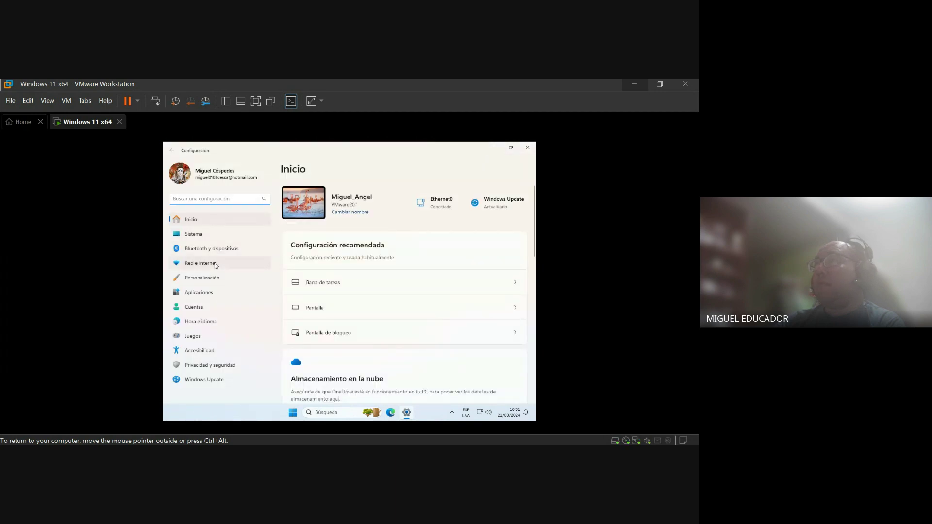
click(194, 234)
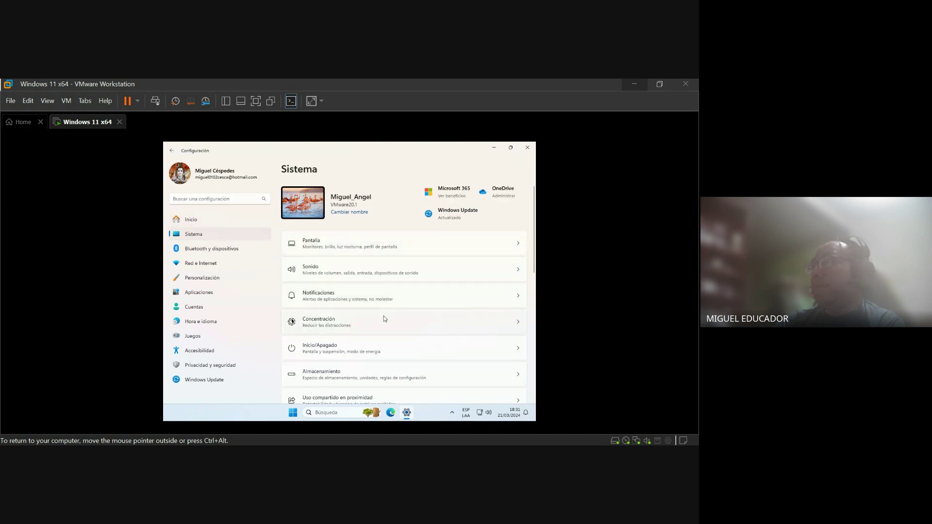
scroll(383, 320, down, 8)
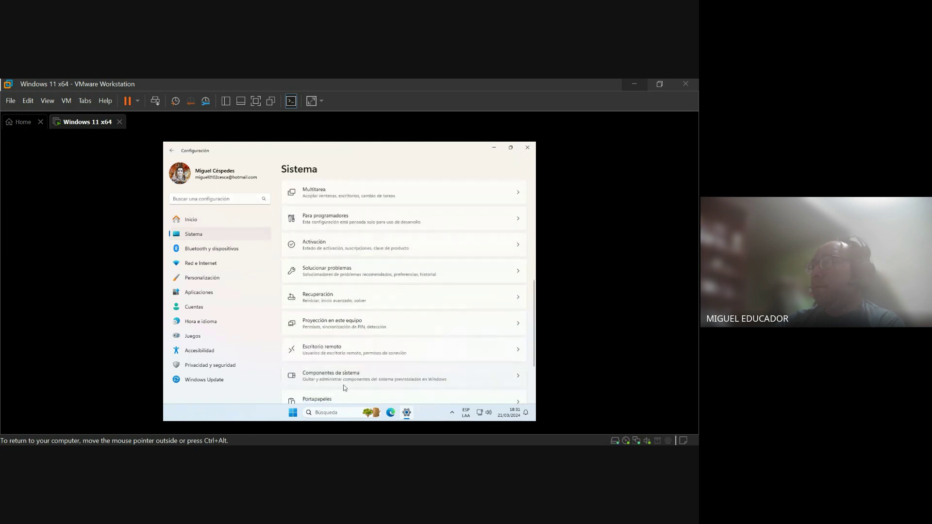
scroll(345, 388, down, 4)
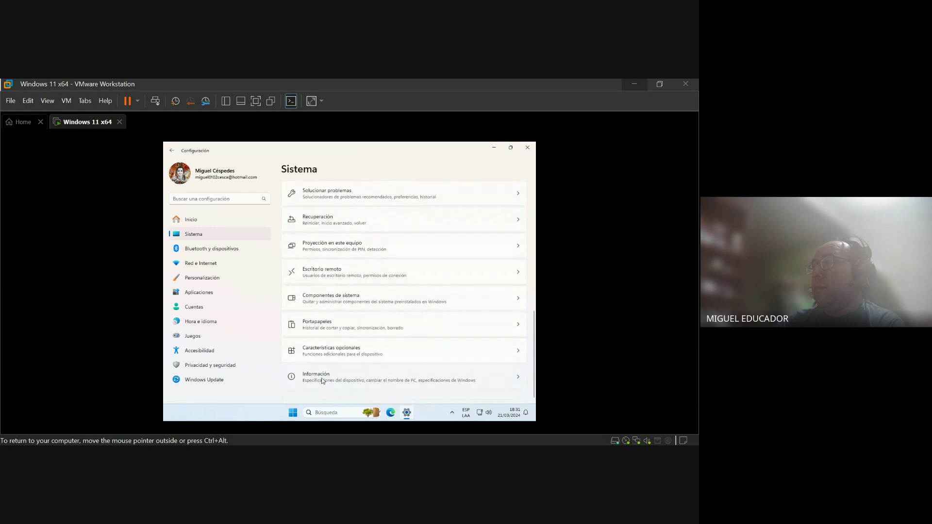
click(322, 381)
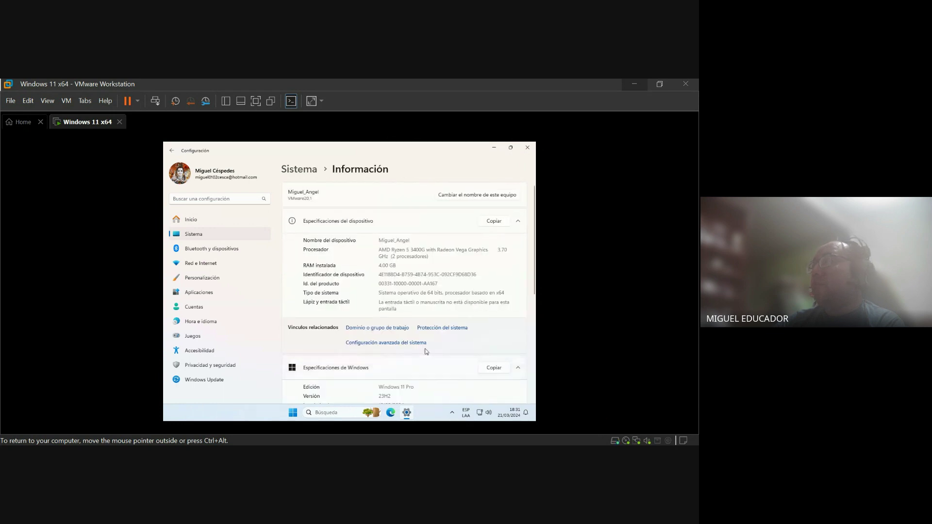
scroll(426, 352, down, 1)
scroll(422, 348, down, 3)
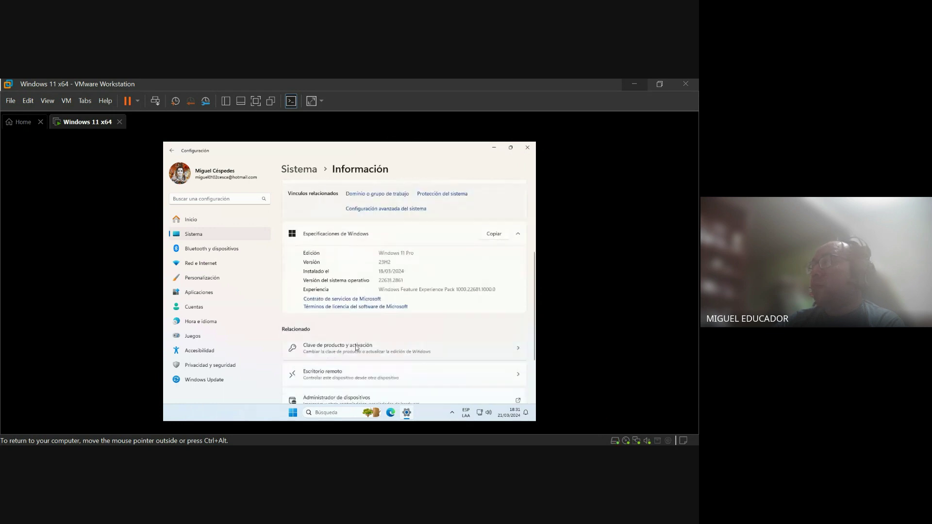
click(361, 345)
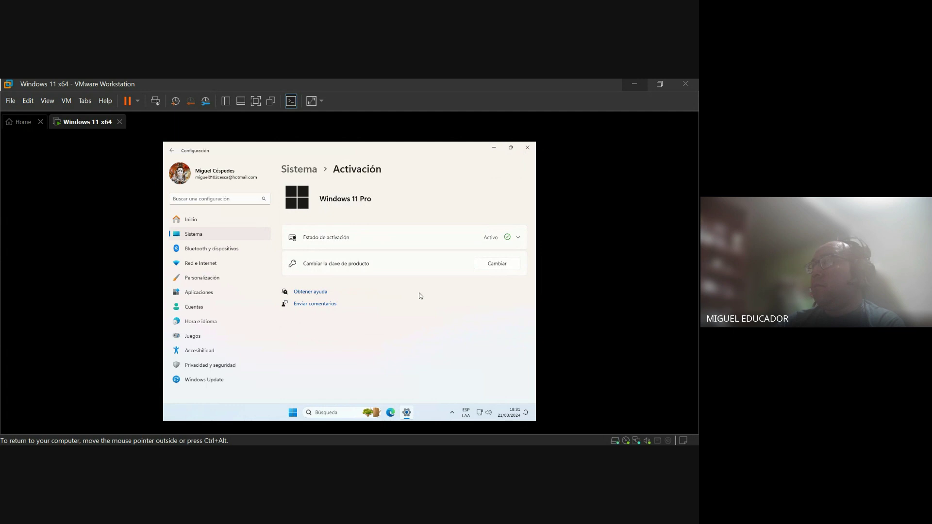
click(390, 412)
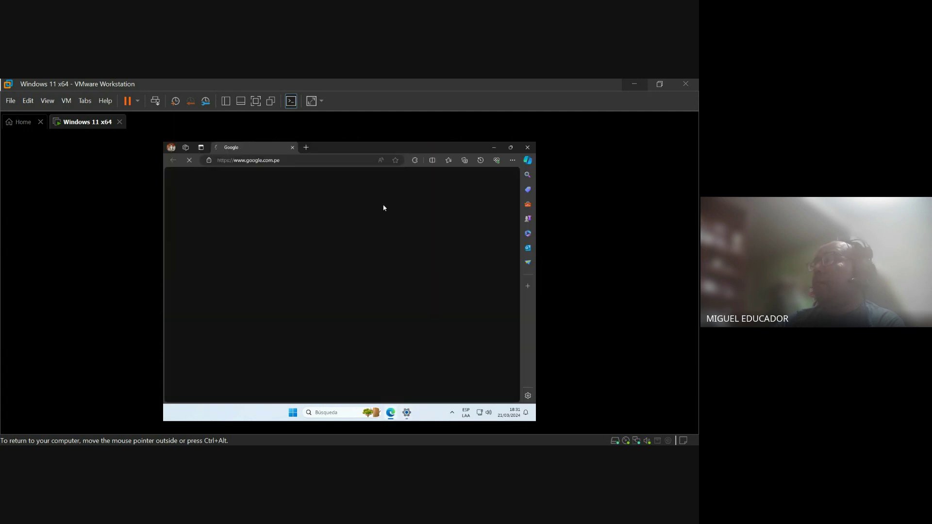
Search Google for 'windows 11' and switch to image results
click(358, 242)
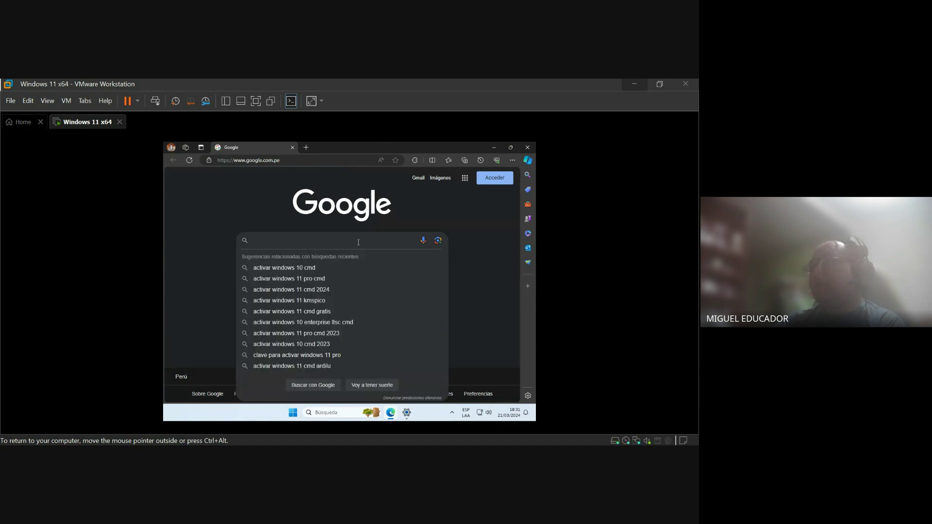
text(windows)
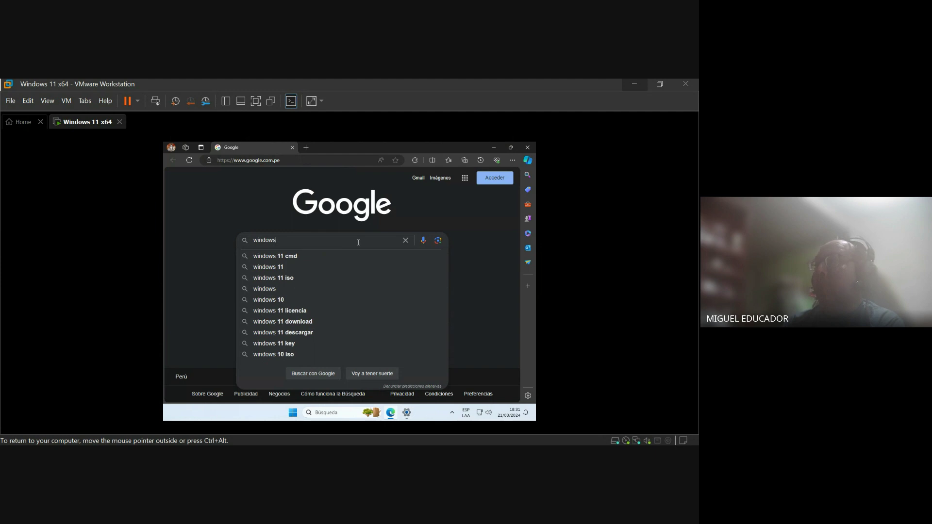
key(Return)
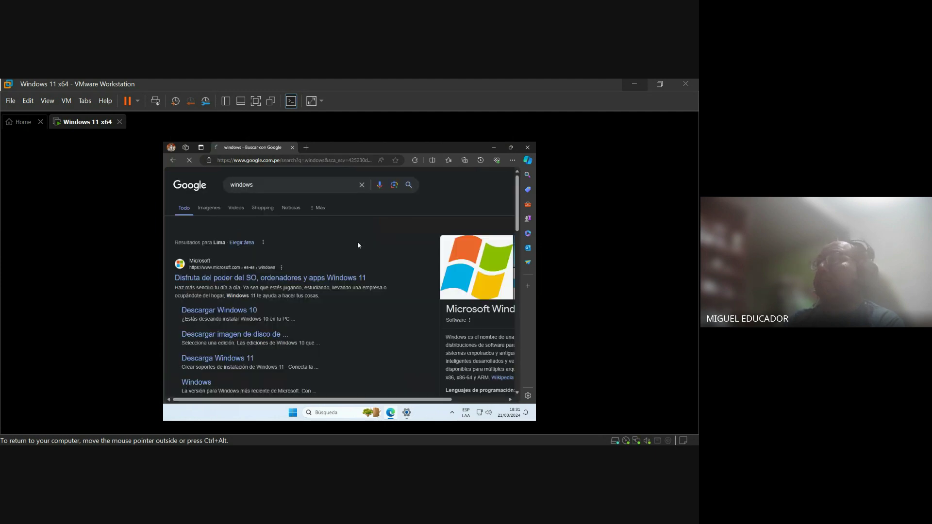
click(281, 184)
text(1)
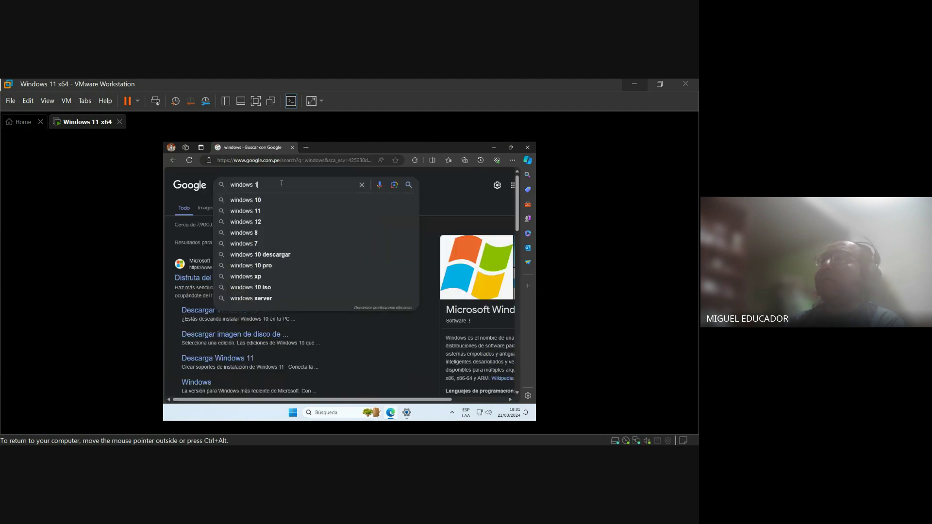
text(1)
key(Return)
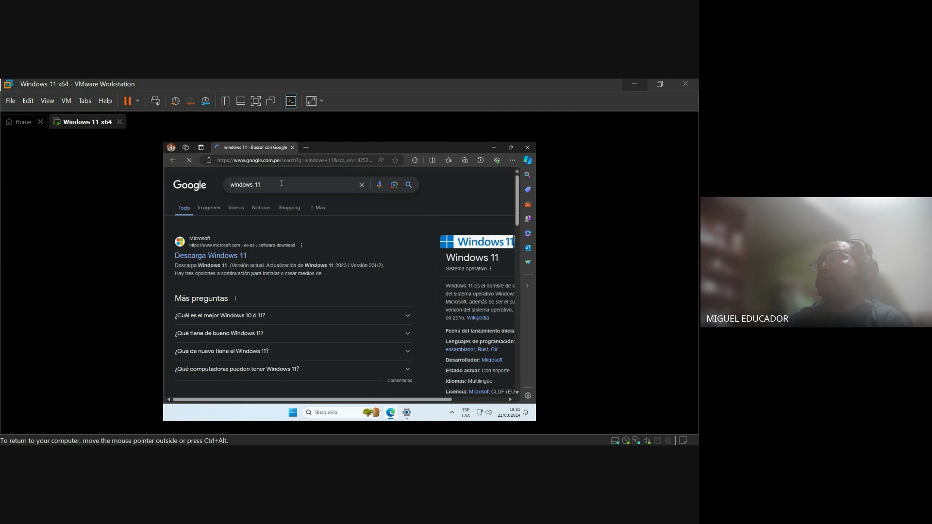
click(289, 208)
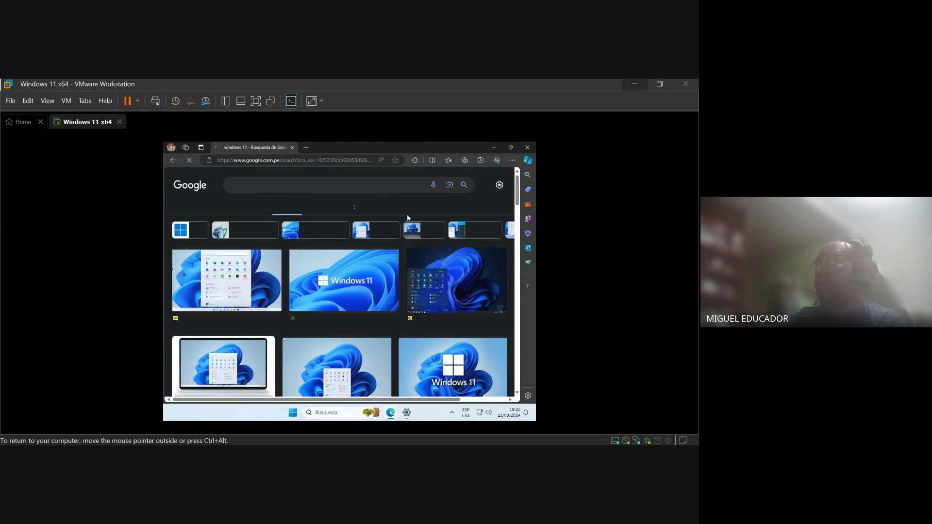
Refine to the 'windows 11 logo' suggestion and preview the PNGWing wallpaper logo
click(315, 185)
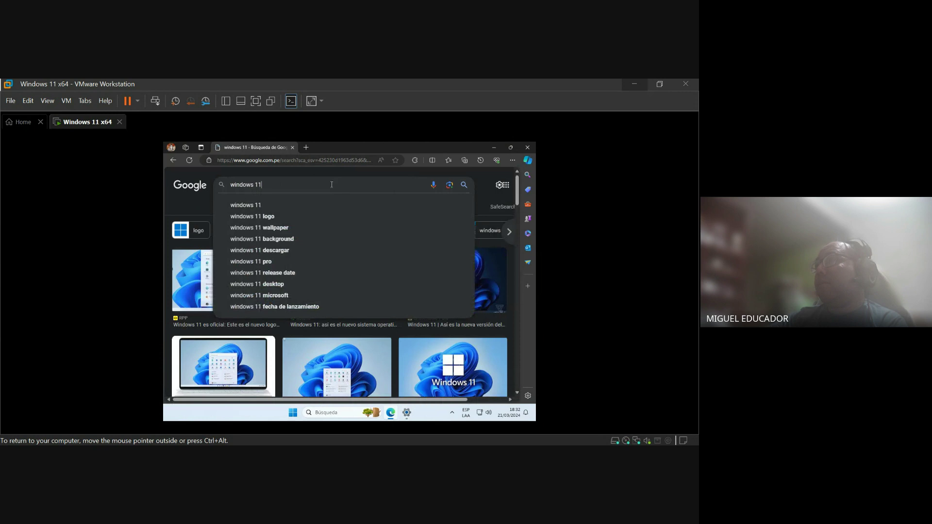
click(313, 215)
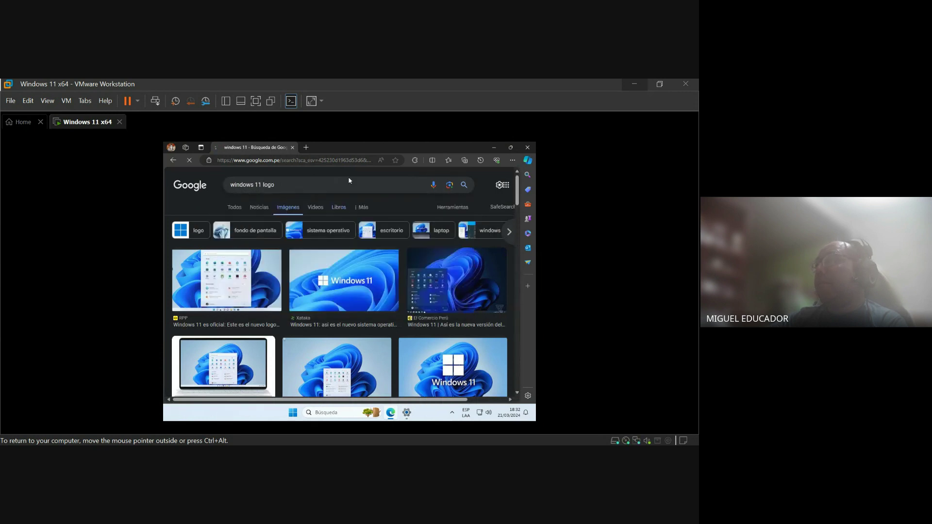
scroll(430, 288, down, 1)
scroll(429, 288, down, 2)
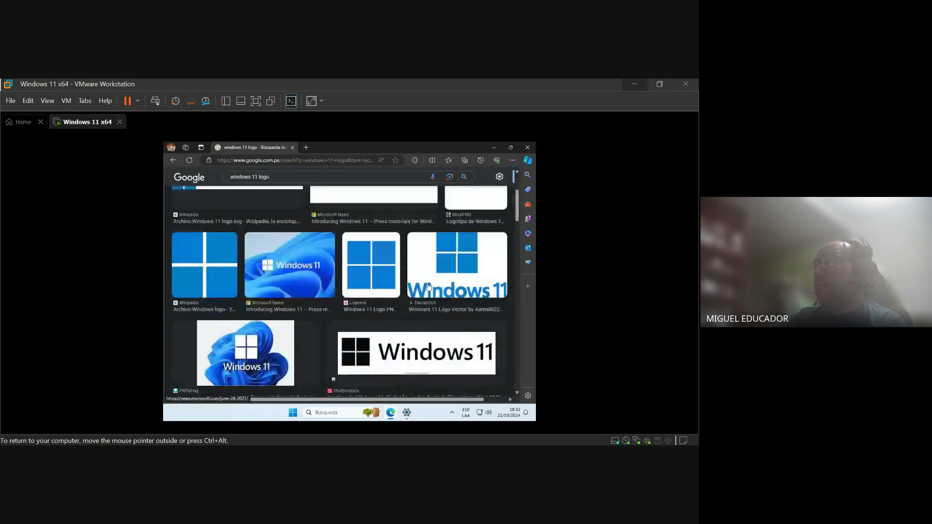
scroll(428, 286, down, 3)
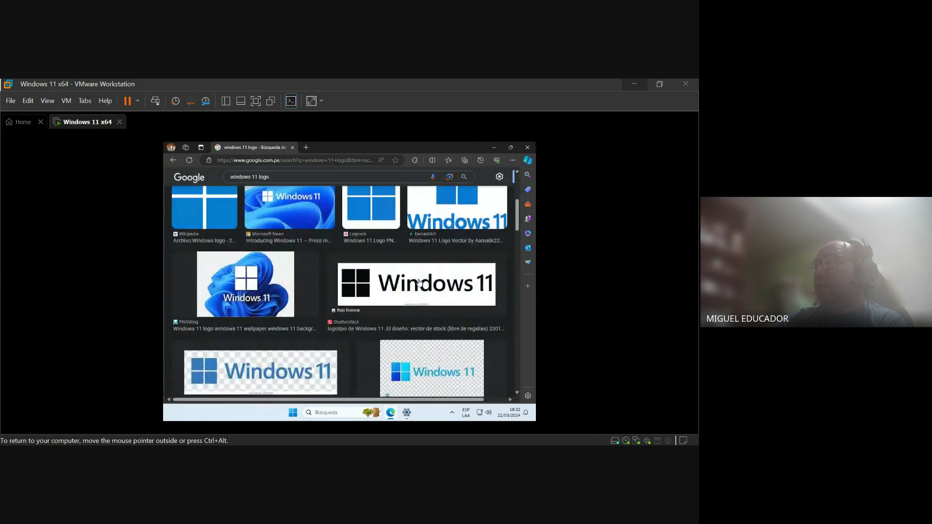
scroll(419, 283, down, 4)
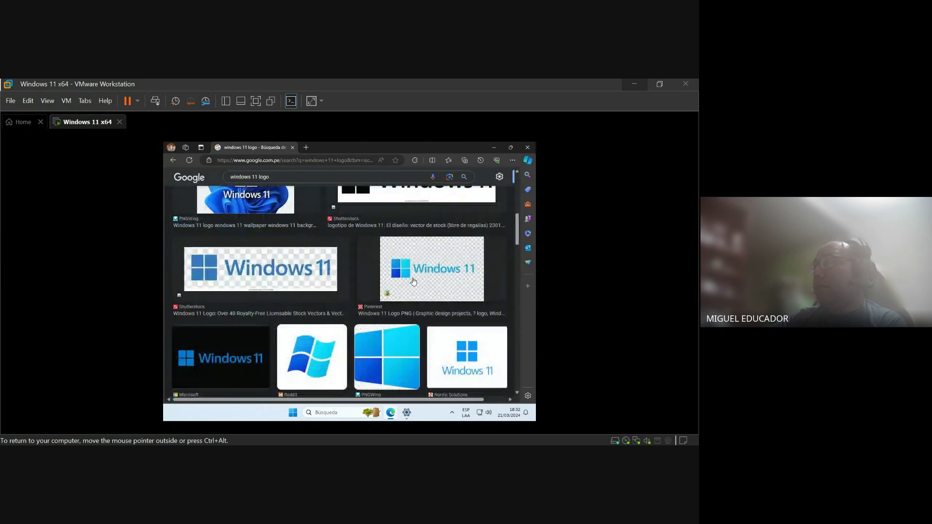
scroll(272, 265, down, 5)
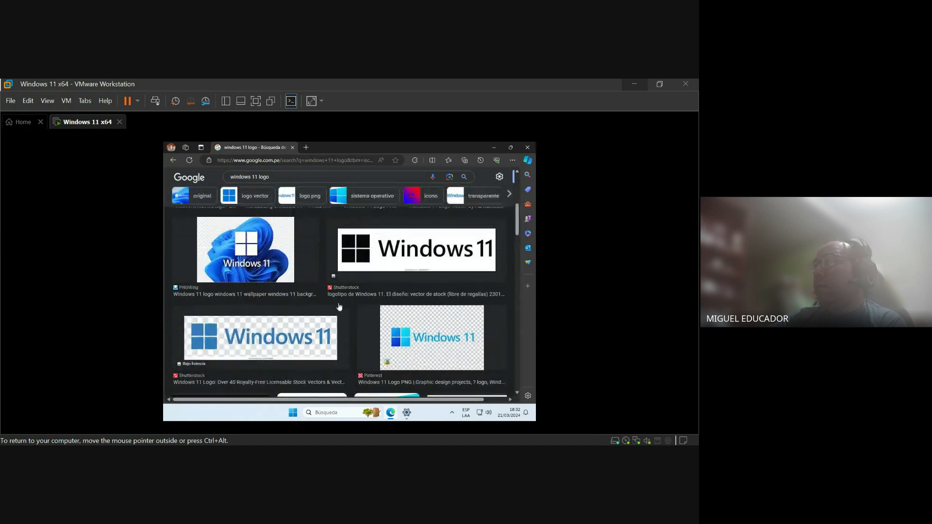
click(444, 254)
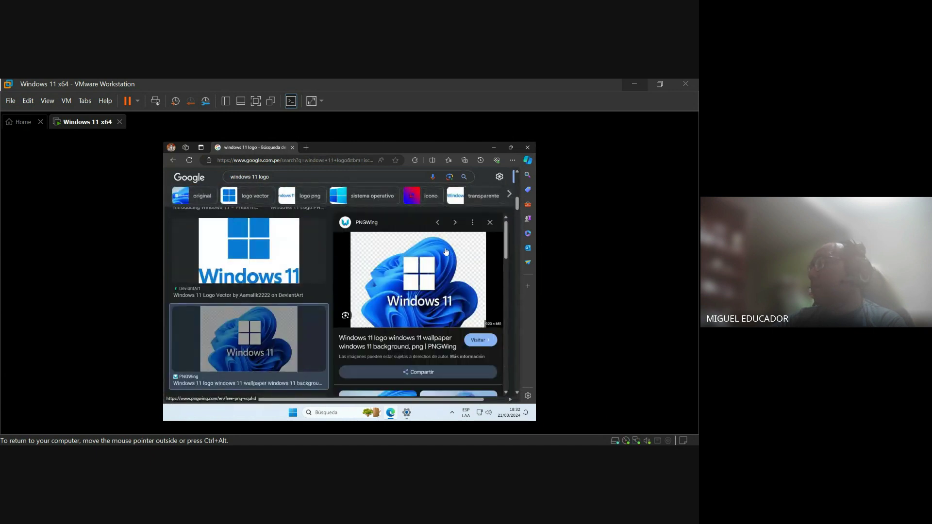
Use Guardar imagen como to save the previewed logo as W_11 in Imágenes
right_click(425, 259)
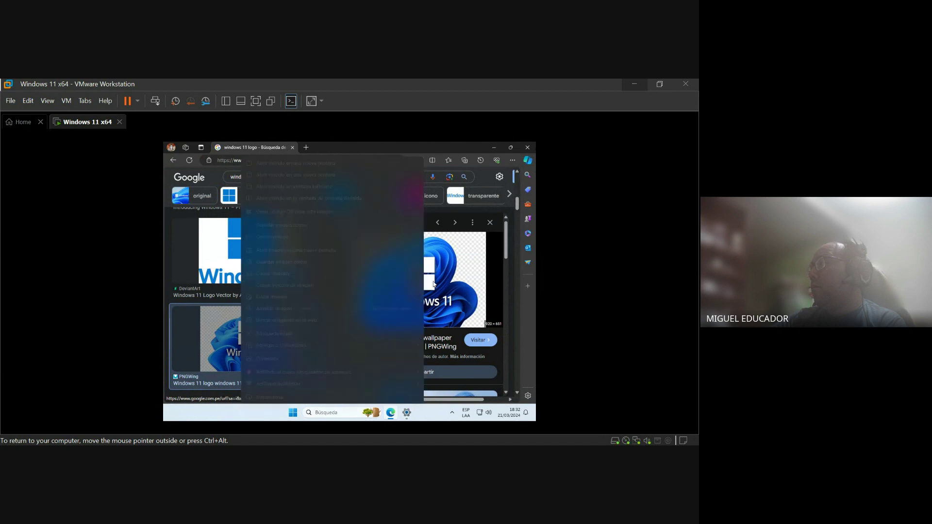
click(363, 267)
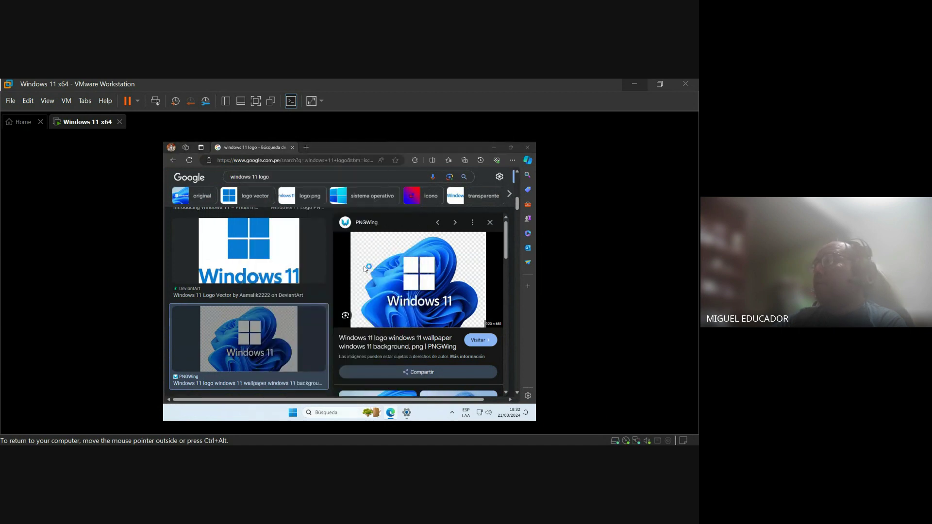
scroll(218, 245, down, 3)
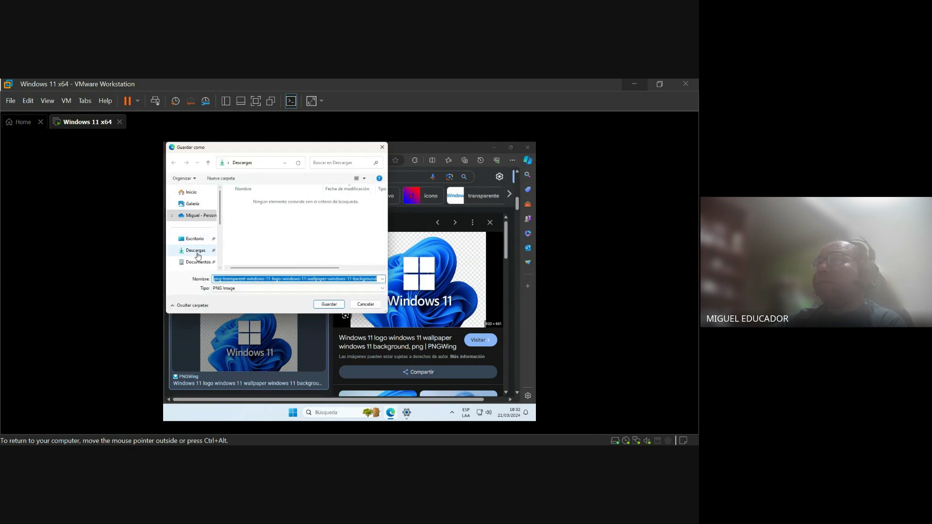
click(195, 201)
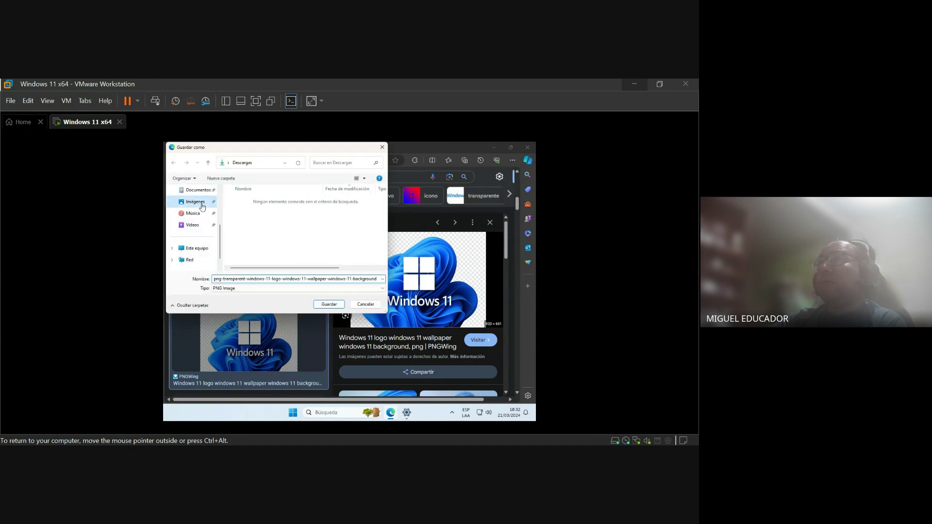
click(334, 279)
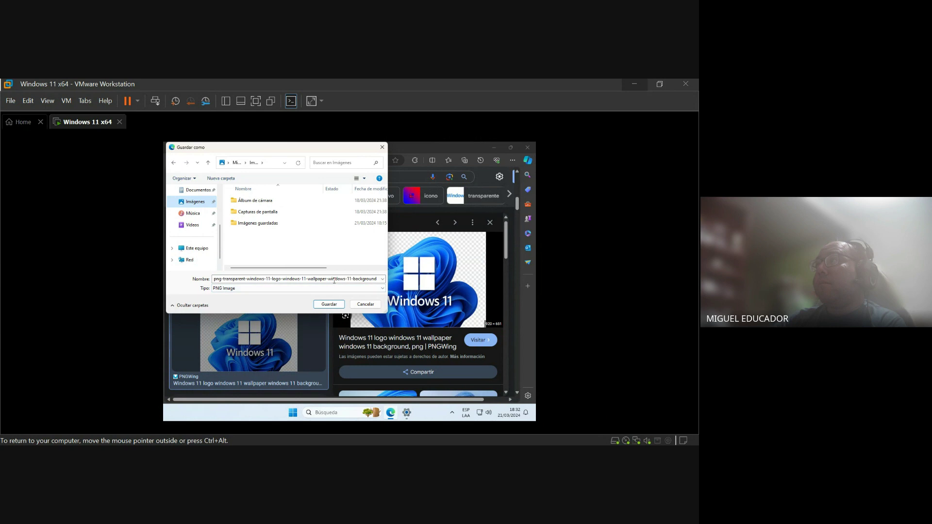
double_click(334, 279)
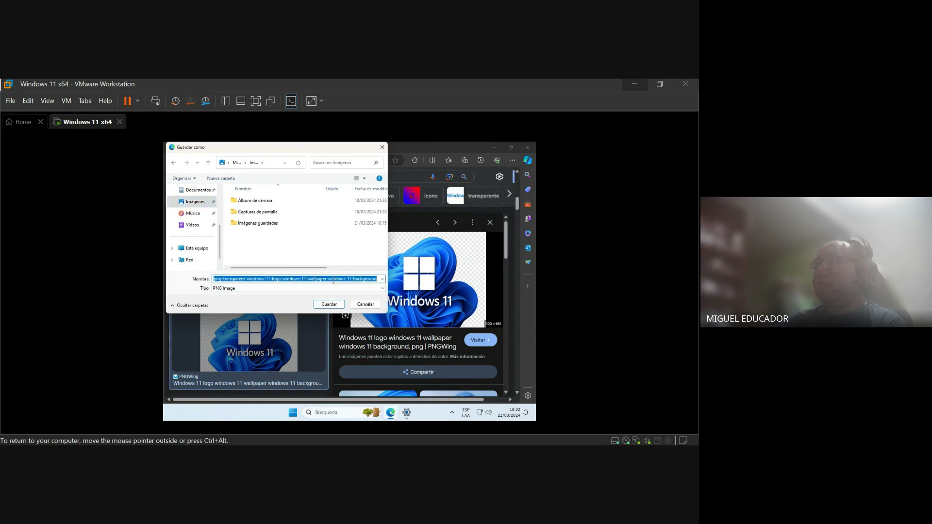
text(W_11)
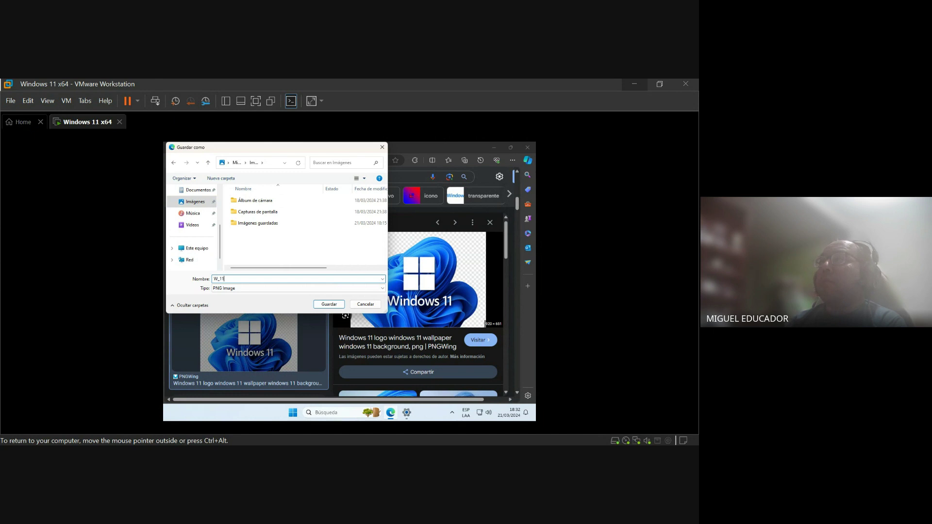
key(Return)
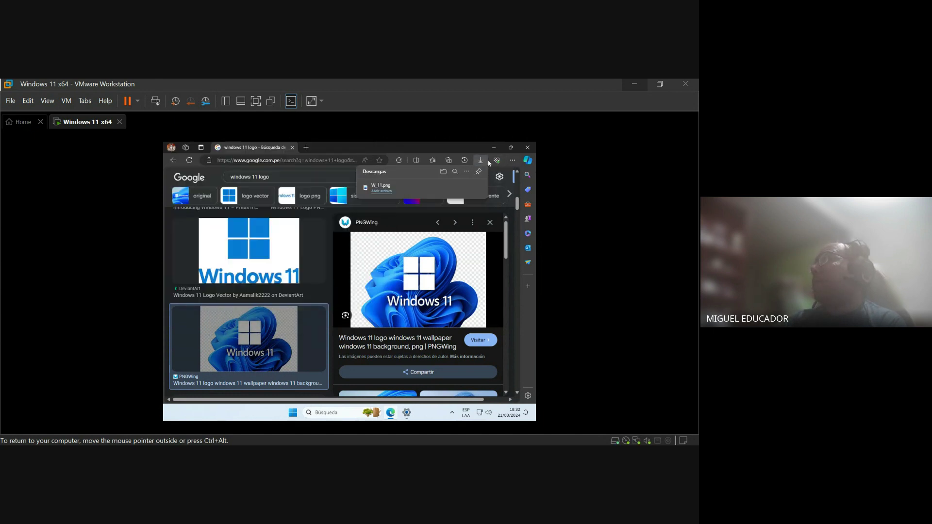
Open Edge's clear browsing data dialog from History and set the time range to Siempre
click(512, 160)
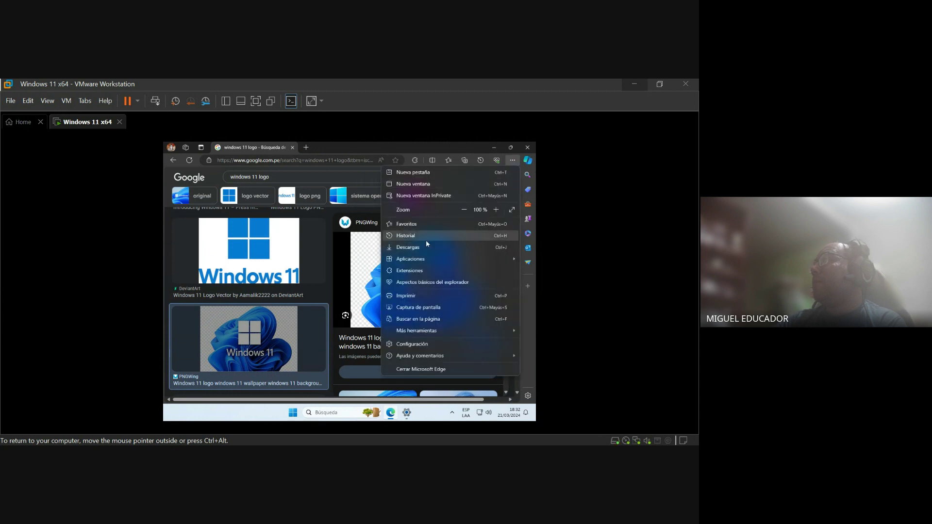
click(361, 239)
key(ctrl+h)
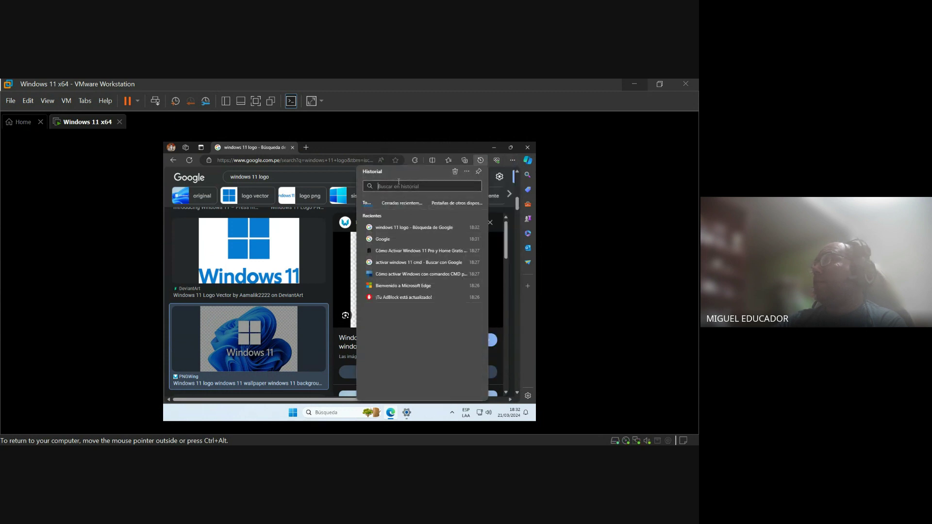
click(406, 184)
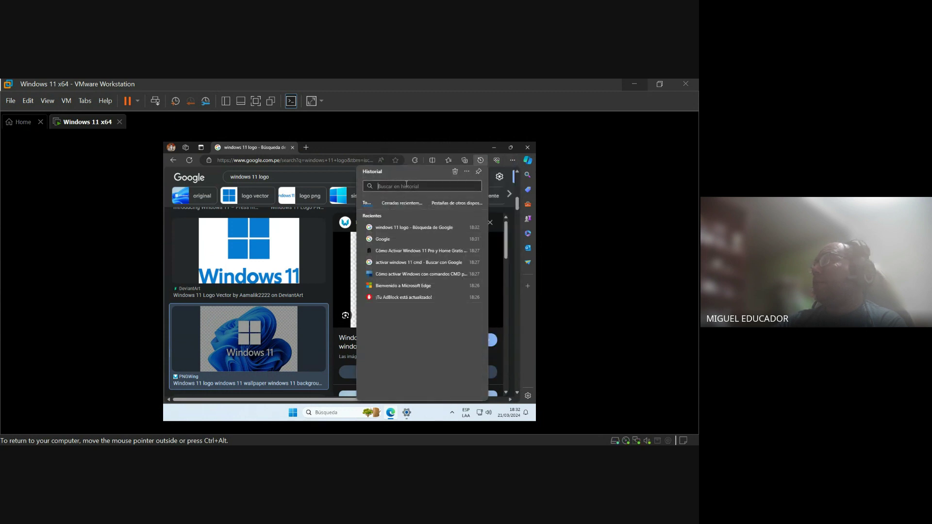
click(455, 171)
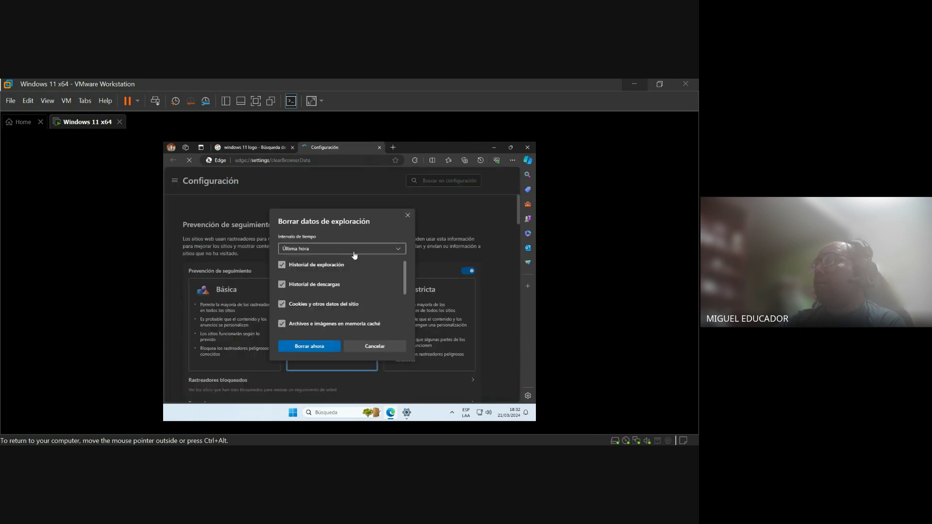
click(352, 251)
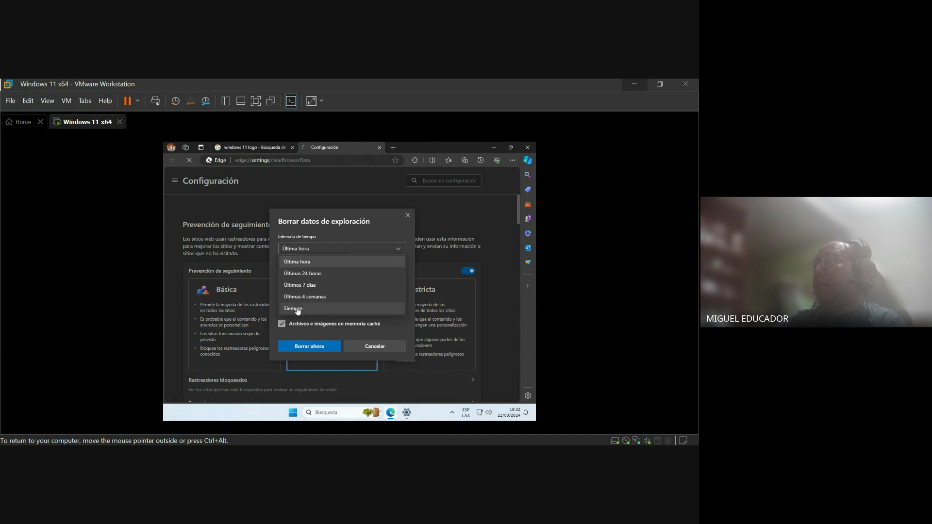
click(344, 238)
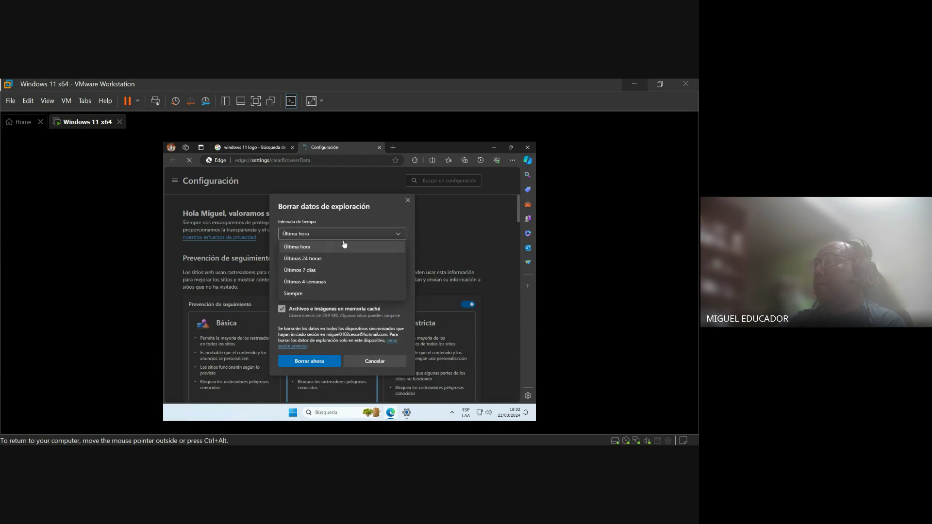
click(301, 295)
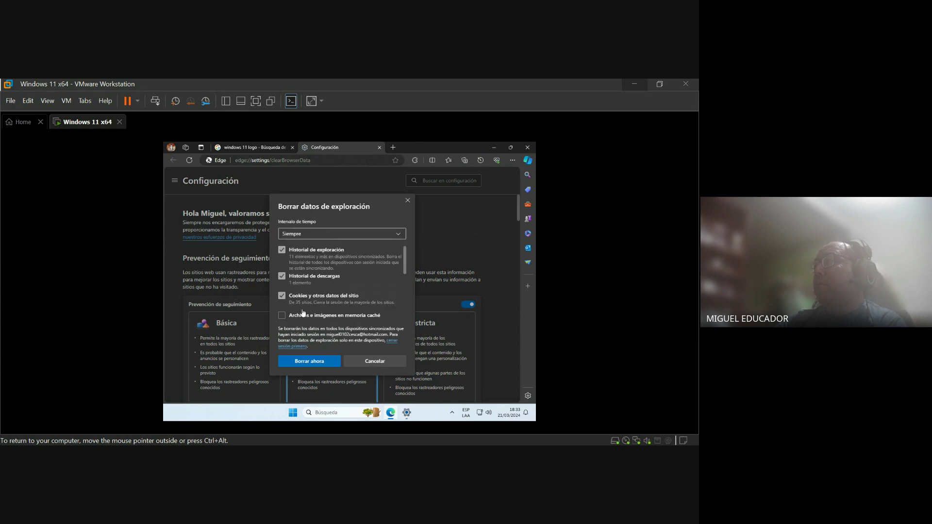
Include cached files, passwords, autofill, site permissions and old Edge data, clear it, and close Configuración
click(298, 316)
scroll(300, 316, down, 2)
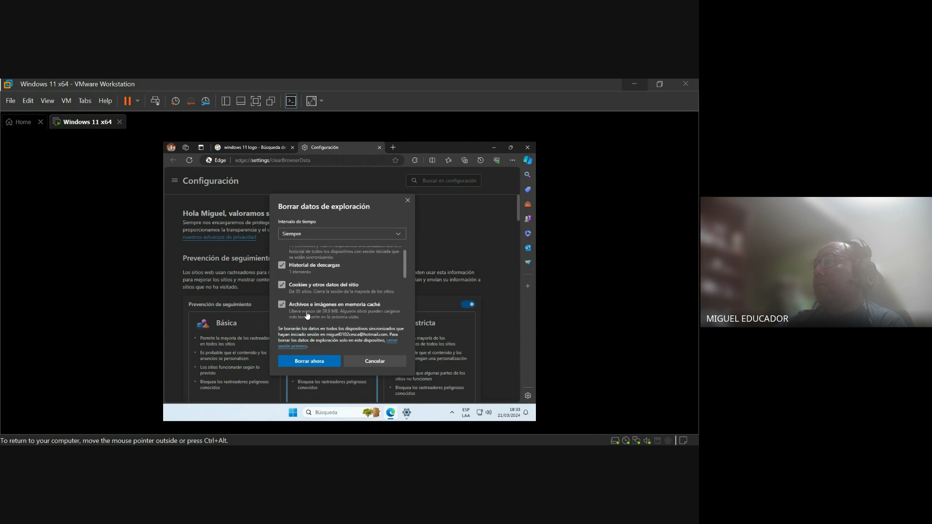
click(305, 311)
scroll(306, 311, down, 1)
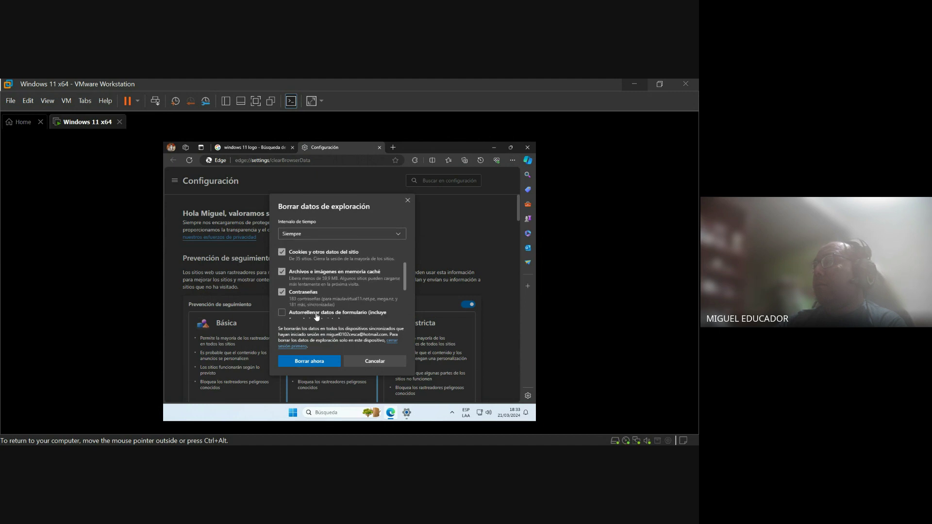
click(316, 316)
scroll(354, 307, down, 1)
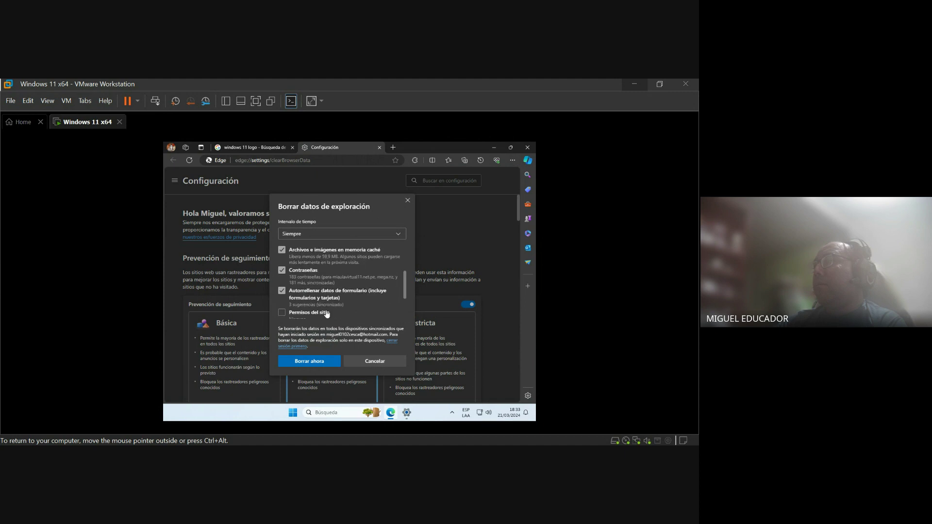
click(318, 315)
scroll(321, 315, down, 1)
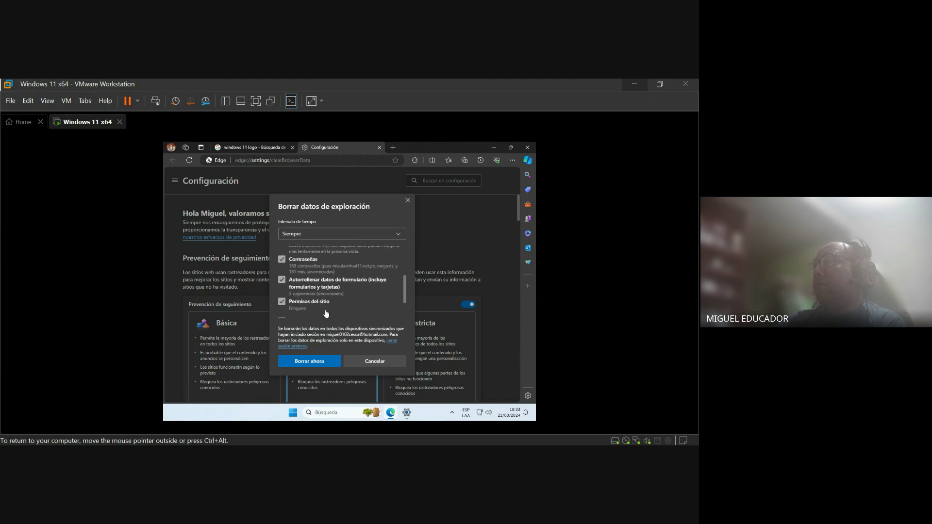
scroll(325, 313, down, 1)
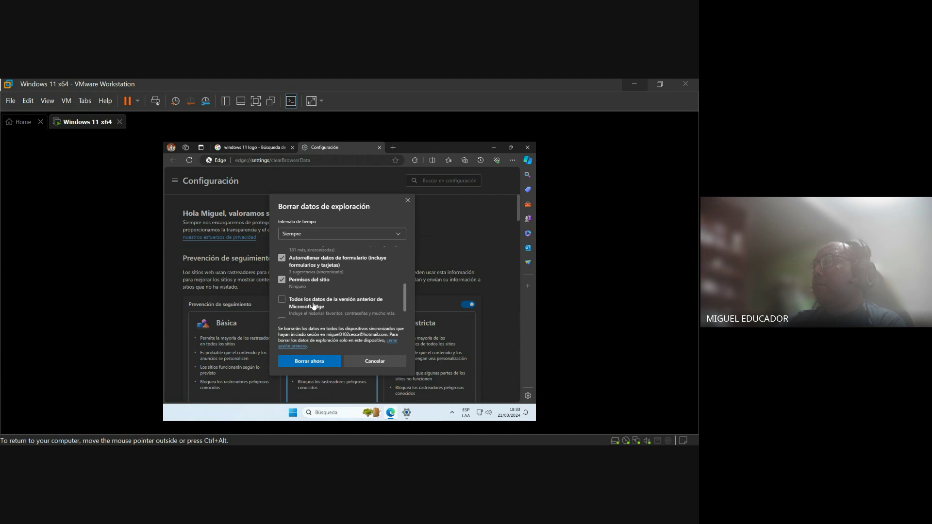
click(313, 302)
scroll(313, 306, down, 1)
scroll(313, 311, up, 3)
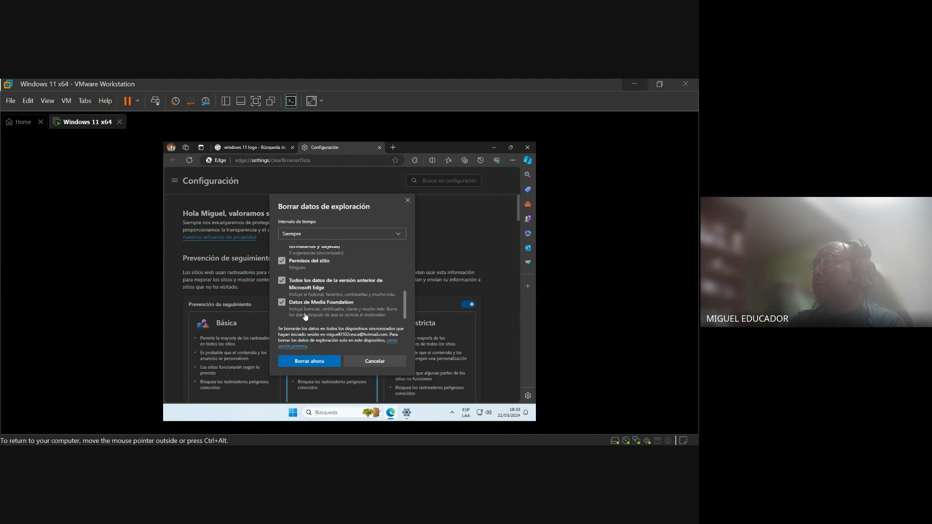
scroll(371, 288, up, 5)
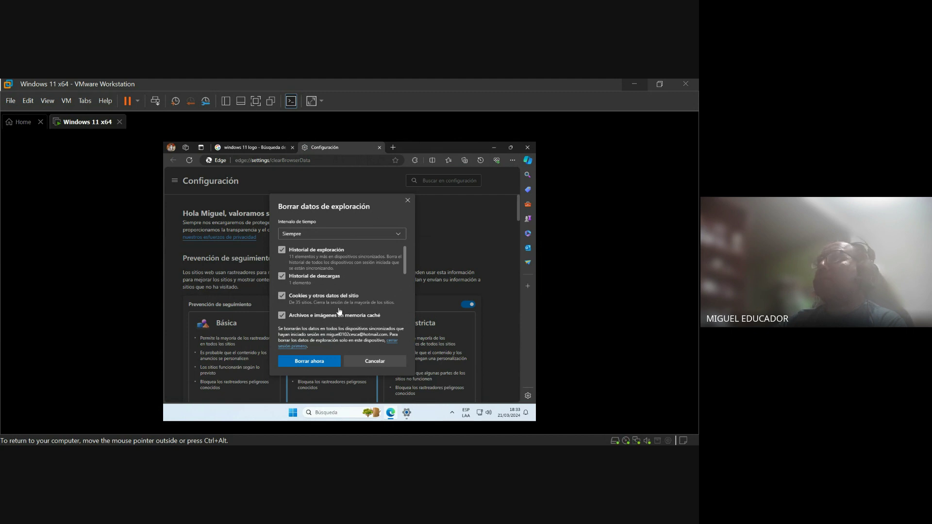
click(328, 362)
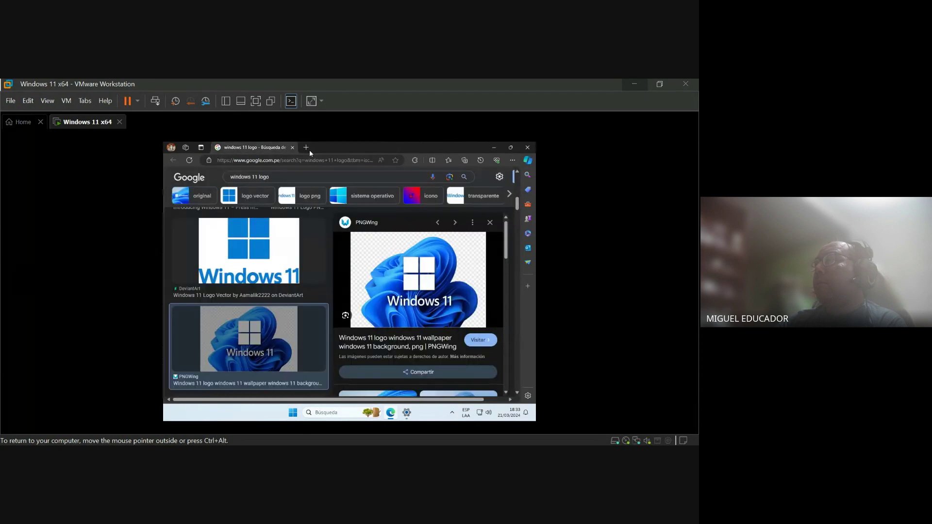
click(379, 147)
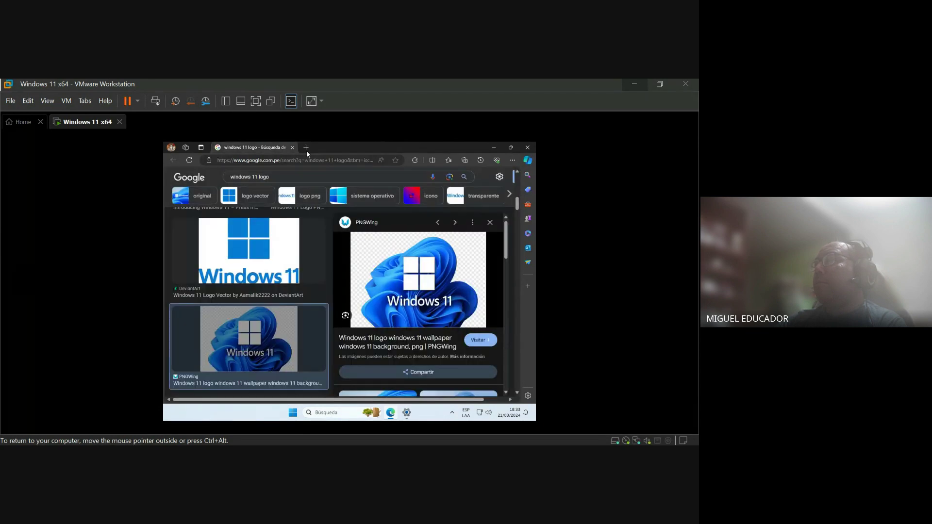
Close the Google image results tab and the Edge browser window
click(306, 147)
click(292, 147)
click(532, 149)
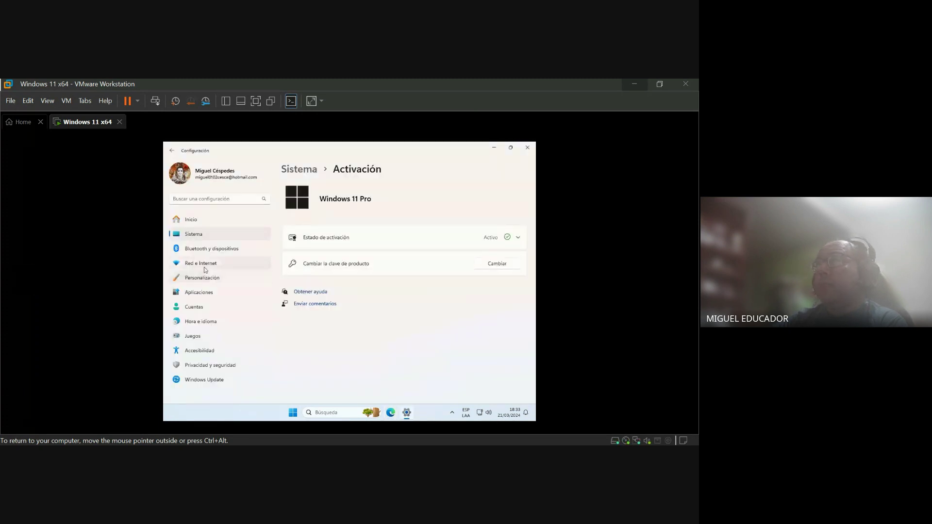
Set the W_11 image as the account picture from Cuentas › Tu información
click(207, 280)
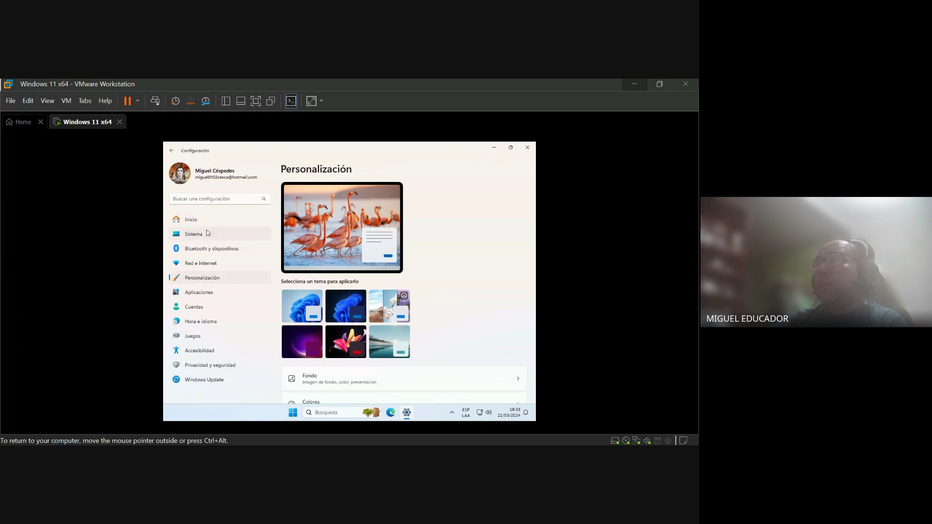
click(179, 182)
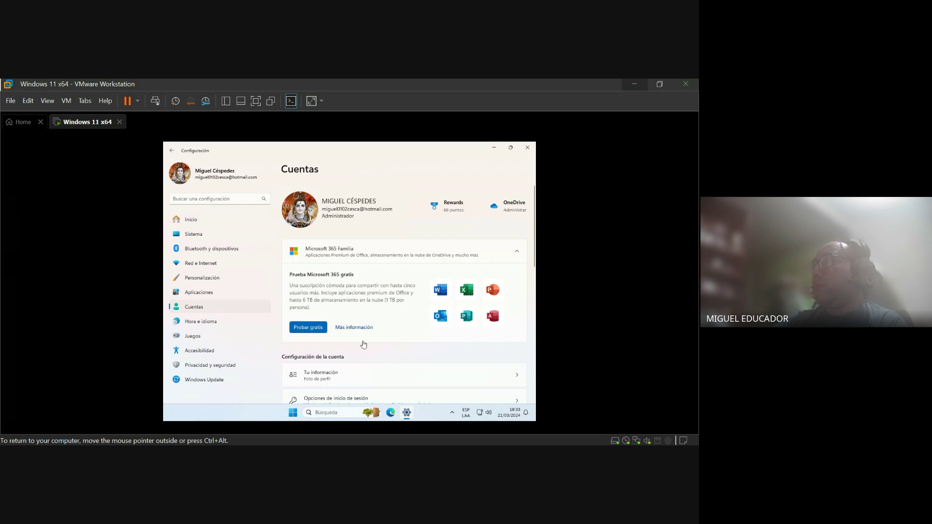
scroll(364, 348, down, 3)
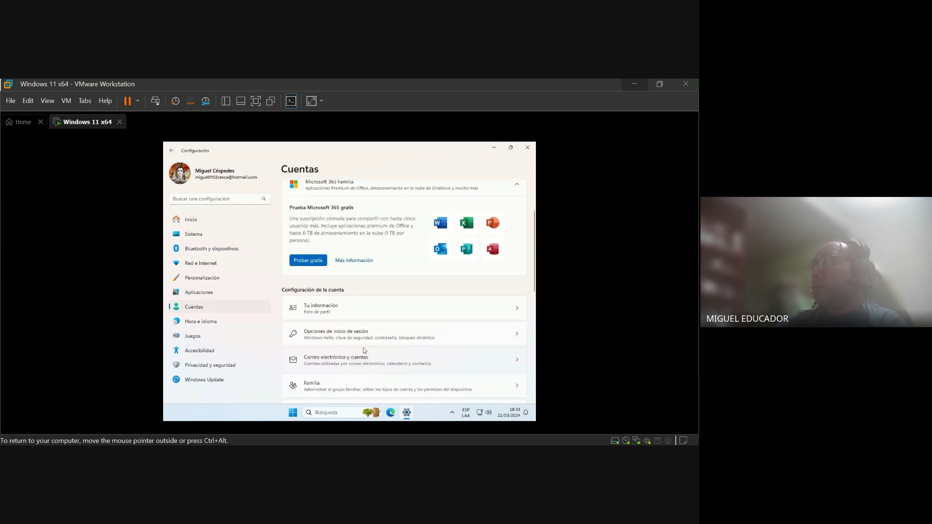
click(335, 310)
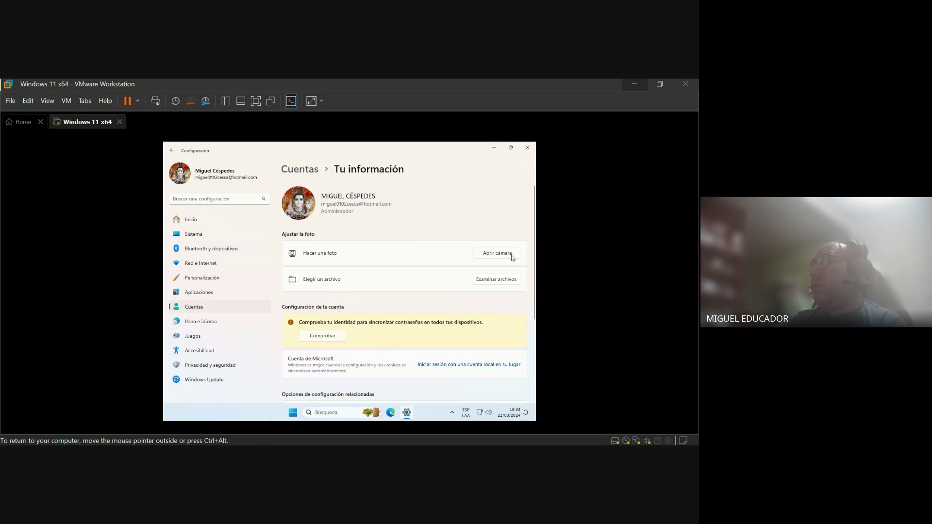
click(483, 282)
click(243, 234)
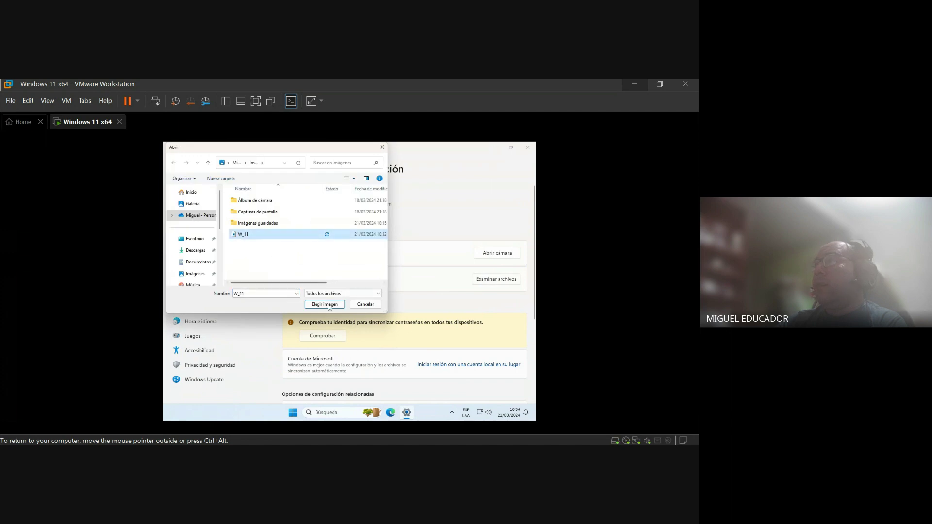
click(326, 305)
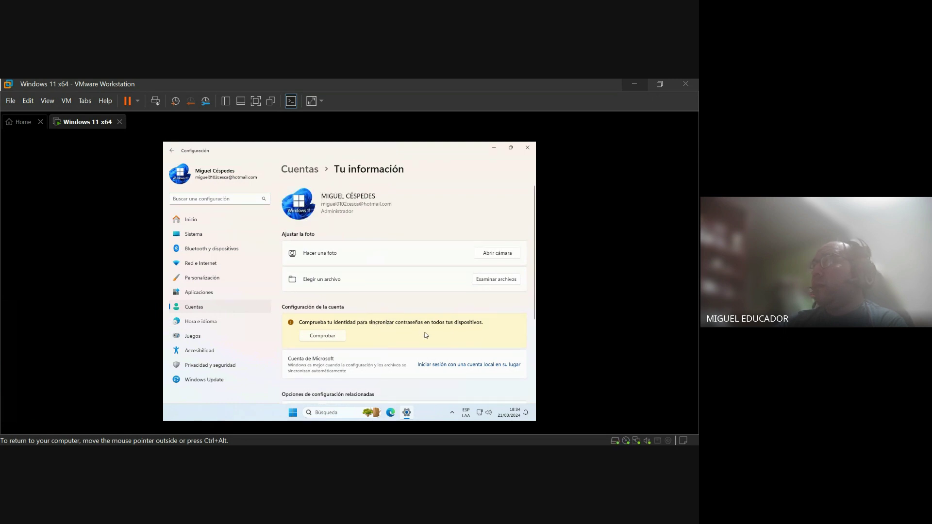
scroll(420, 339, down, 1)
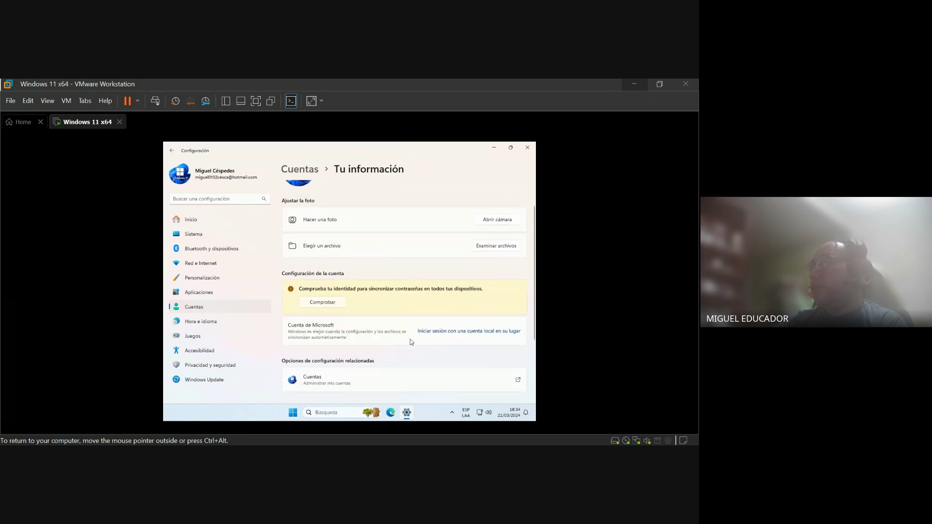
Set Elige tu modo to Oscuro on the Personalización › Colores page
scroll(409, 338, up, 1)
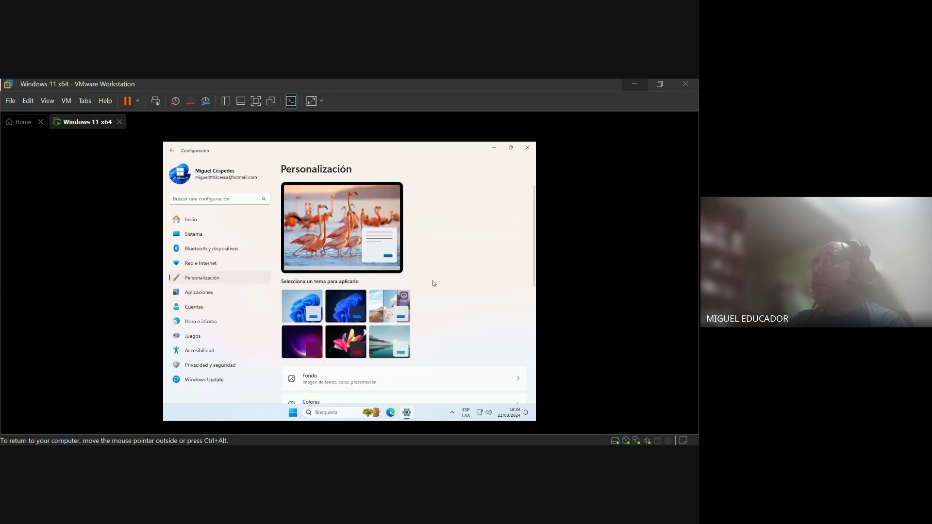
scroll(490, 334, down, 3)
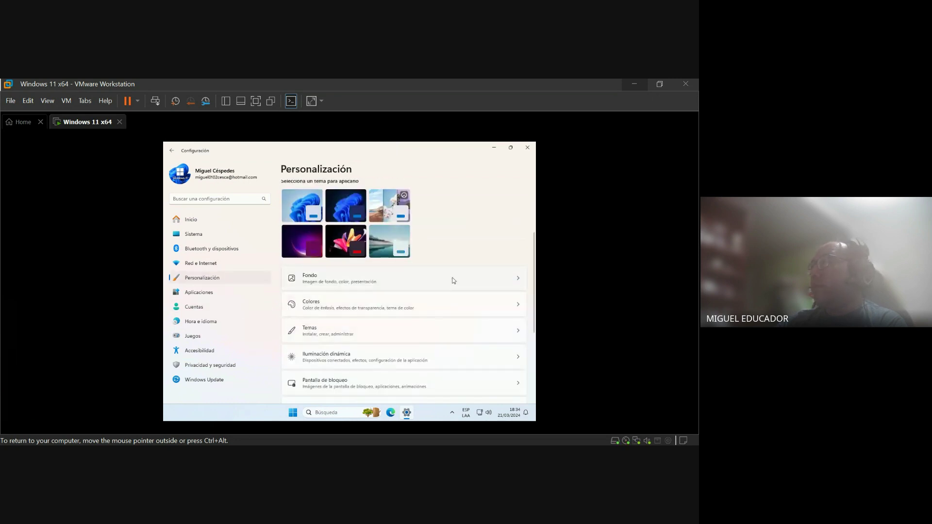
click(453, 280)
scroll(455, 327, down, 2)
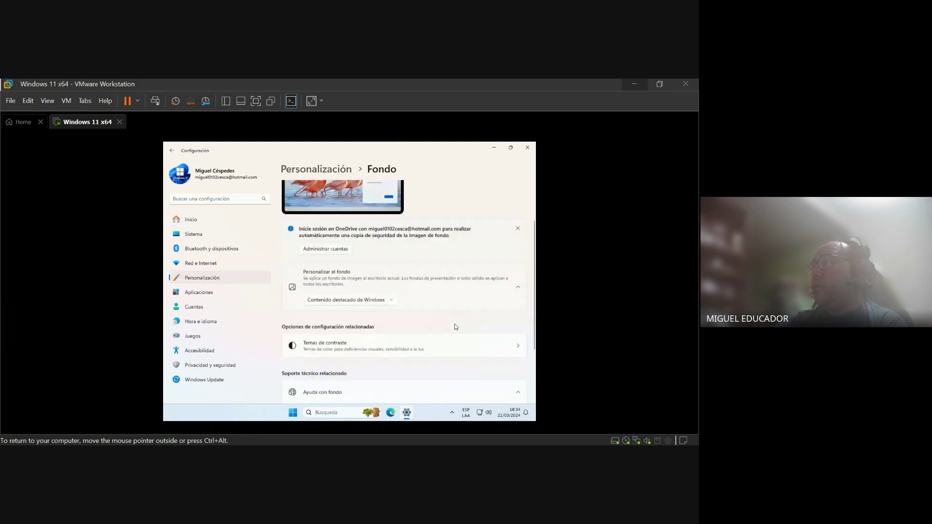
scroll(455, 326, down, 3)
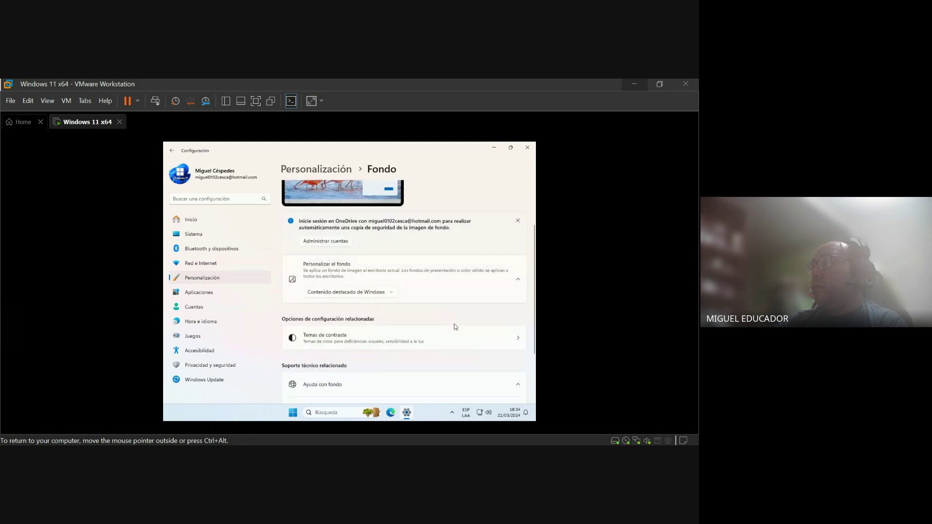
click(207, 281)
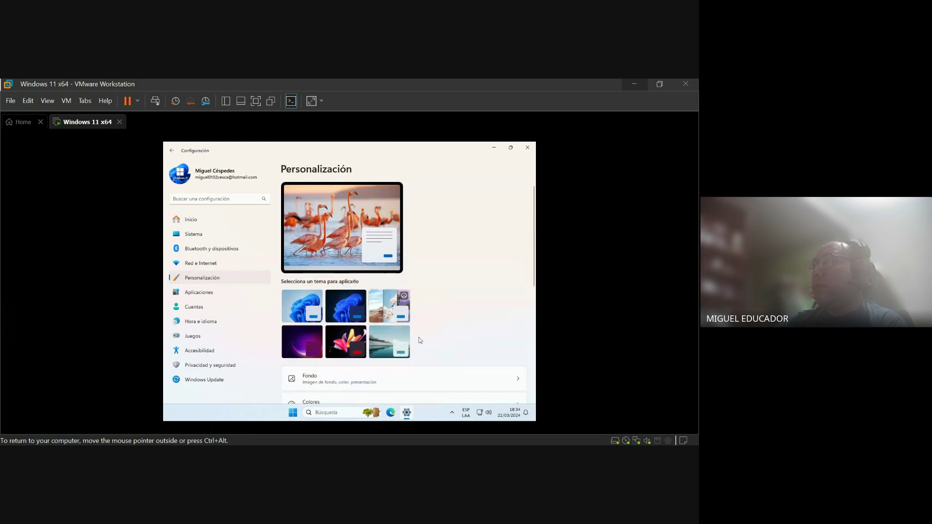
scroll(420, 340, down, 1)
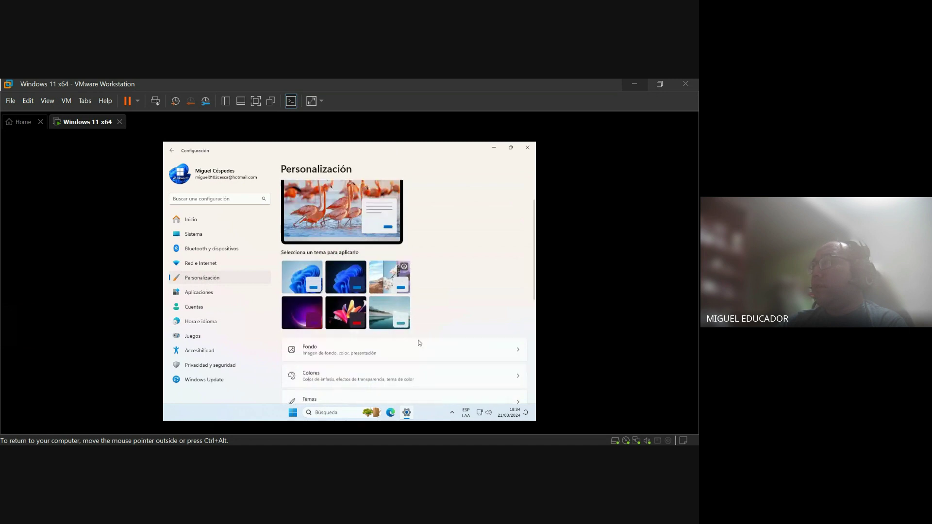
click(350, 370)
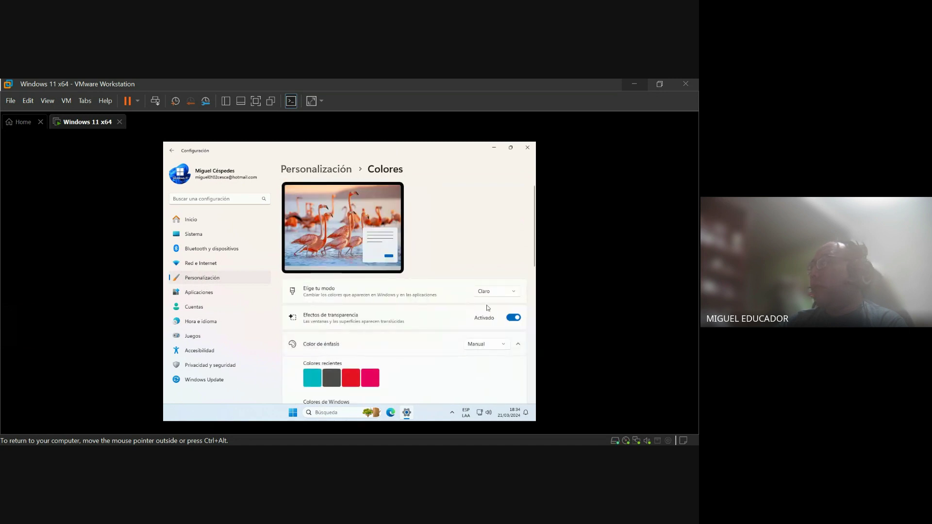
click(513, 292)
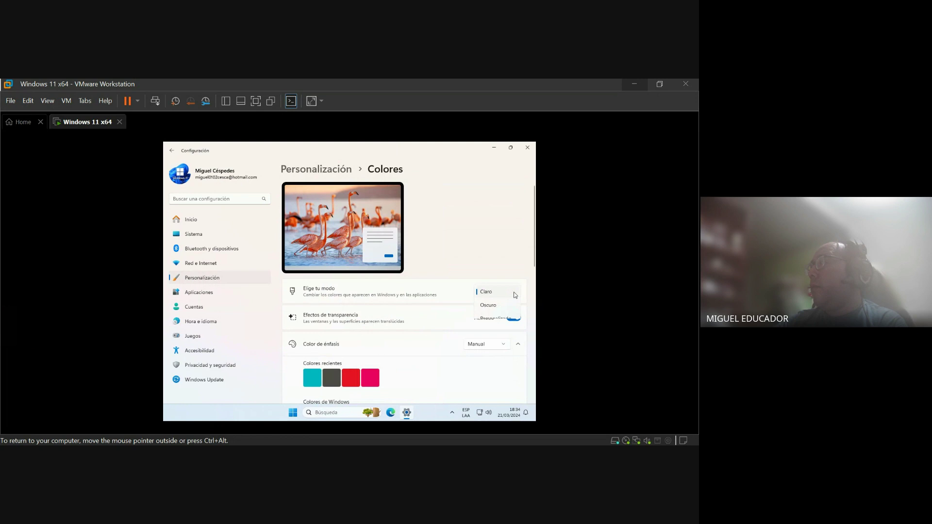
click(492, 307)
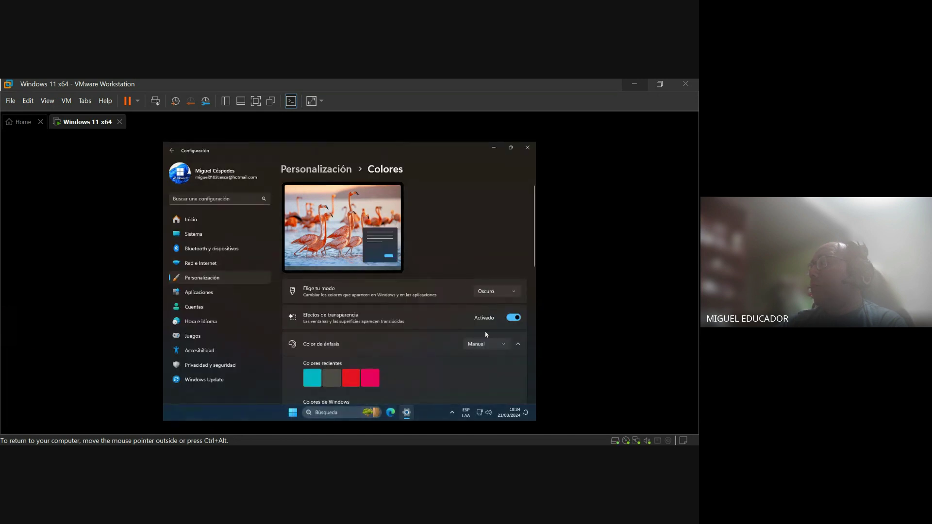
scroll(468, 369, down, 3)
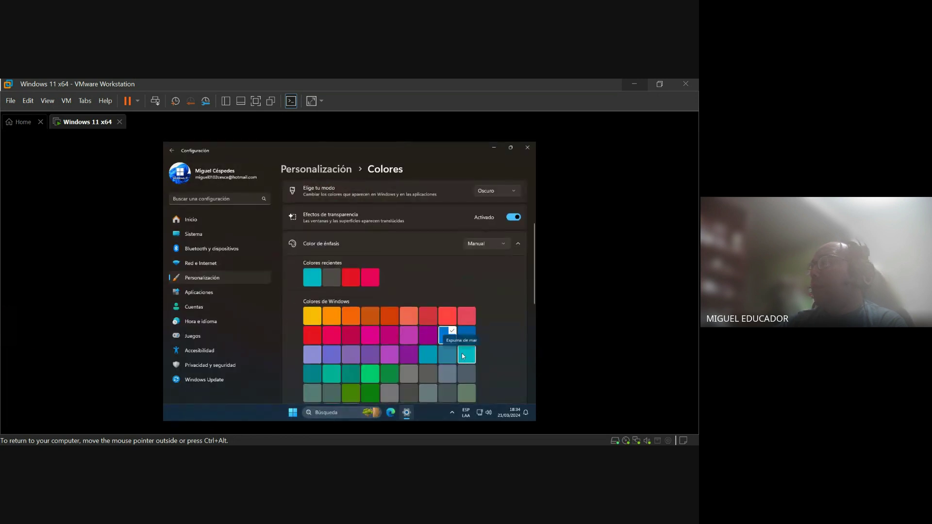
scroll(462, 356, down, 5)
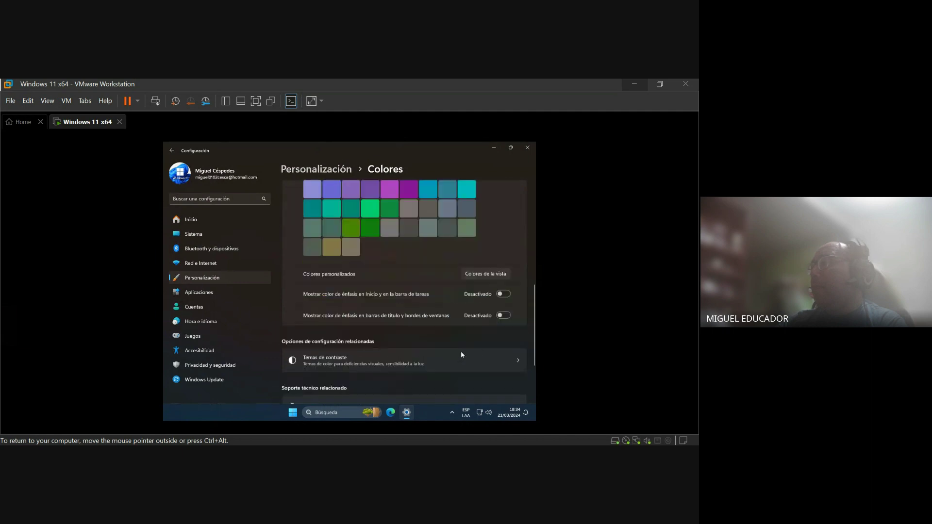
scroll(460, 350, down, 2)
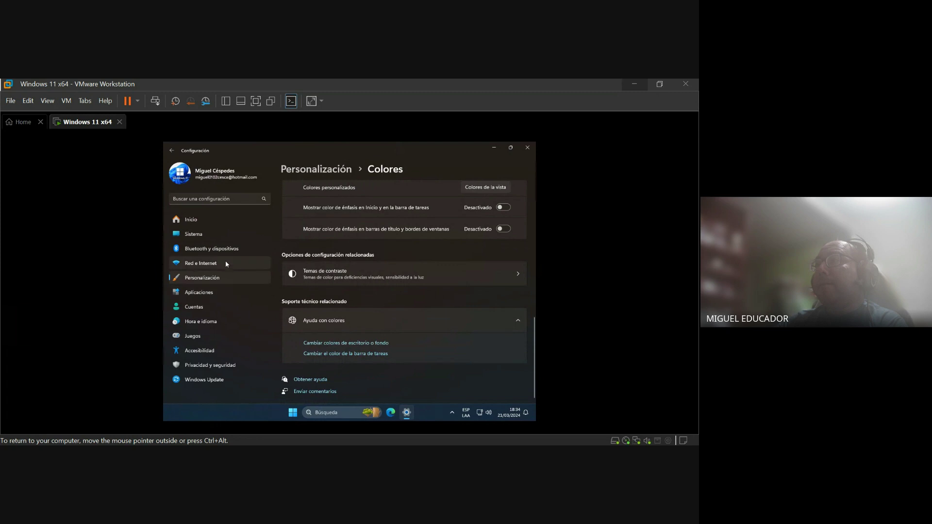
In Sistema › Pantalla, try resolutions 1280 × 720, 1280 × 768 and 1280 × 960
click(223, 234)
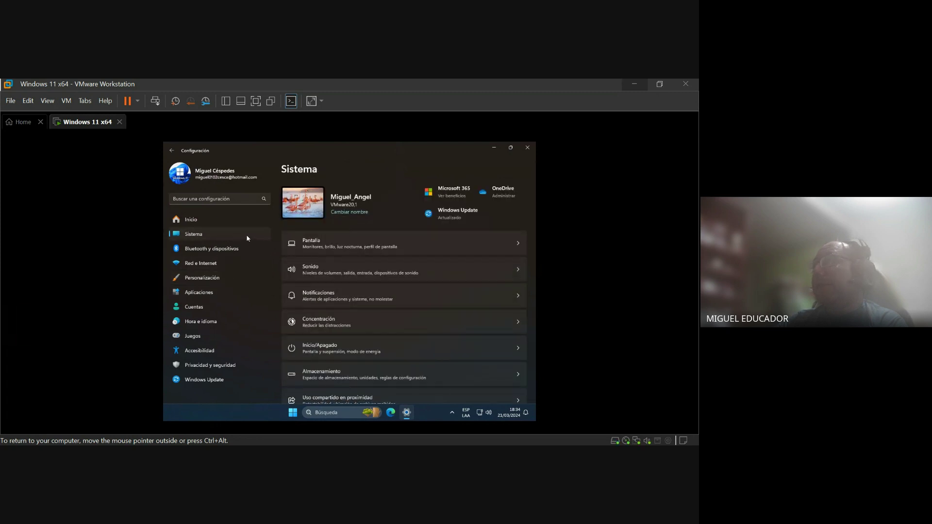
click(424, 244)
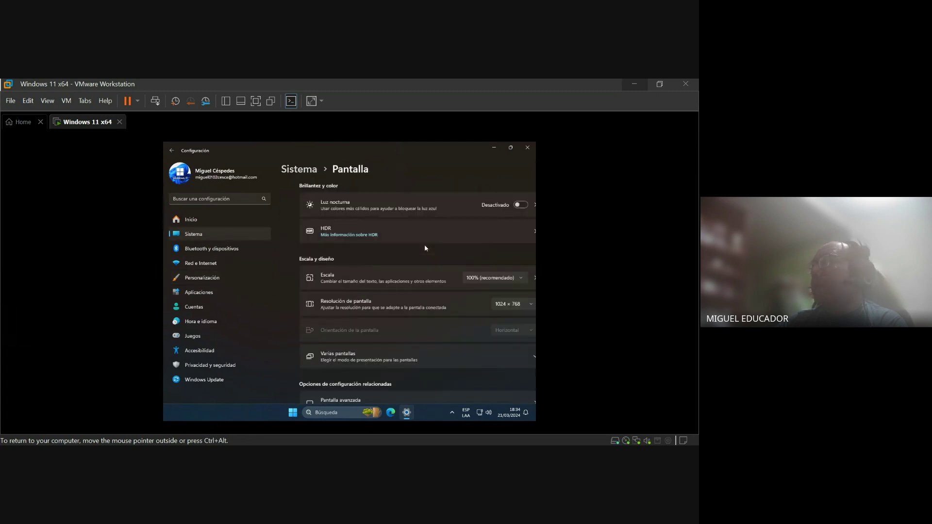
click(513, 304)
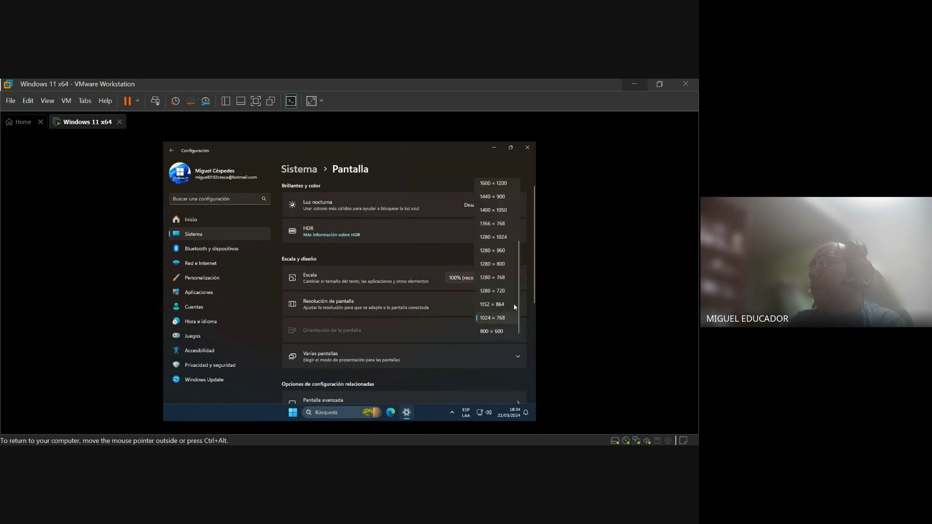
click(506, 288)
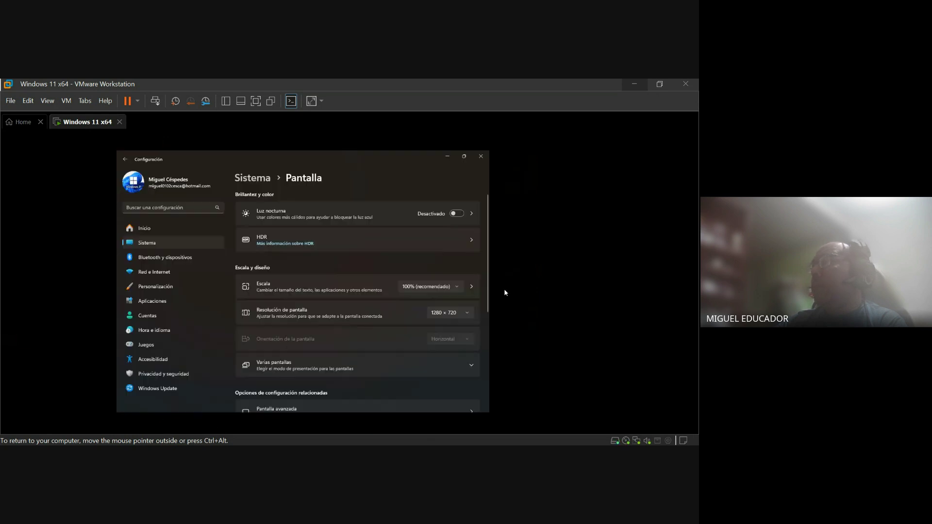
click(337, 293)
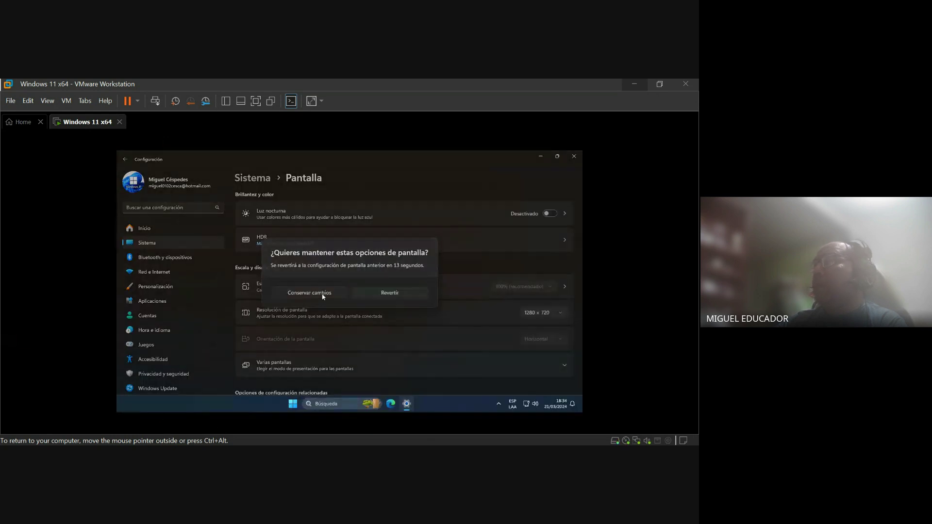
click(554, 314)
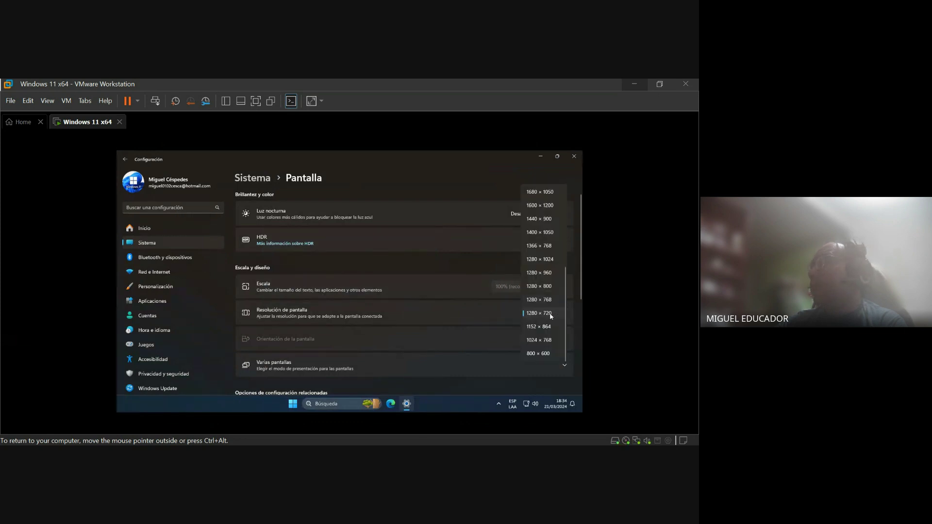
click(546, 301)
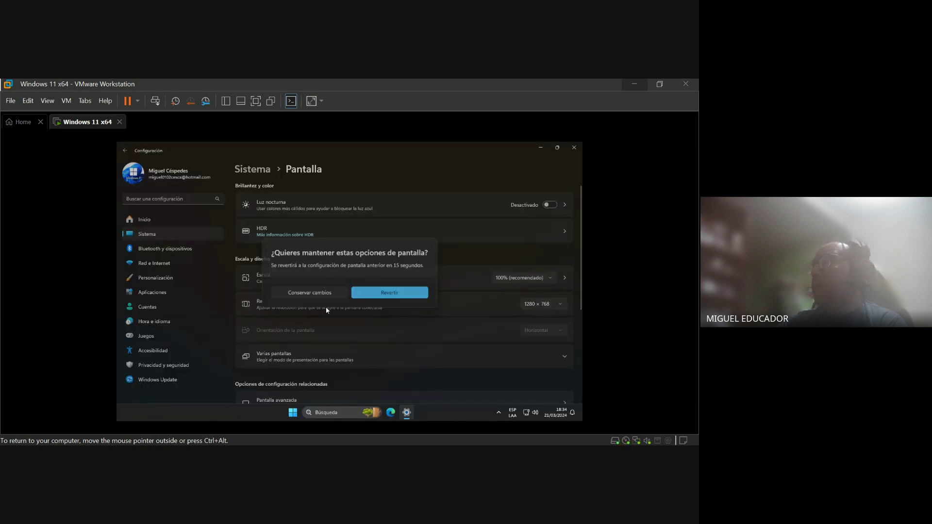
click(334, 293)
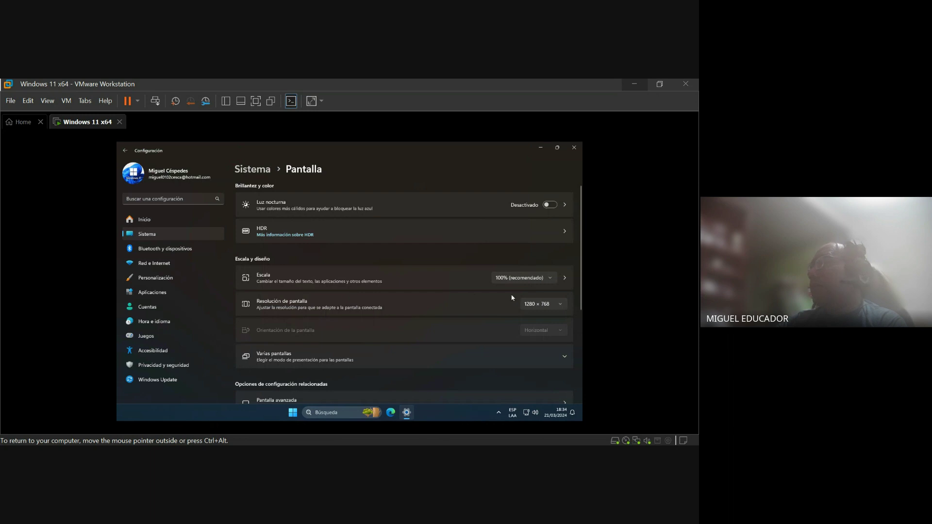
click(551, 305)
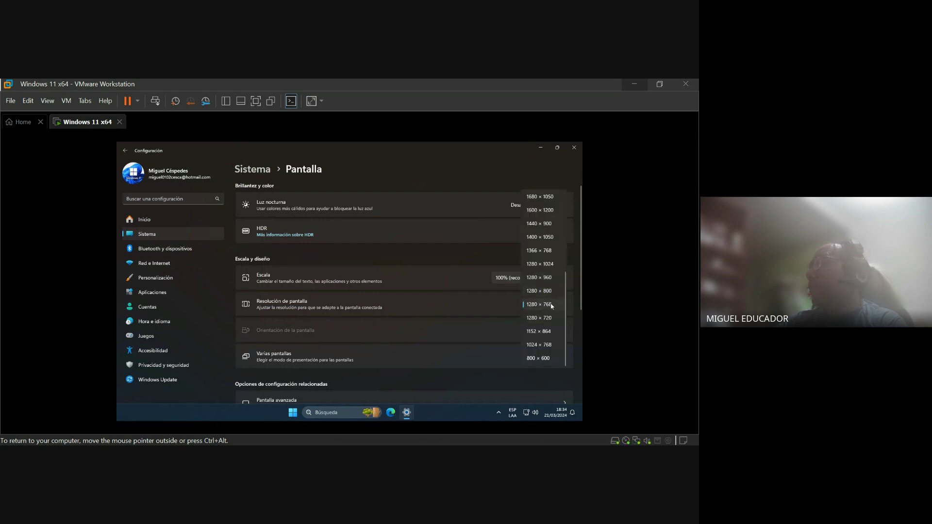
click(550, 278)
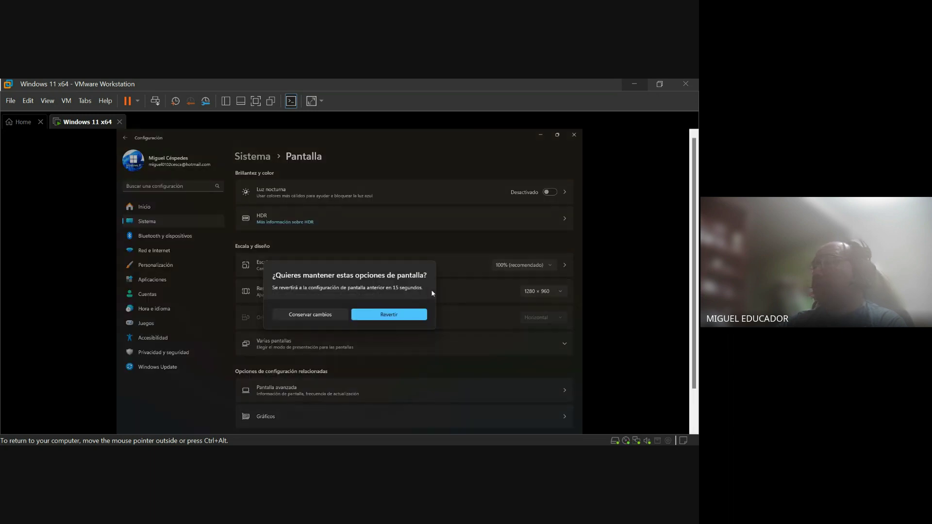
click(324, 315)
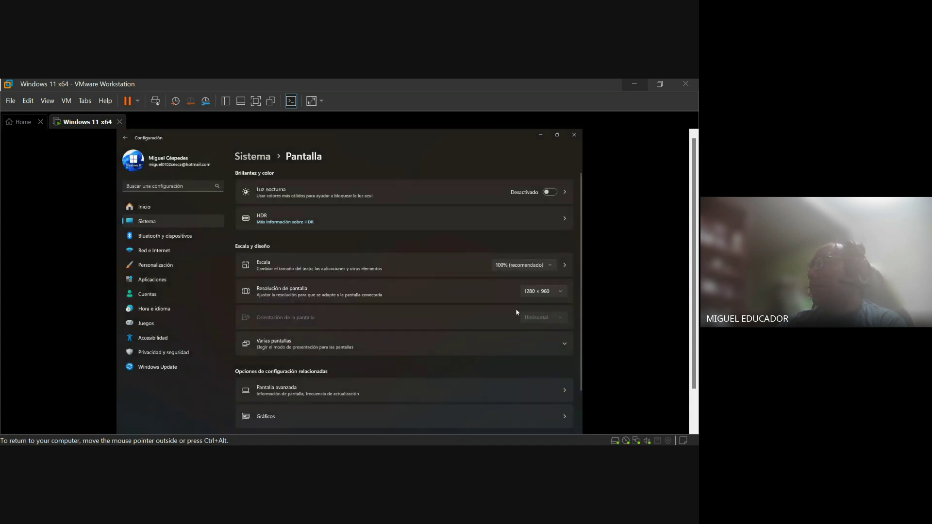
Try 1280 × 1024, then switch to 1280 × 800 and keep it
click(546, 292)
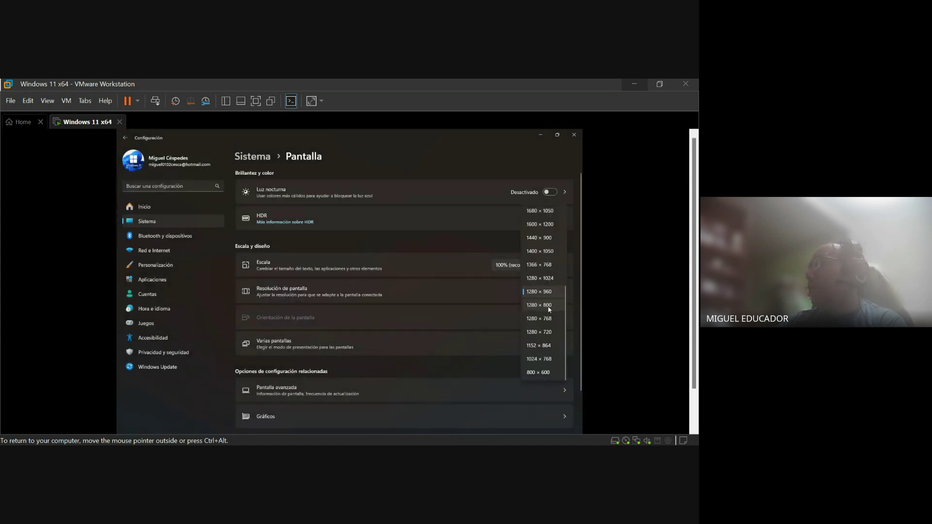
click(540, 278)
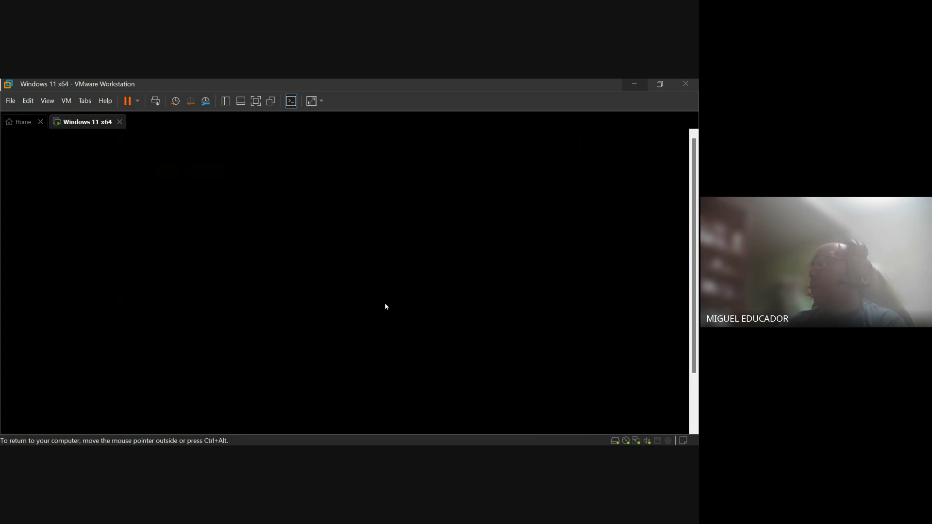
click(326, 326)
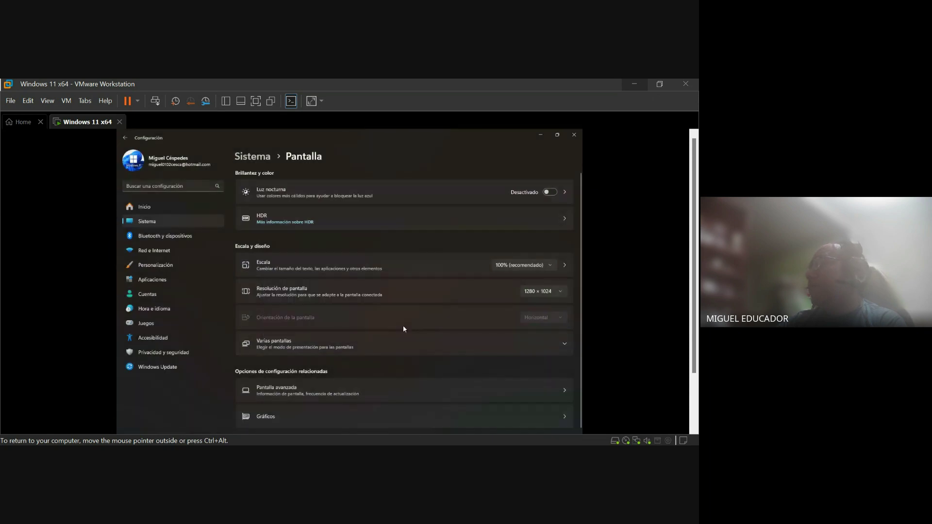
scroll(487, 353, down, 2)
scroll(490, 347, up, 2)
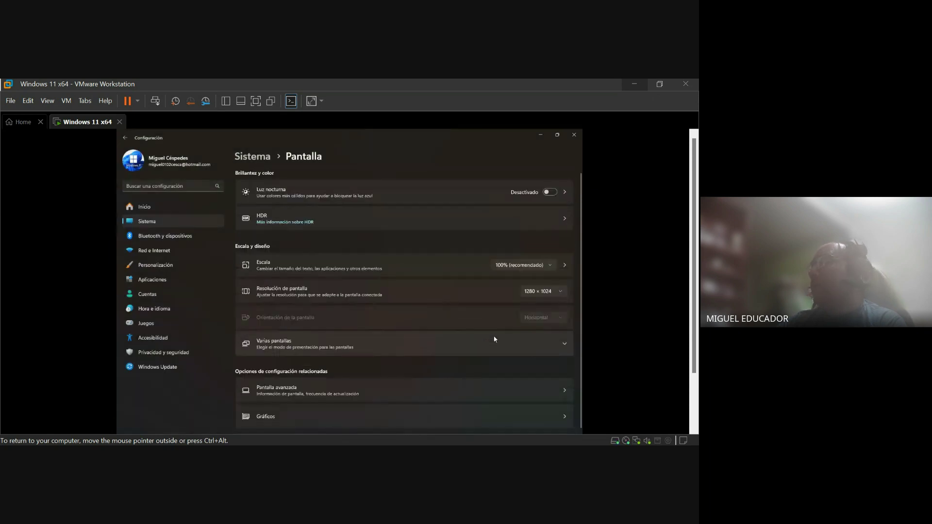
click(542, 293)
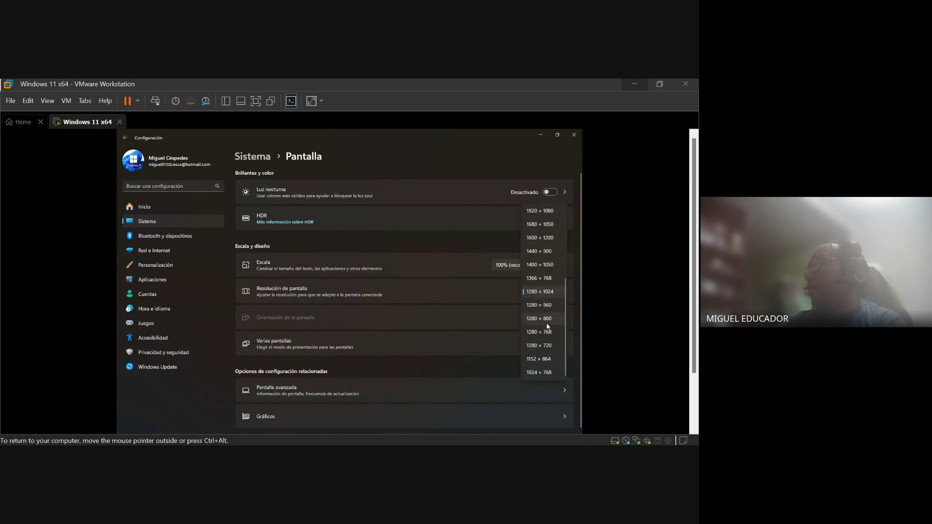
click(545, 322)
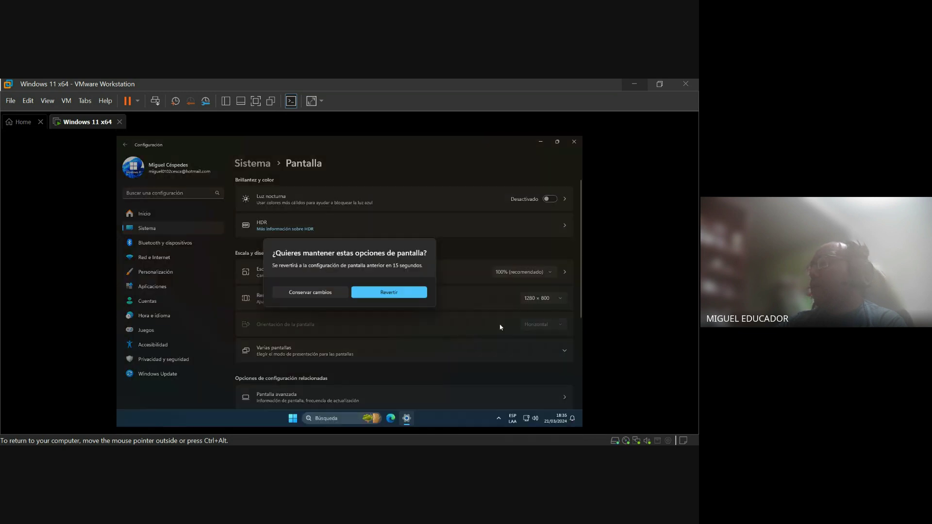
click(320, 296)
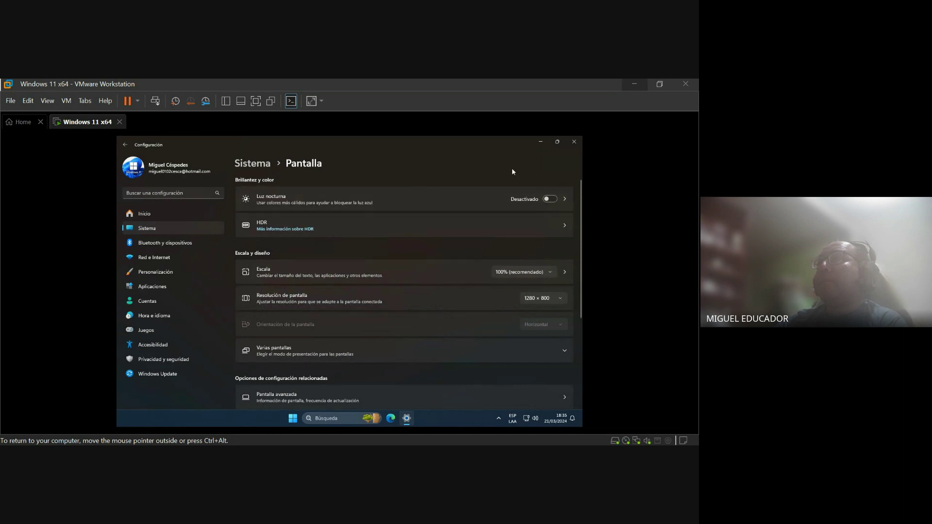
Close Settings and set taskbar search to Ocultar in the taskbar settings
click(574, 143)
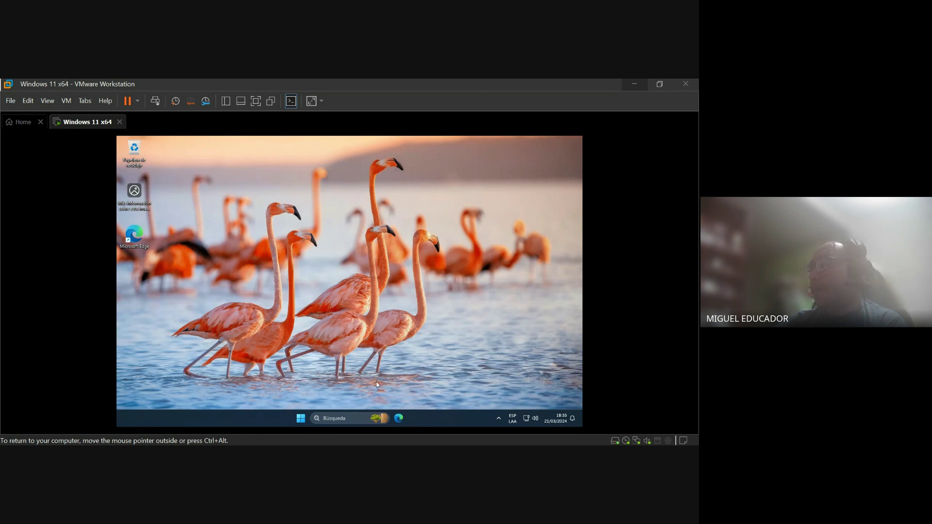
right_click(427, 415)
click(459, 403)
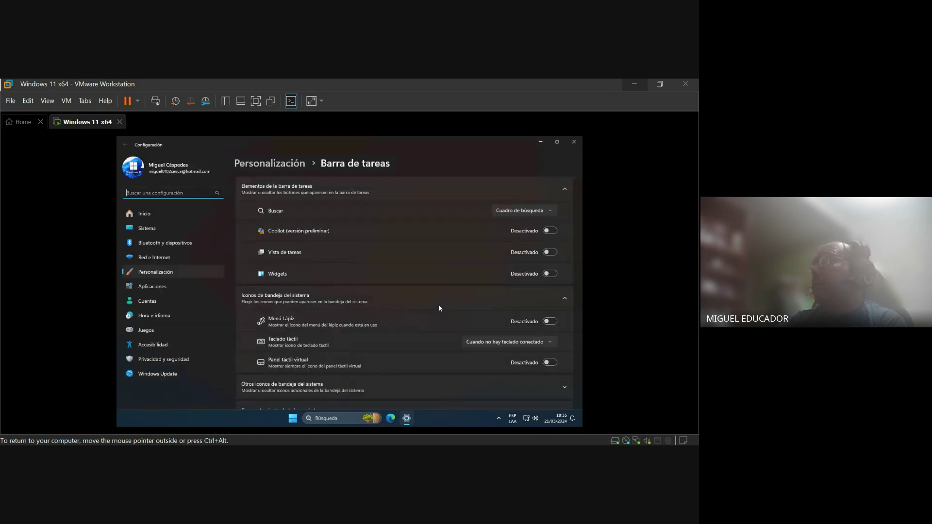
click(552, 211)
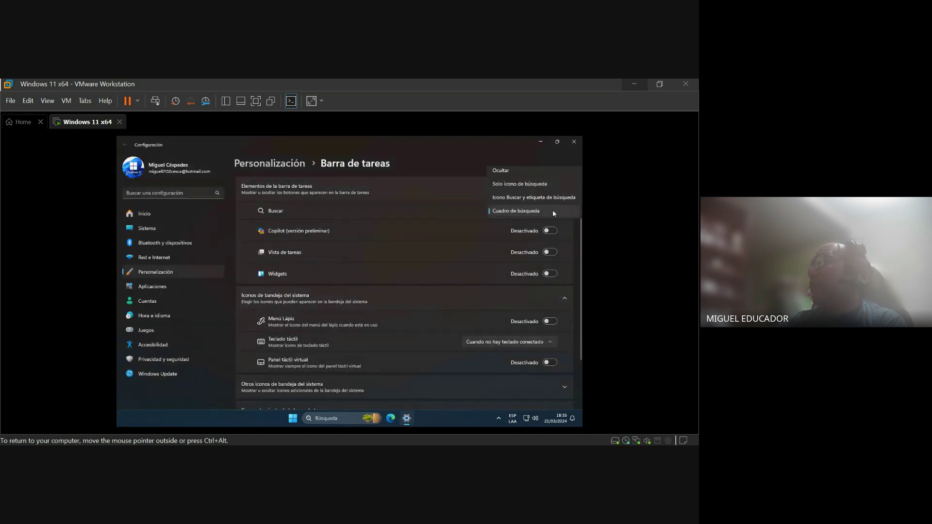
click(544, 187)
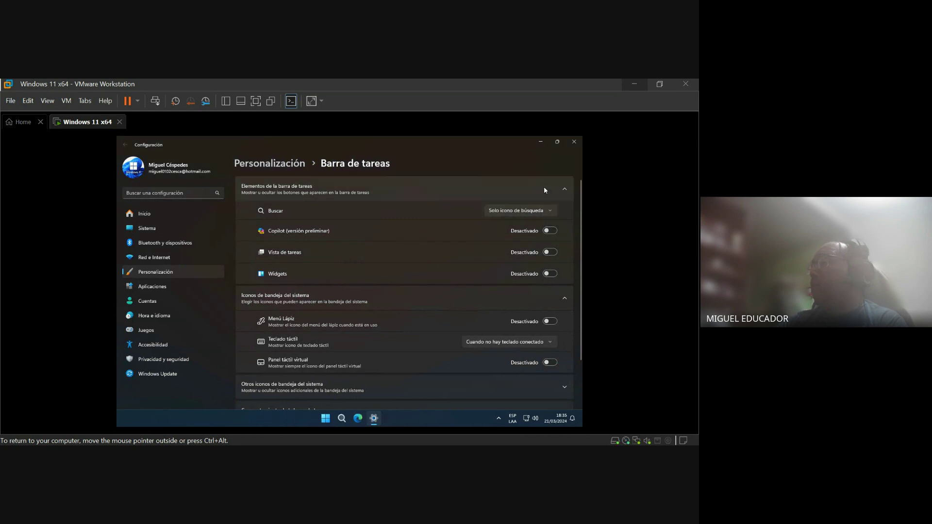
click(534, 212)
click(521, 200)
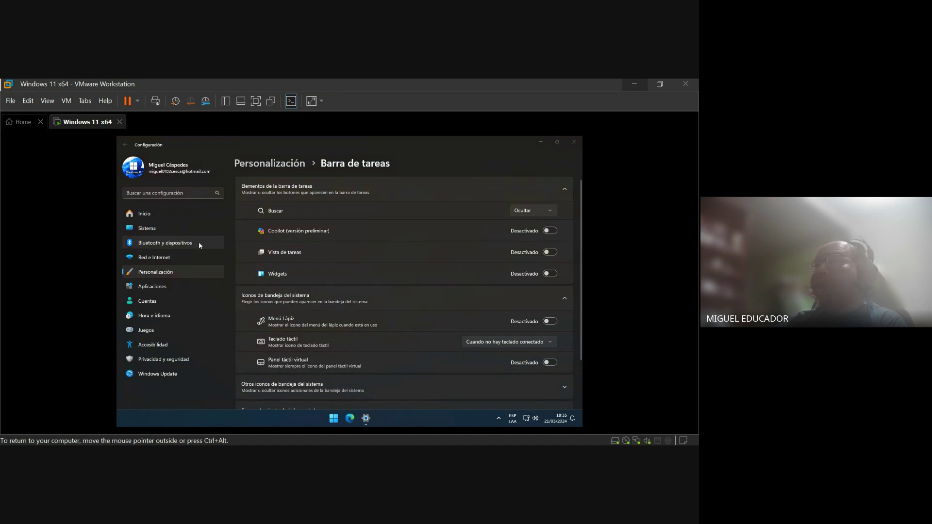
Run Buscar actualizaciones in Windows Update, then open Privacidad y seguridad › Seguridad de Windows
click(183, 382)
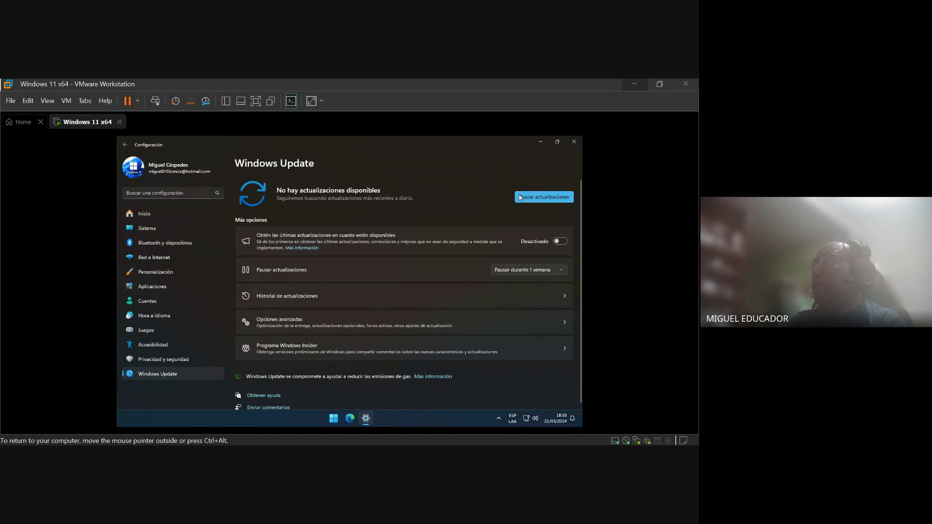
click(538, 199)
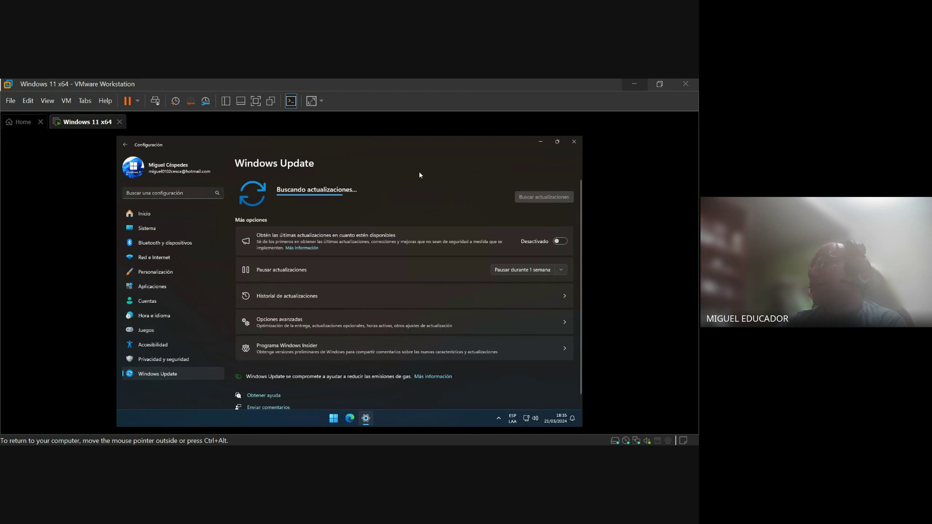
click(214, 360)
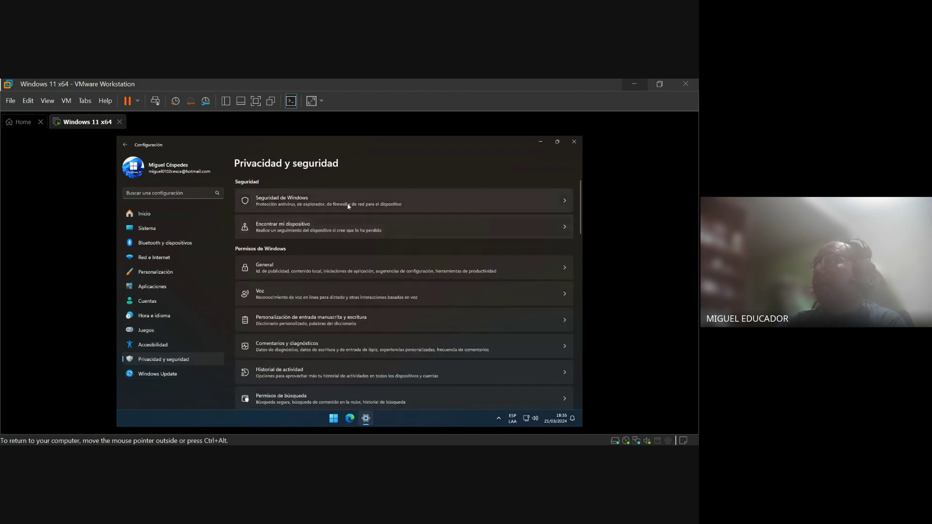
click(348, 208)
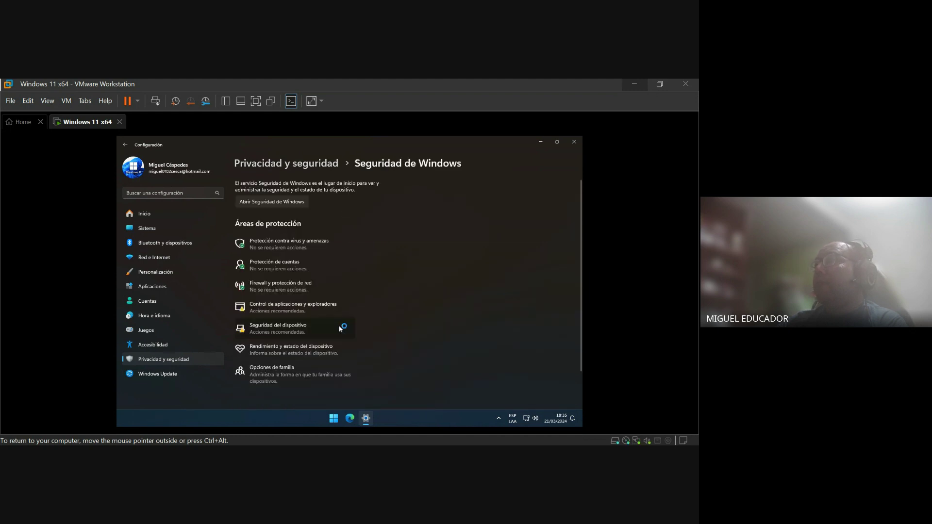
Launch Seguridad de Windows maximized and activate reputation-based protection, approving the UAC prompt
click(321, 307)
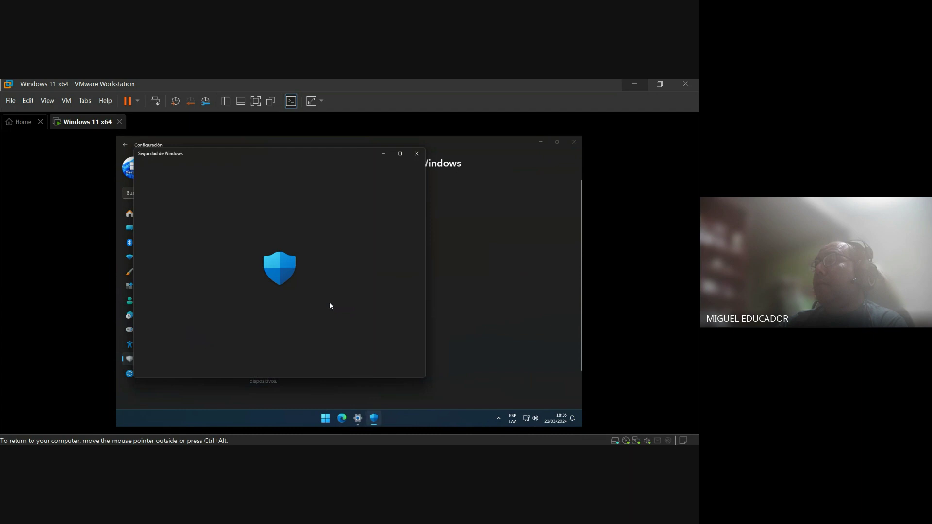
click(400, 153)
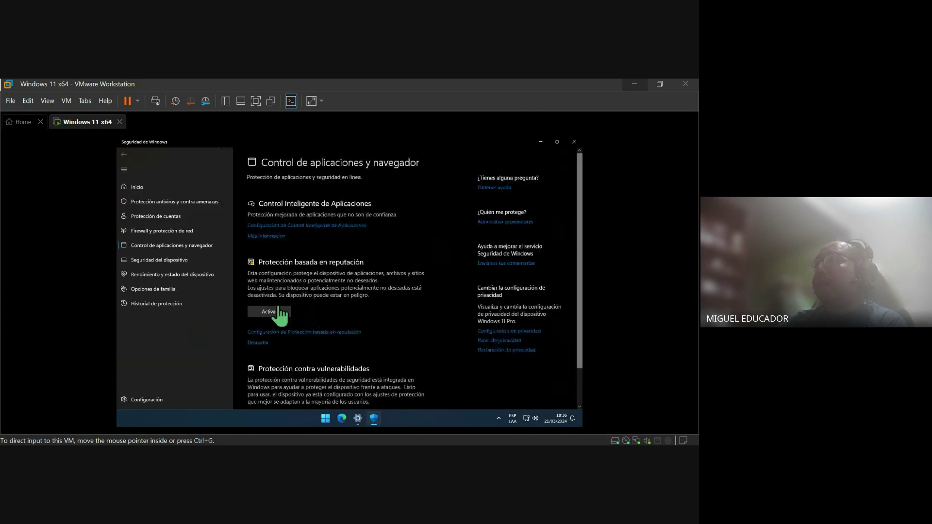
click(274, 308)
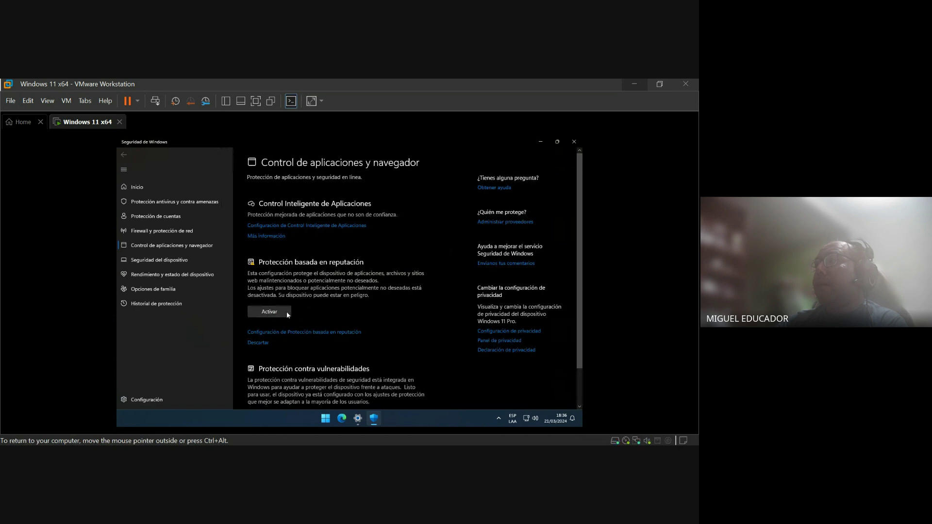
click(324, 336)
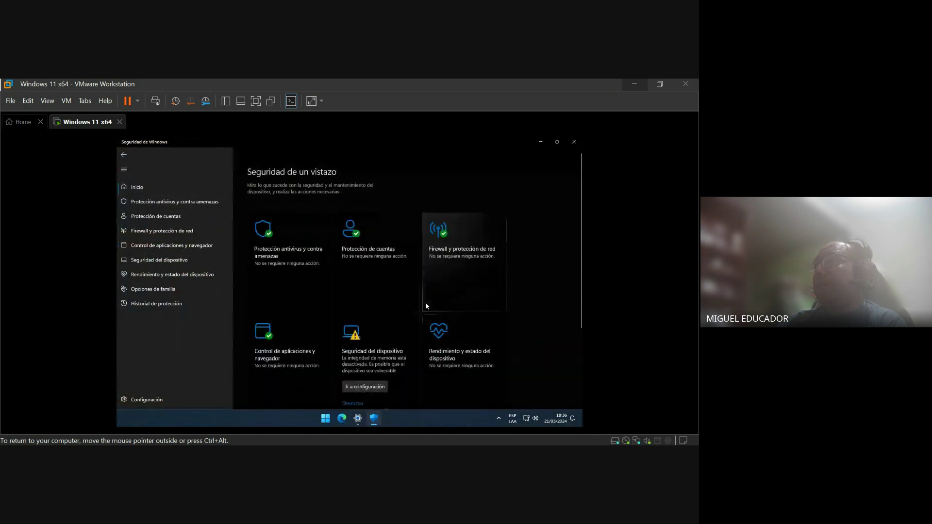
scroll(390, 391, down, 1)
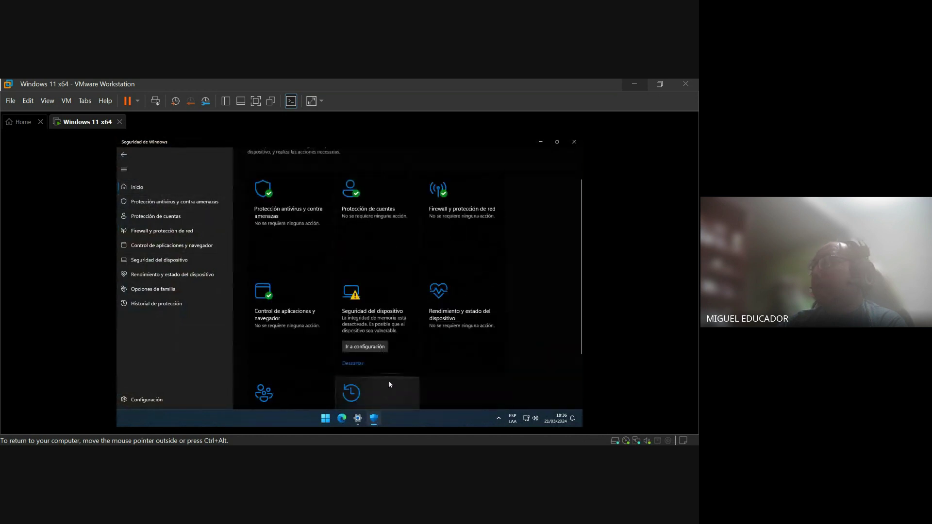
Switch Integridad de memoria on, approve UAC, and confirm the VM restart
click(380, 346)
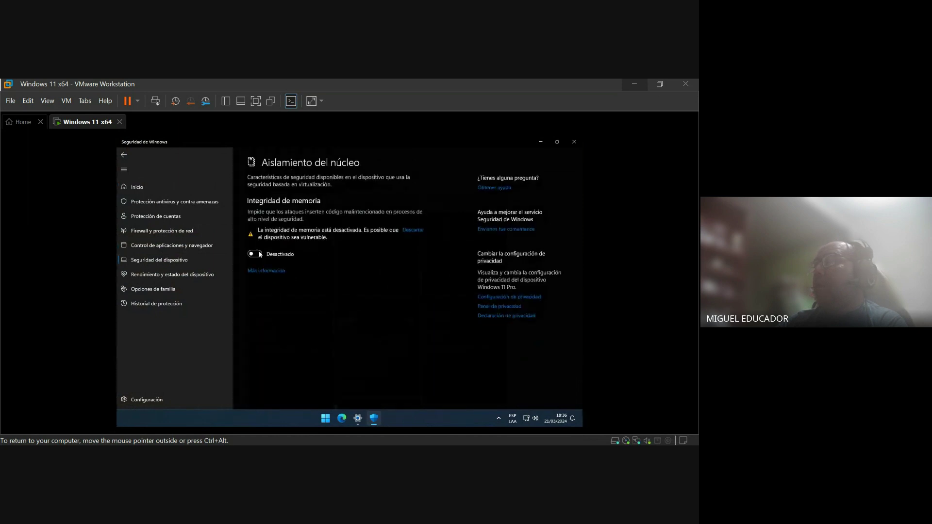
click(255, 256)
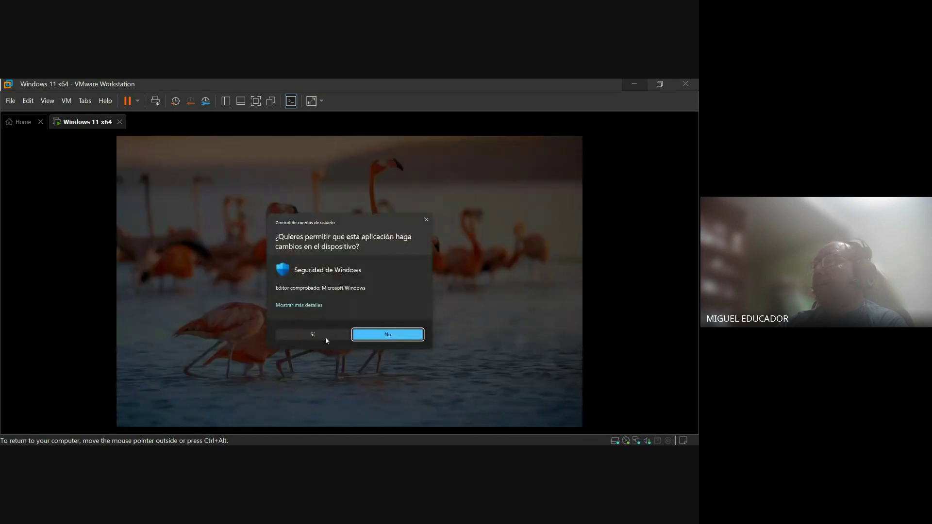
click(326, 337)
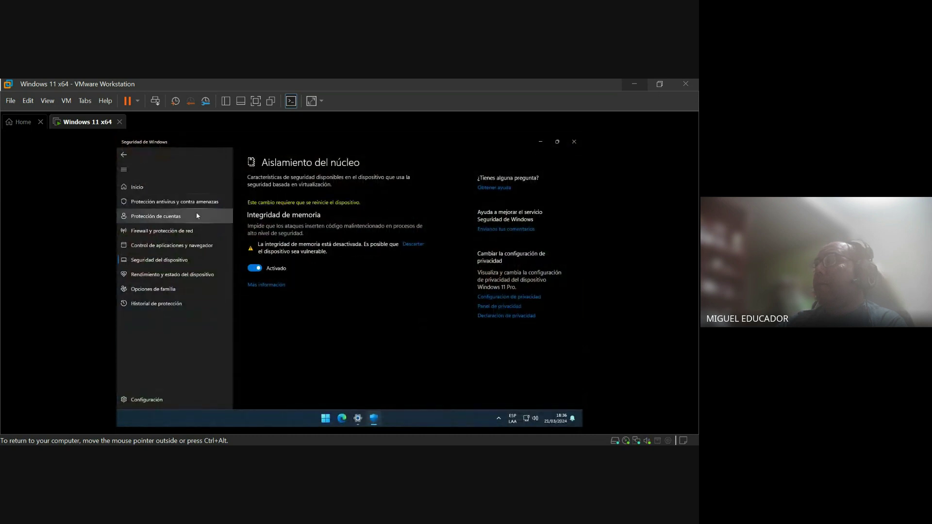
click(137, 187)
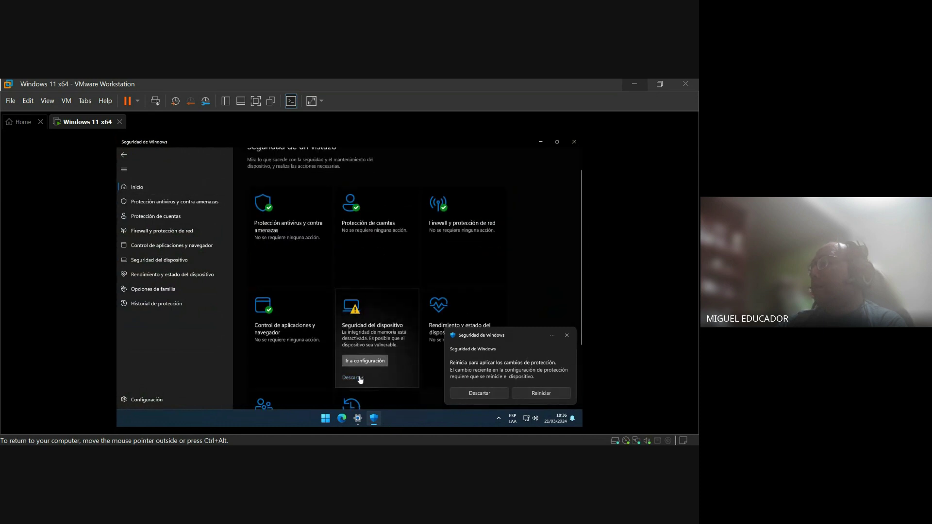
click(540, 392)
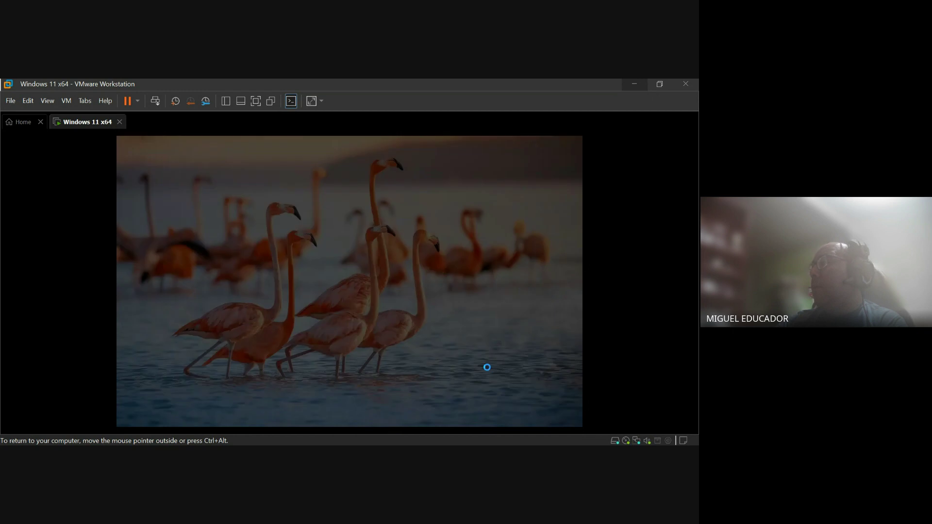
click(314, 337)
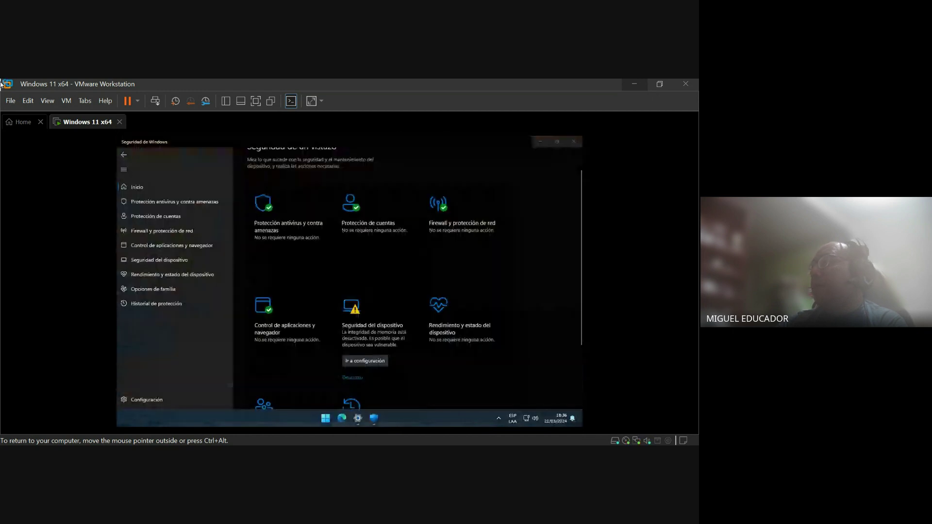
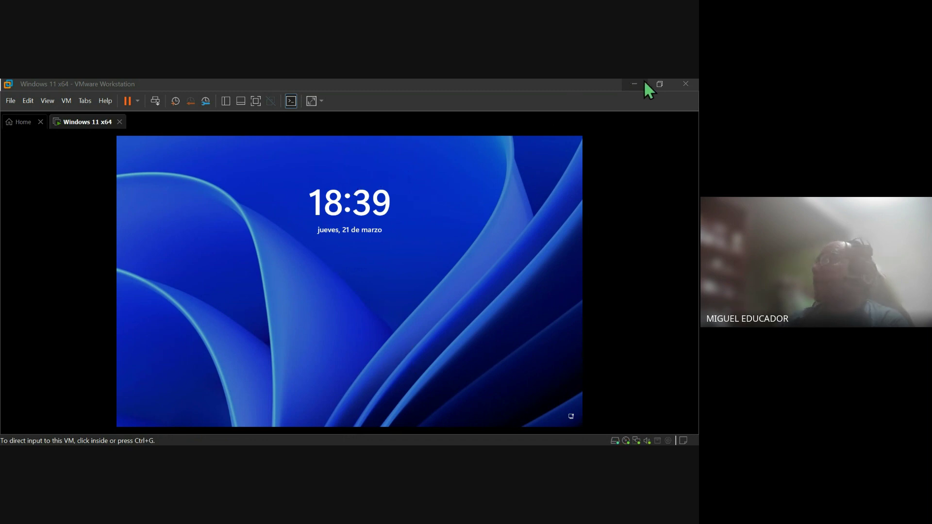
Sign in to the Windows 11 guest with the account PIN and release input from the VM
click(381, 247)
click(357, 258)
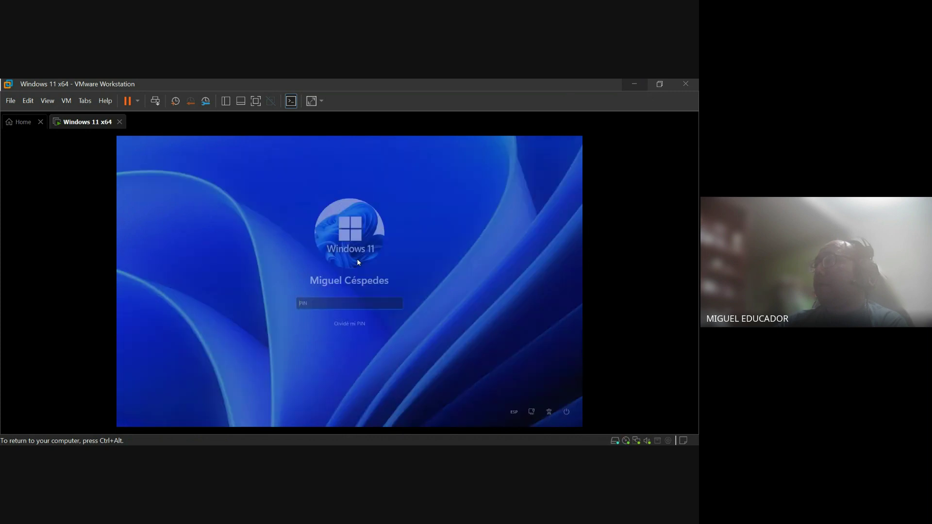
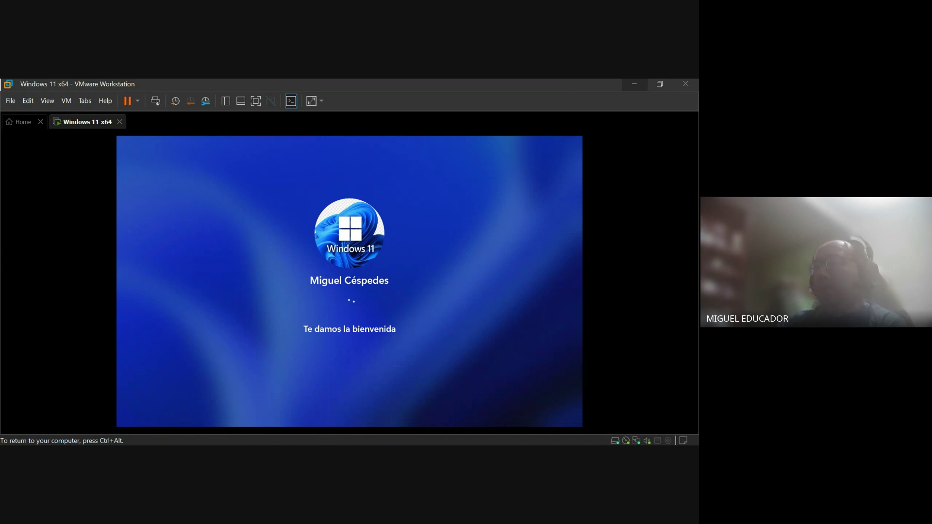
key(ctrl+alt)
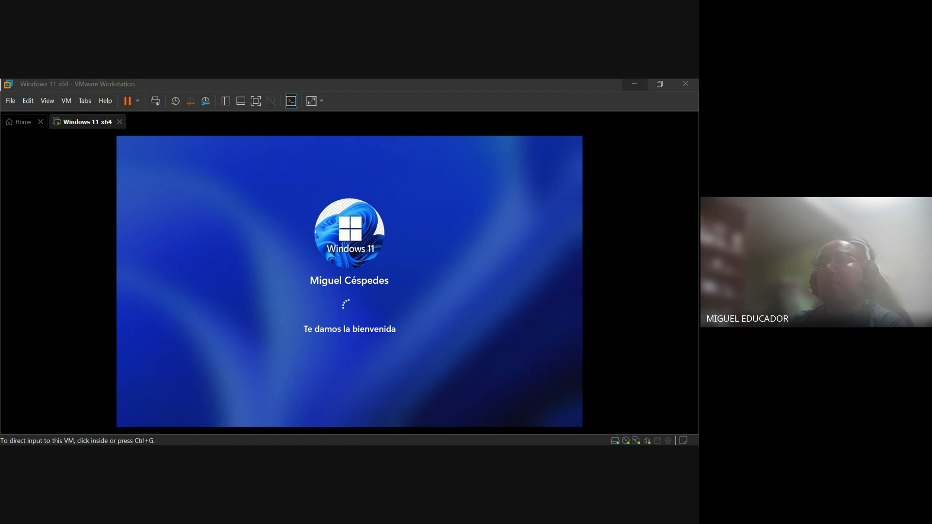
key(alt+Tab)
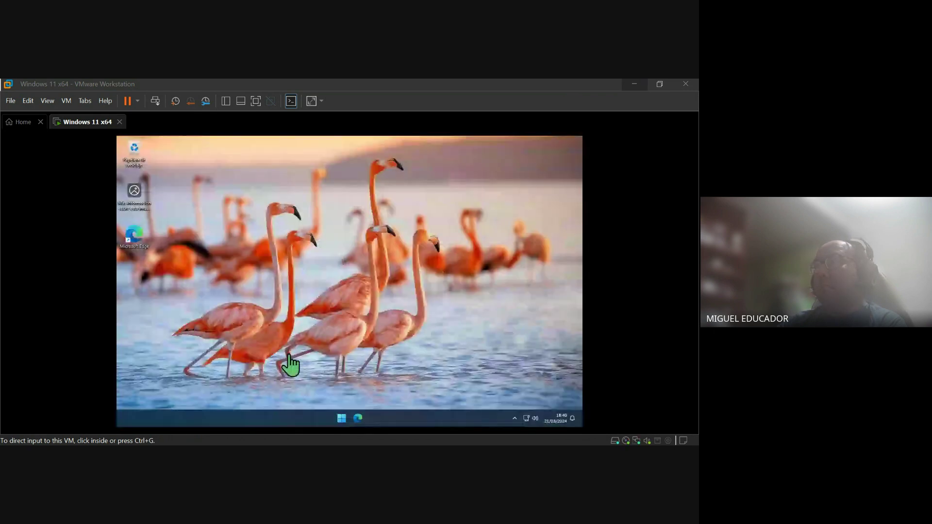
Remove W_11 from the Start menu's Recomendaciones list with Quitar de la lista
click(383, 312)
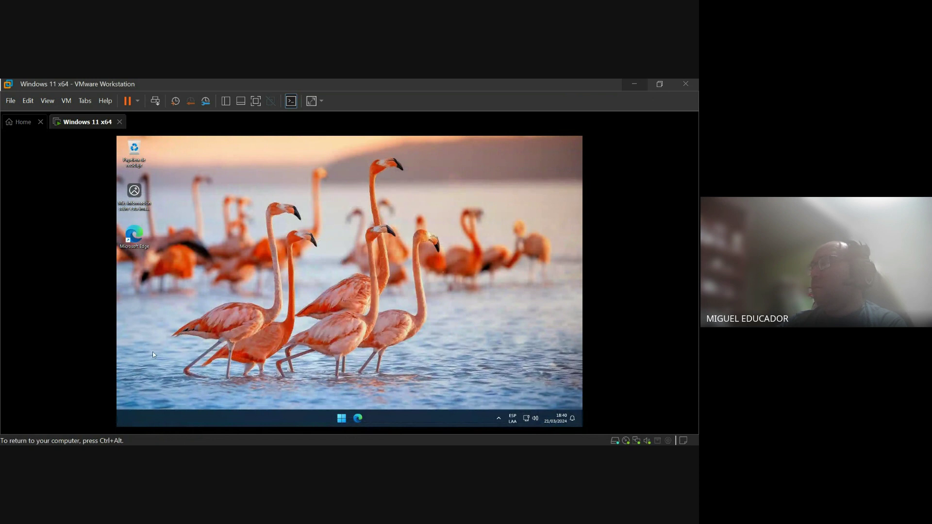
click(246, 418)
click(342, 418)
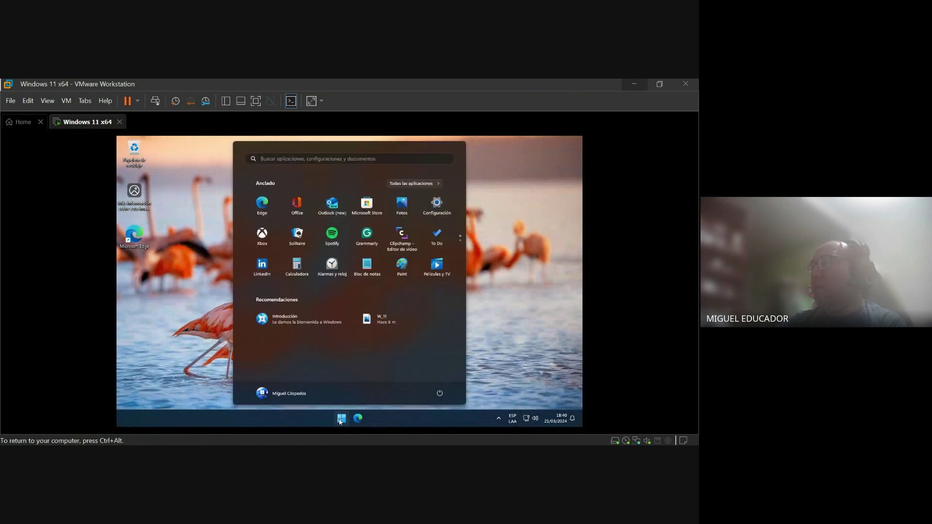
right_click(371, 323)
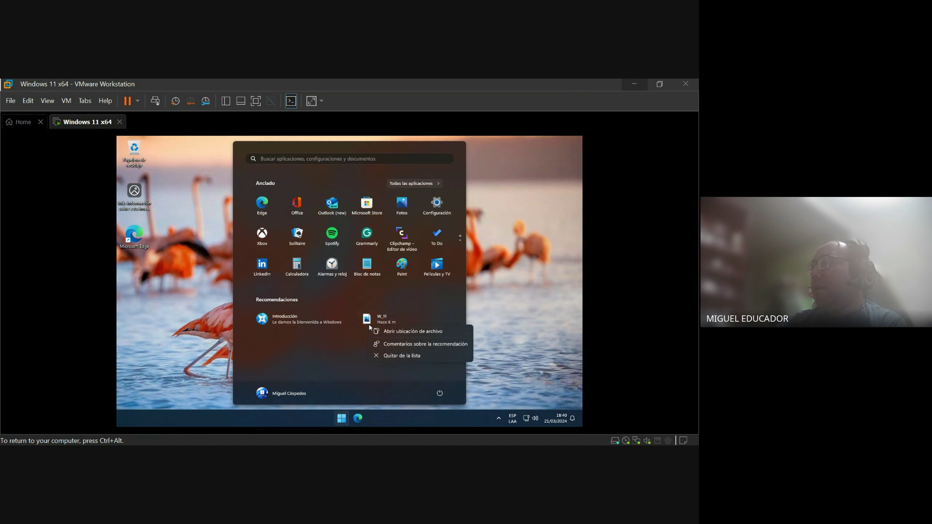
click(390, 358)
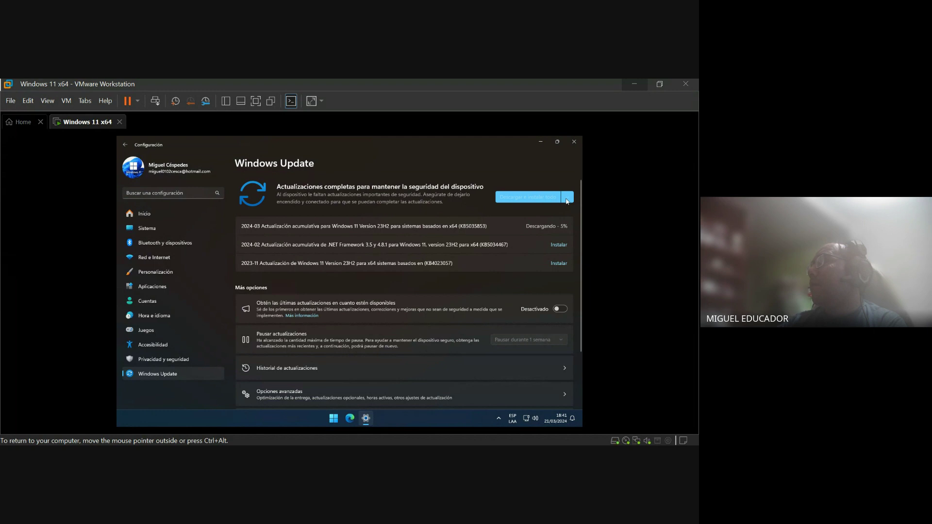
Install all updates, enable Obtén las últimas actualizaciones, and go to Privacidad y seguridad > Seguridad de Windows
click(558, 245)
click(558, 263)
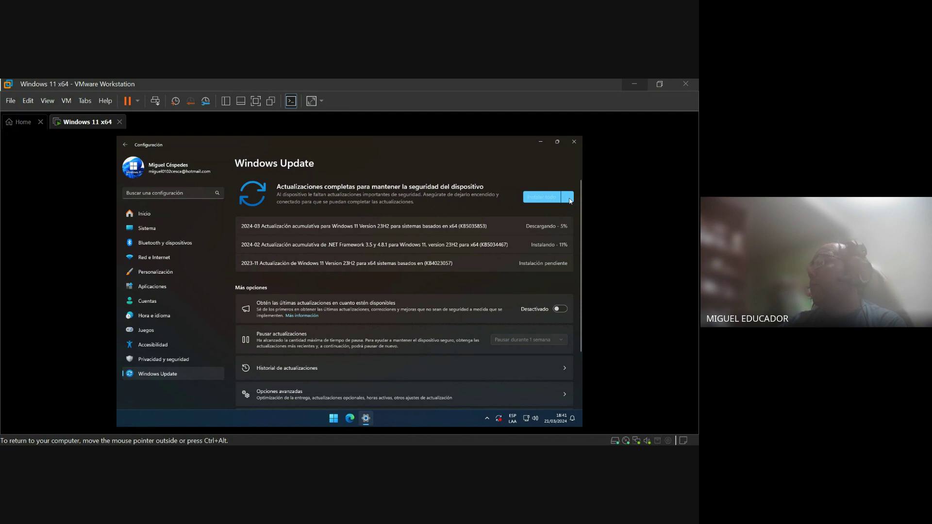
click(559, 311)
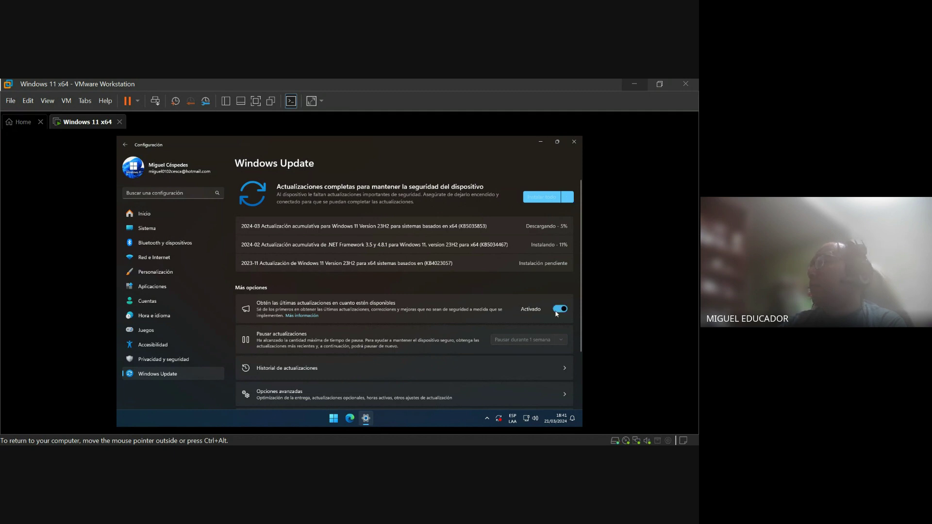
click(170, 360)
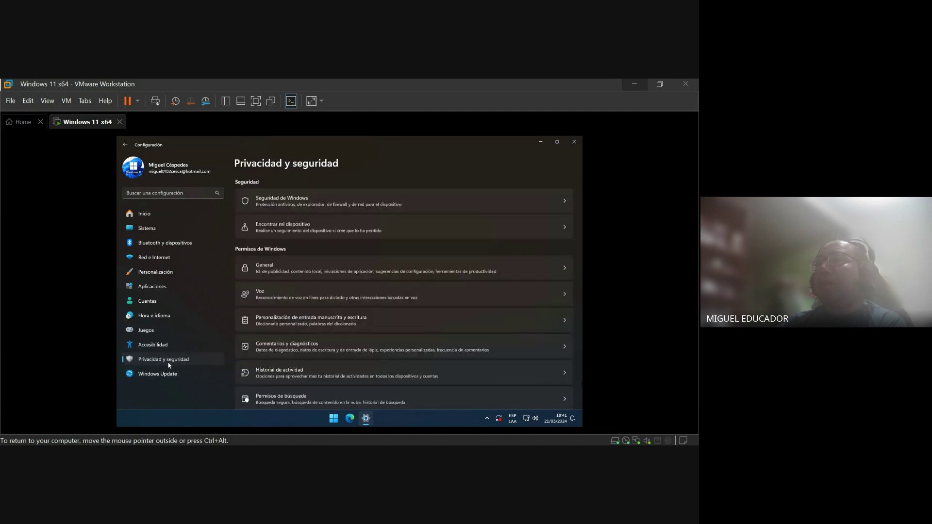
click(283, 202)
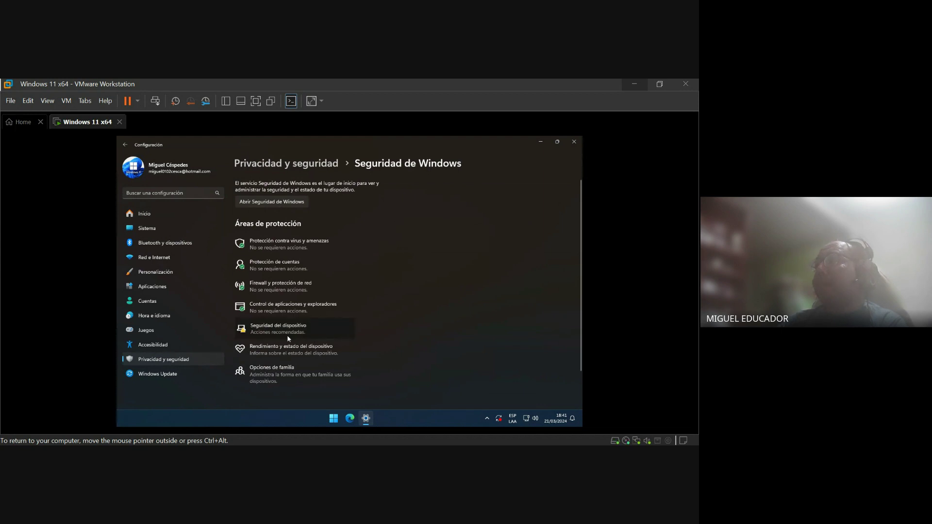
In maximized Seguridad del dispositivo, dismiss the Aislamiento del núcleo warning and approve the UAC prompt
click(289, 335)
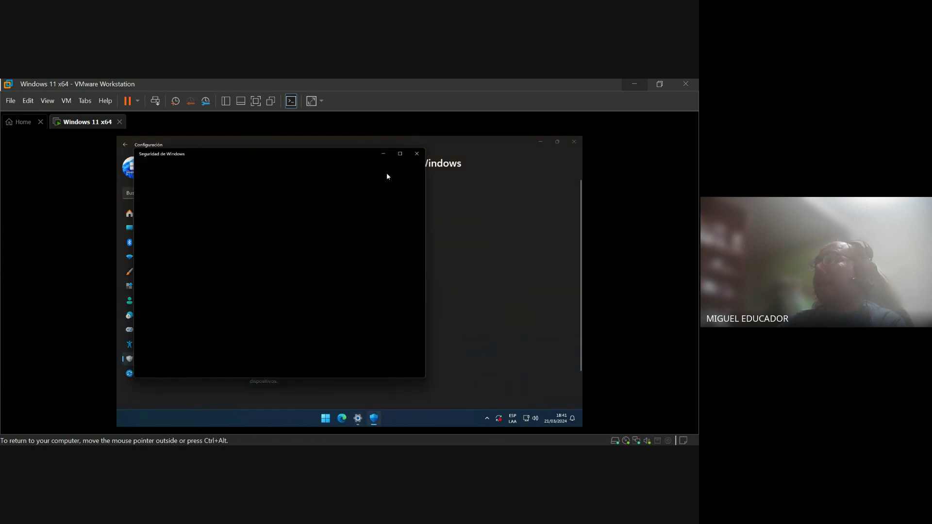
click(400, 154)
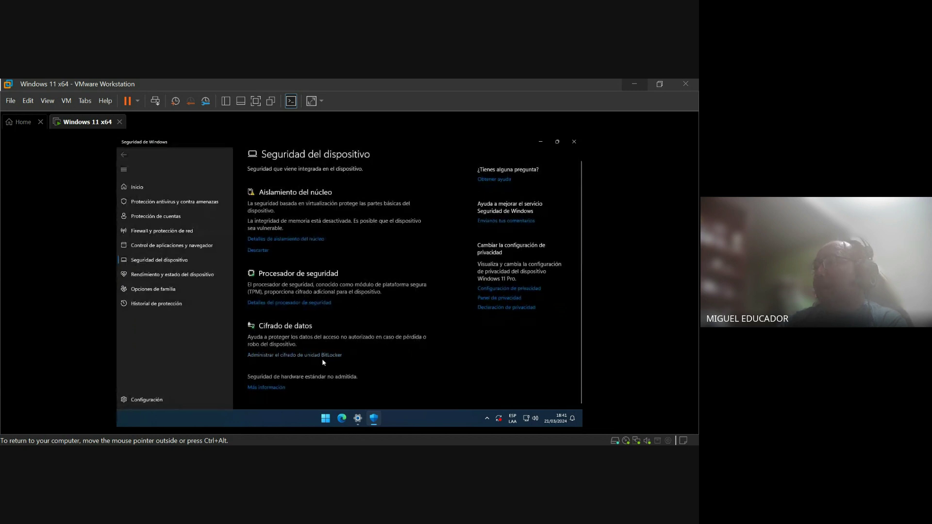
scroll(321, 358, up, 1)
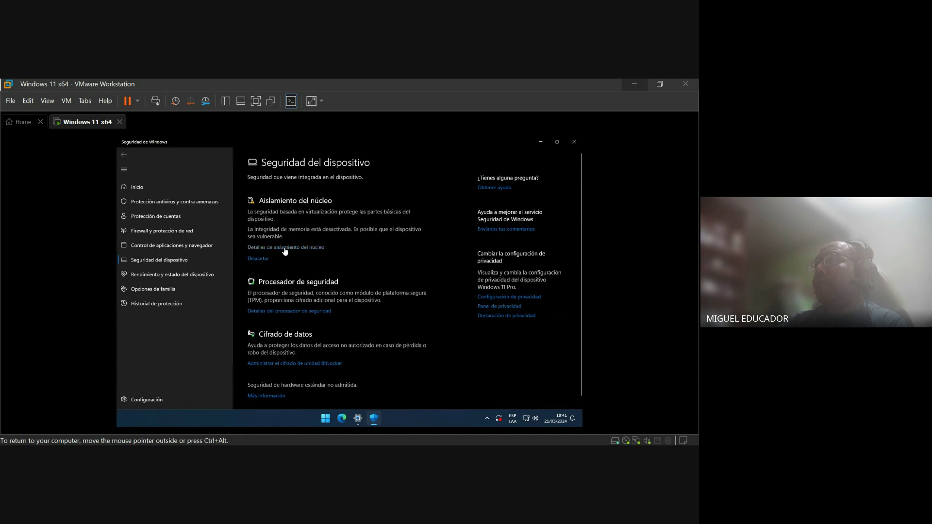
click(268, 258)
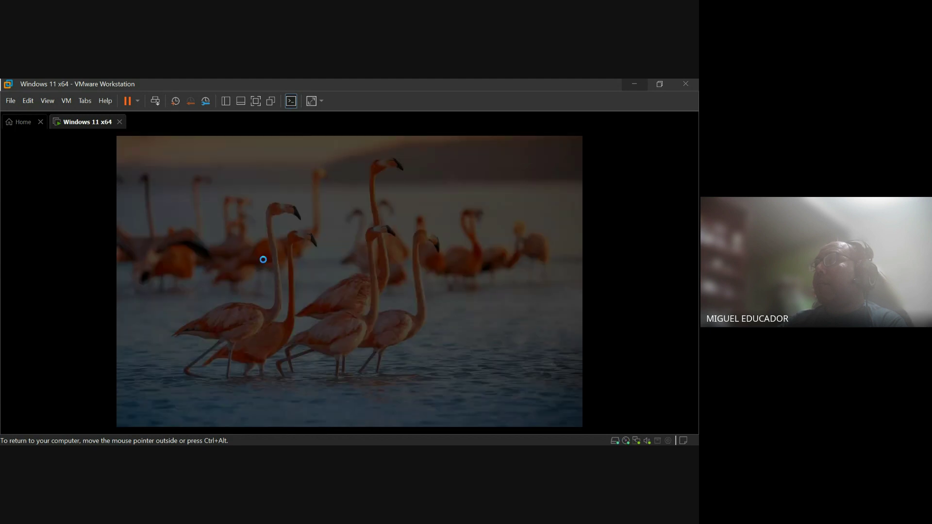
click(312, 334)
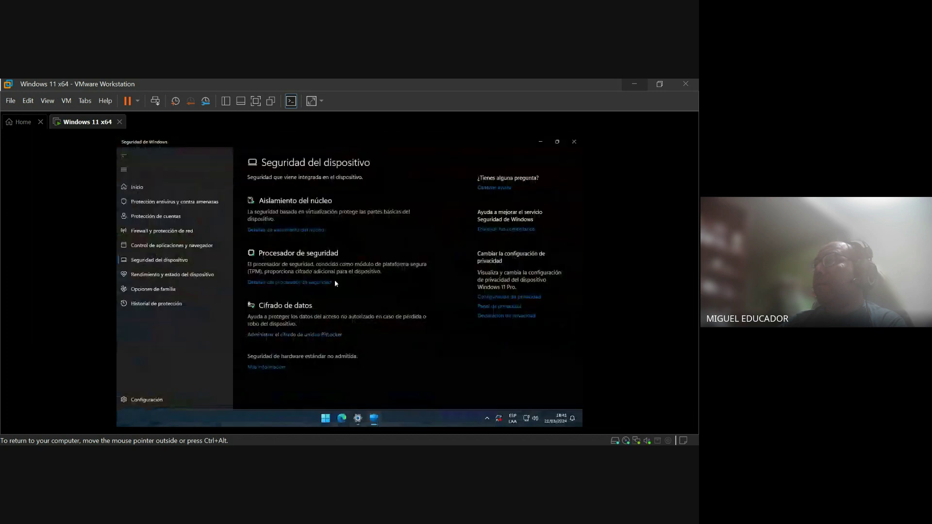
Review the security at a glance overview, then close Windows Security
click(192, 189)
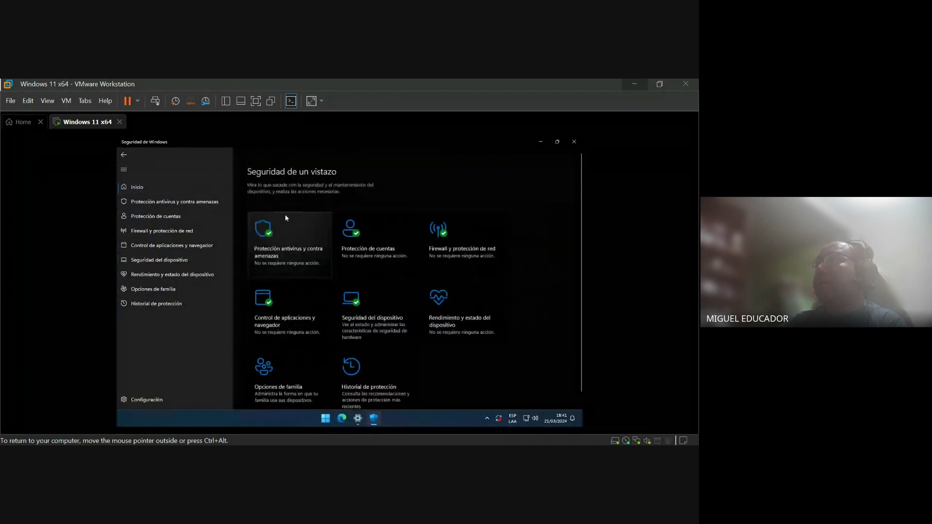
scroll(286, 219, down, 1)
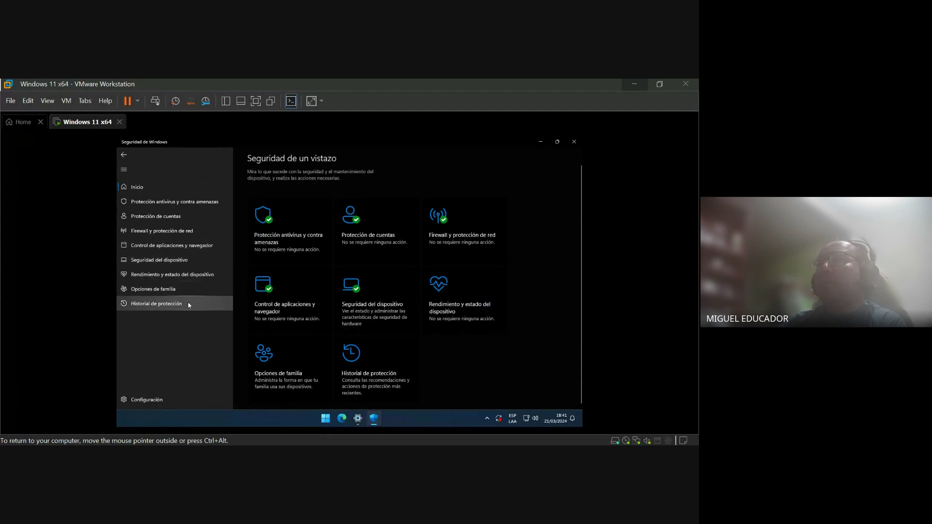
click(574, 141)
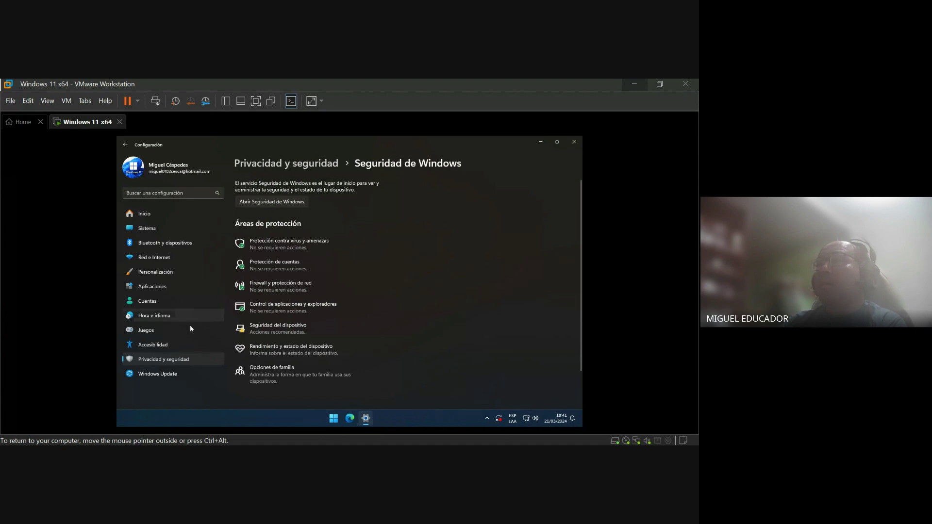
Look through the Accessibility Efectos visuales and Cursor de texto pages
click(171, 344)
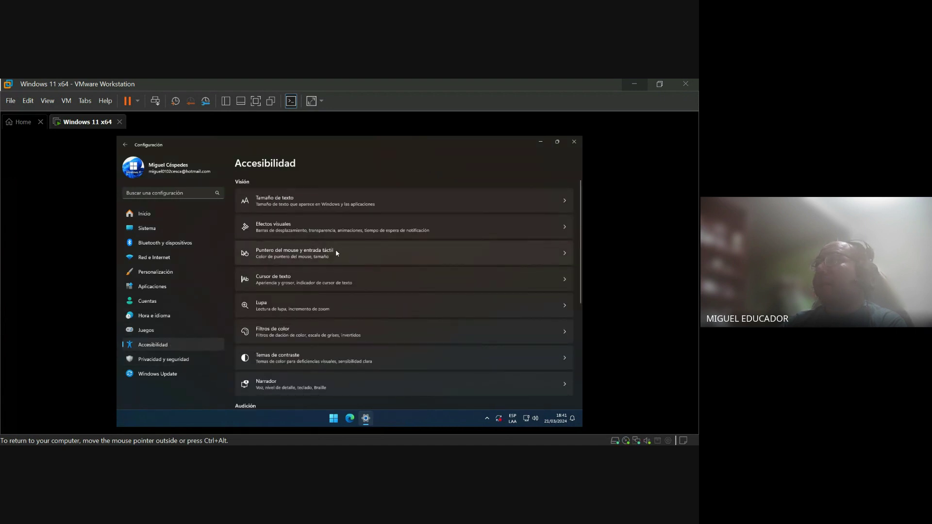
click(323, 229)
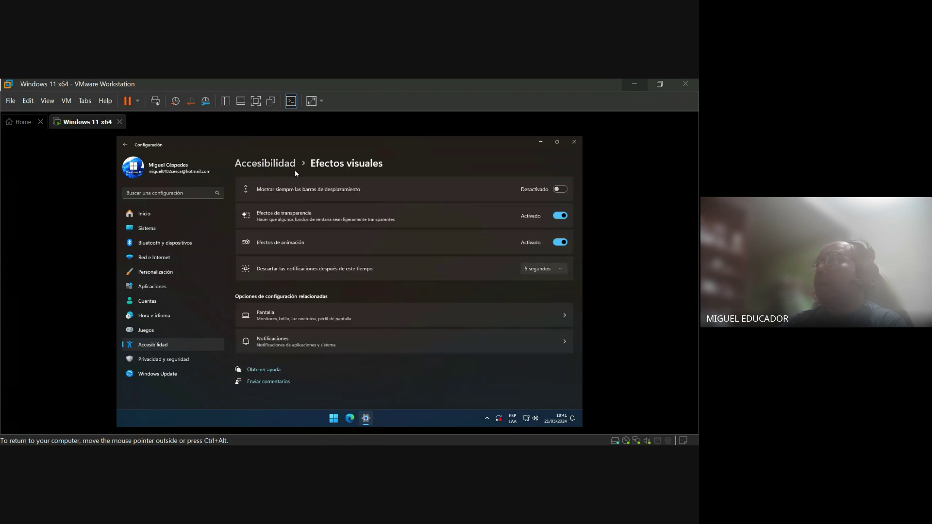
click(191, 349)
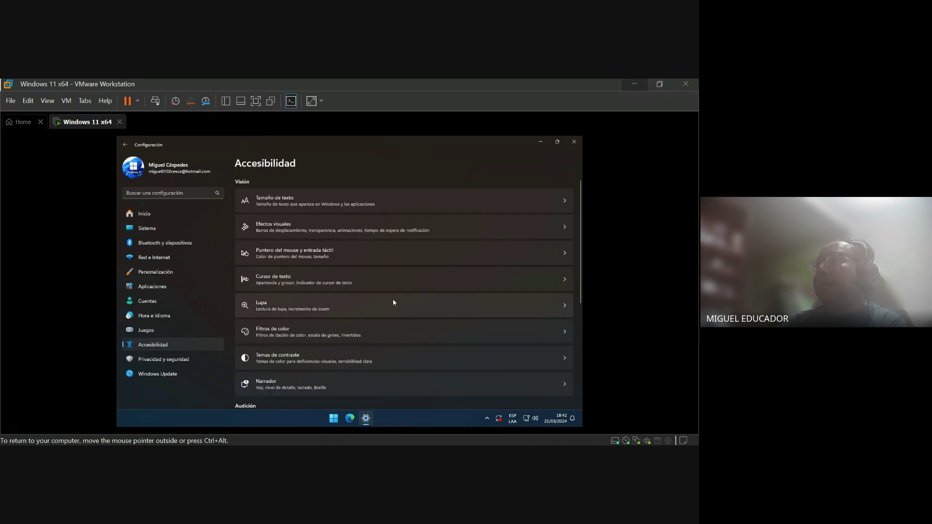
click(354, 286)
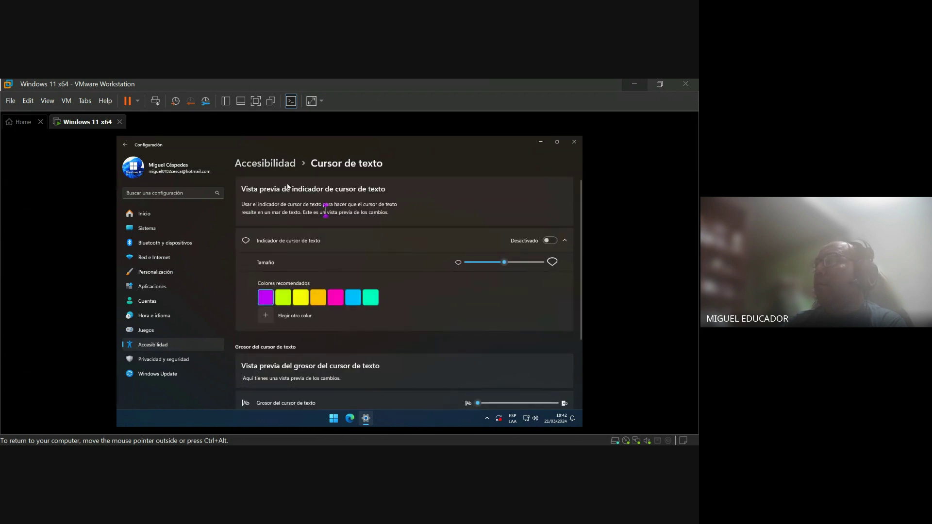
click(283, 165)
Make the mouse pointer the custom-colour style at size 2 in Verde (lime green)
click(308, 259)
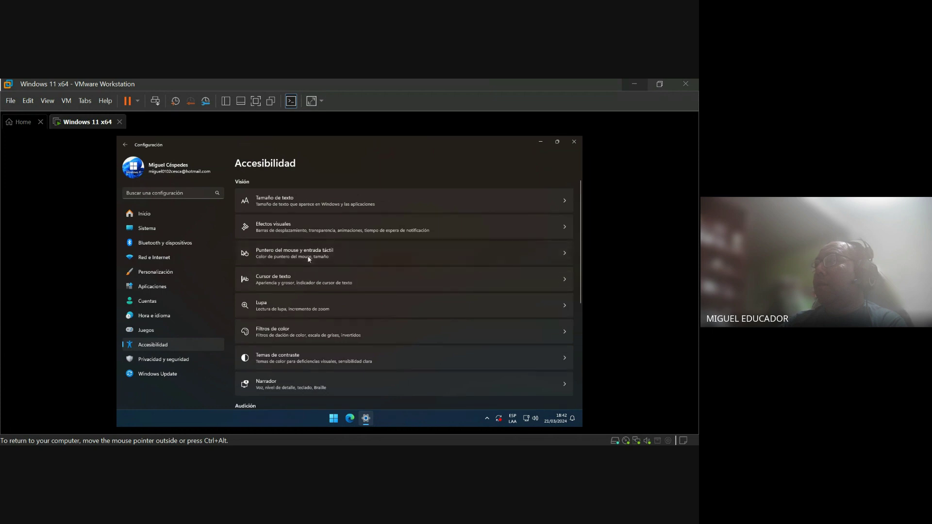
click(388, 237)
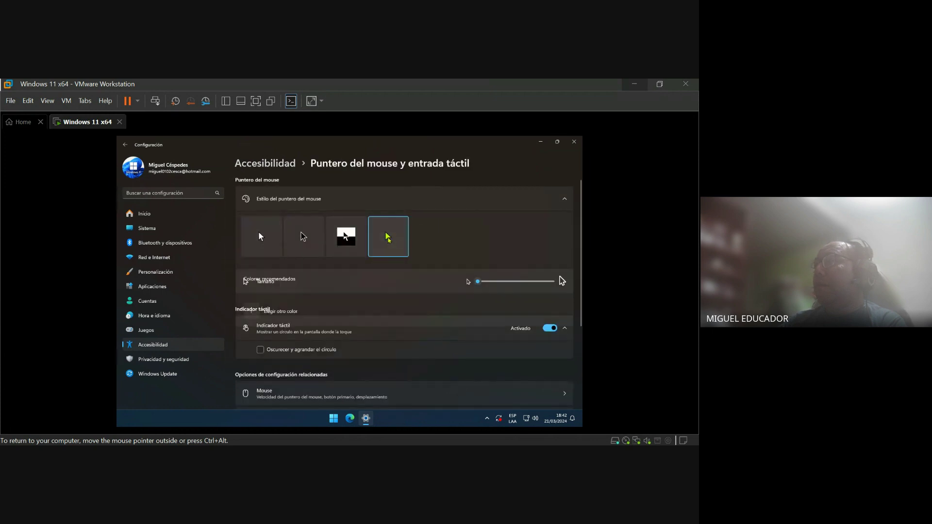
drag(478, 342, 488, 342)
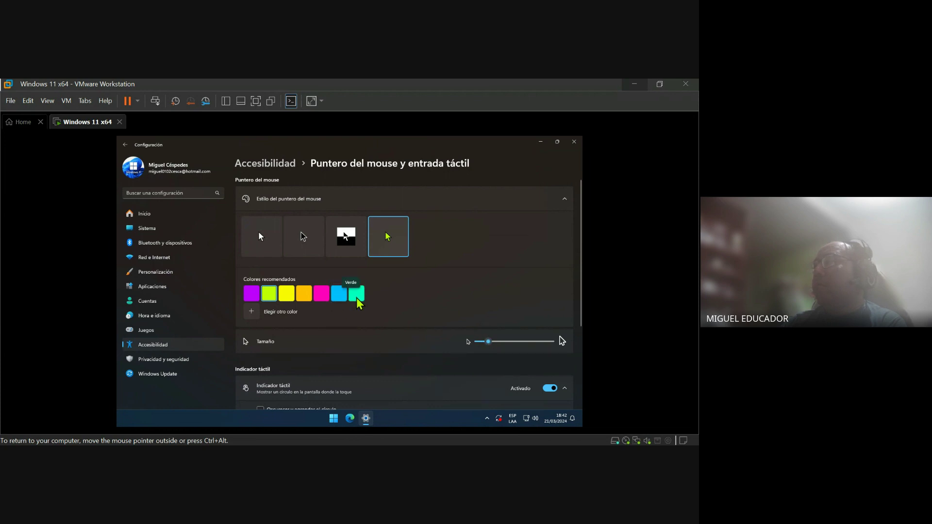
click(357, 297)
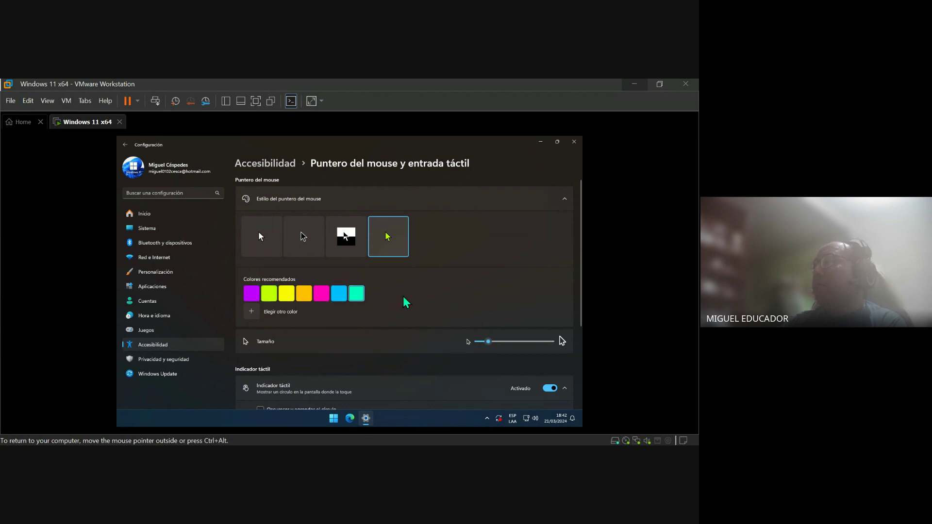
click(174, 346)
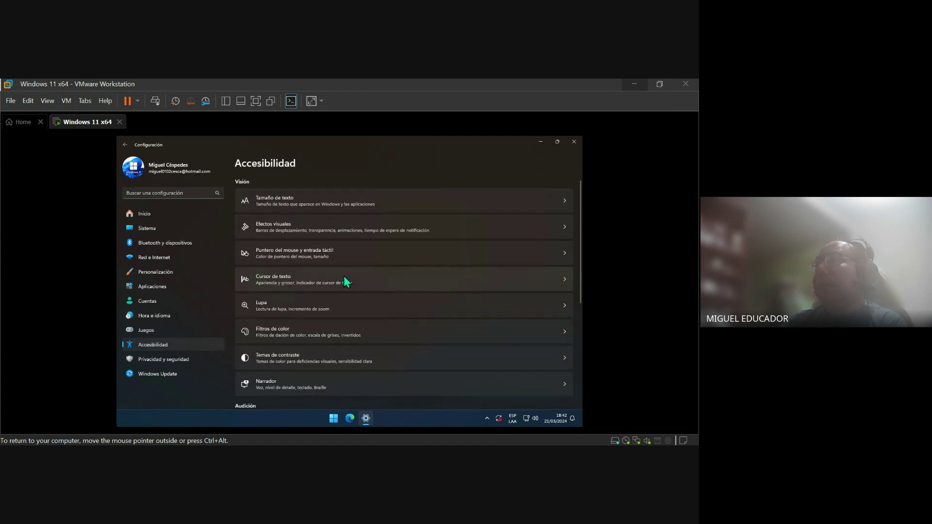
scroll(402, 331, down, 3)
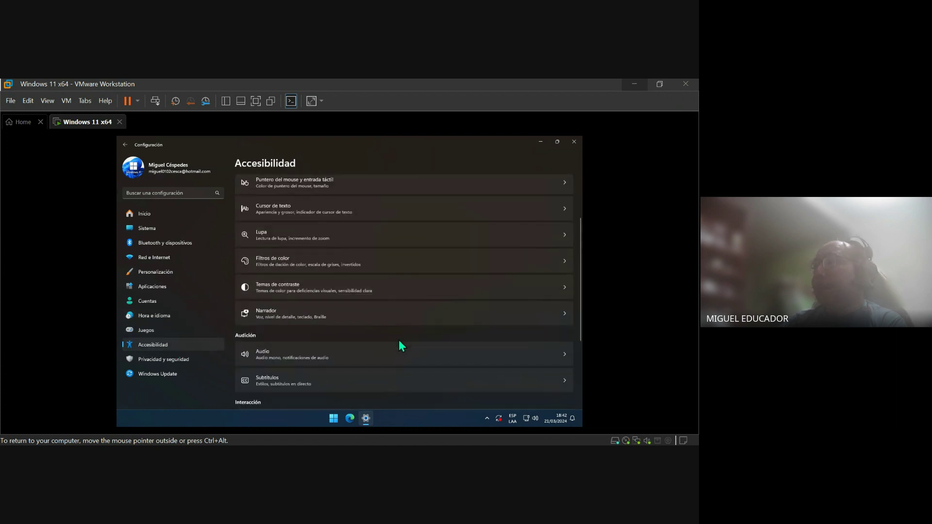
scroll(395, 344, down, 3)
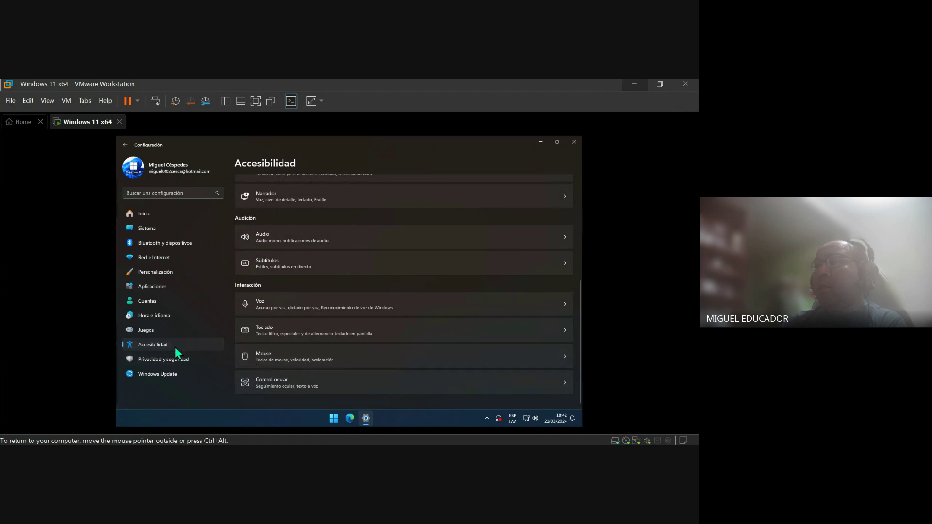
In Sistema > Pantalla, change Escala to 125%, then restore 100% (recommended)
click(180, 229)
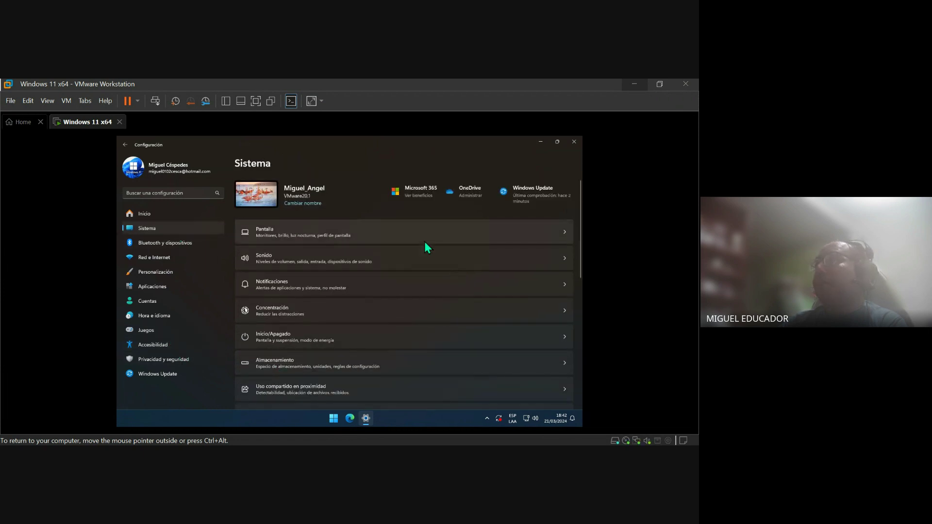
click(417, 241)
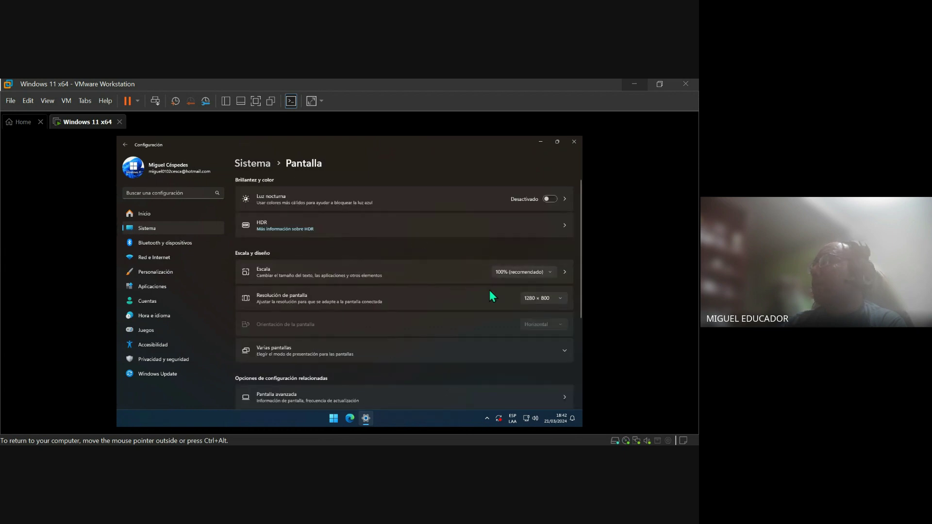
click(512, 273)
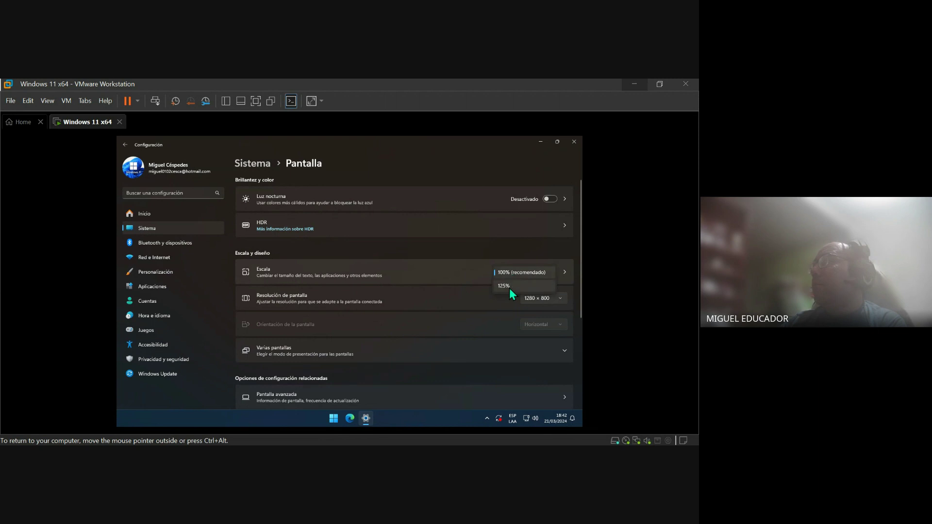
click(508, 288)
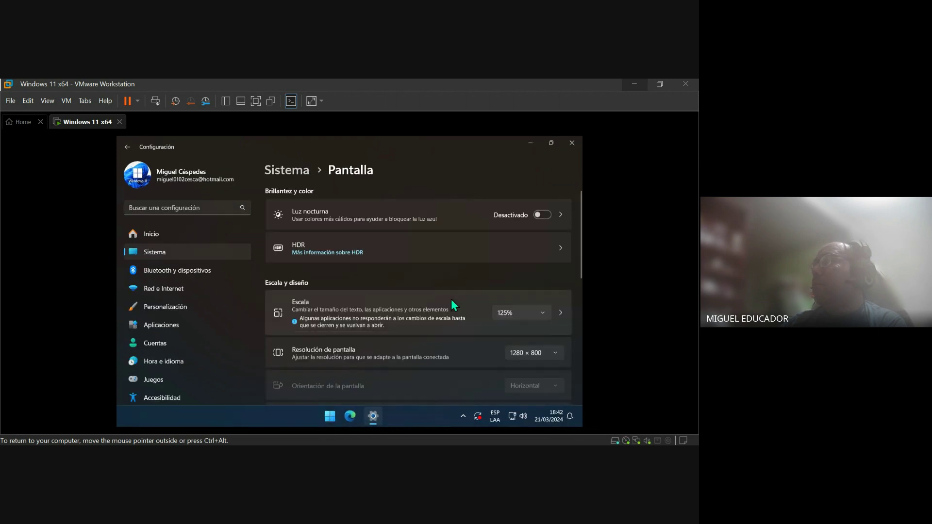
scroll(451, 302, down, 3)
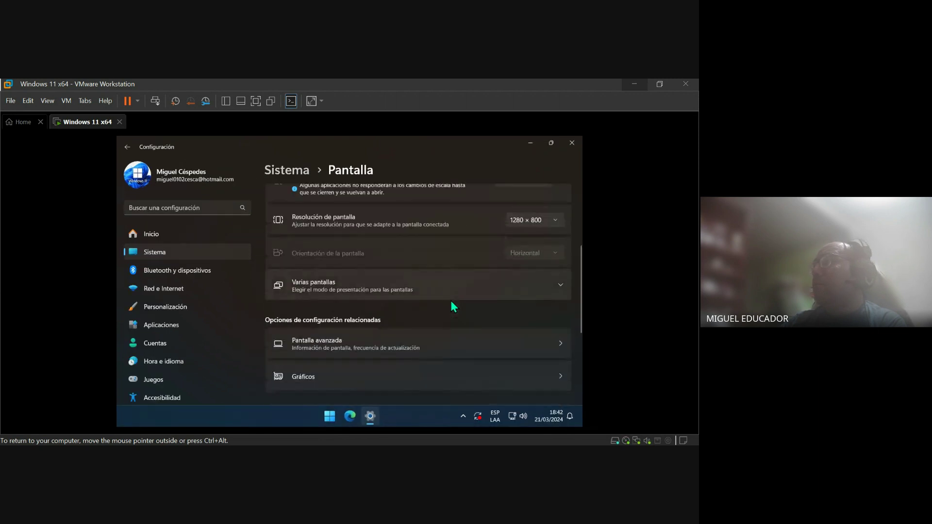
scroll(474, 291, up, 2)
click(510, 280)
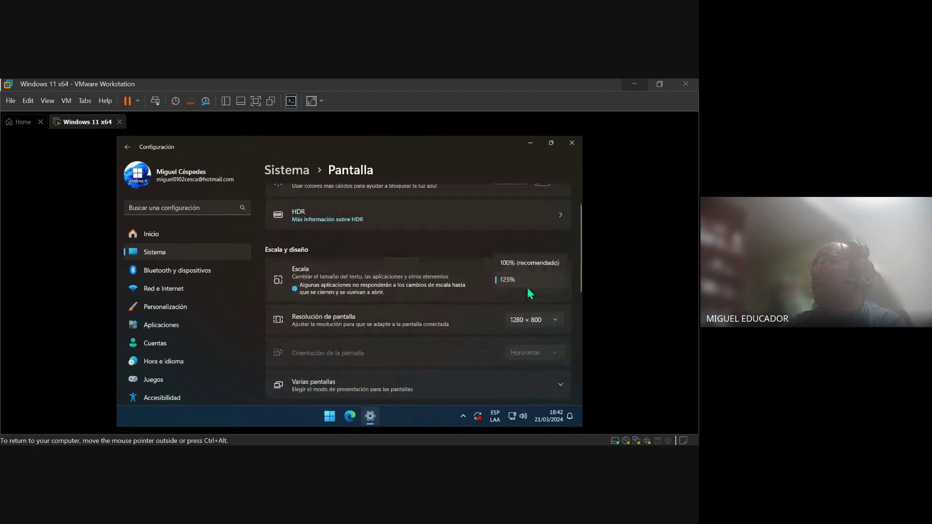
click(530, 265)
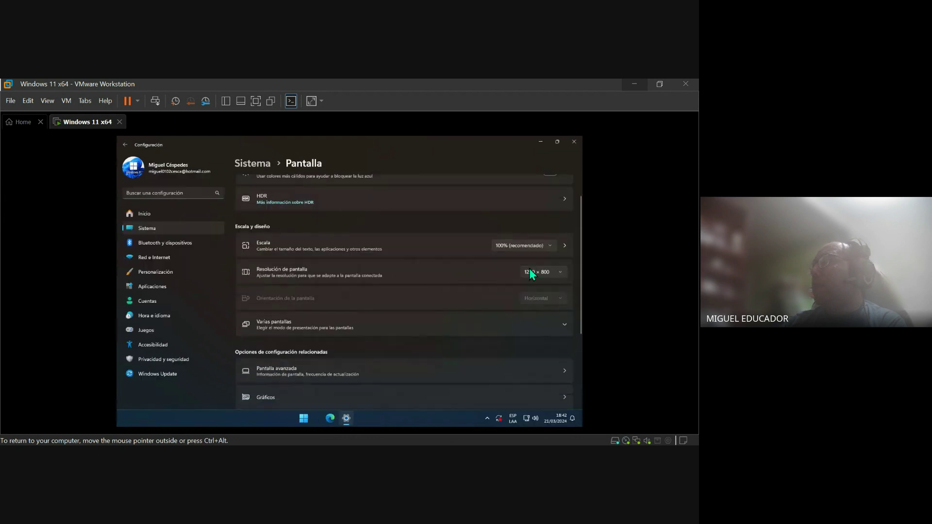
scroll(470, 326, down, 1)
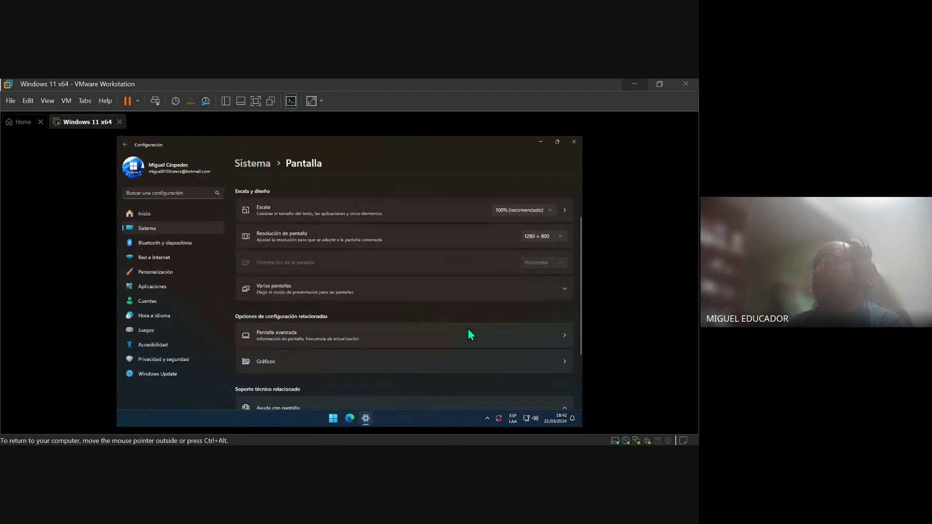
View Pantalla avanzada display information, then return to the Sistema overview
click(351, 338)
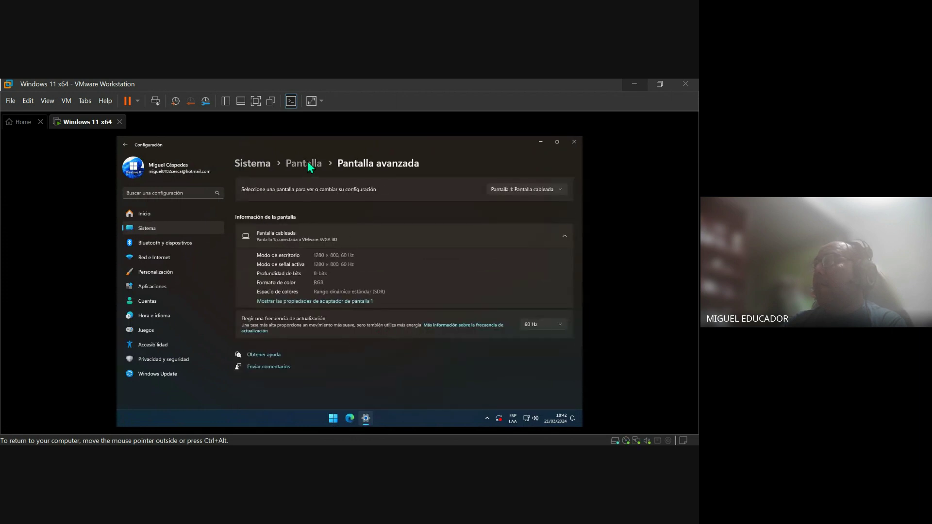
key(alt+Left)
scroll(425, 344, down, 3)
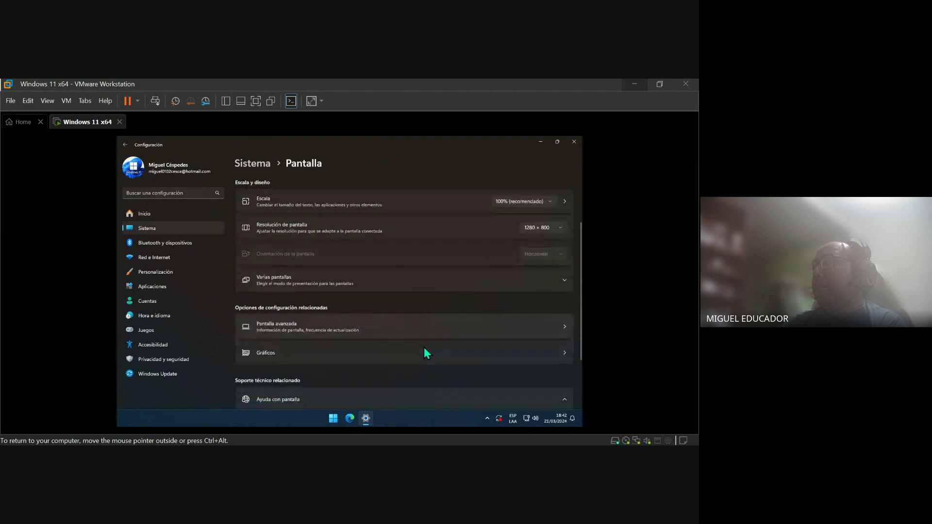
scroll(423, 348, up, 1)
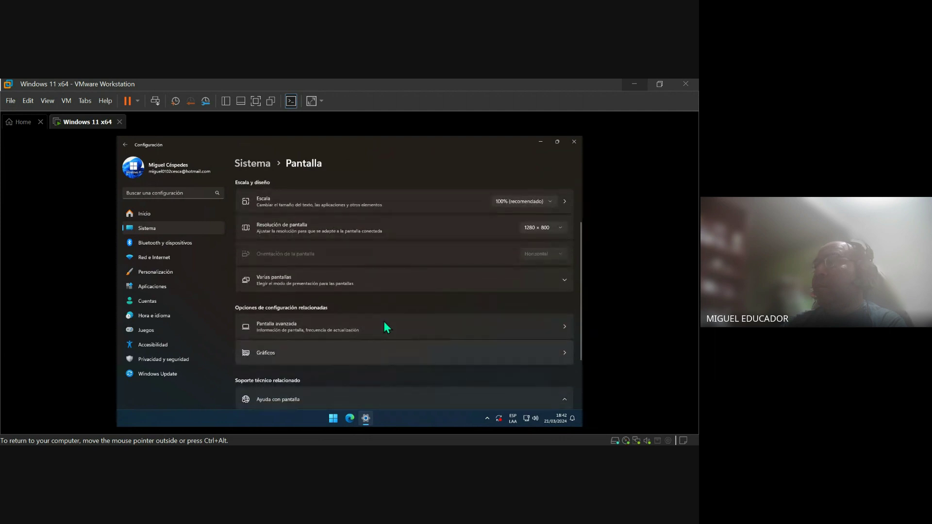
click(253, 165)
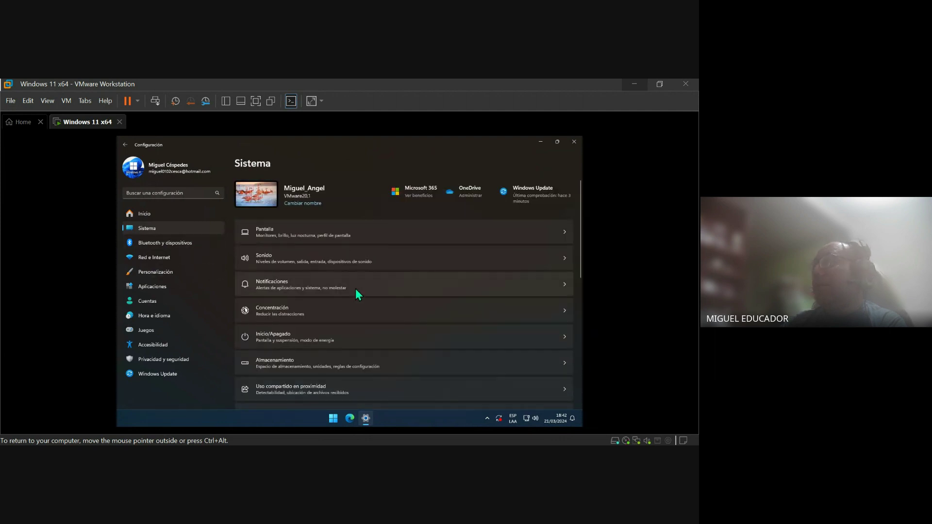
Switch the Notificaciones toggle off in Sistema > Notificaciones and go back to Sistema
click(353, 288)
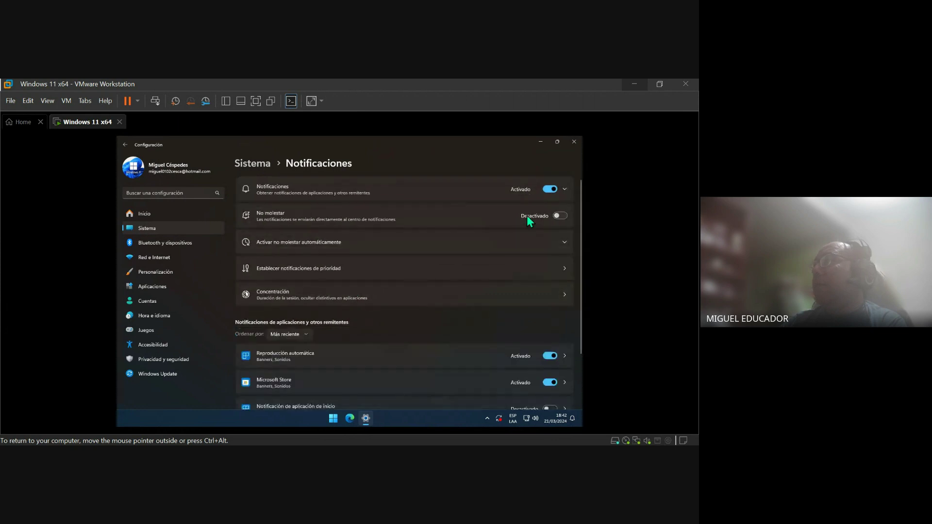
click(548, 190)
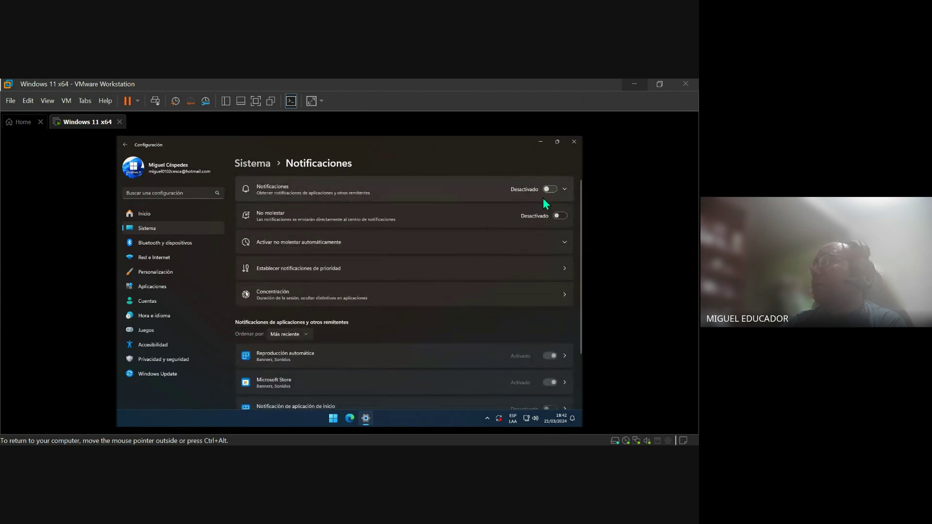
scroll(500, 325, down, 2)
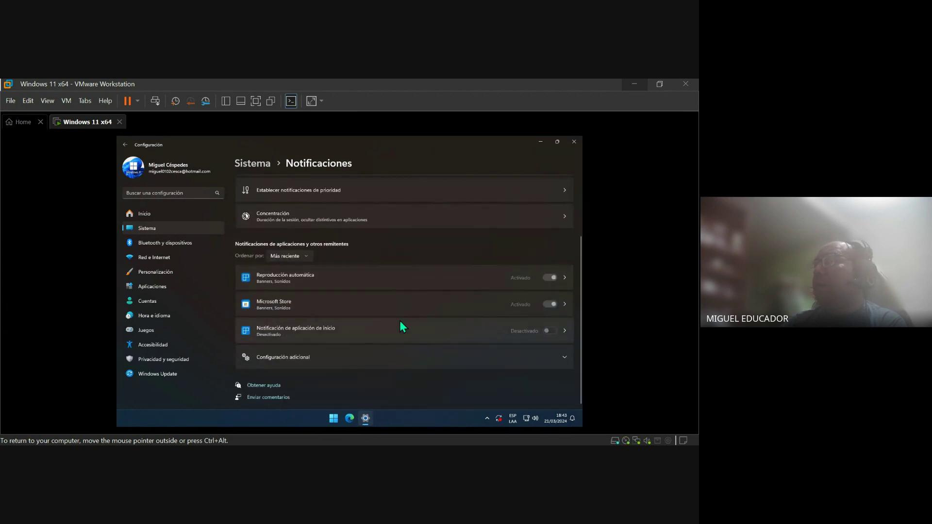
scroll(400, 321, up, 2)
click(263, 164)
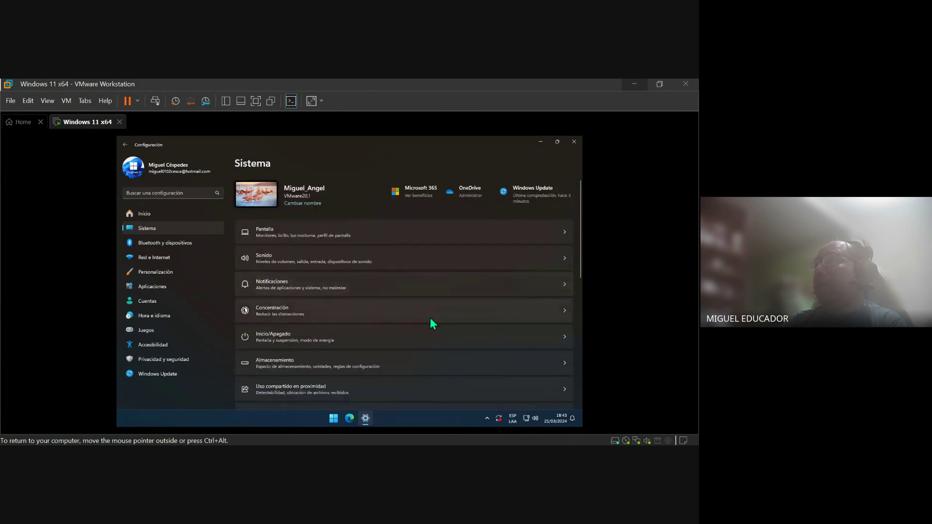
Under Inicio/Apagado > Pantalla y suspensión, set the plugged-in screen-off timeout to Nunca
click(330, 342)
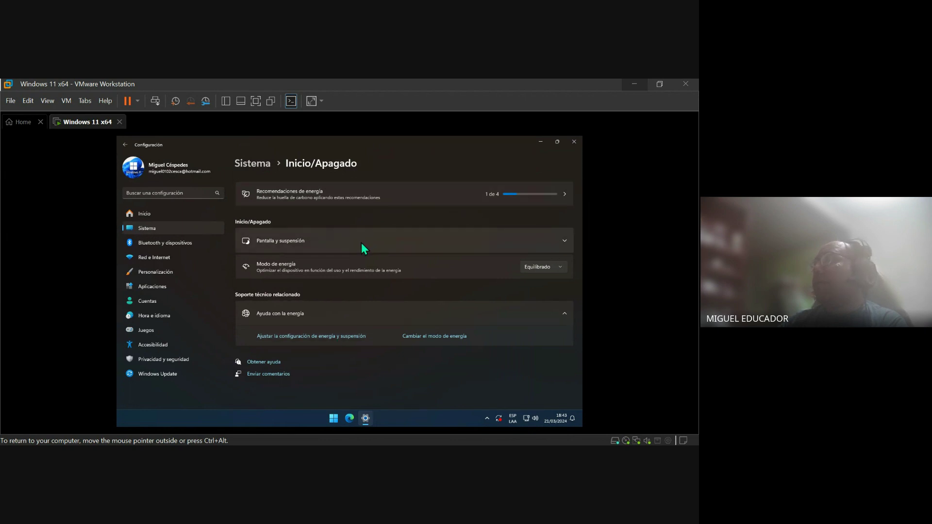
click(564, 245)
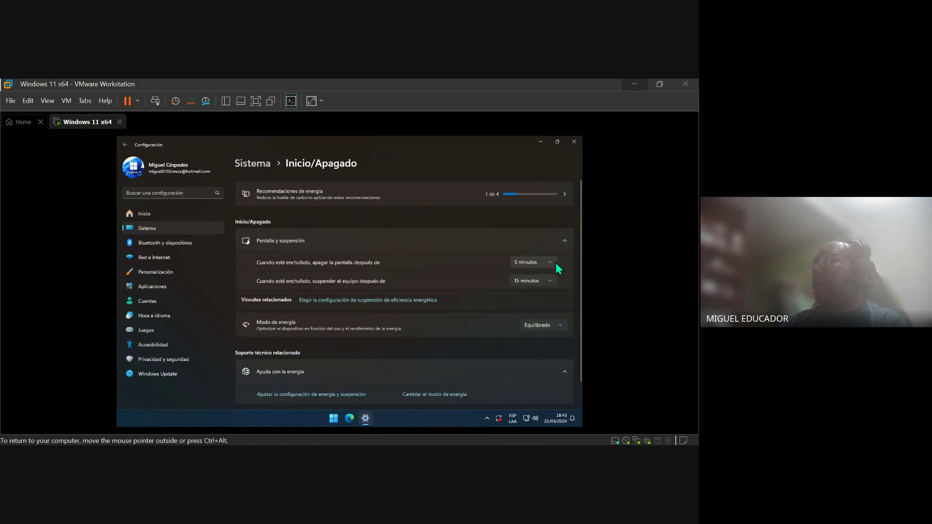
click(556, 263)
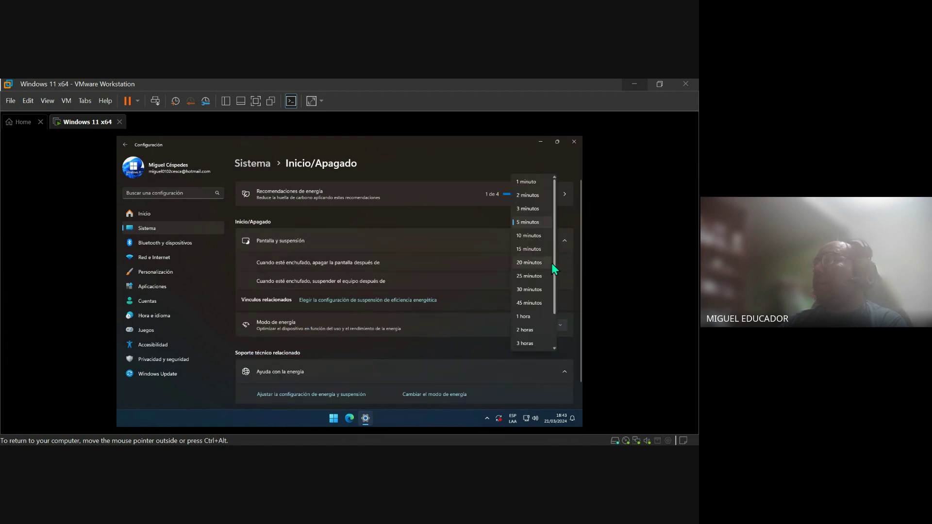
scroll(545, 339, down, 1)
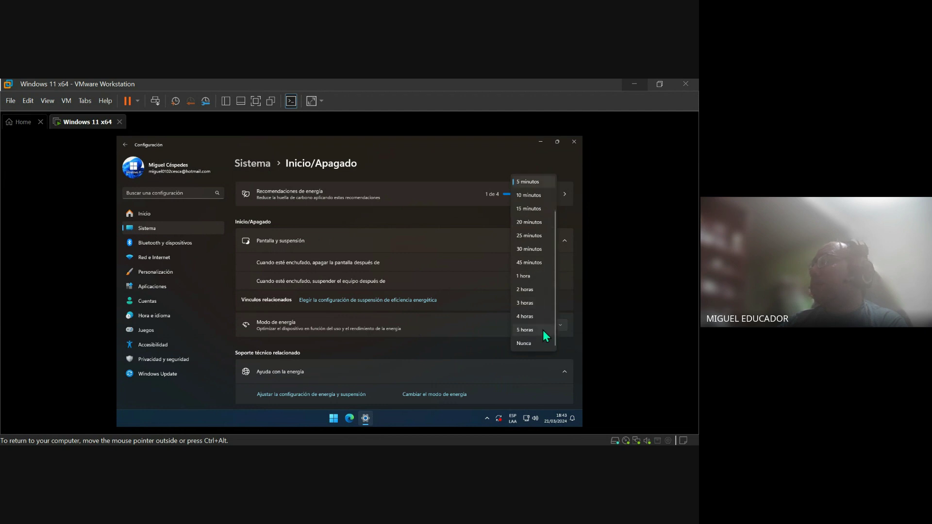
click(538, 343)
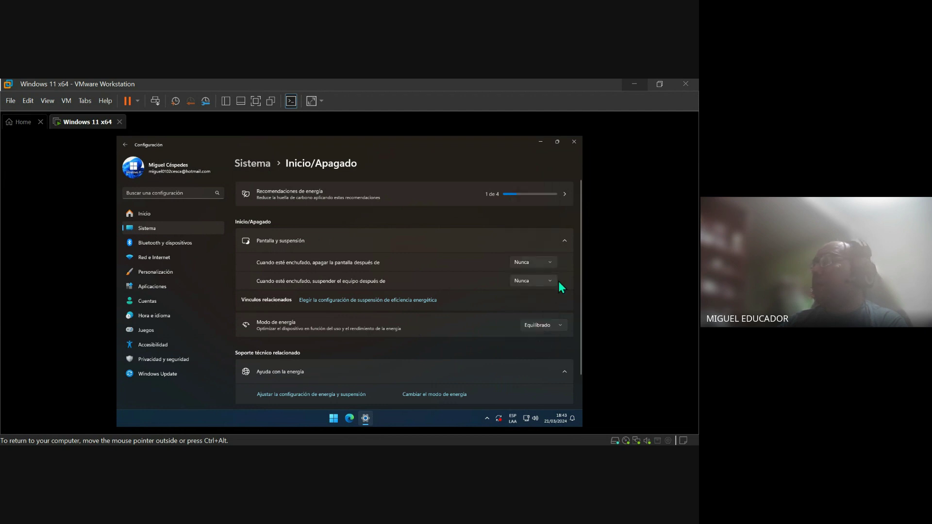
Set Modo de energía to Máximo rendimiento
click(557, 326)
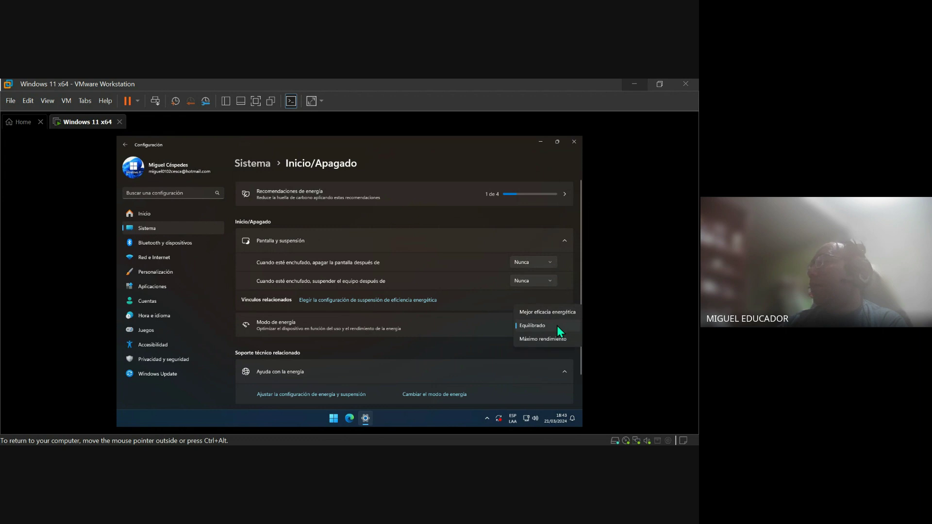
click(555, 340)
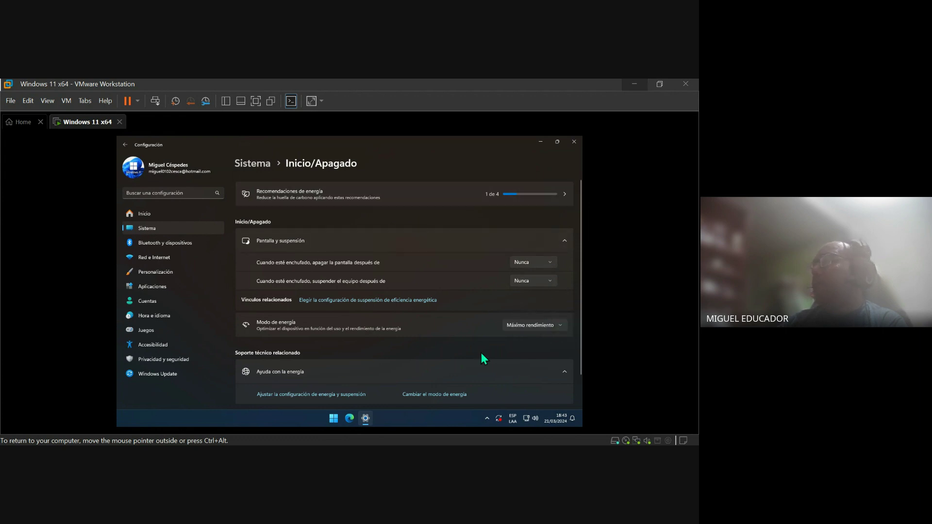
scroll(481, 353, down, 1)
scroll(505, 318, up, 1)
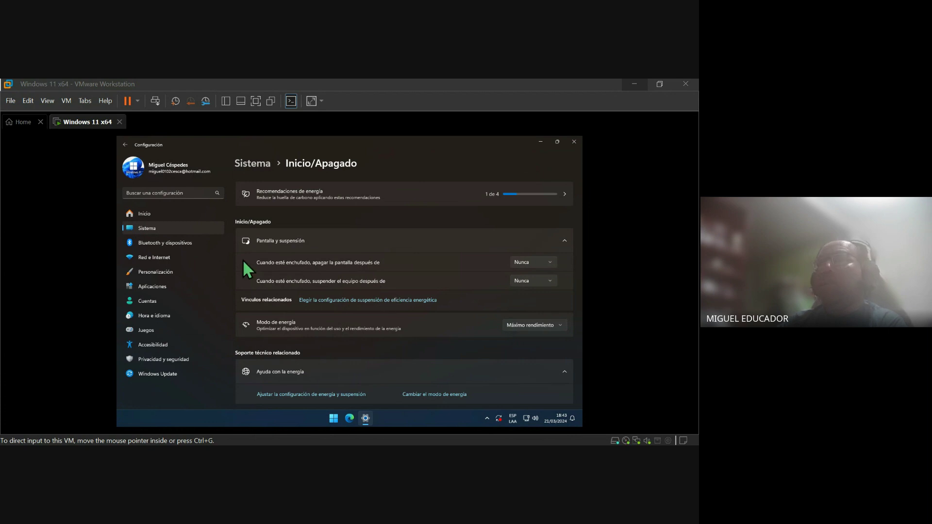
click(637, 85)
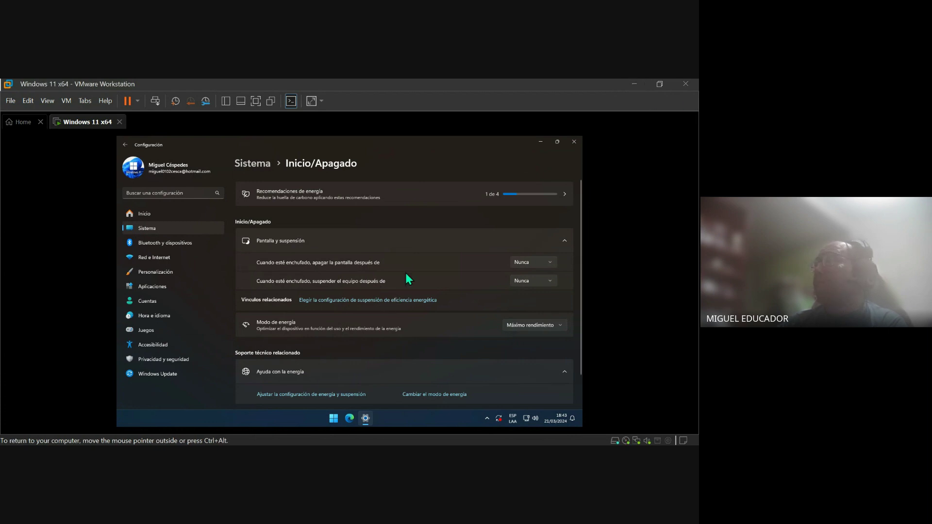
Open Almacenamiento > Archivos temporales and review the listed temporary files
click(264, 164)
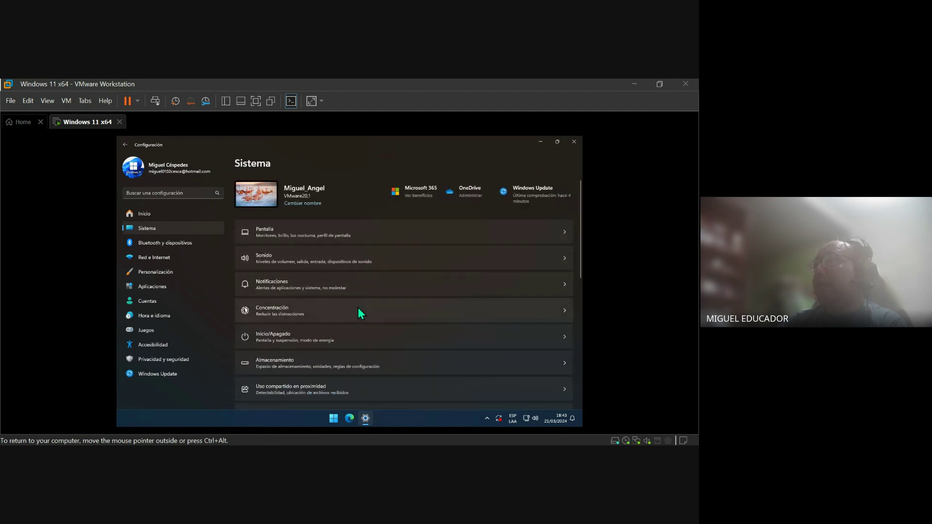
click(334, 368)
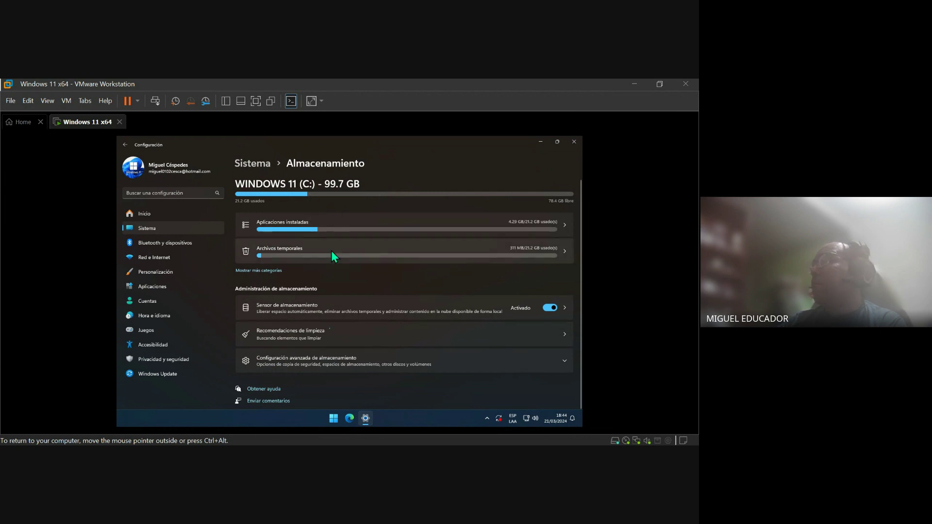
click(286, 252)
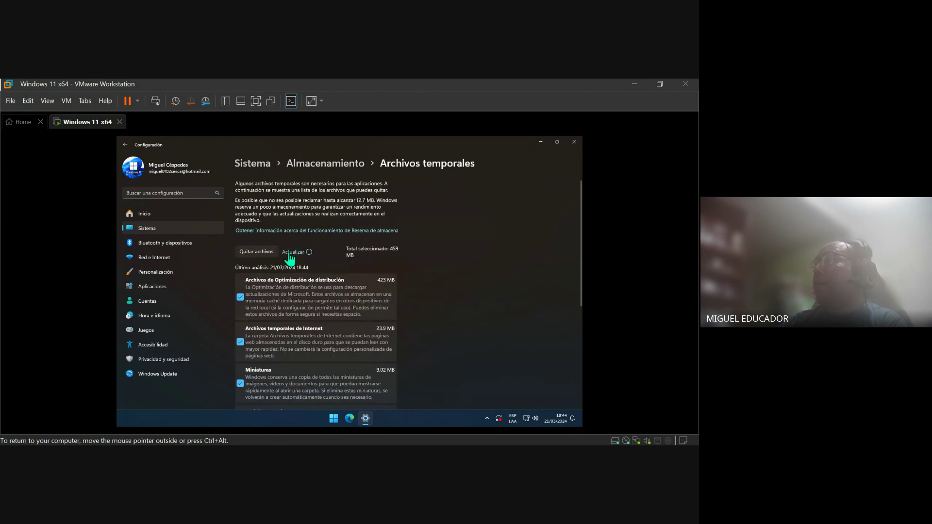
scroll(319, 352, down, 1)
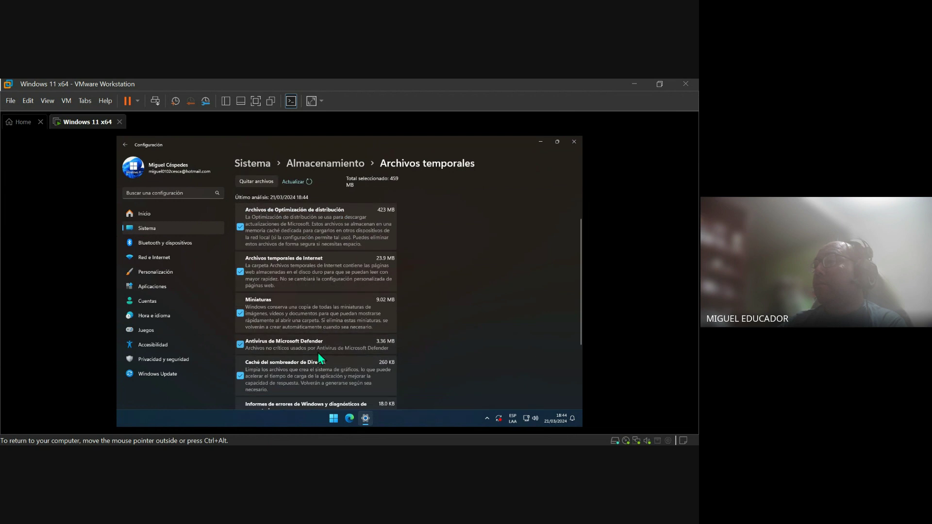
scroll(318, 352, down, 2)
scroll(316, 342, up, 5)
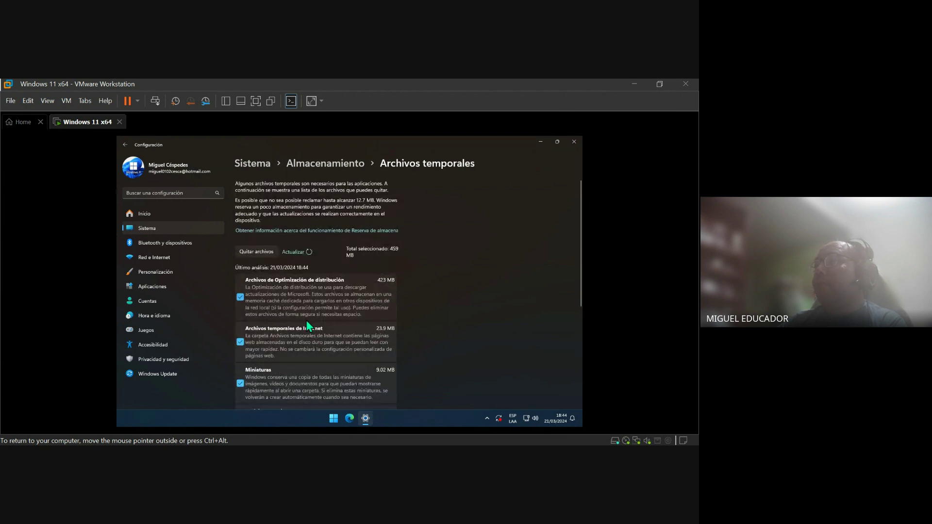
Remove the selected temporary files (about 459 MB), rescan with Actualizar, and return to Almacenamiento
click(256, 251)
click(325, 293)
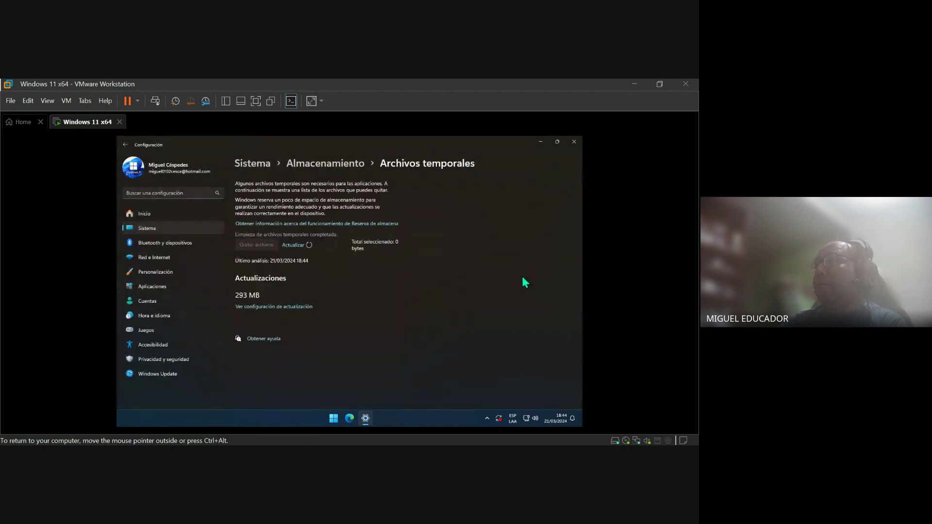
click(304, 245)
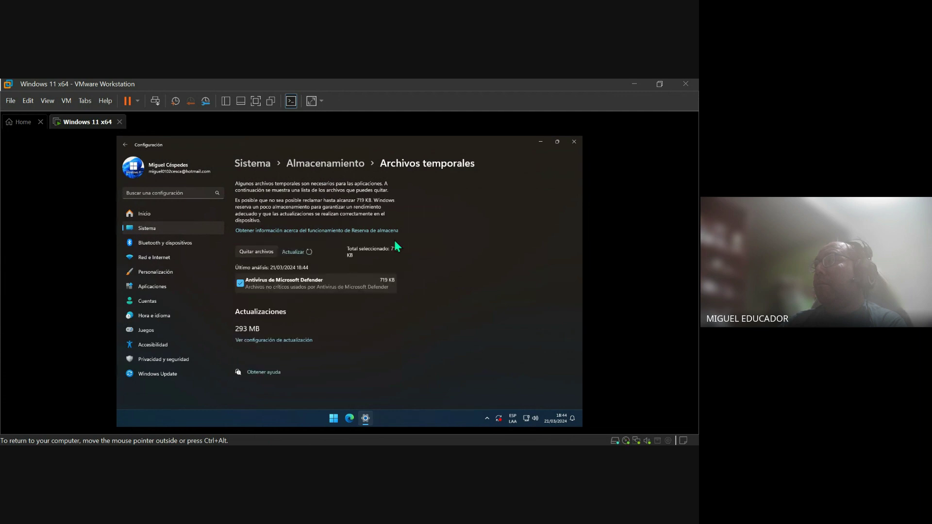
click(300, 163)
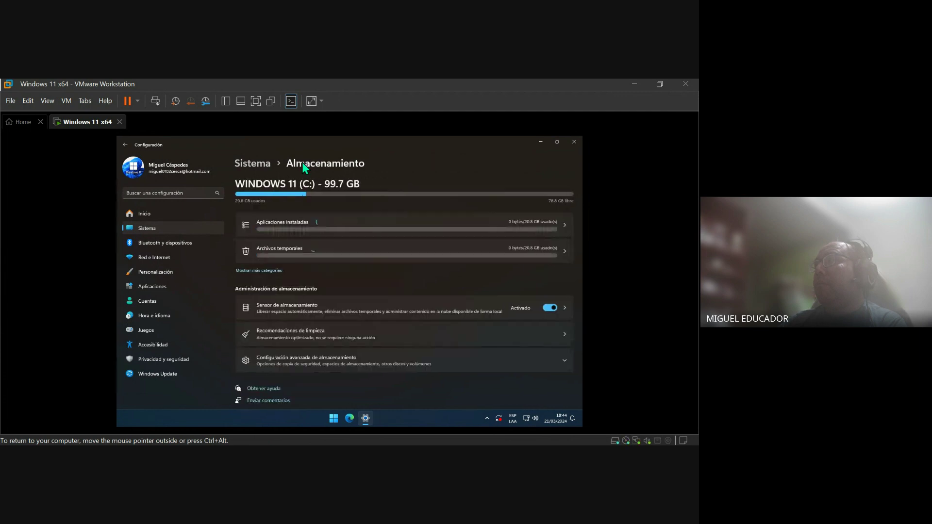
Open Sistema > Activación to confirm Windows 11 Pro is activated
click(260, 164)
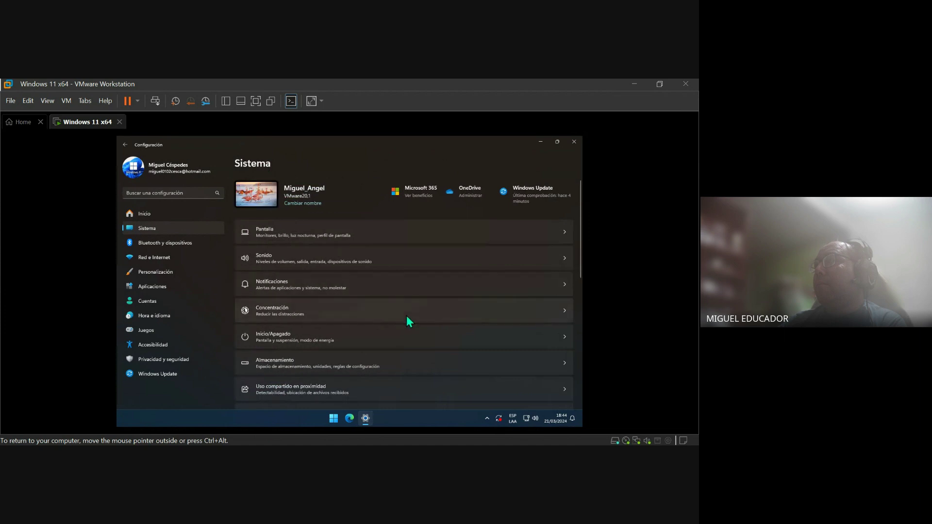
scroll(407, 321, down, 1)
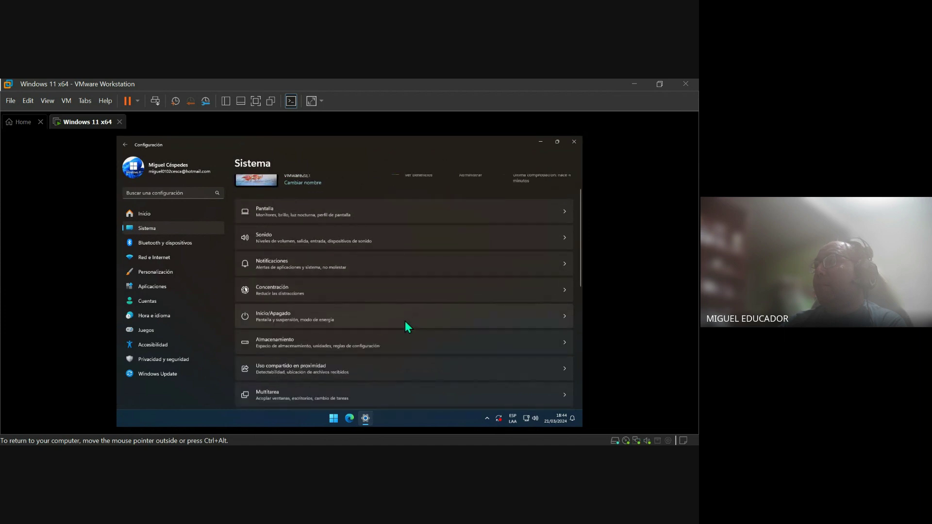
scroll(392, 330, down, 1)
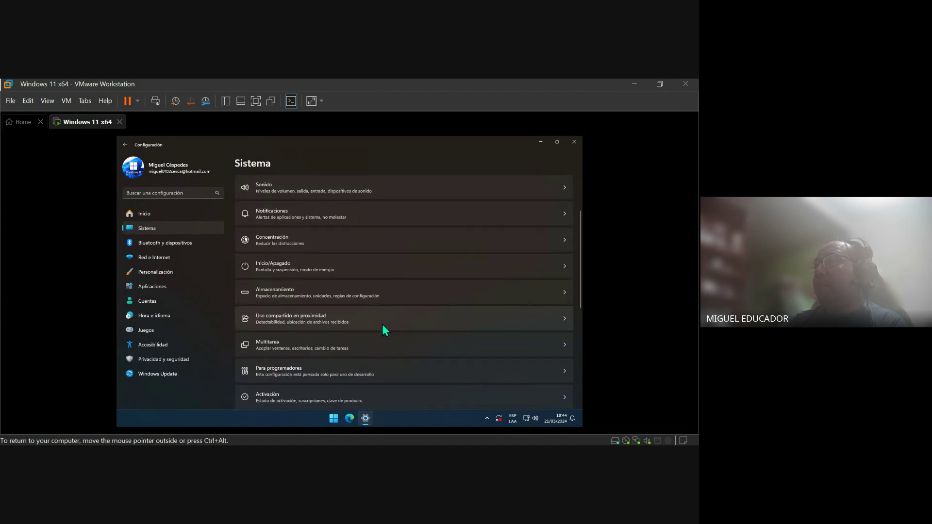
scroll(377, 328, down, 2)
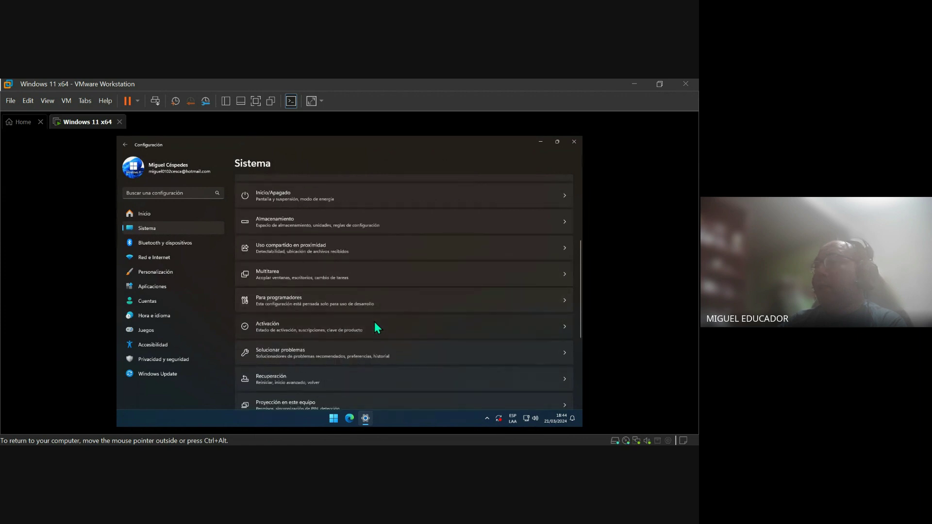
click(375, 324)
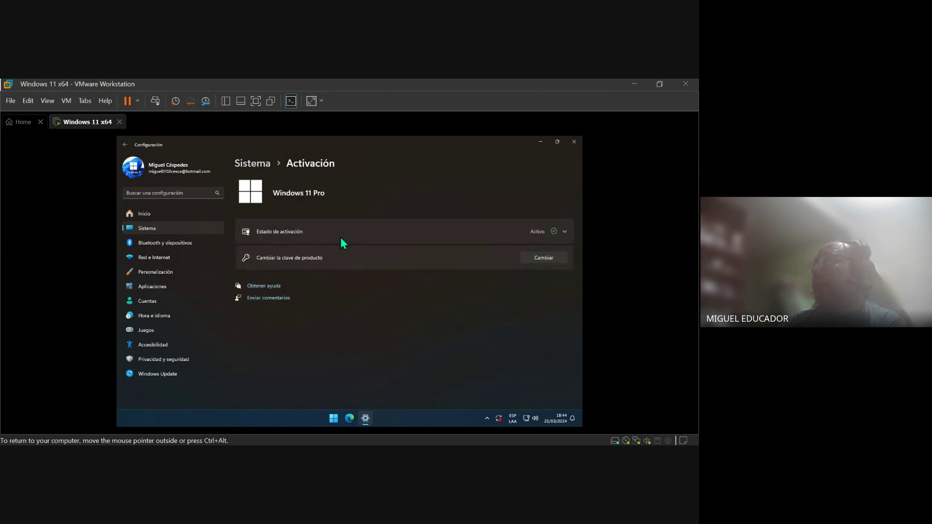
Return to the Sistema list and scroll to its bottom
click(252, 164)
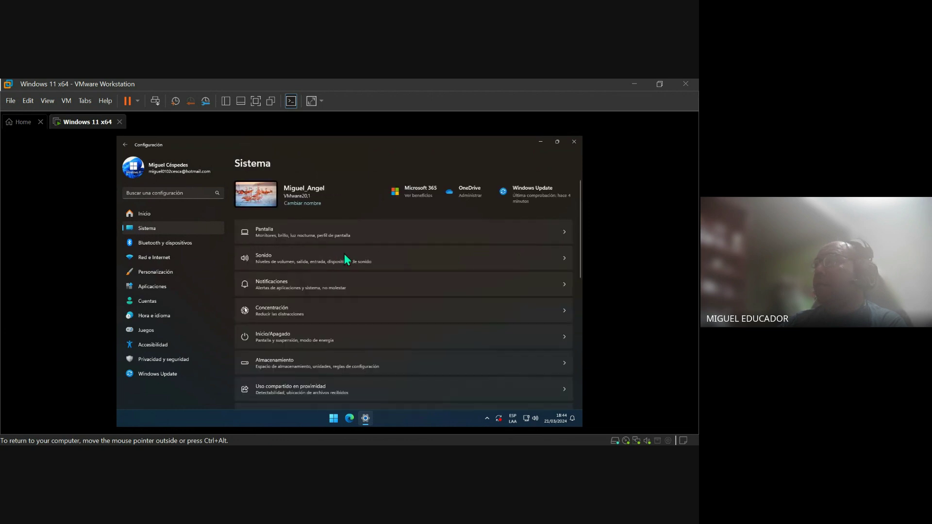
scroll(388, 321, down, 3)
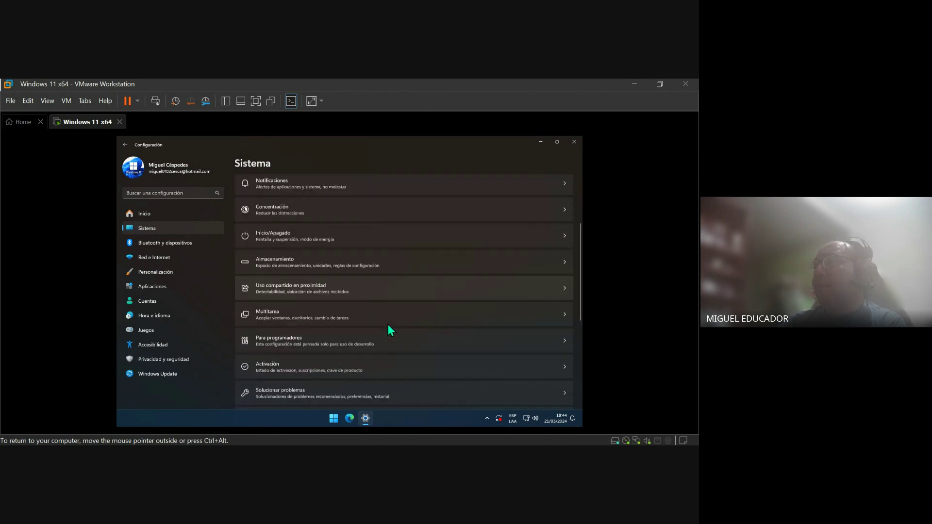
scroll(388, 323, down, 3)
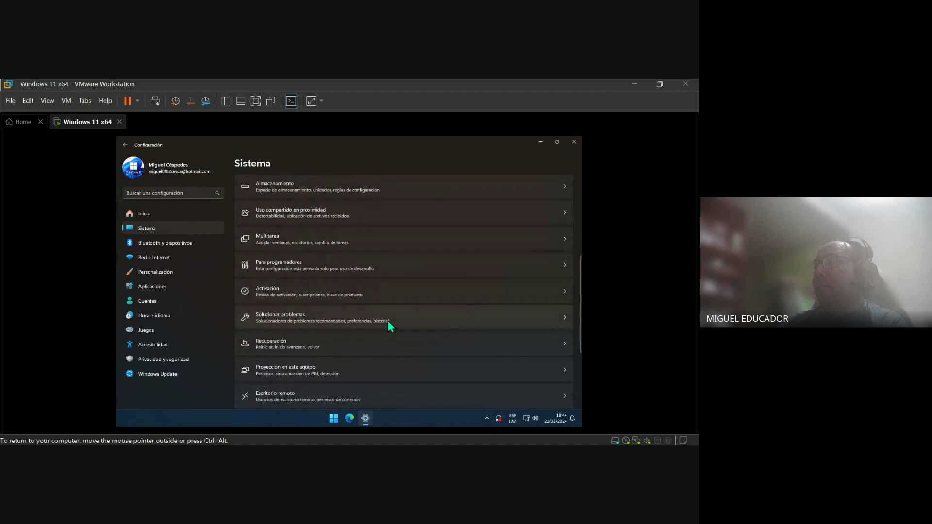
scroll(387, 321, down, 3)
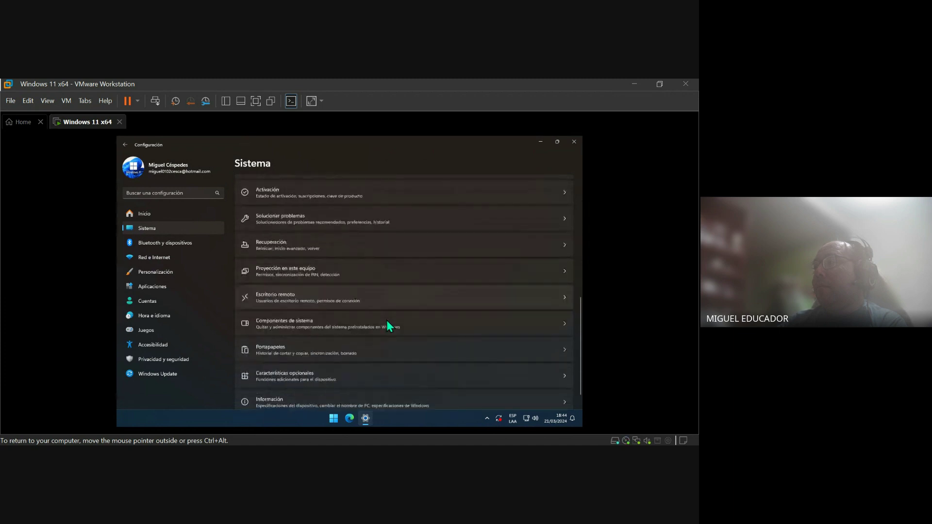
scroll(387, 321, down, 1)
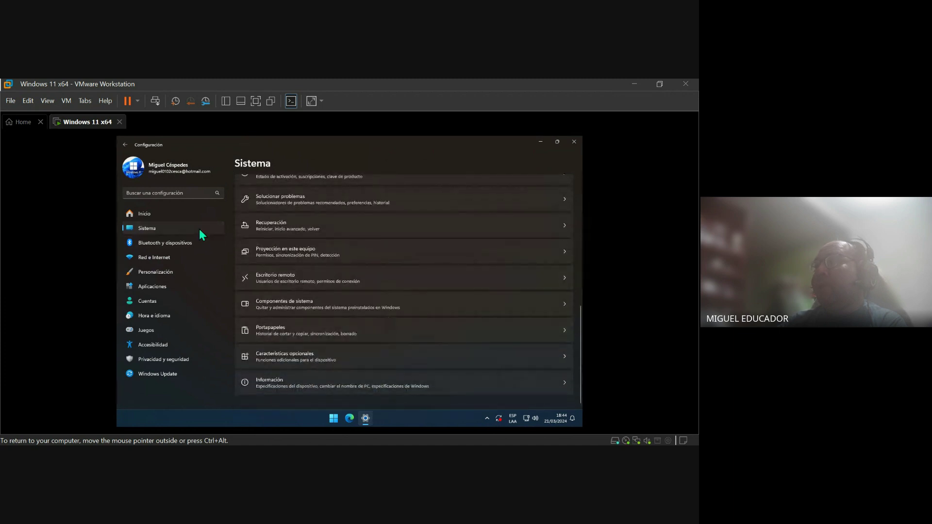
Set the Ethernet connection's network profile to Red privada
click(171, 243)
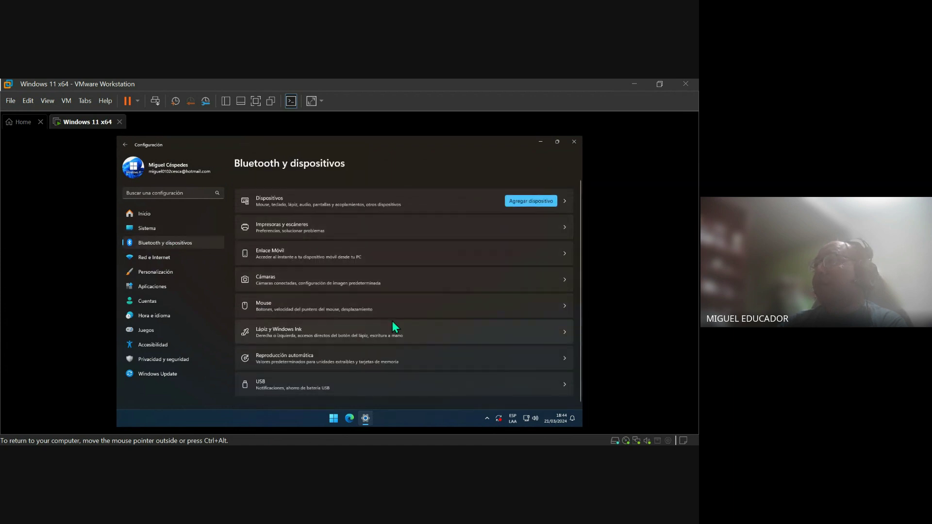
click(177, 253)
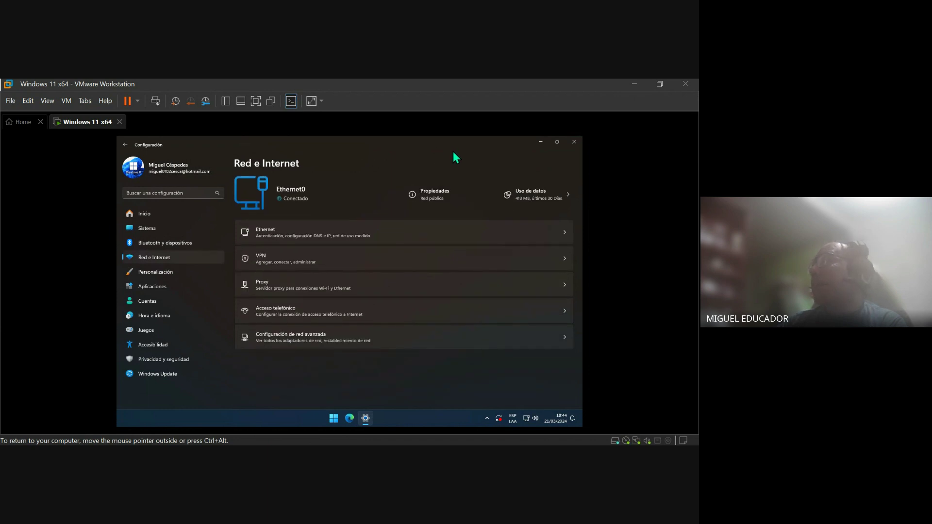
click(431, 195)
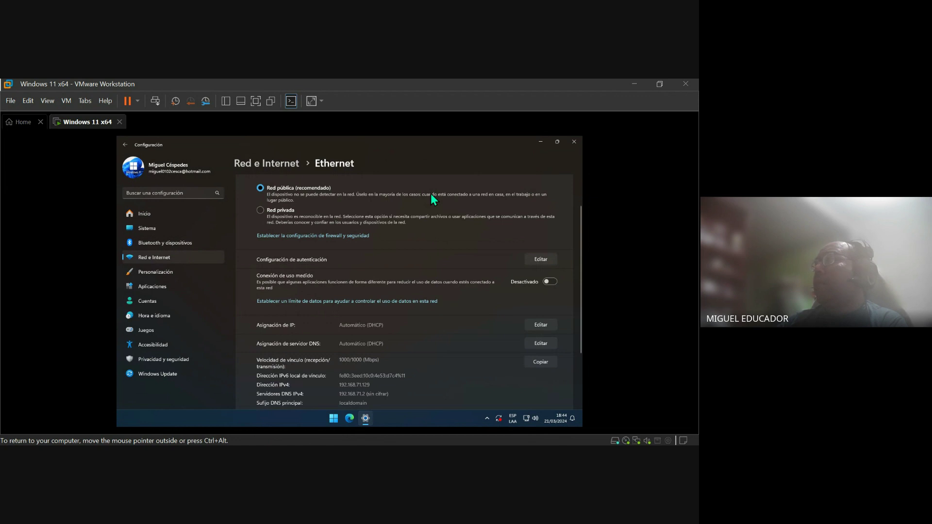
click(284, 210)
scroll(471, 316, down, 3)
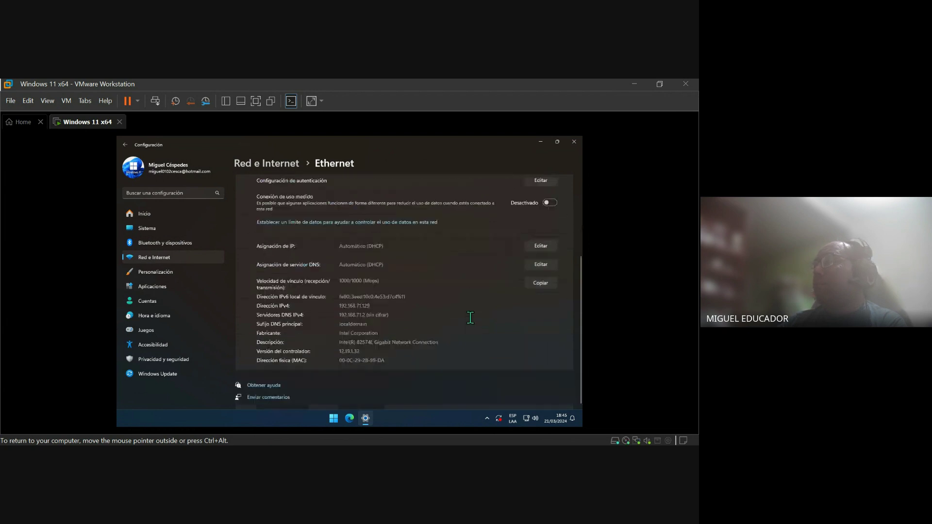
scroll(471, 318, up, 5)
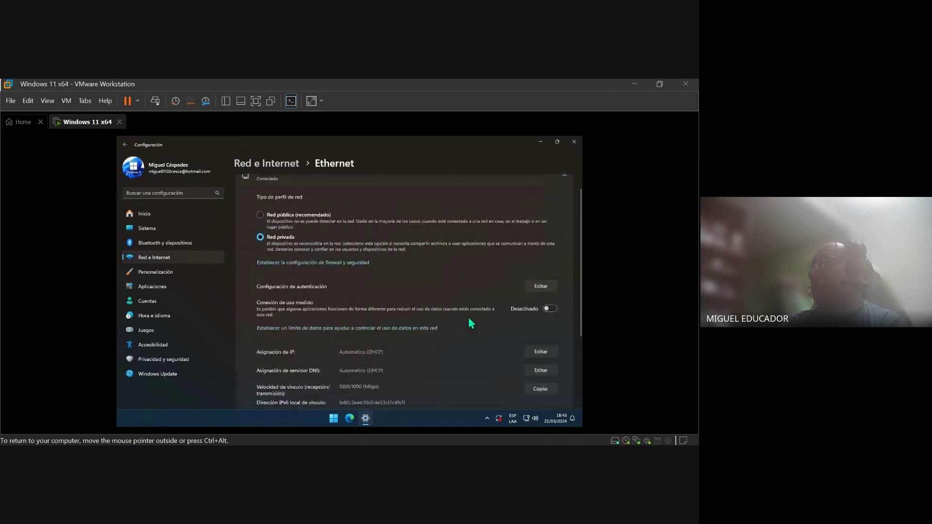
click(277, 163)
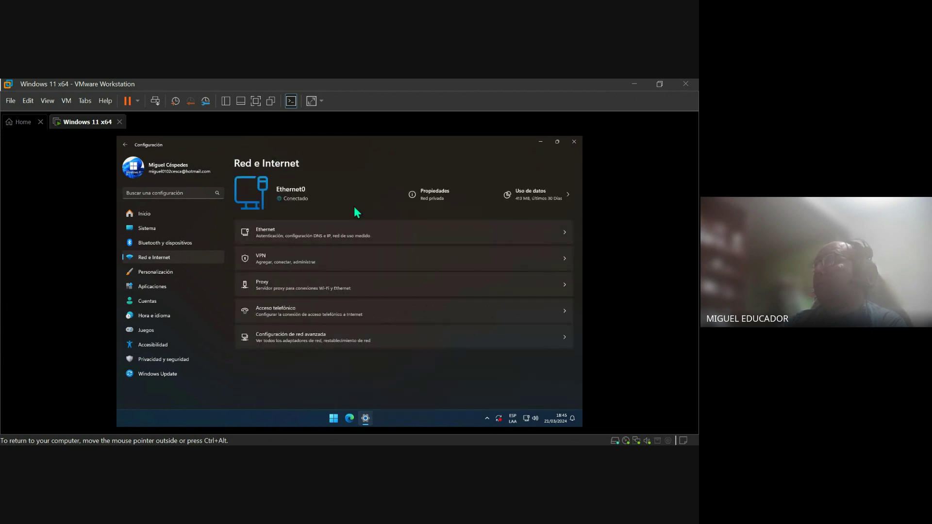
Open Ethernet authentication settings, cancel without changes, and return to the Red e Internet overview
click(353, 237)
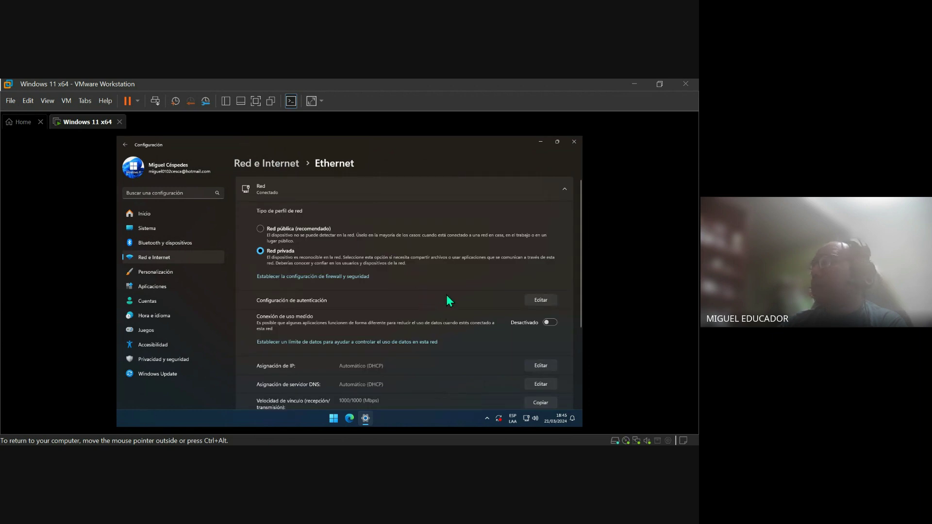
click(541, 300)
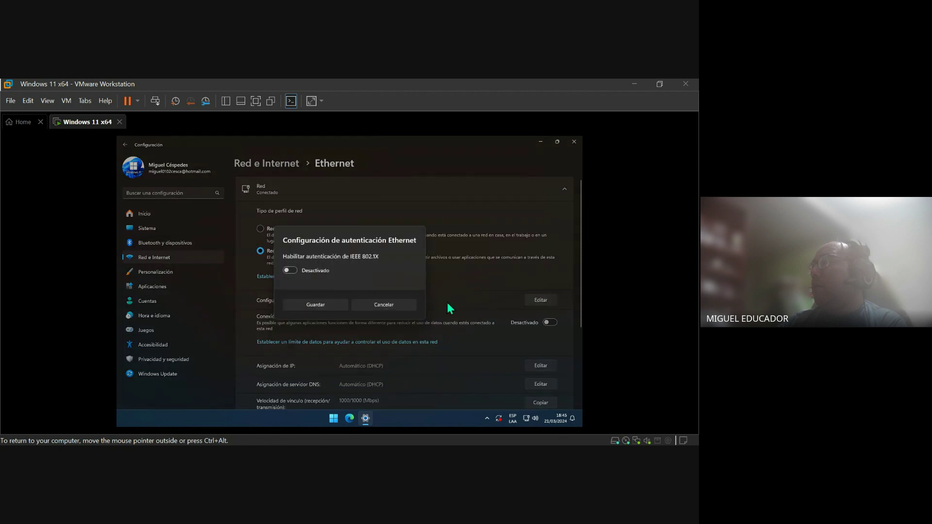
click(413, 304)
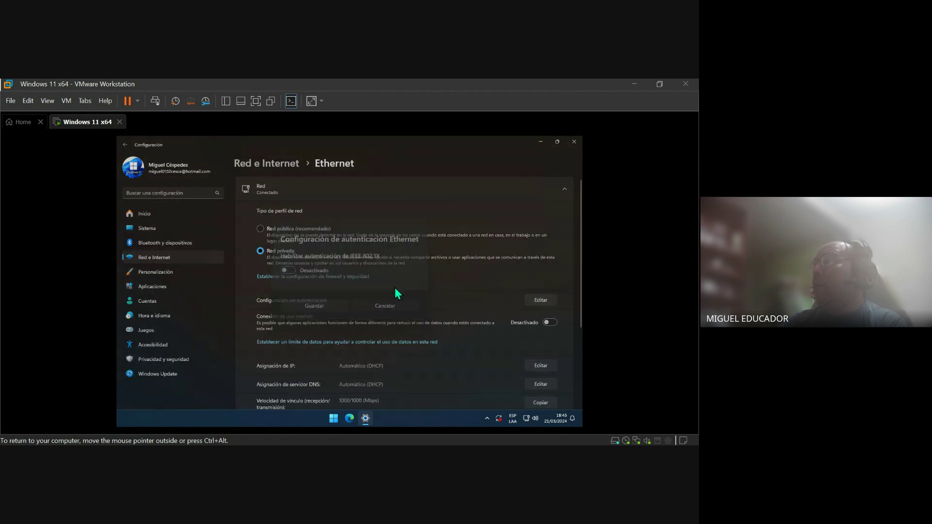
click(293, 164)
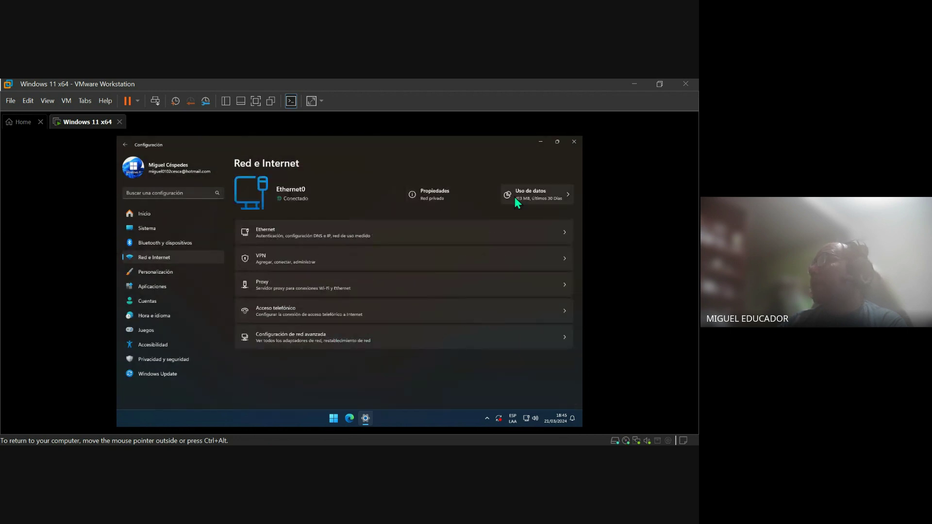
Reset the network data usage statistics under Uso de datos, confirming the reset
click(548, 197)
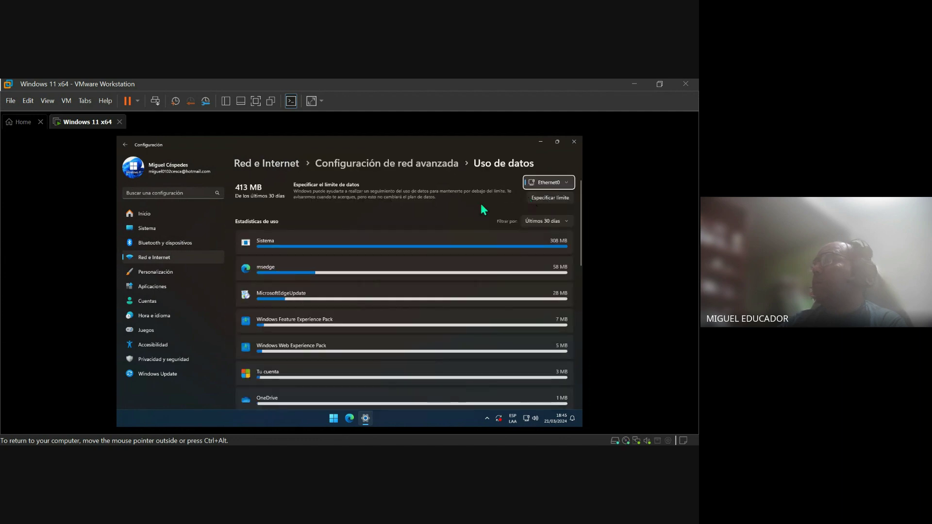
scroll(464, 268, down, 10)
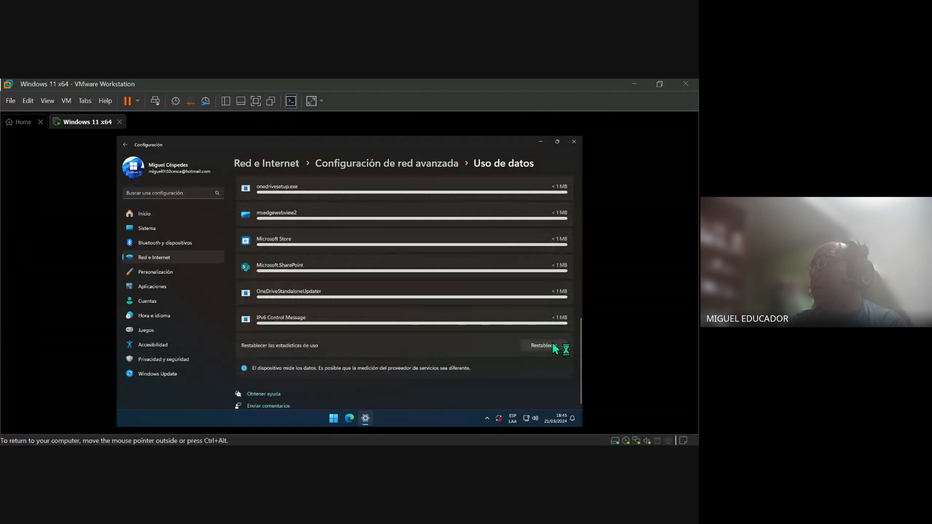
click(553, 346)
click(331, 294)
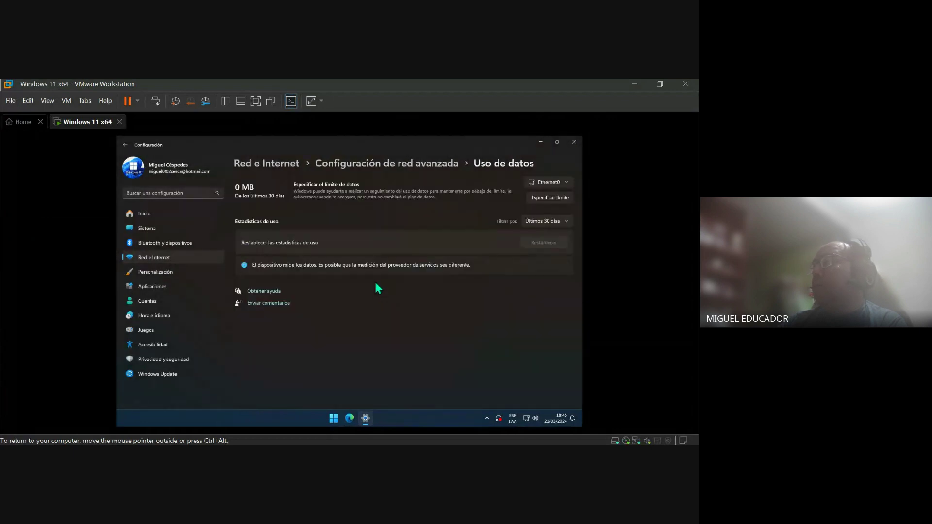
Go back to Red e Internet and open Configuración de red avanzada
click(268, 162)
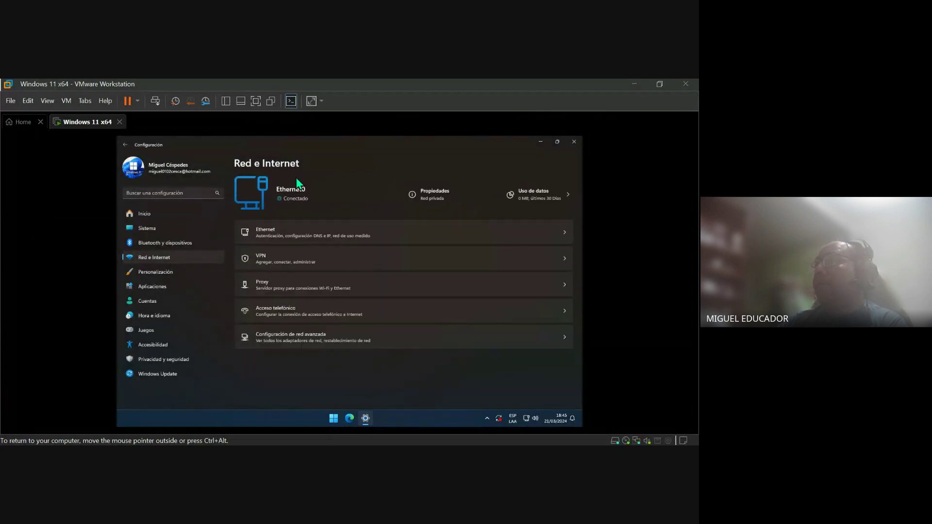
click(354, 338)
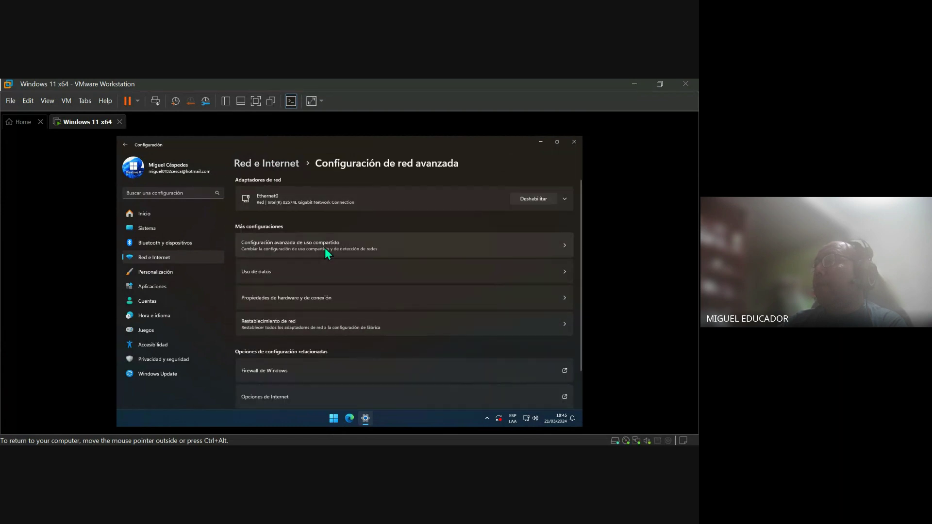
click(278, 161)
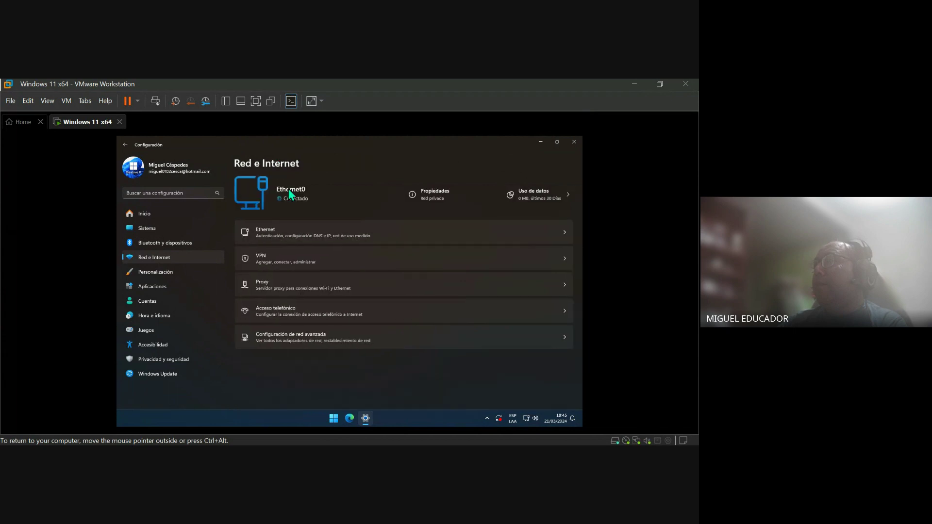
click(322, 333)
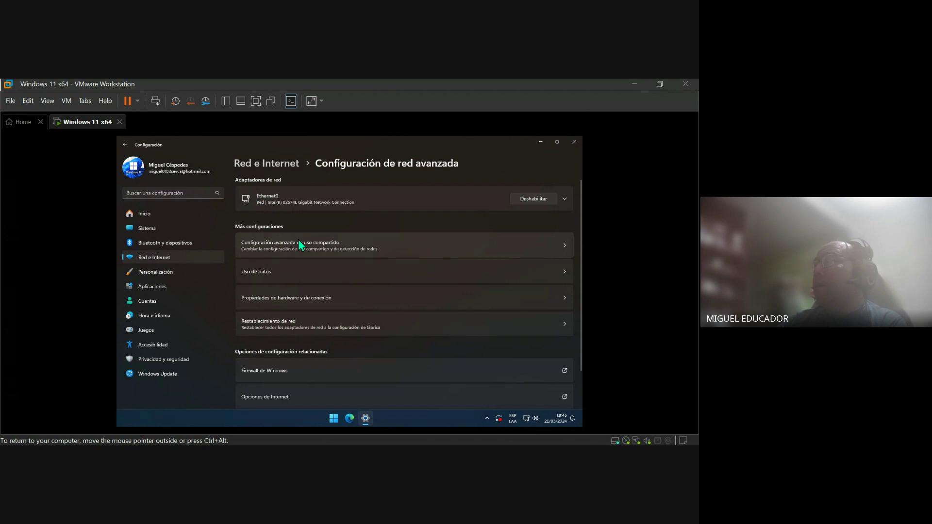
Turn on private-network file and printer sharing and all-networks public folder sharing in Advanced sharing settings
click(327, 250)
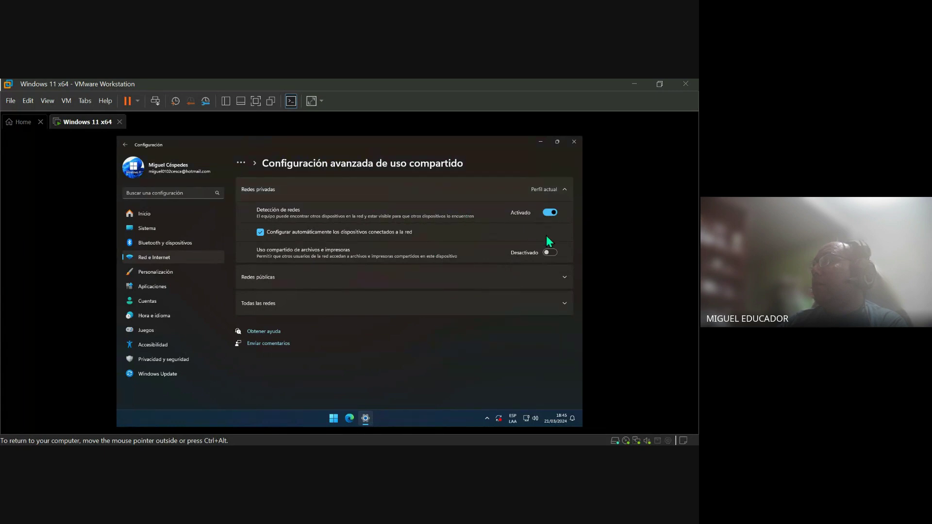
click(552, 252)
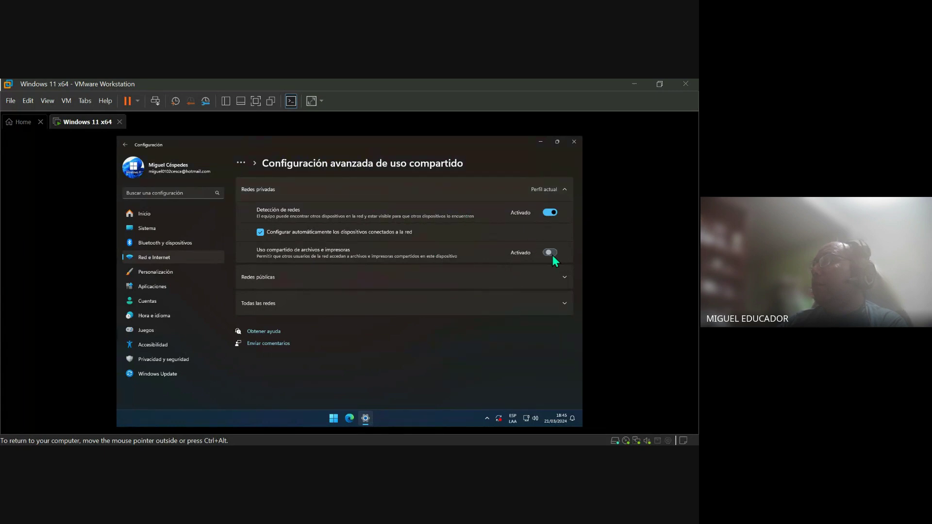
click(565, 278)
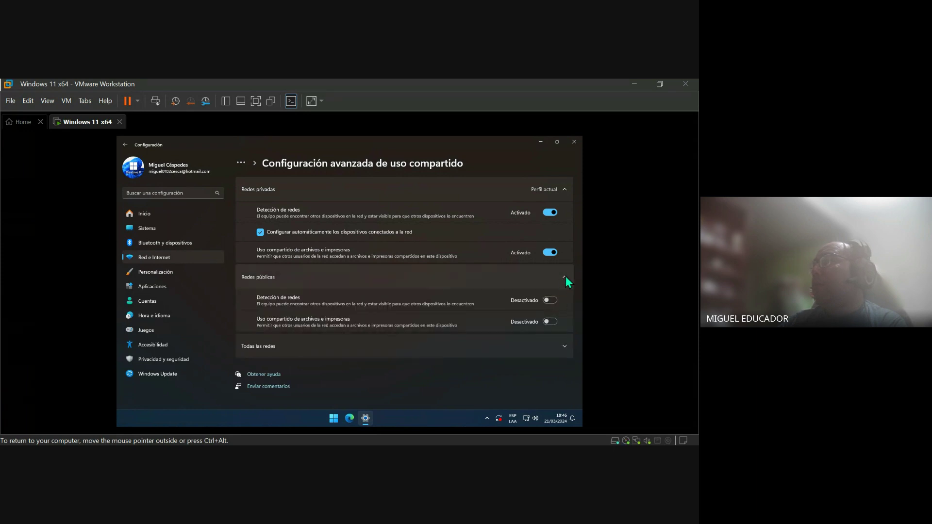
click(566, 277)
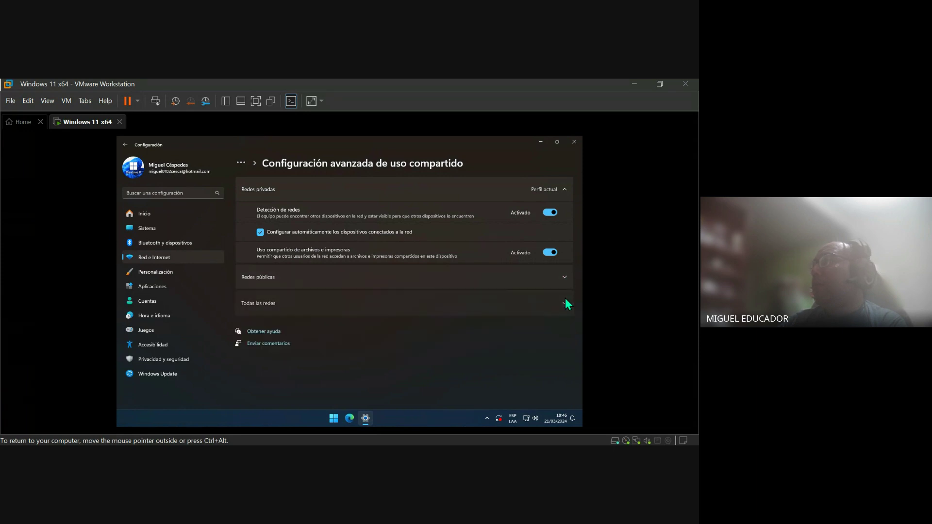
click(565, 300)
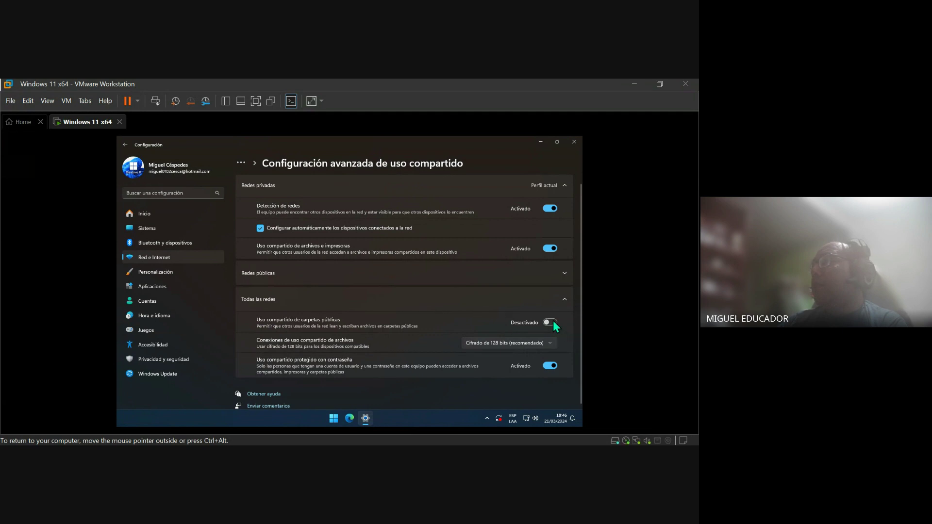
click(550, 322)
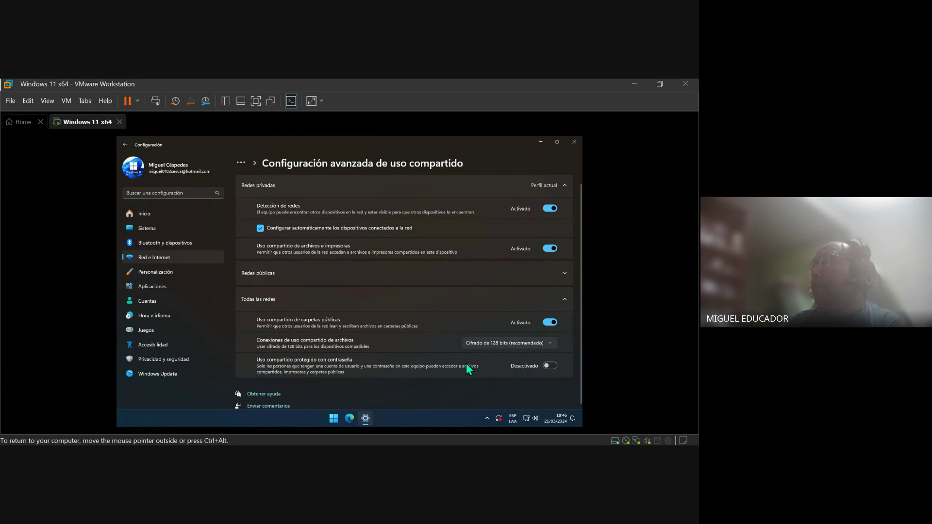
Collapse the sharing sections and navigate back to the Red e Internet page
click(564, 300)
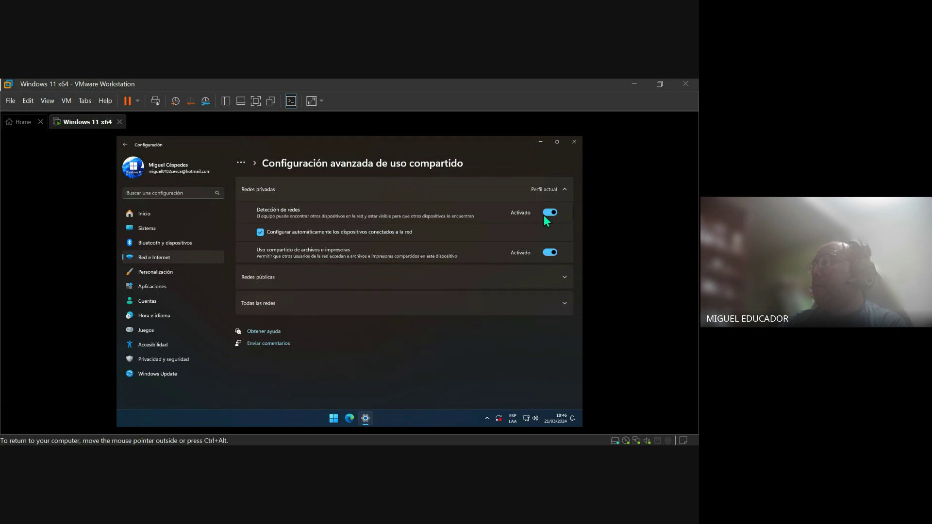
click(562, 189)
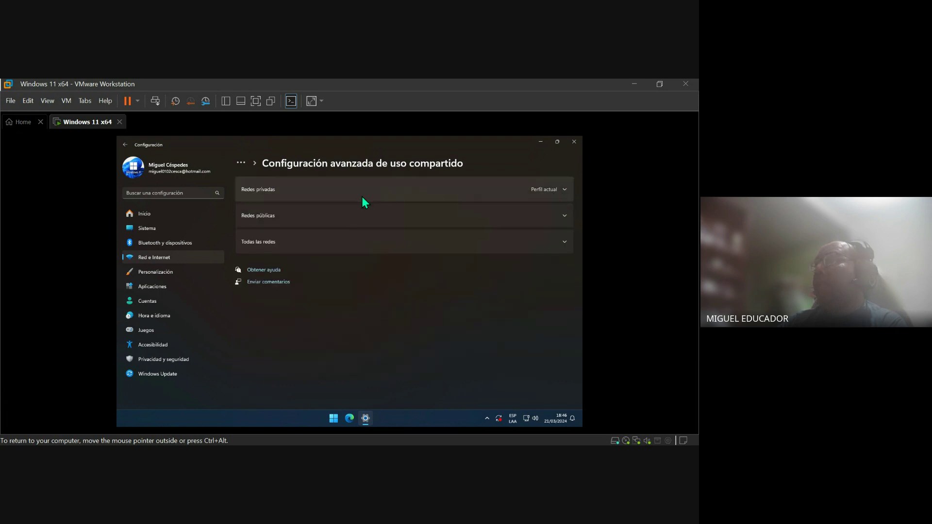
click(241, 162)
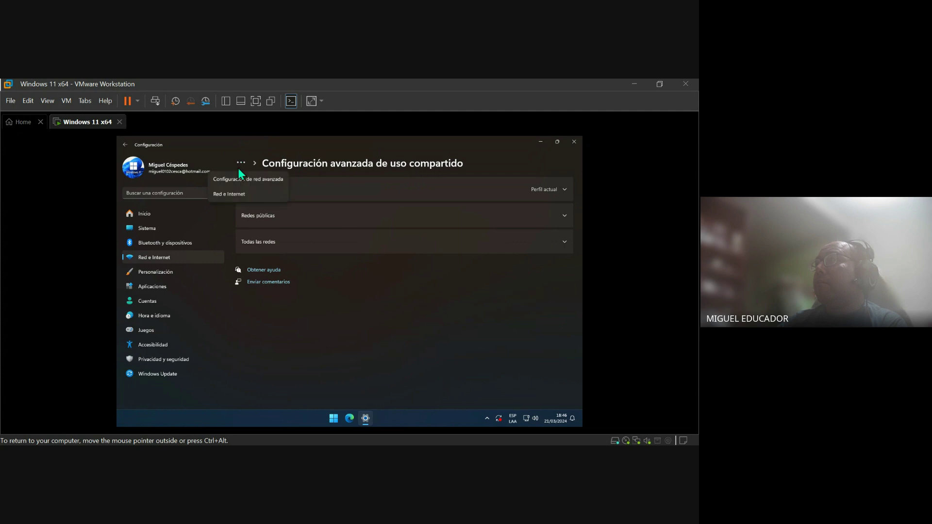
click(238, 194)
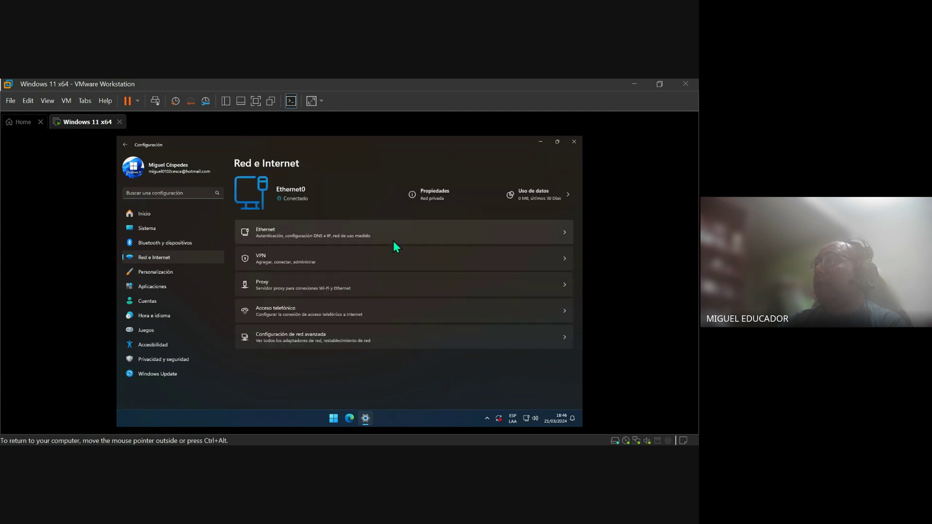
click(363, 339)
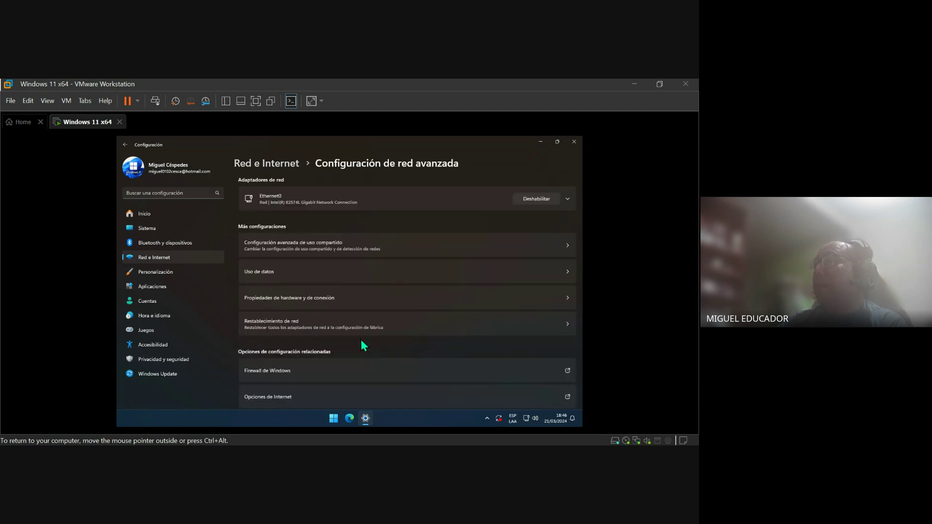
click(249, 163)
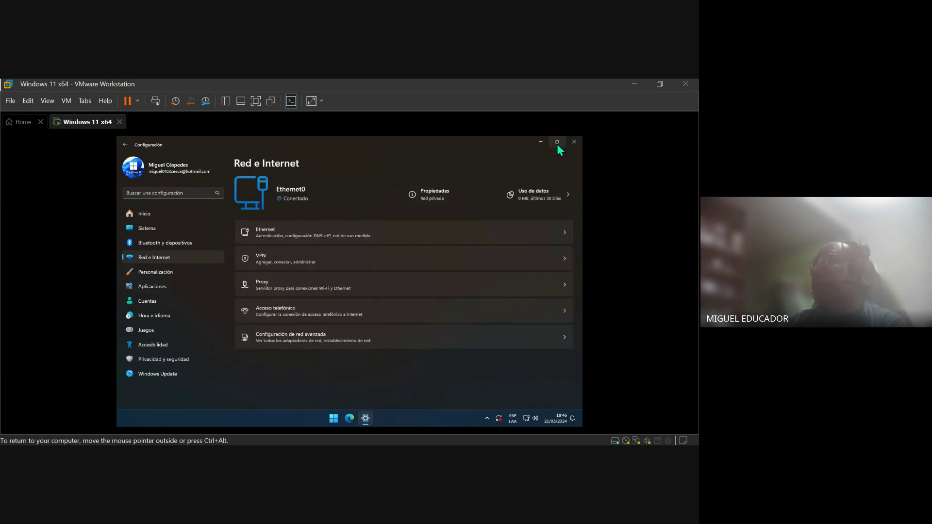
Reopen Settings on Windows Update and install the 2023-11 Windows 11 Version 23H2 update
click(574, 141)
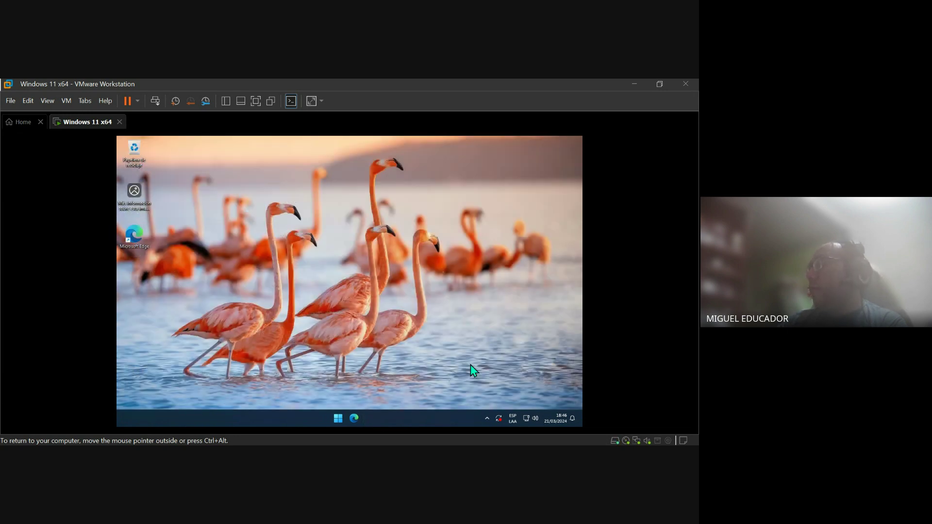
click(498, 419)
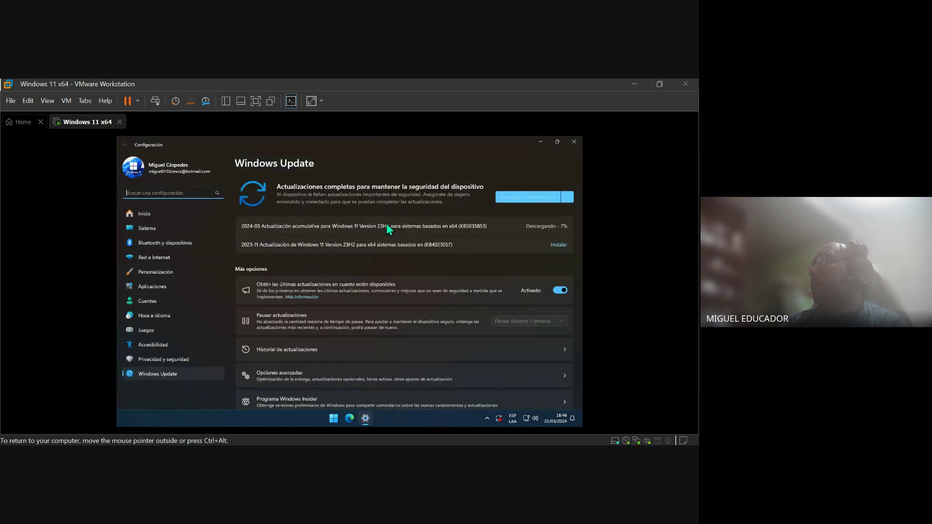
click(558, 245)
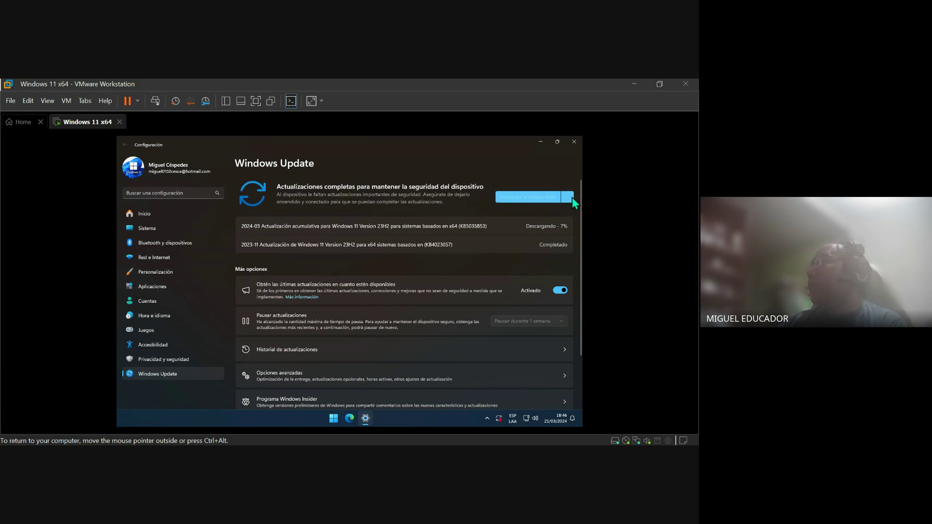
Try navy blue, then green, as the accent colour and check Windows Update progress
click(176, 270)
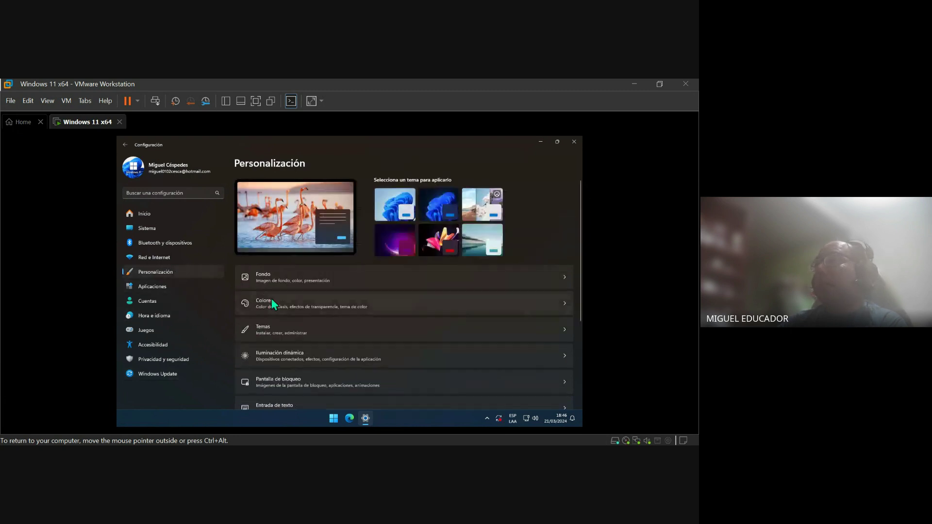
click(302, 305)
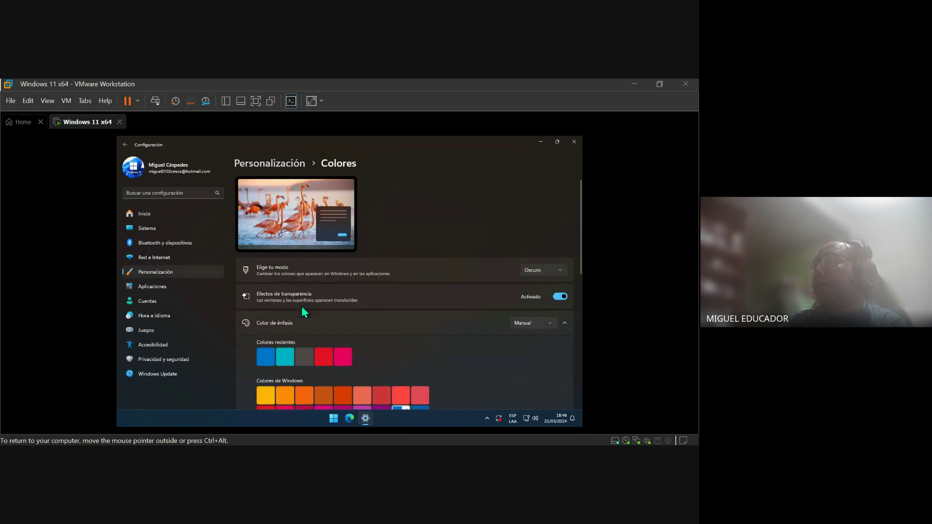
scroll(409, 342, down, 1)
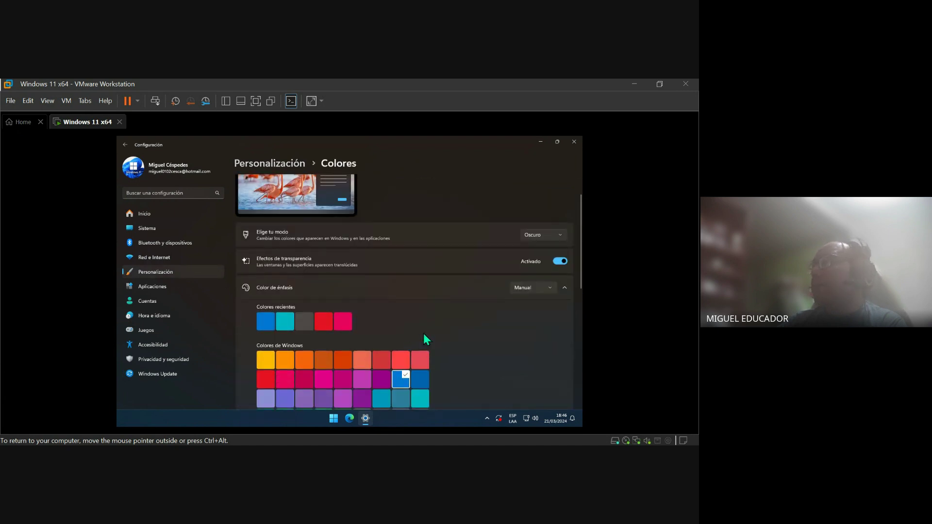
scroll(423, 333, down, 2)
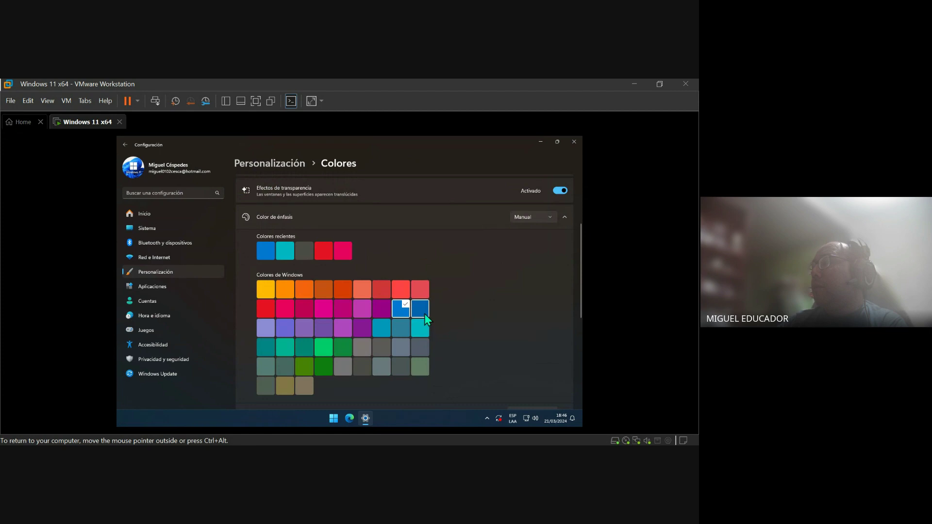
click(425, 314)
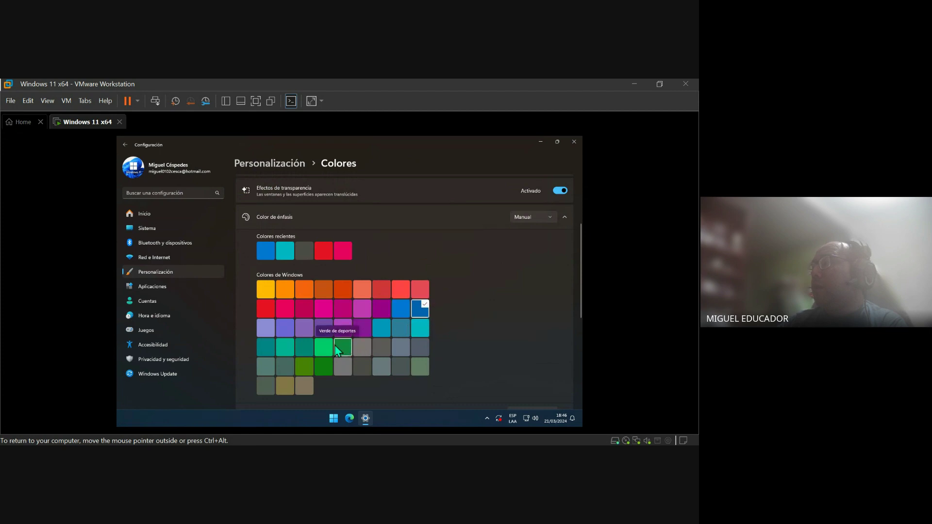
click(319, 366)
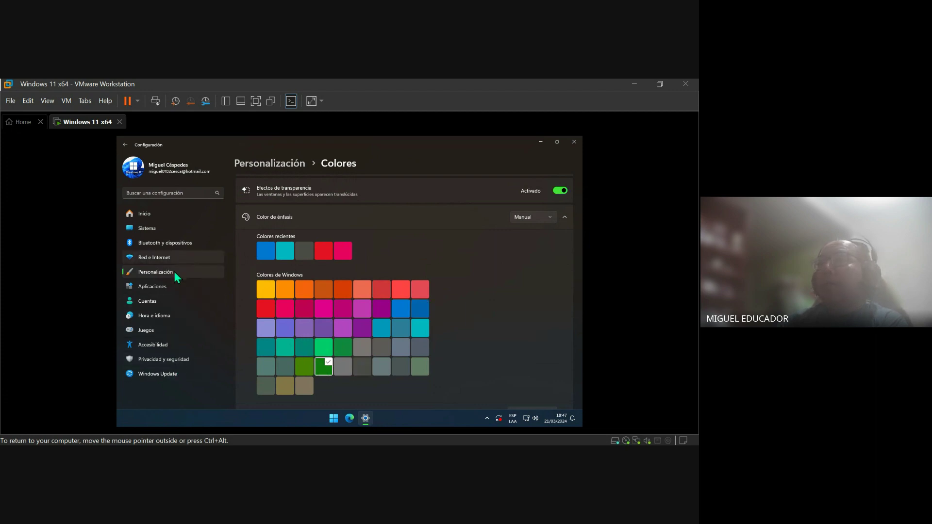
click(179, 374)
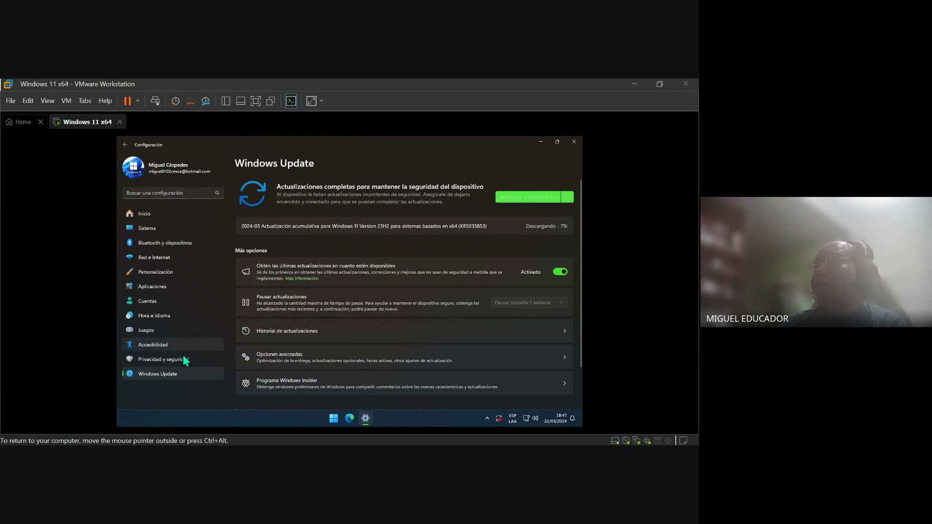
Turn off transparency effects in Colores and check Windows Update progress
click(175, 276)
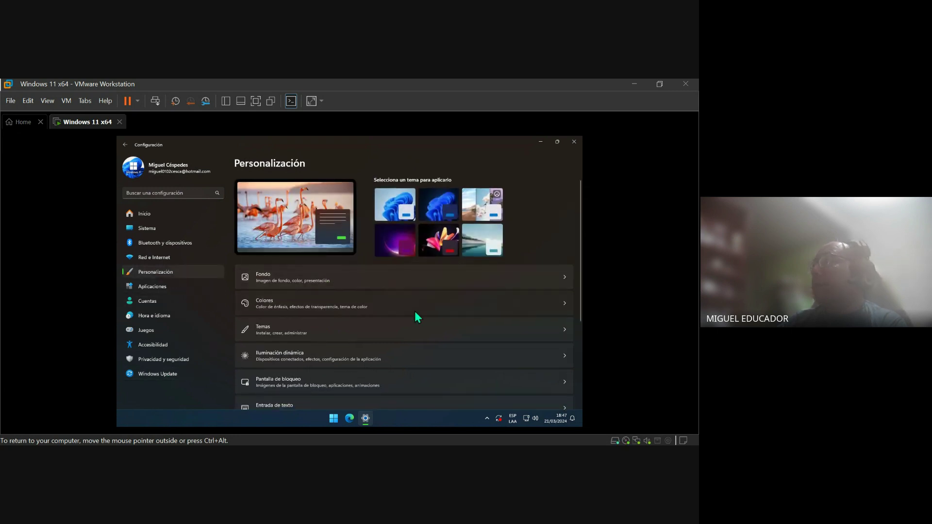
click(493, 312)
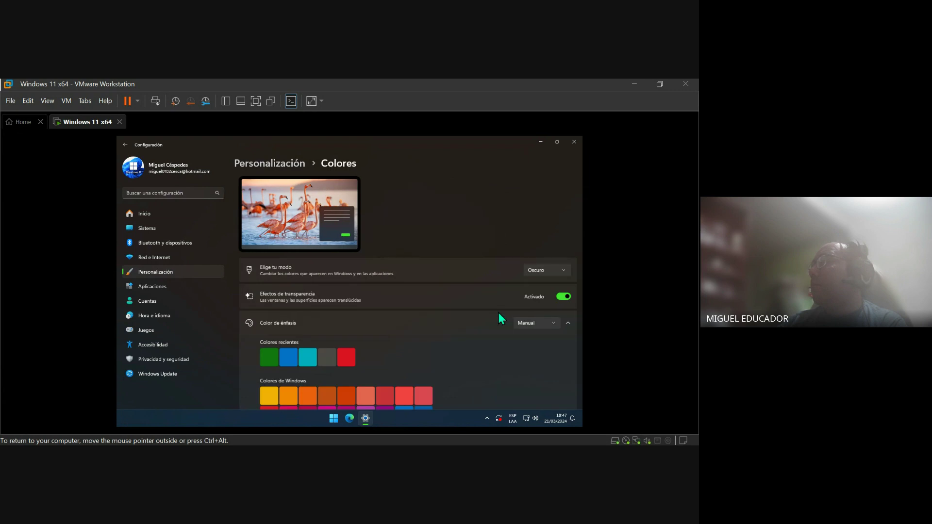
click(562, 298)
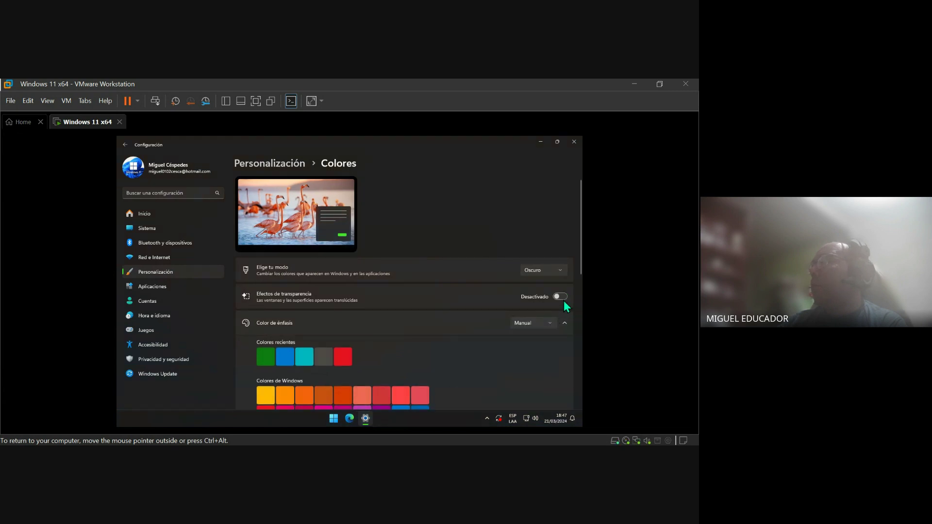
click(173, 373)
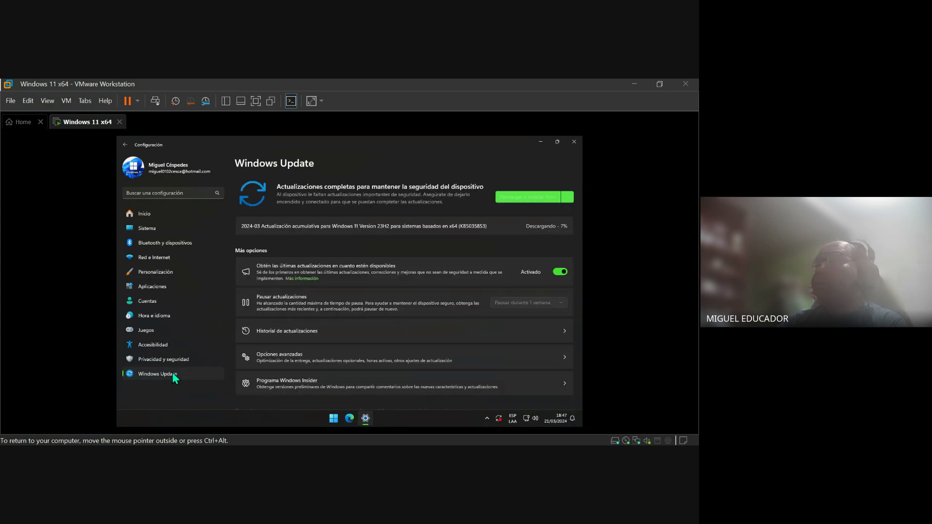
Turn transparency effects back on and set the accent colour to Automático
click(176, 271)
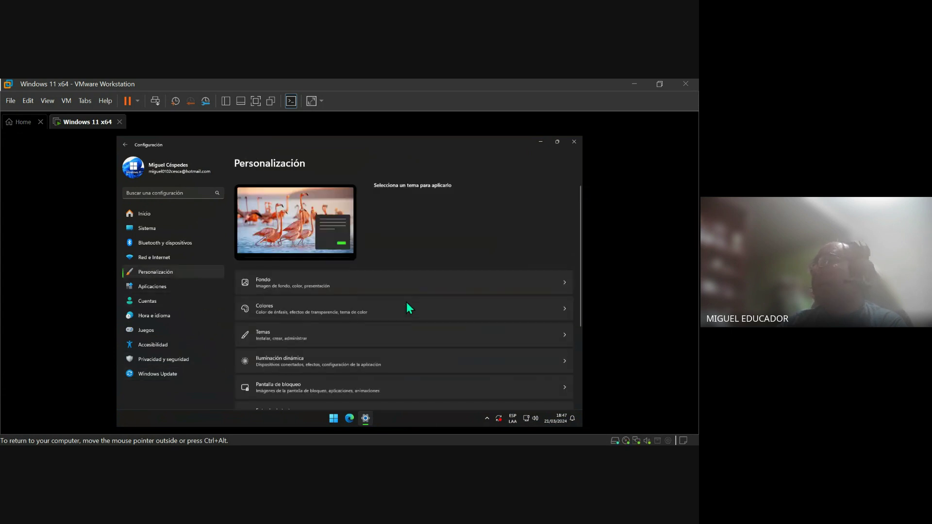
click(560, 303)
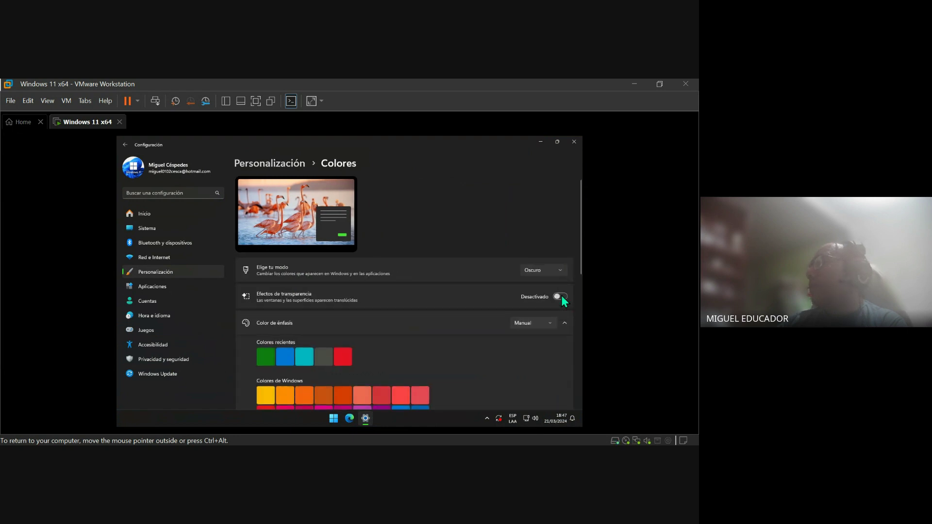
click(560, 296)
click(550, 323)
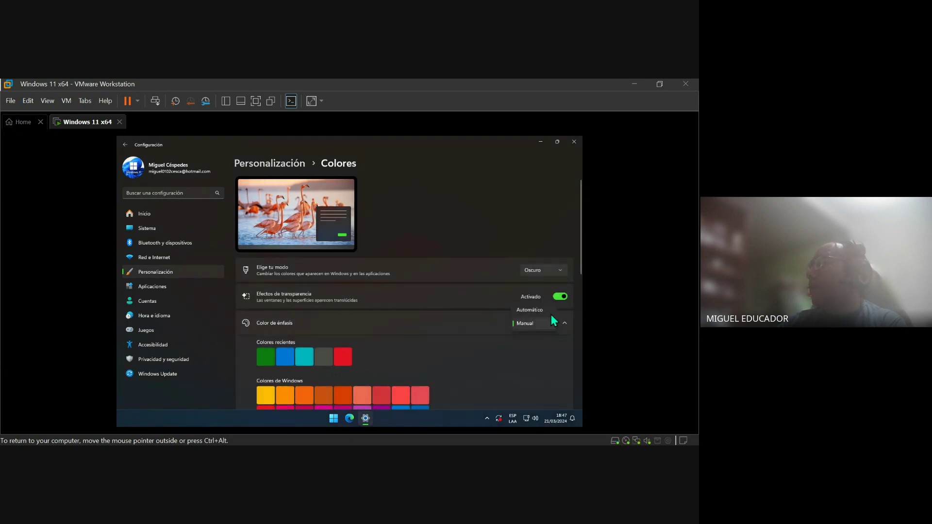
click(551, 313)
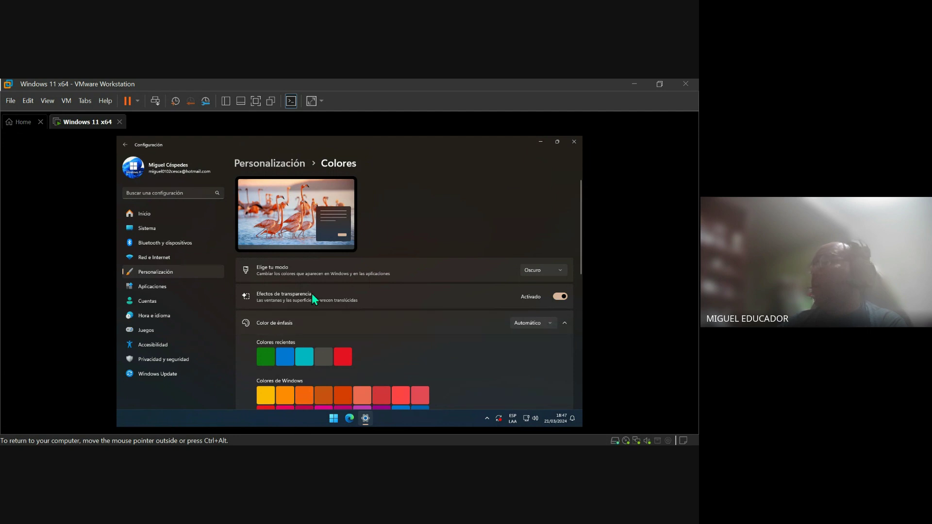
click(178, 375)
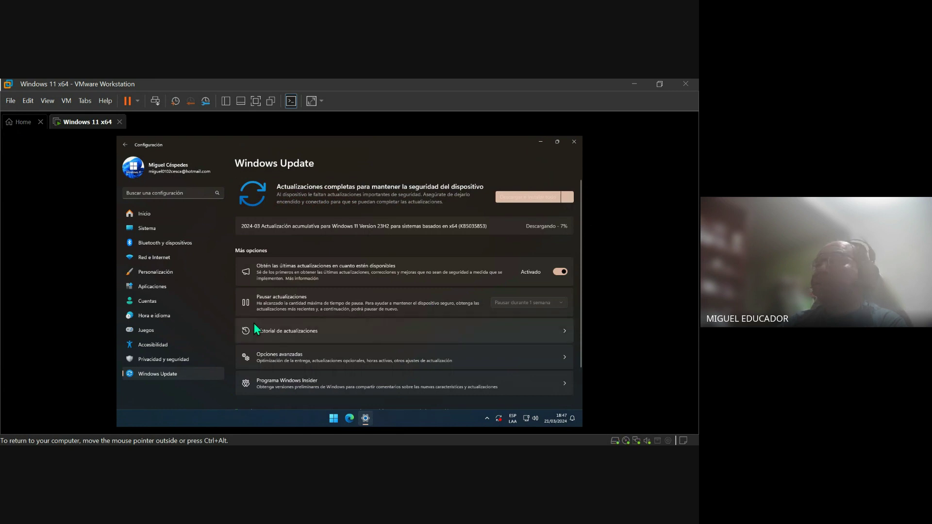
Switch the accent colour to Manual and choose red, then return to Windows Update
click(185, 286)
click(185, 273)
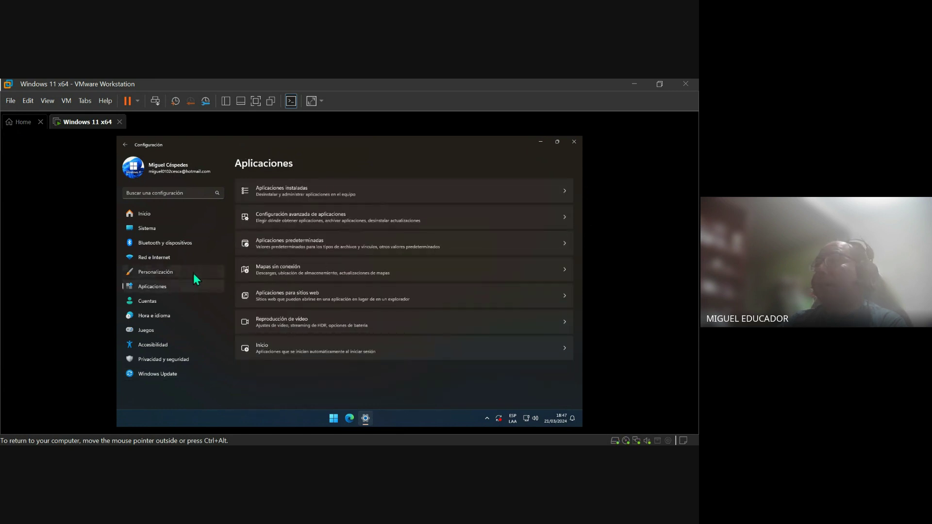
click(442, 315)
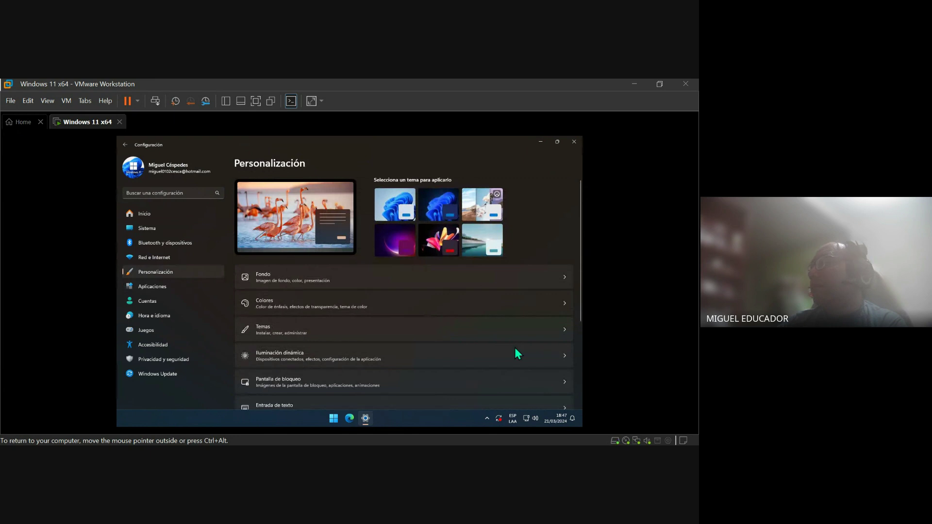
scroll(533, 386, down, 2)
scroll(526, 386, down, 1)
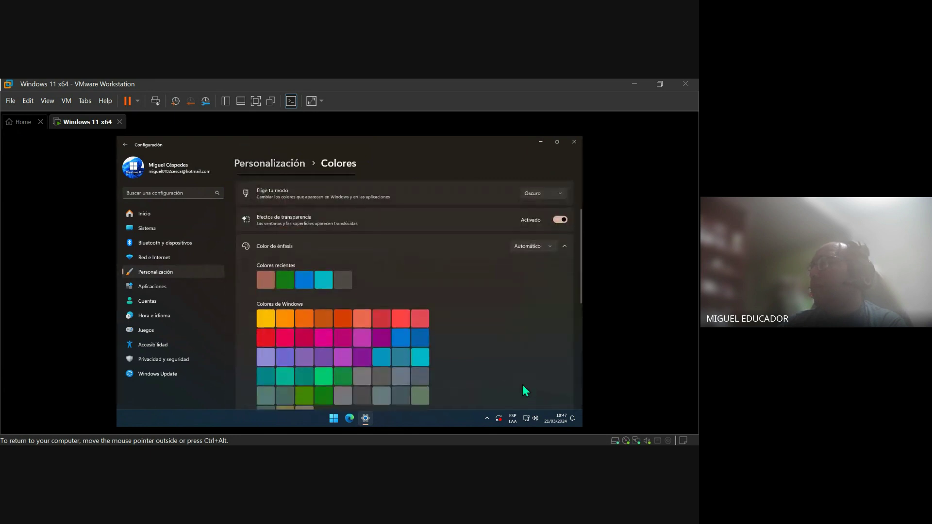
scroll(428, 314, up, 1)
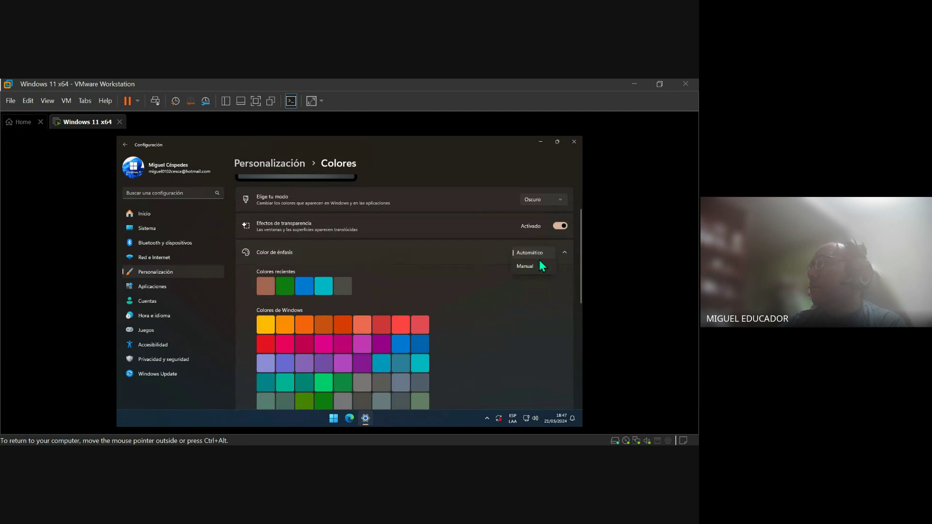
click(540, 266)
scroll(421, 340, down, 1)
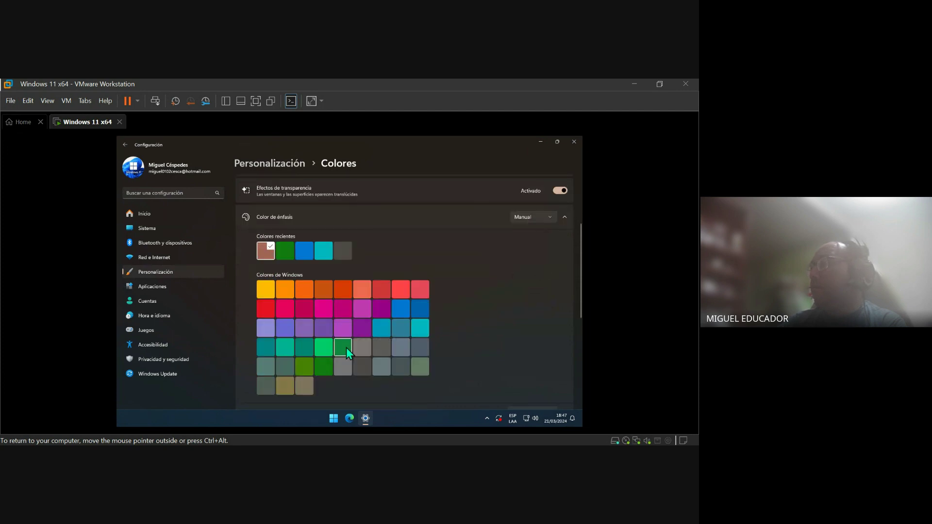
click(268, 305)
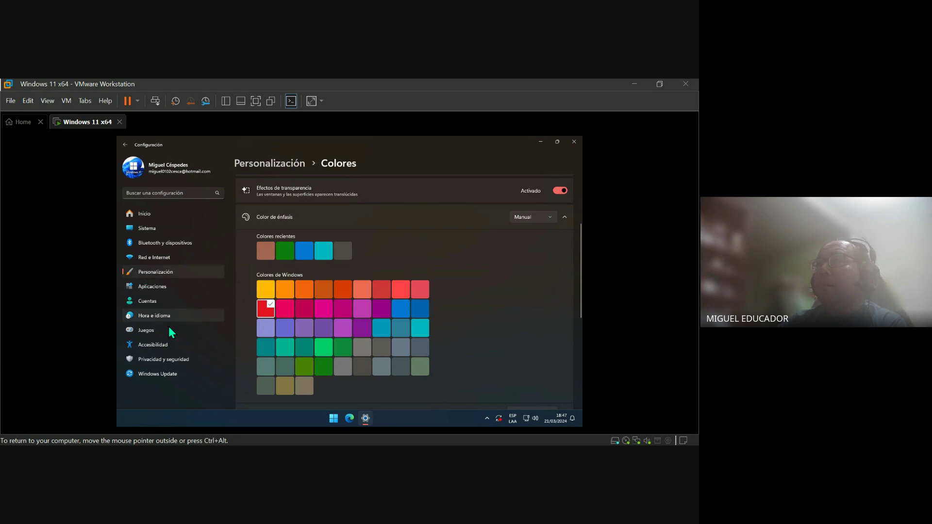
click(166, 373)
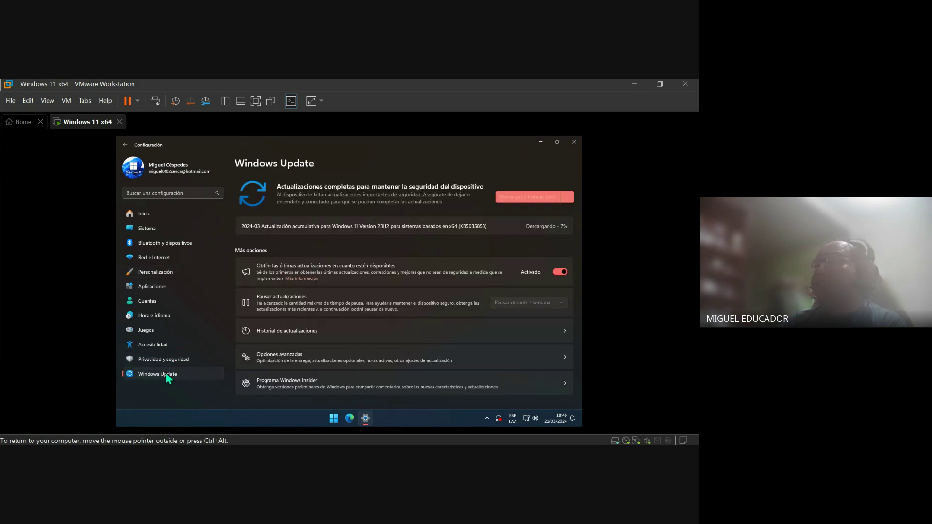
Change the accent colour to Azul grisáceo and return to Windows Update
click(162, 285)
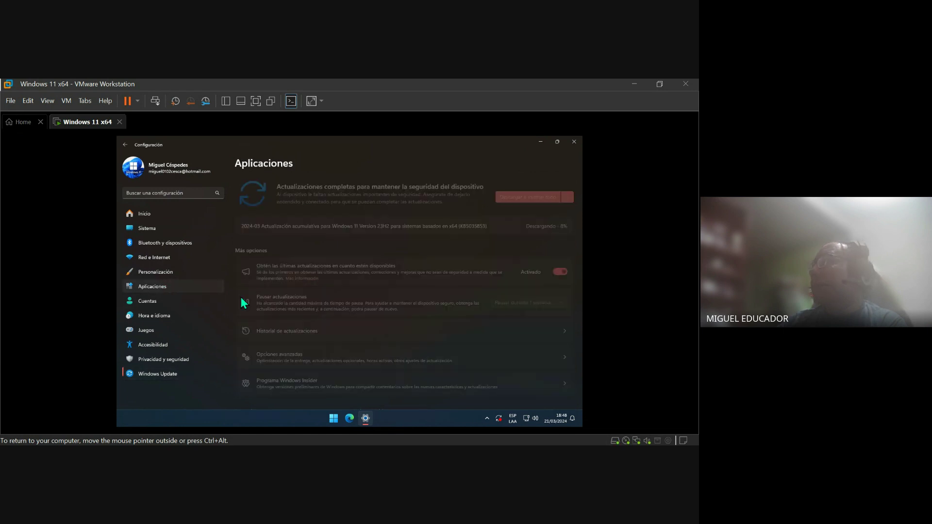
click(183, 274)
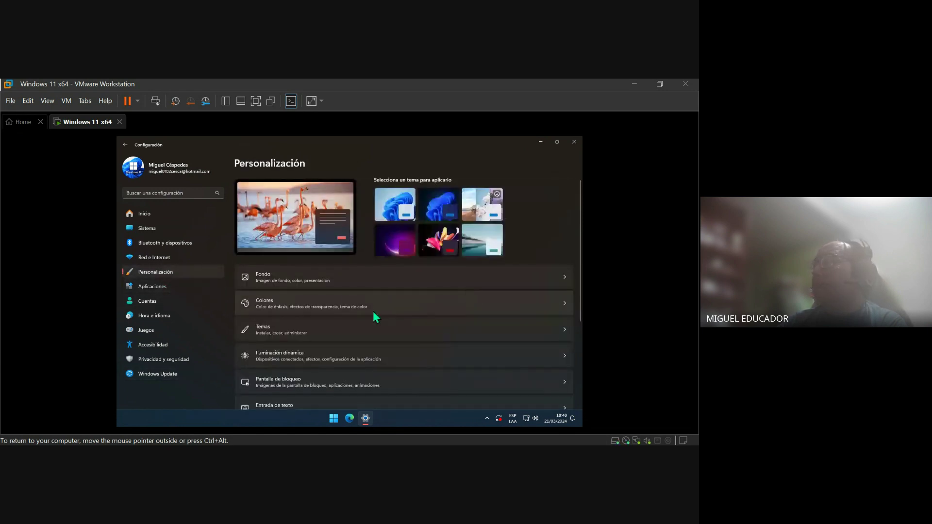
click(340, 305)
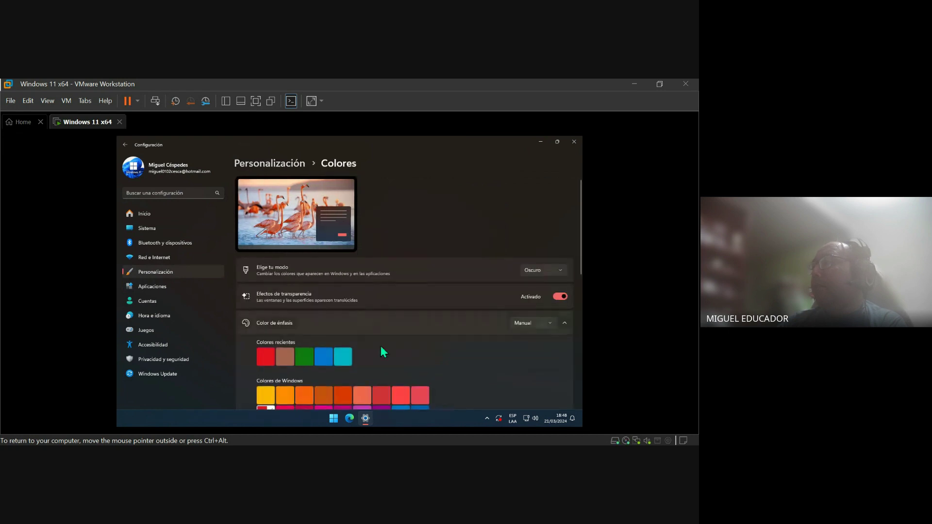
scroll(388, 357, down, 2)
scroll(403, 356, up, 1)
scroll(400, 357, down, 2)
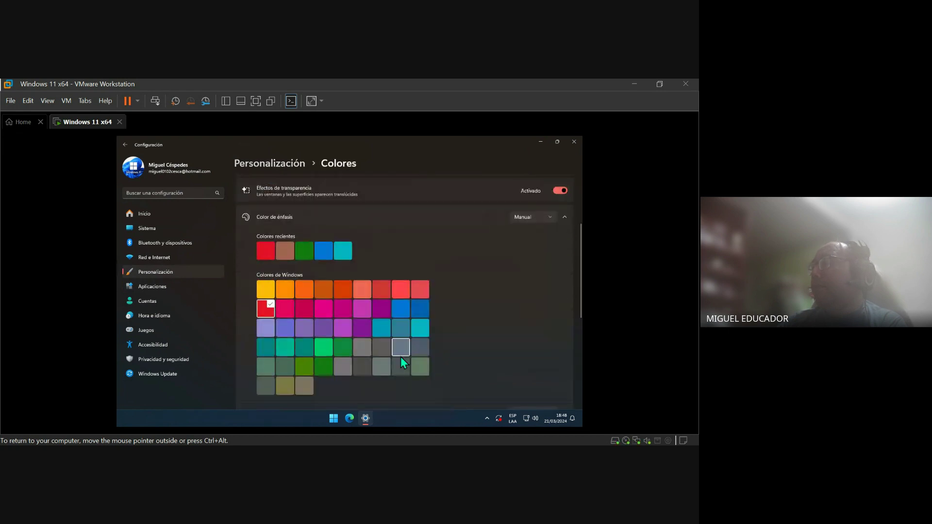
click(381, 368)
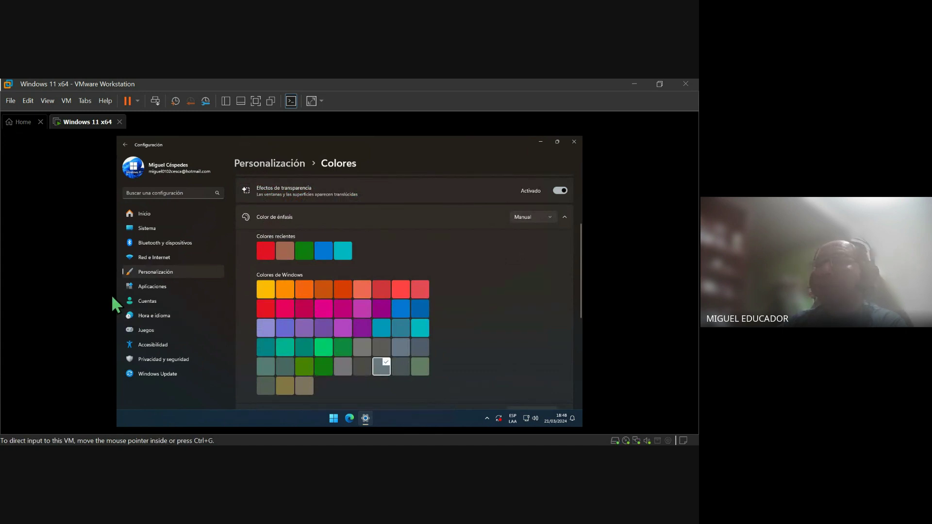
click(161, 369)
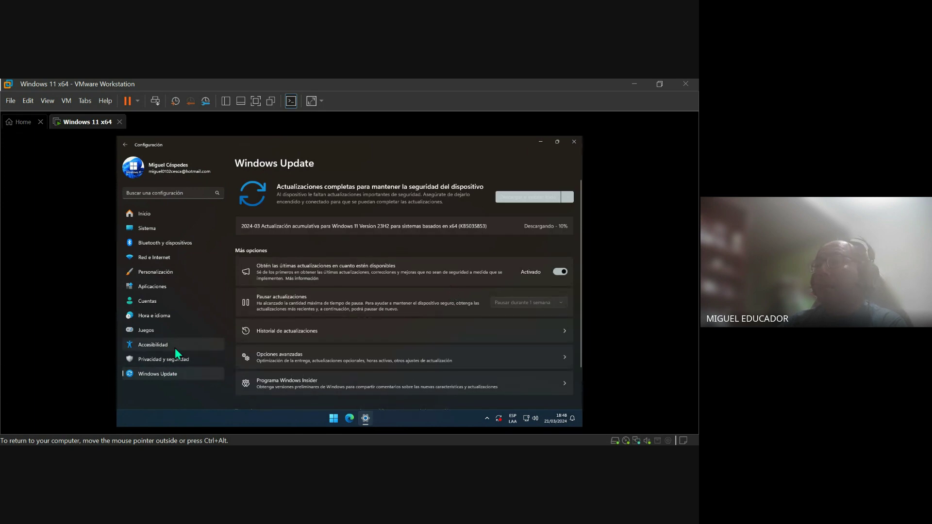
Turn off transparency effects and make dark blue the accent colour
click(180, 286)
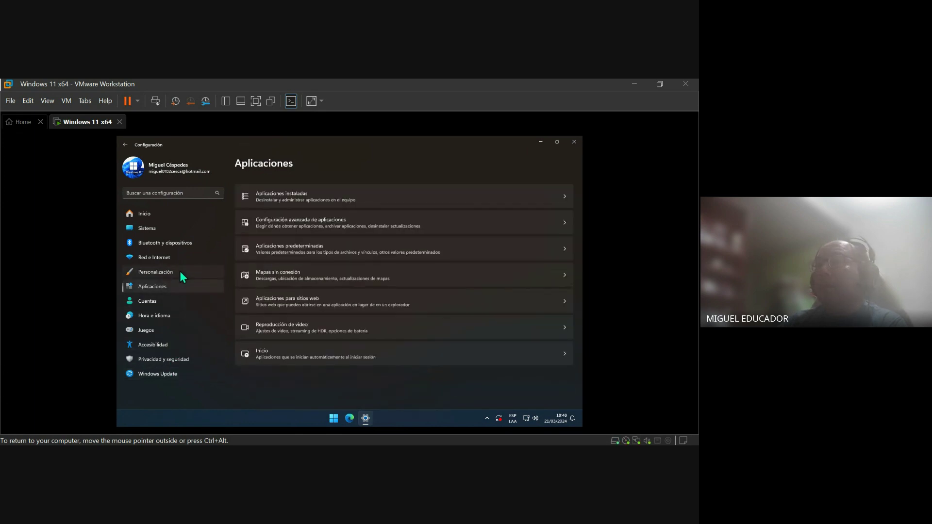
click(181, 272)
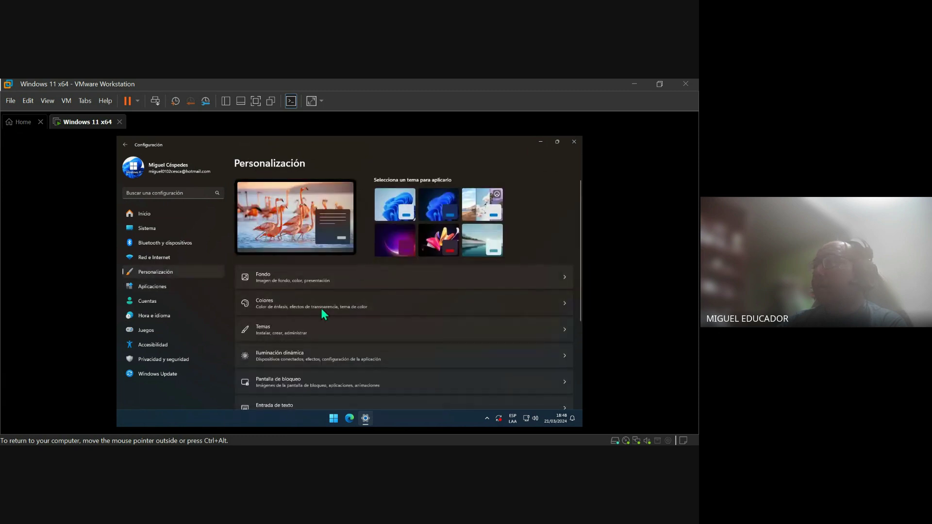
click(315, 307)
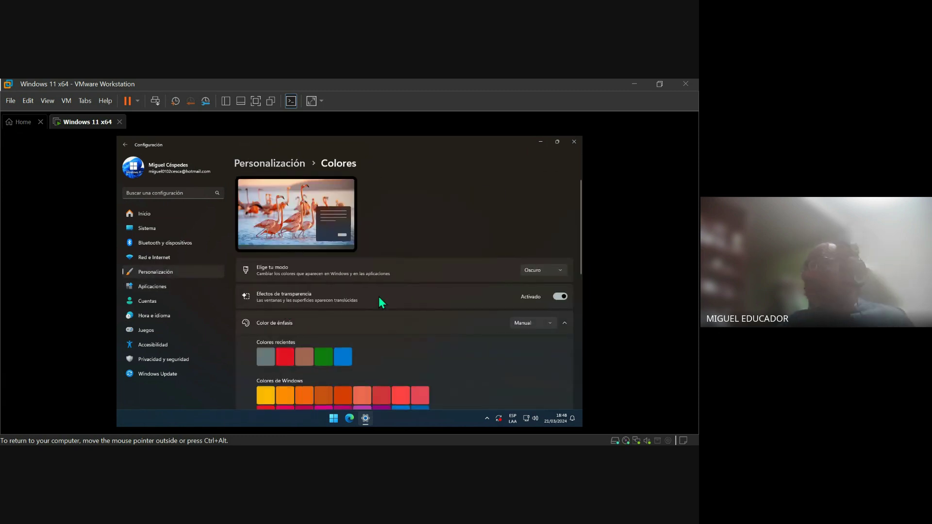
click(538, 321)
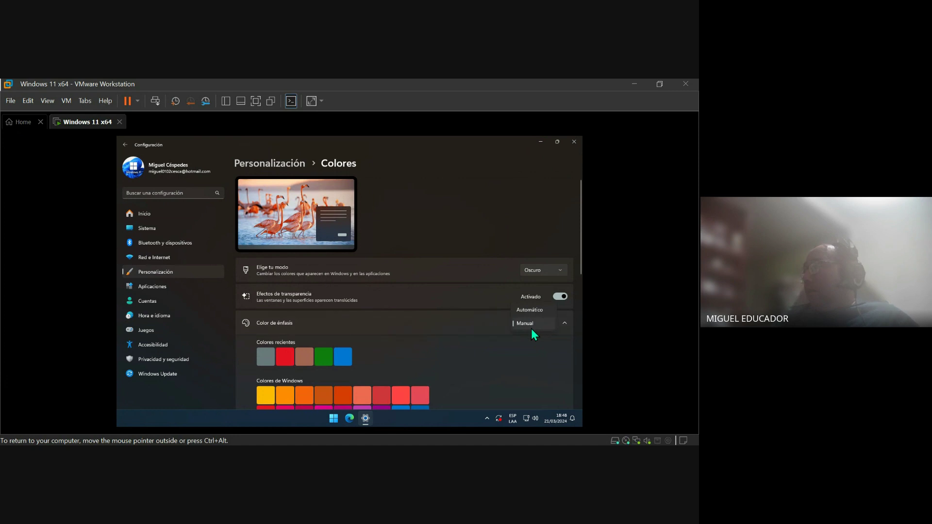
click(530, 309)
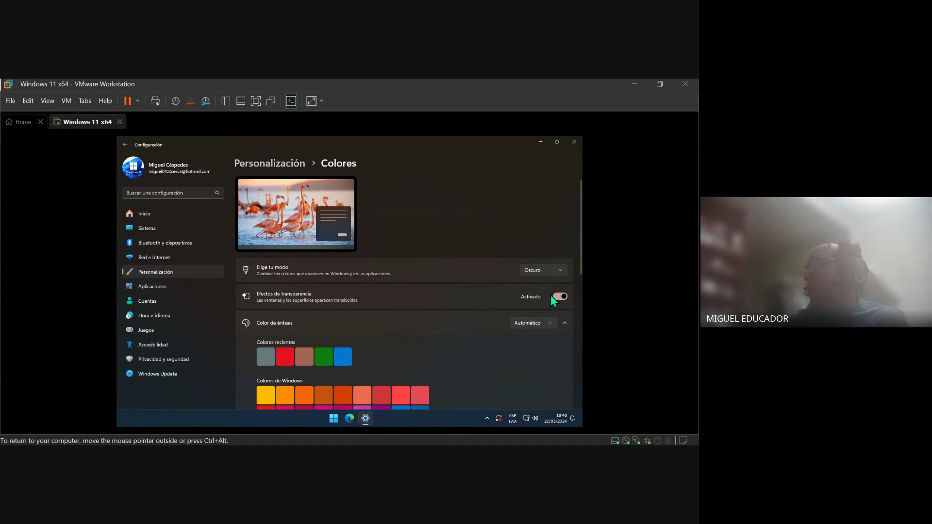
click(557, 296)
scroll(537, 336, down, 2)
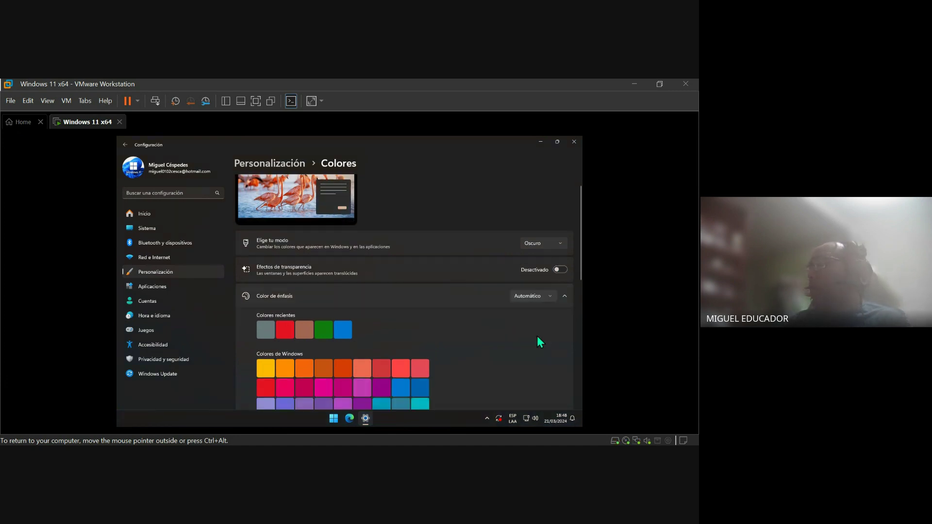
scroll(448, 340, down, 3)
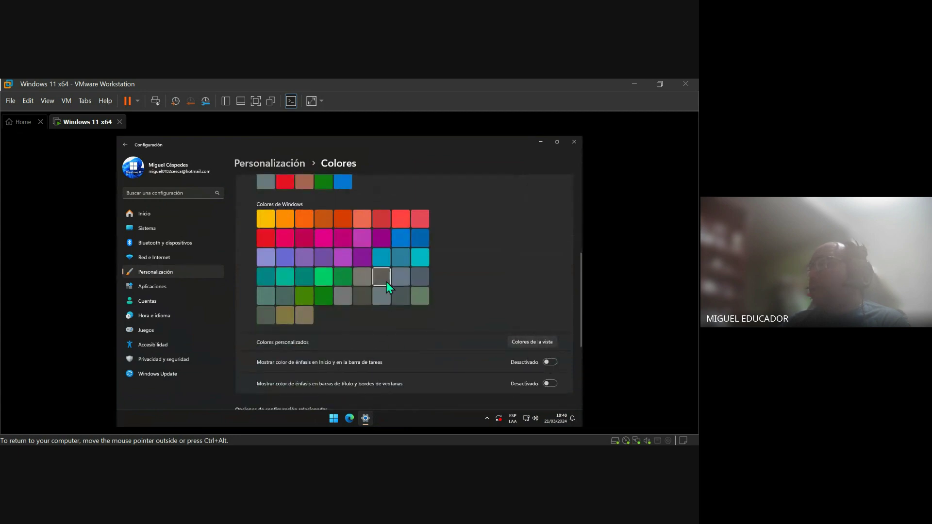
click(420, 239)
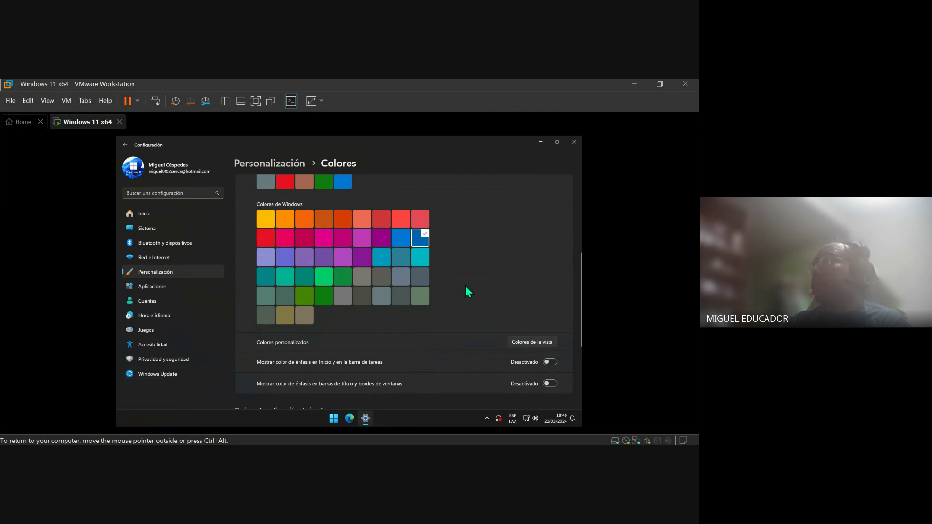
click(174, 374)
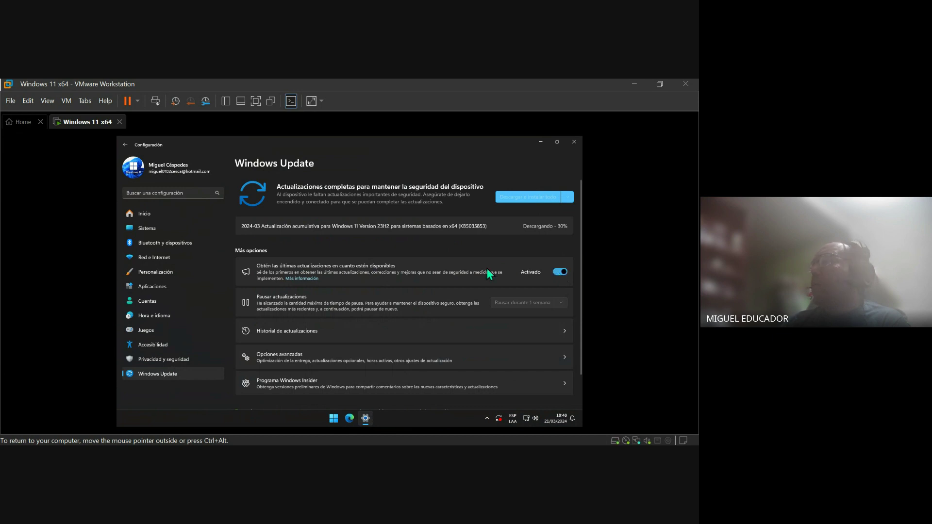
Limit Delivery Optimization bandwidth by percentage, enabling both limits and lowering background downloads to 5%
scroll(408, 340, down, 2)
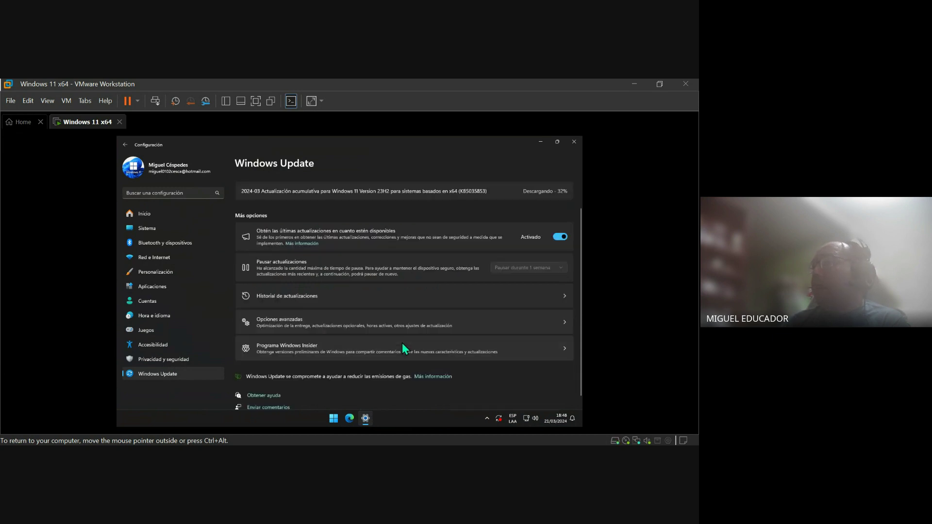
click(292, 324)
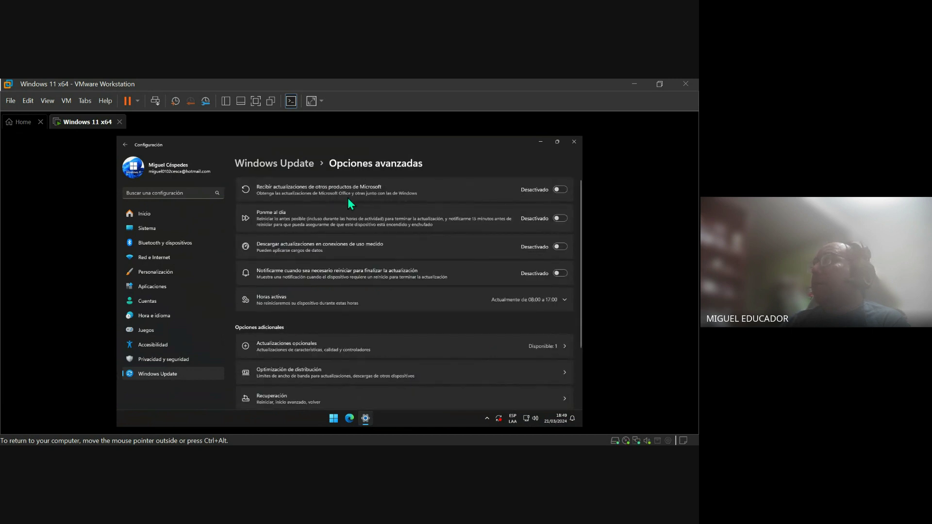
scroll(364, 331, down, 2)
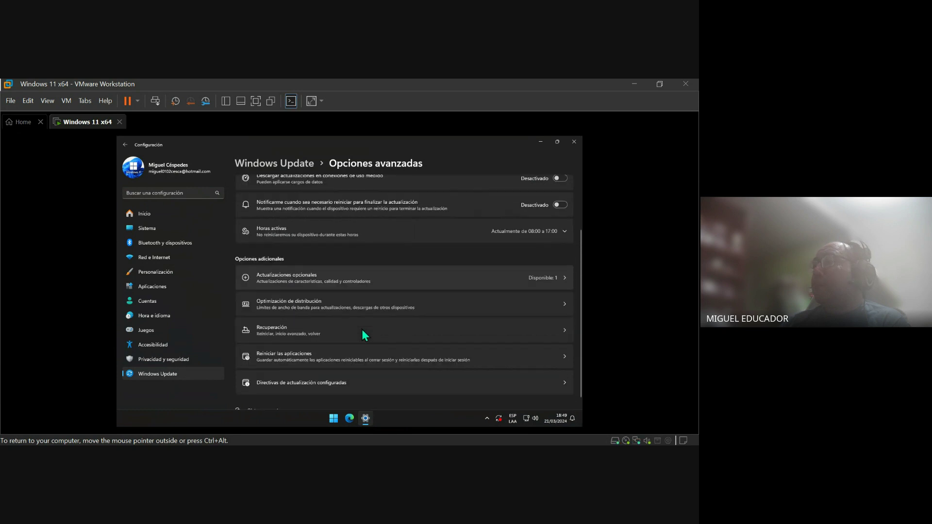
click(329, 309)
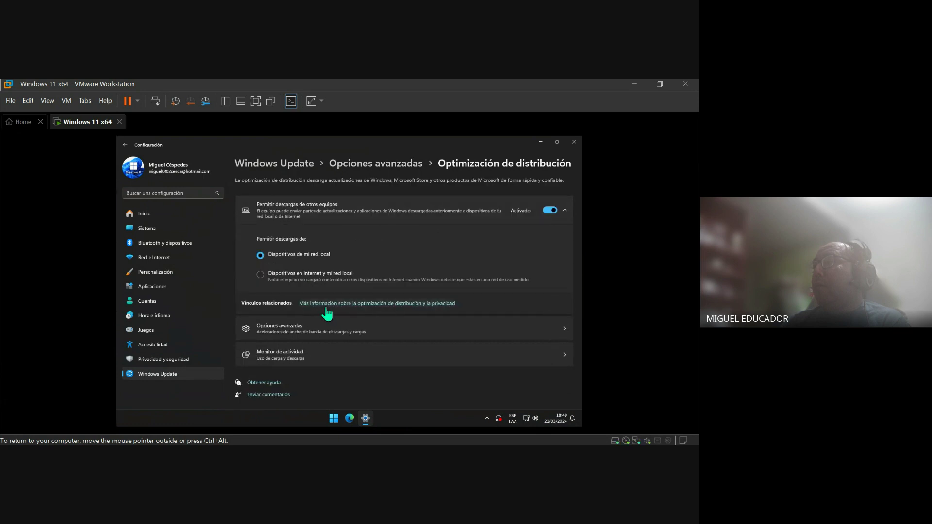
click(306, 328)
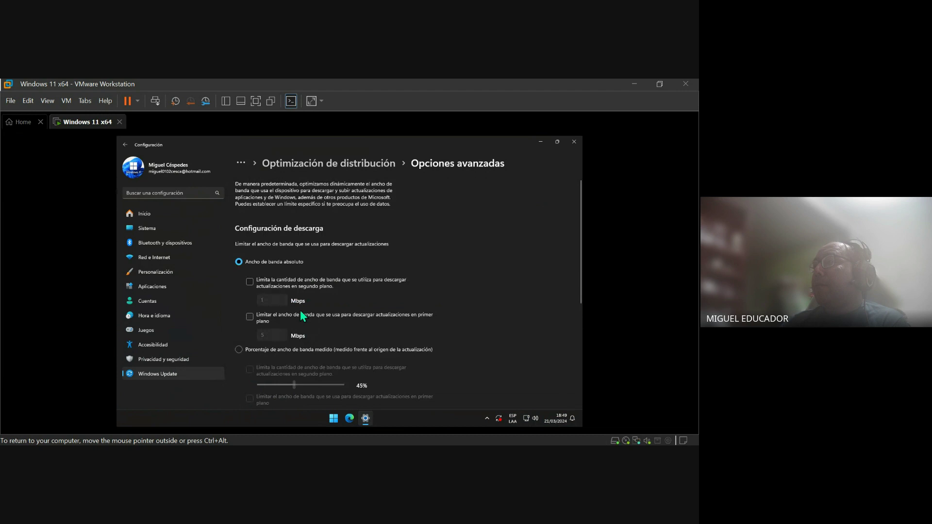
scroll(299, 311, down, 1)
click(297, 315)
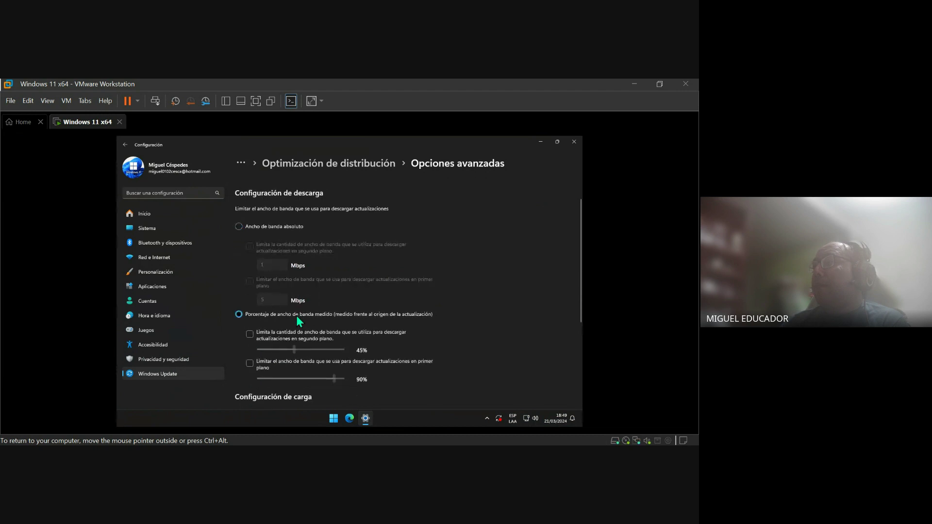
click(252, 335)
click(252, 365)
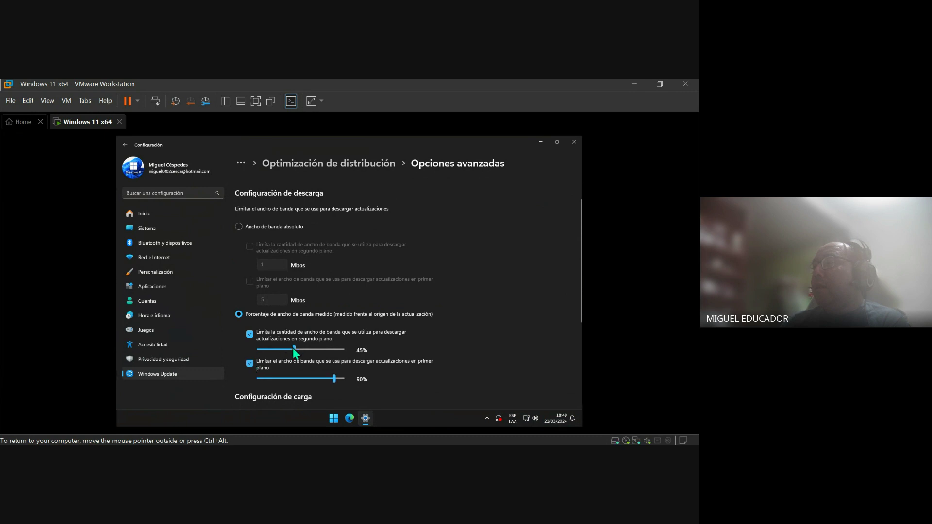
drag(293, 348, 232, 380)
Revisit the Delivery Optimization bandwidth options, then go back to the main Windows Update page
click(174, 373)
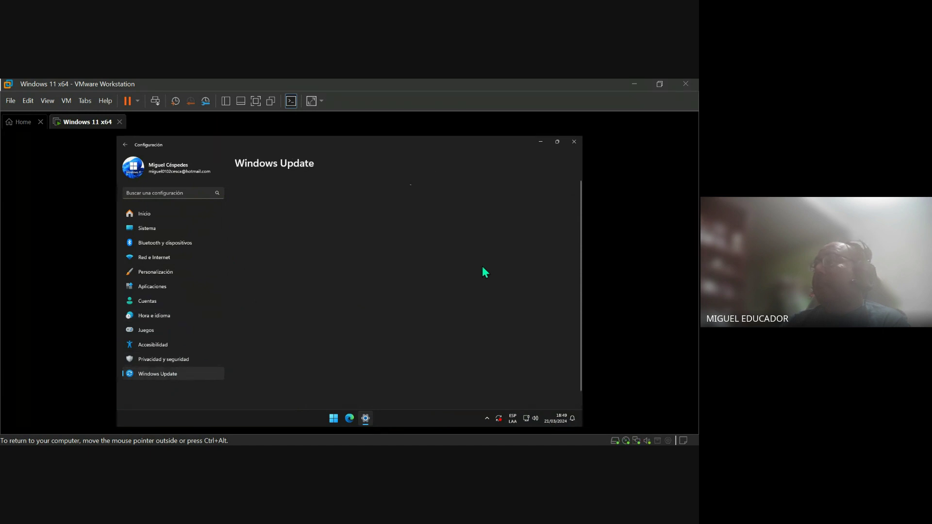
scroll(447, 313, down, 2)
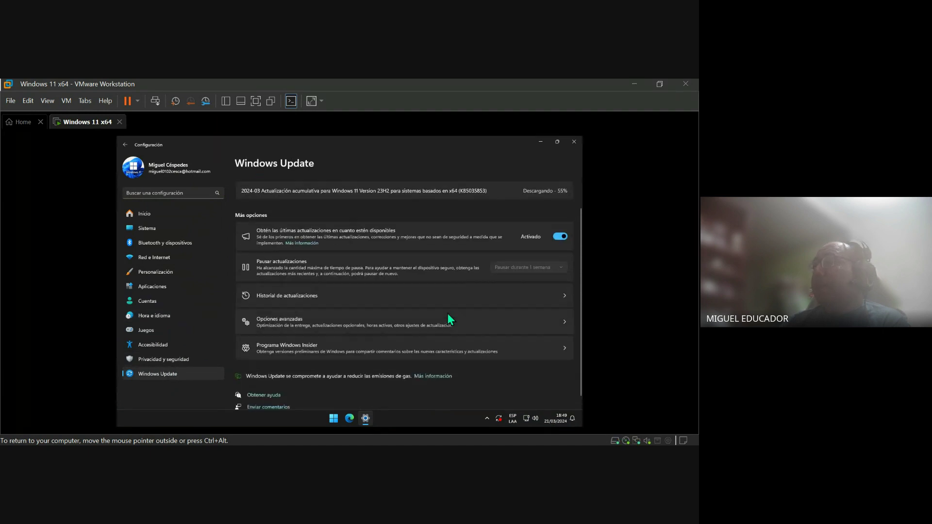
click(334, 328)
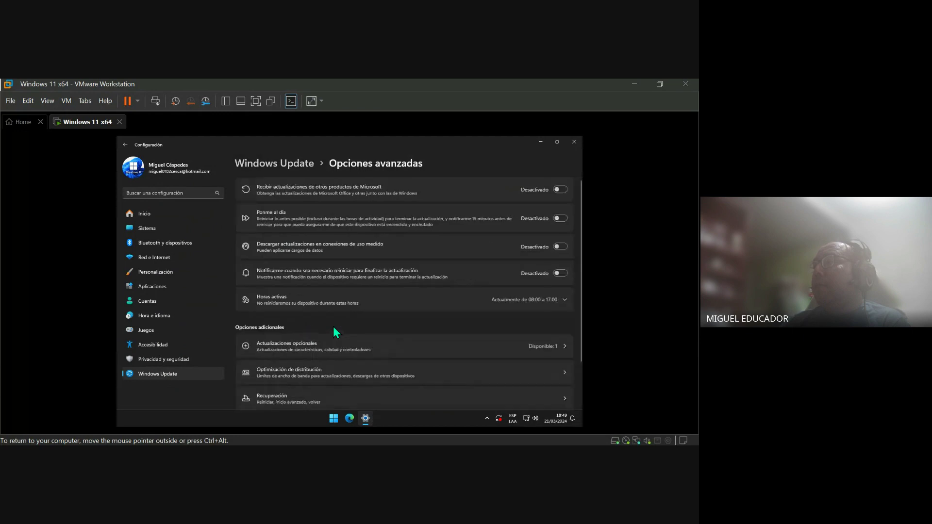
scroll(340, 329, down, 3)
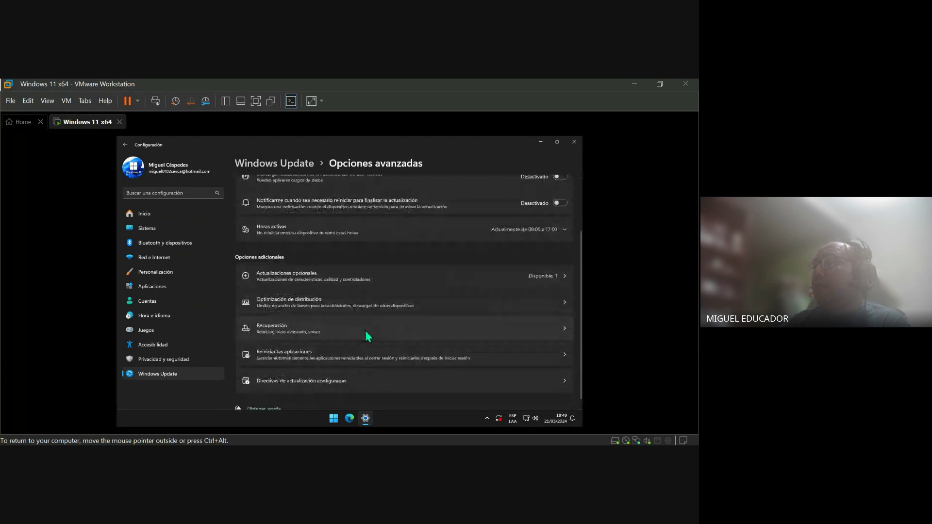
click(334, 310)
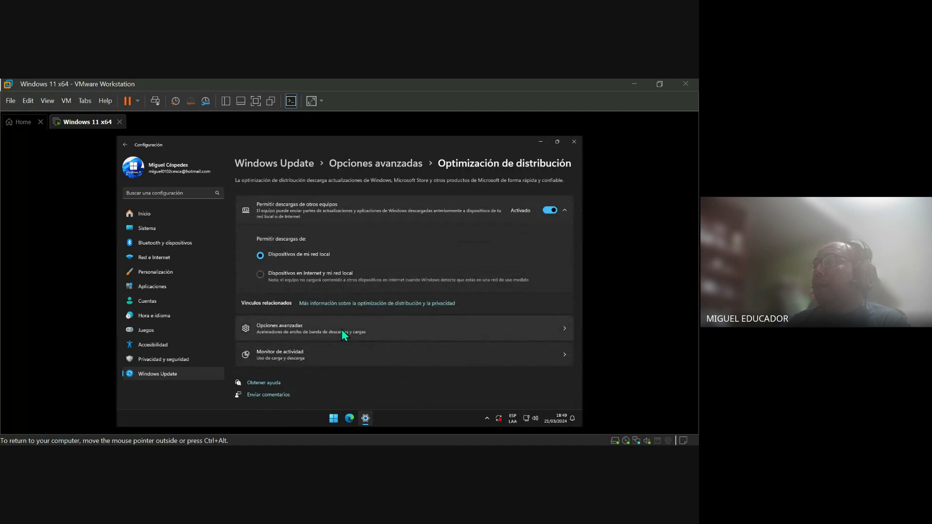
click(341, 328)
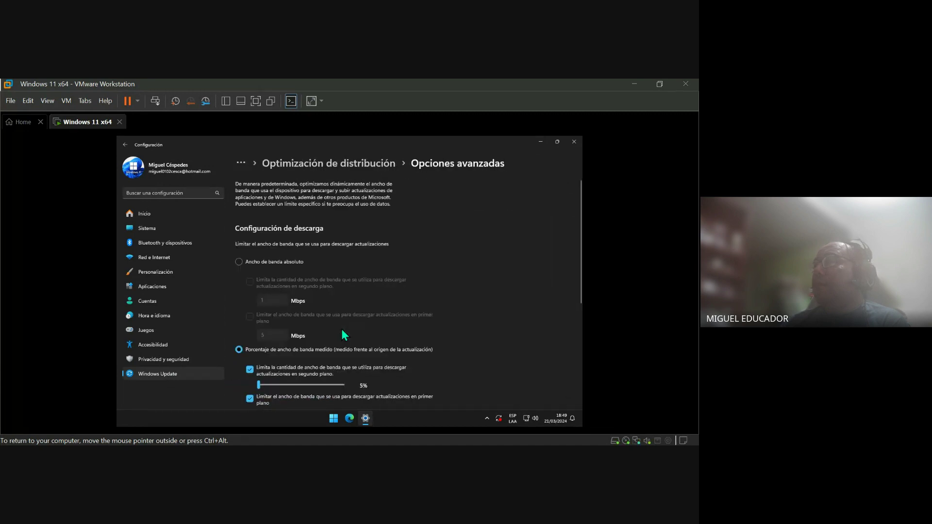
scroll(342, 329, down, 3)
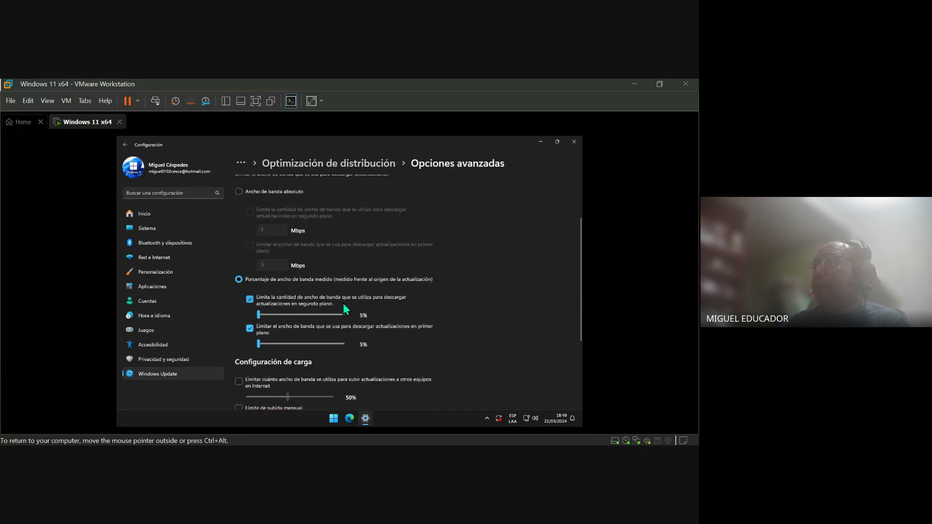
scroll(345, 302, down, 2)
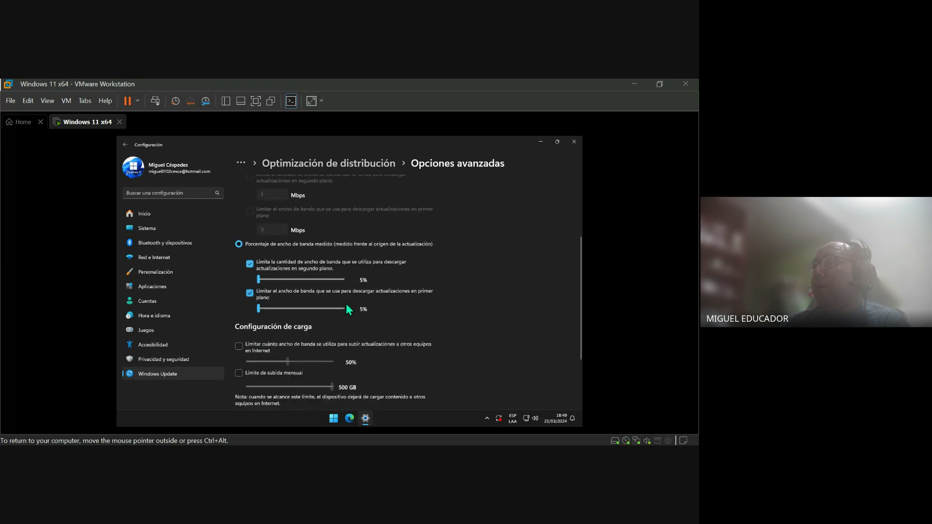
click(204, 370)
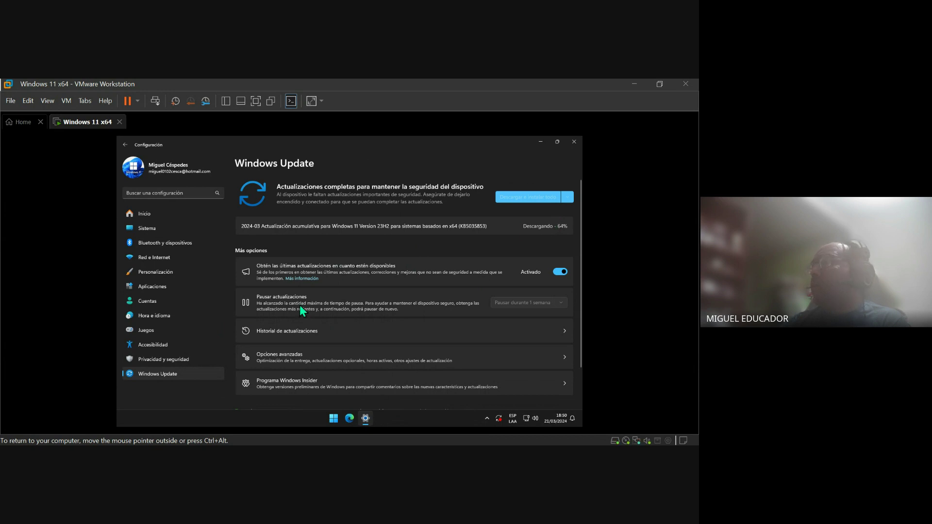
Untick both the background and foreground download bandwidth limits, then return to Windows Update
click(304, 360)
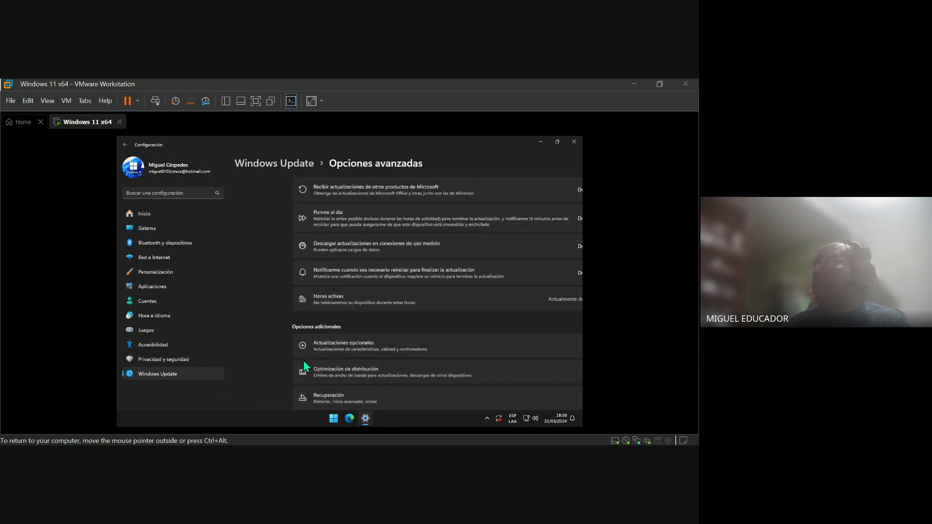
click(295, 370)
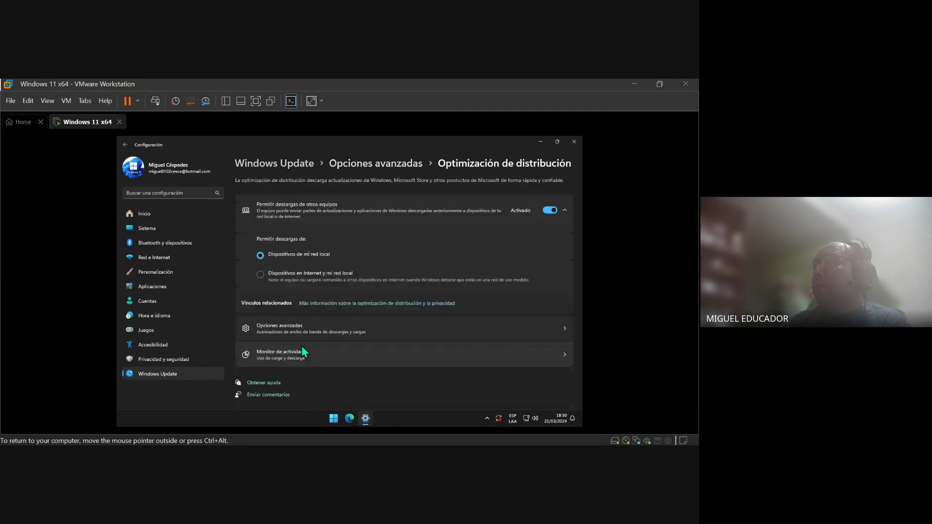
click(298, 332)
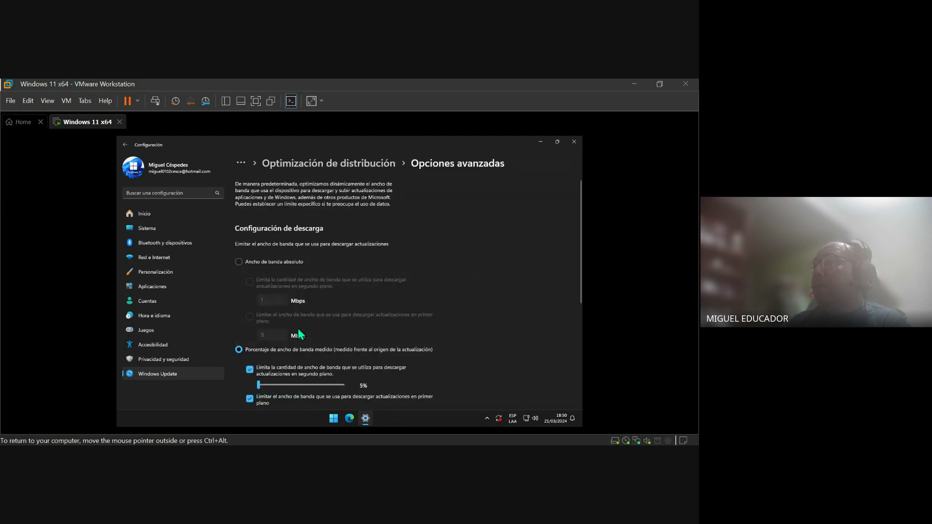
scroll(298, 333, down, 3)
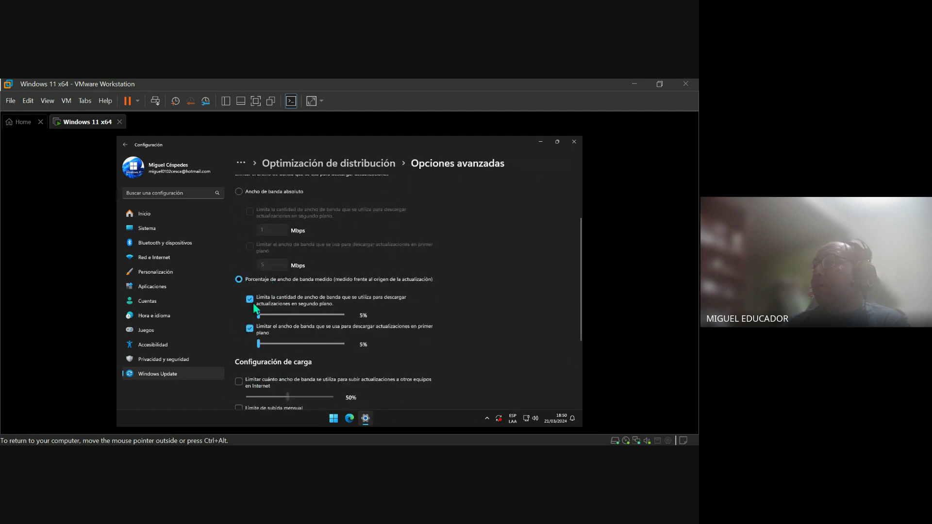
click(250, 301)
click(249, 330)
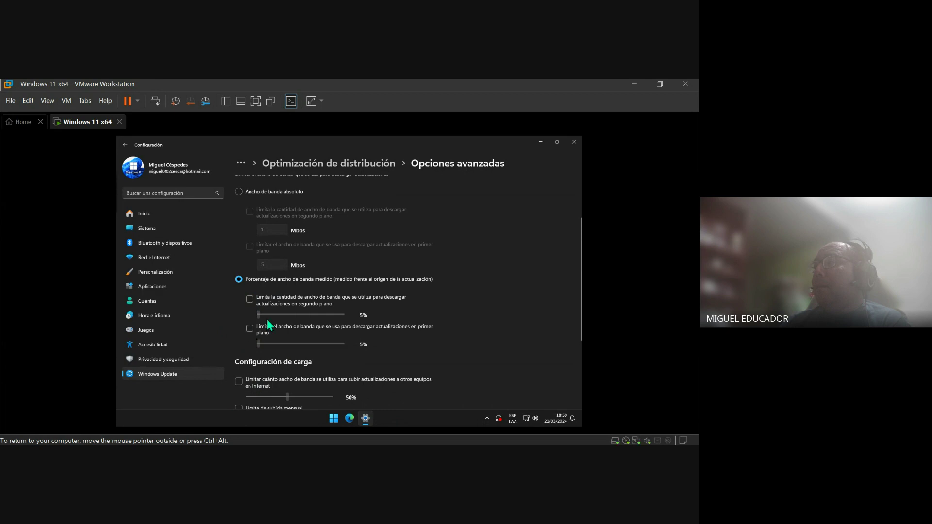
scroll(271, 292, up, 1)
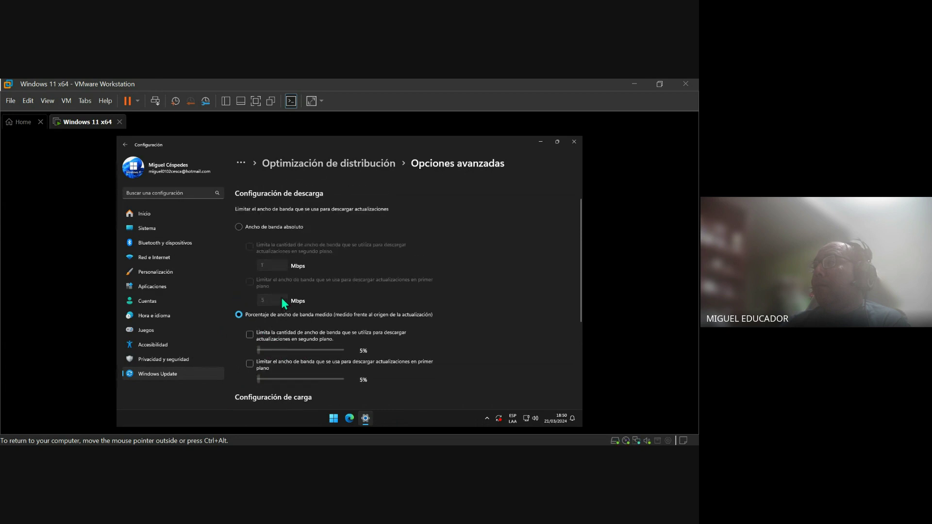
scroll(281, 296, up, 1)
scroll(307, 327, down, 4)
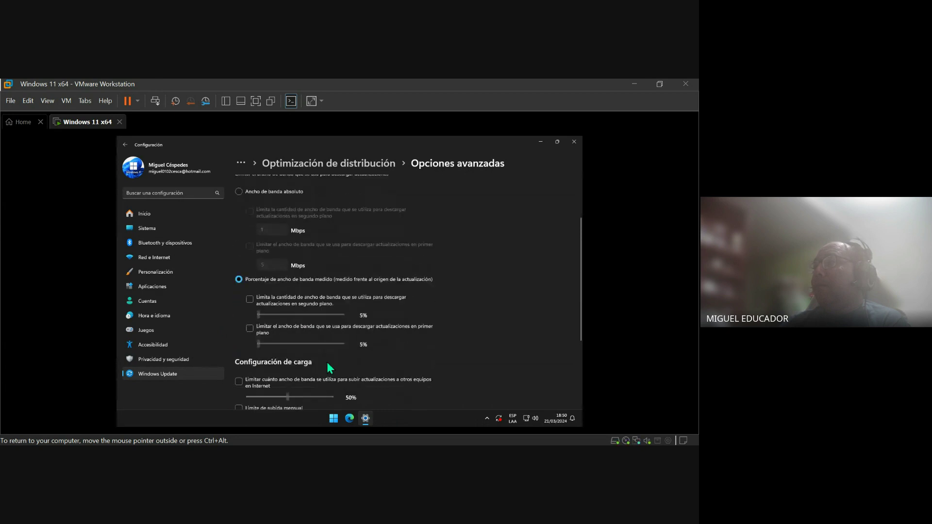
scroll(325, 361, up, 1)
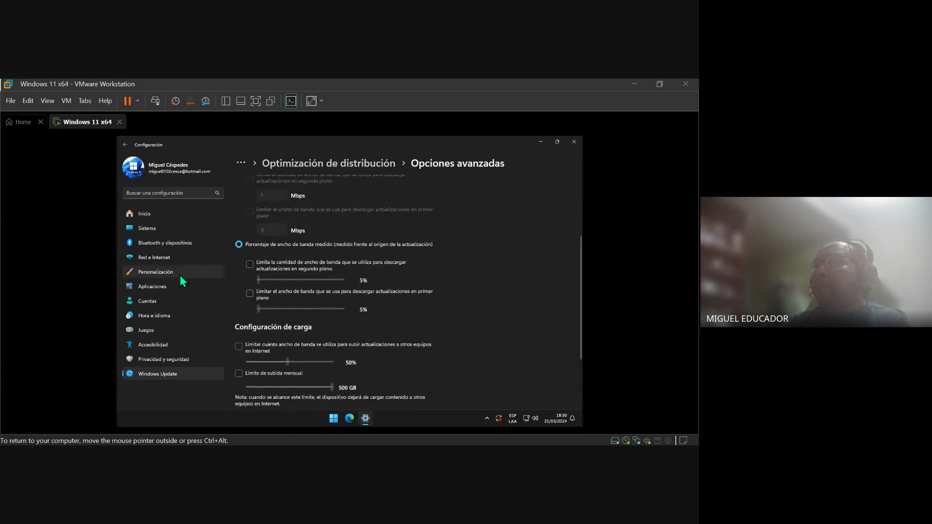
click(178, 376)
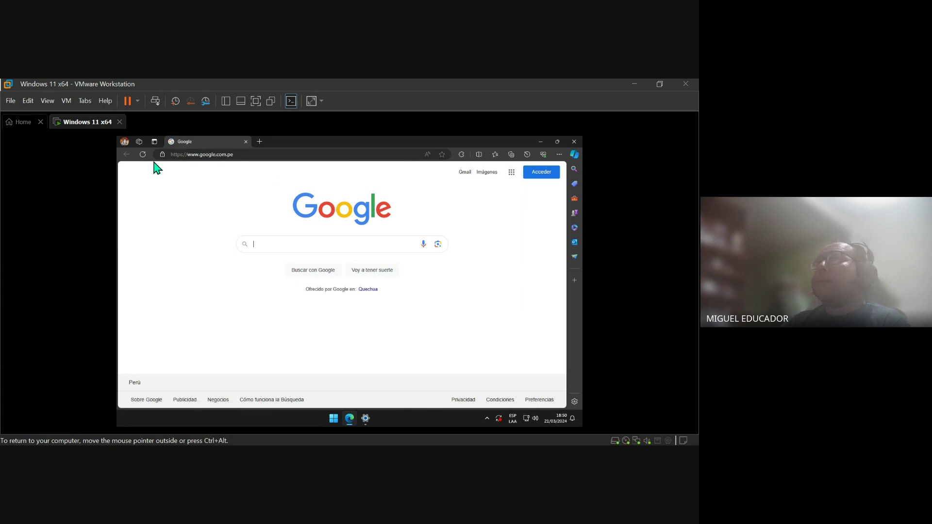
click(124, 143)
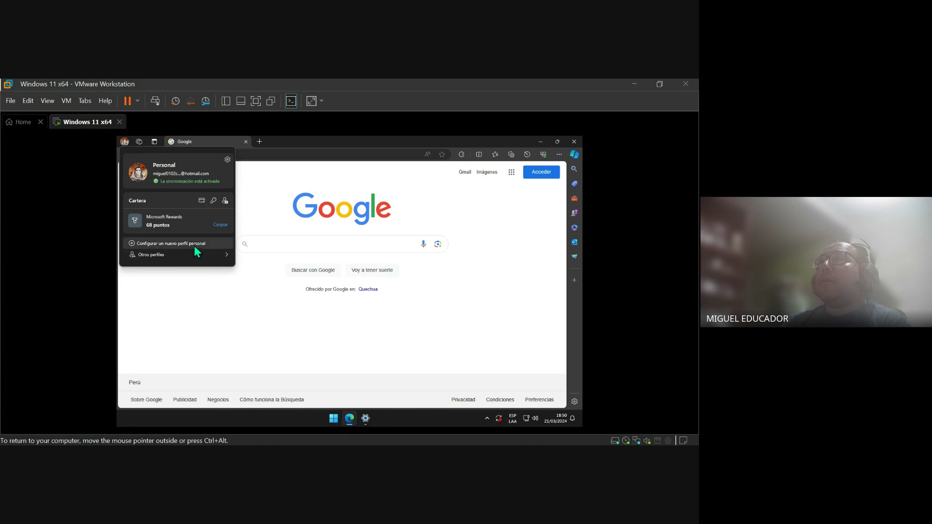
click(228, 159)
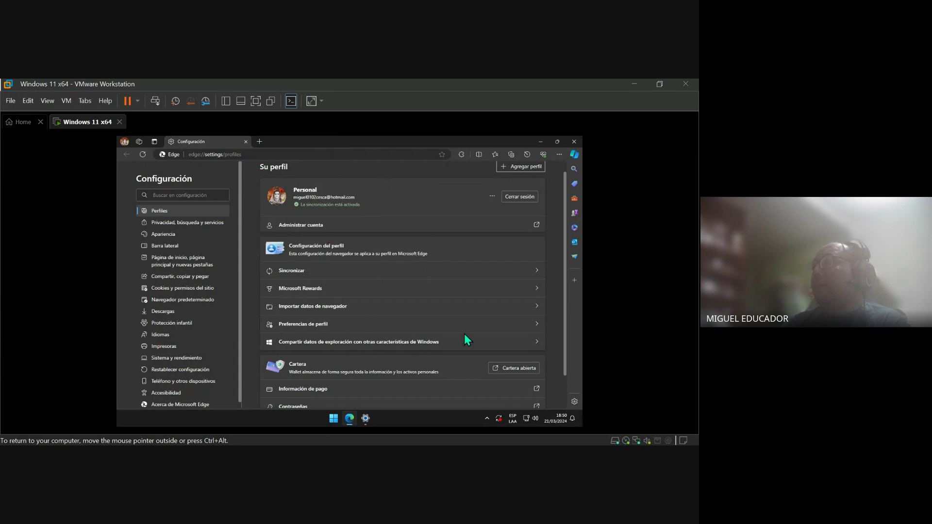
click(323, 333)
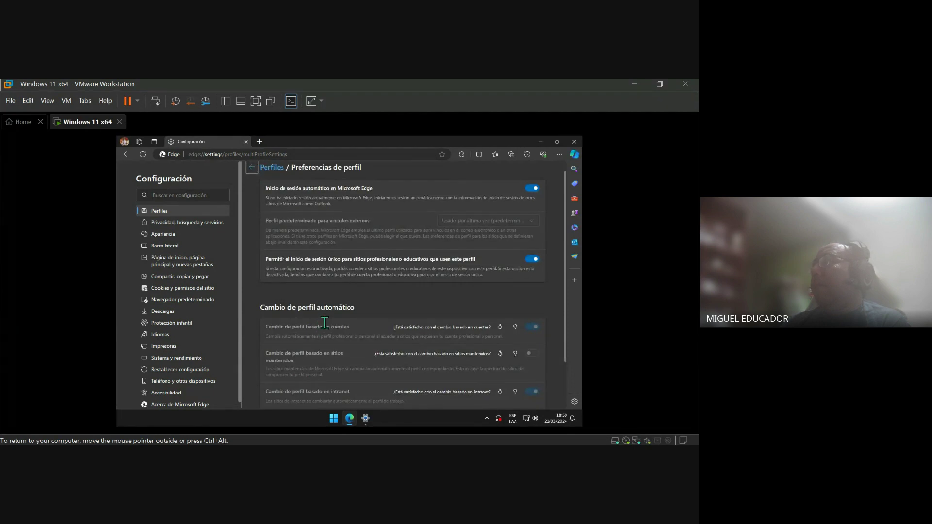
click(172, 238)
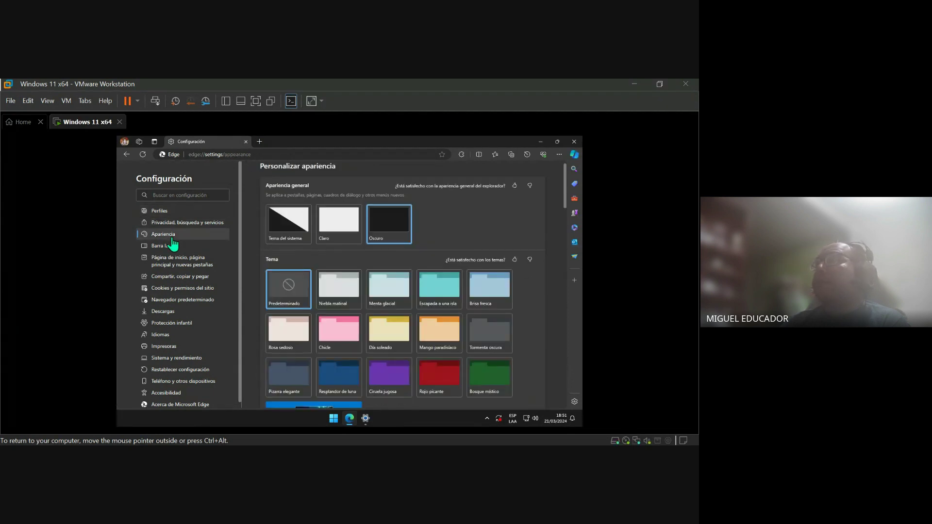
click(199, 269)
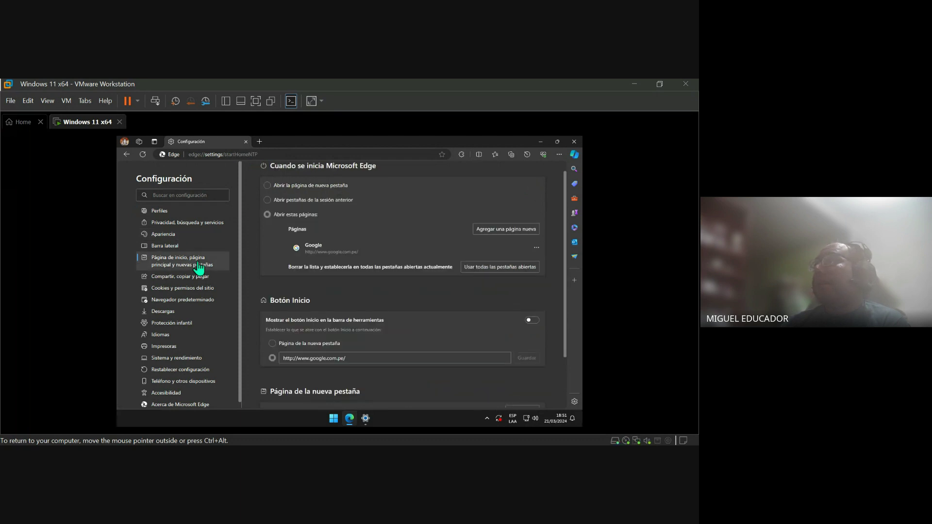
click(246, 142)
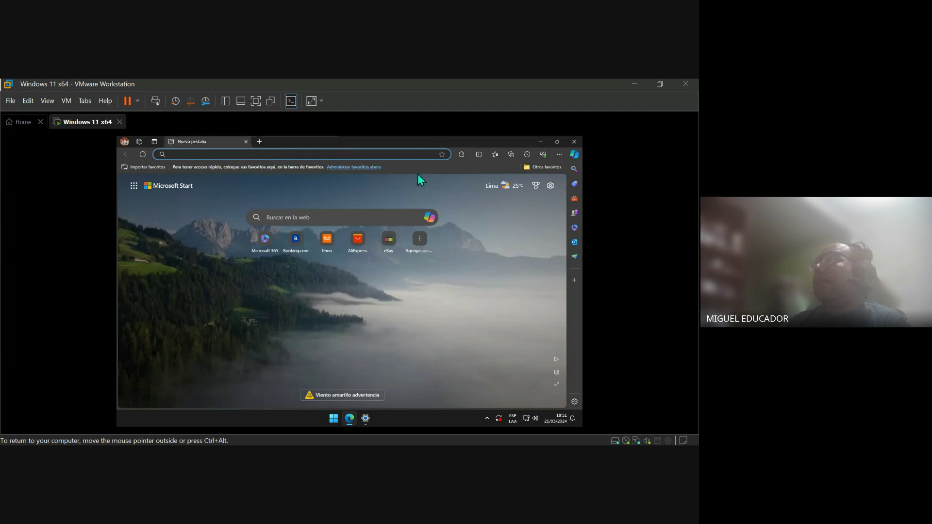
Close the Edge window to reveal the Windows Update page
click(576, 141)
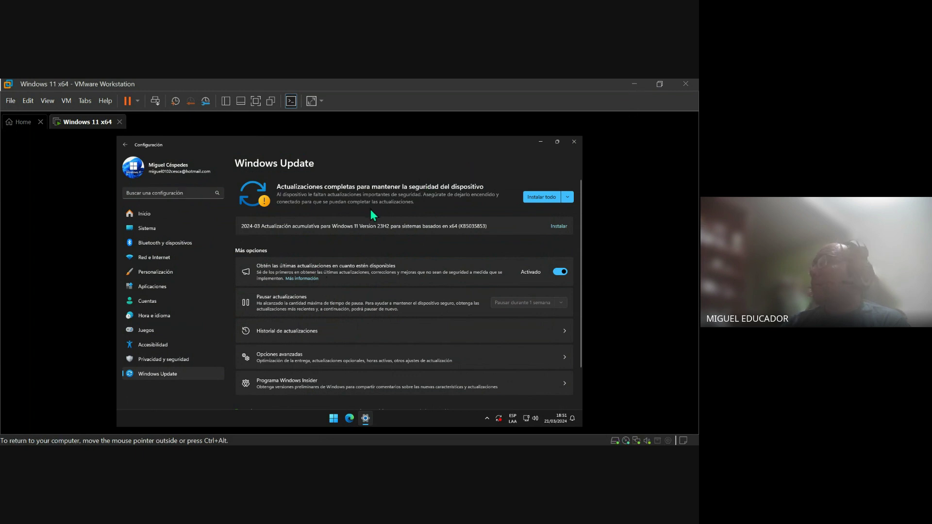
Start installing the 2024-03 cumulative update (KB5035853) for Windows 11 23H2 in Windows Update
click(558, 226)
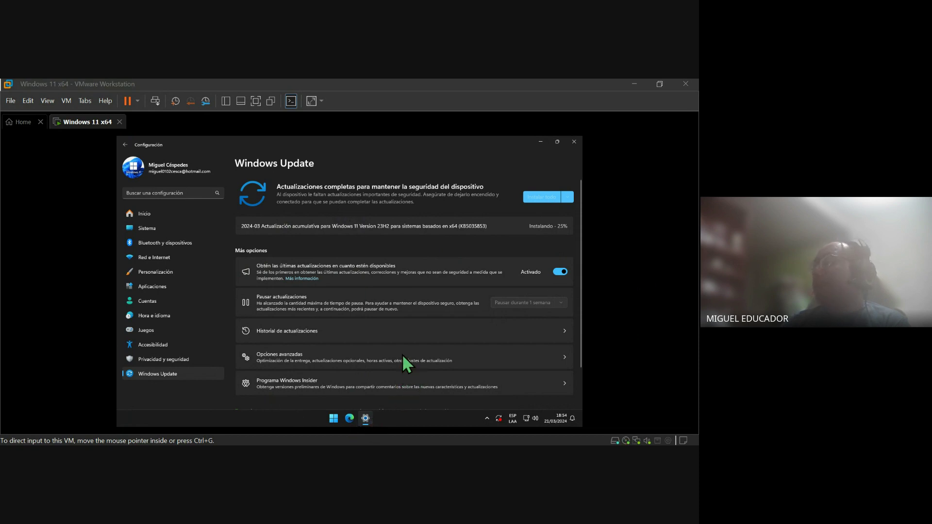
Switch to the browser, pause the 'Windows 11 23H2 UPDATE las NOVEDADES al FULL' video and make it fullscreen
key(alt+Tab)
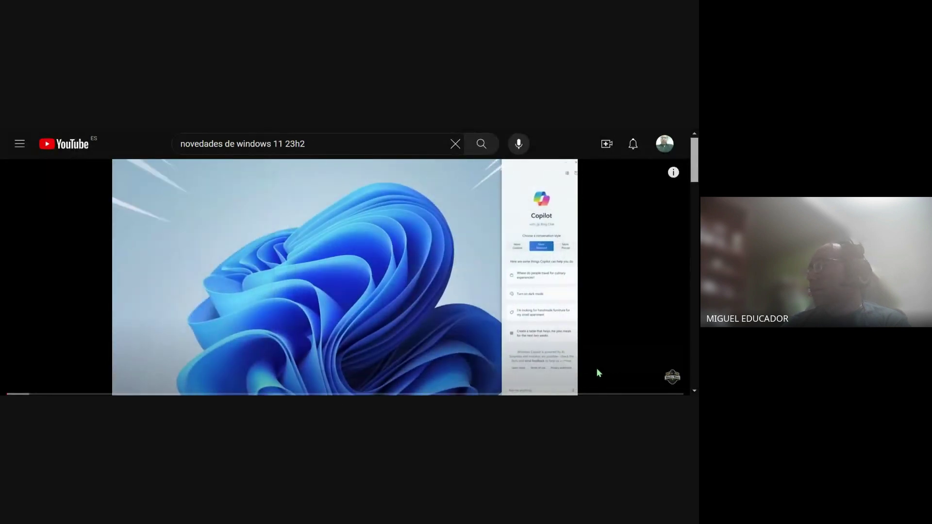
click(524, 321)
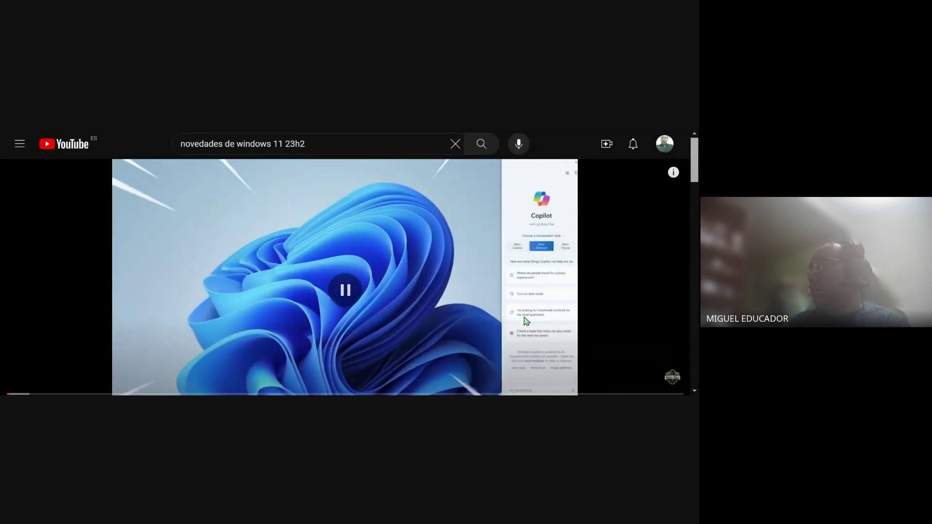
scroll(602, 339, down, 3)
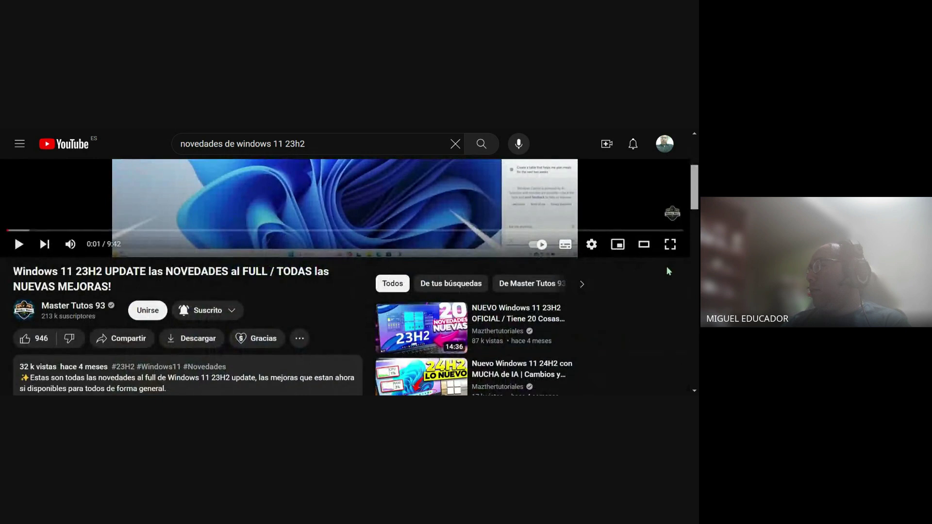
double_click(518, 215)
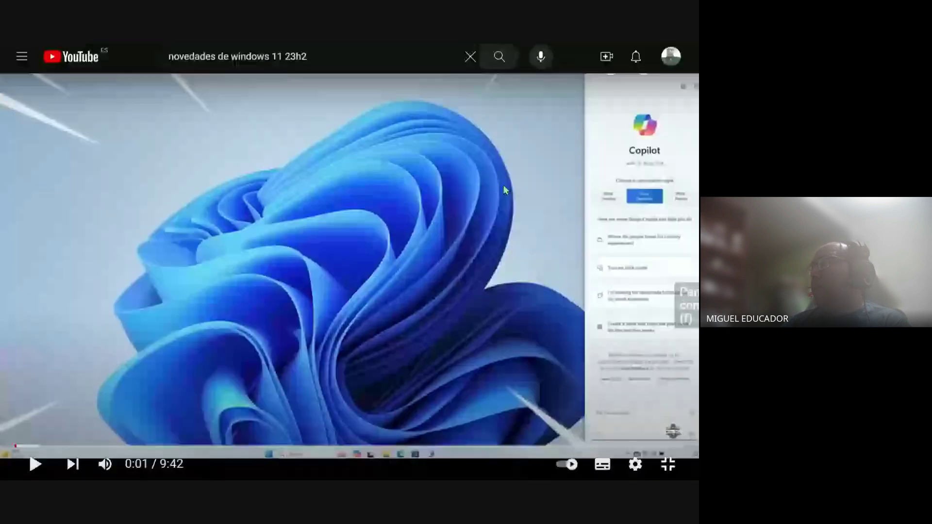
Set the video quality to 1080p, rewind five seconds and resume playback
click(635, 465)
click(656, 425)
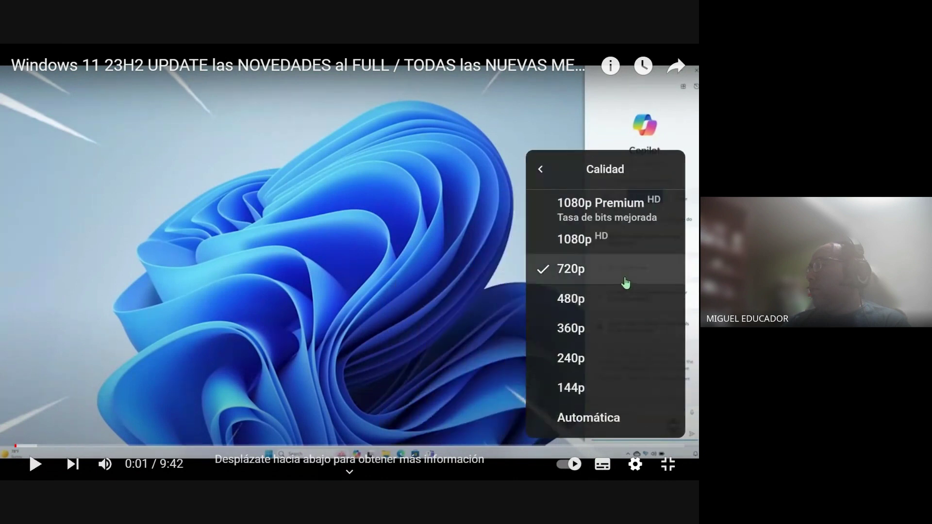
click(617, 242)
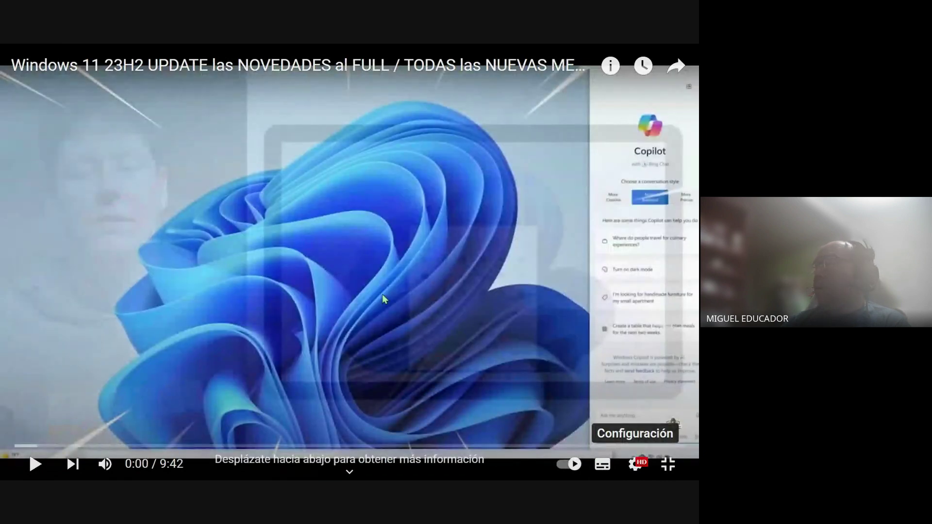
key(Left)
click(383, 298)
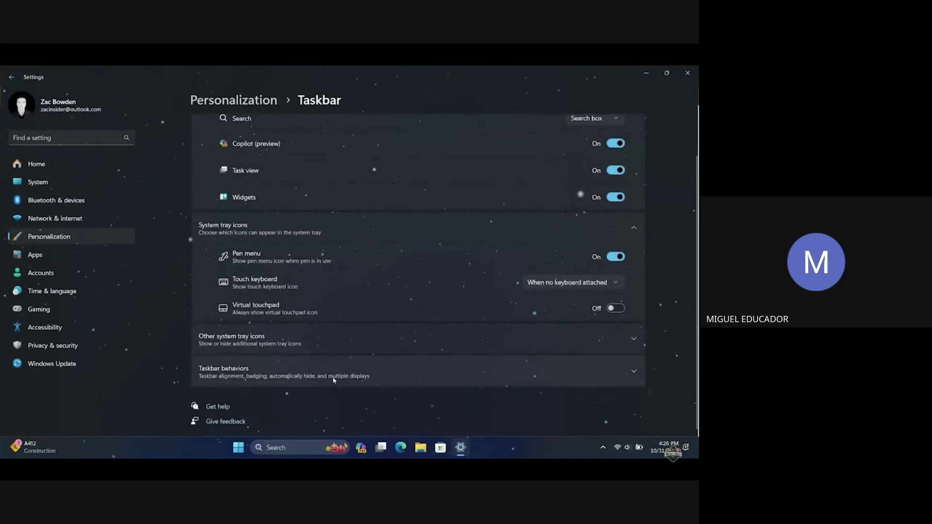
Watch the taskbar's Combine buttons option set to Never so button labels appear
click(334, 380)
scroll(286, 293, down, 4)
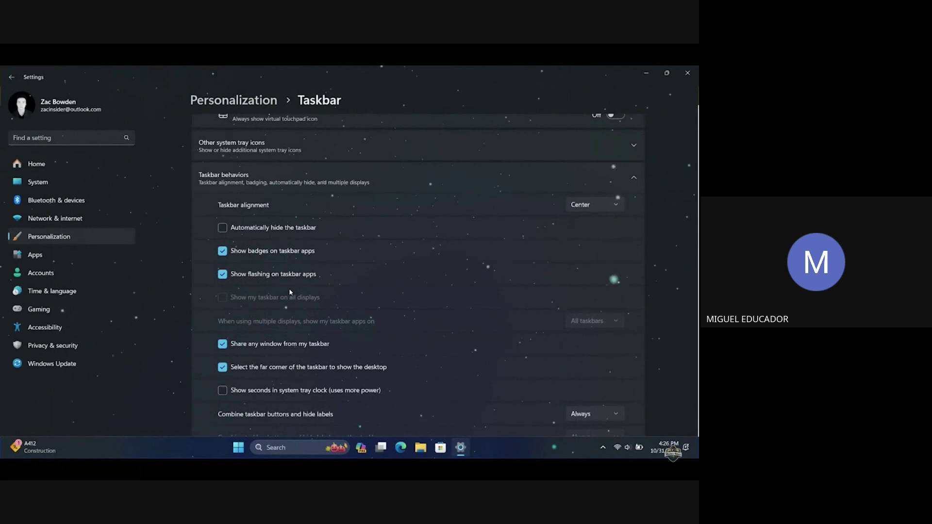
scroll(290, 293, down, 2)
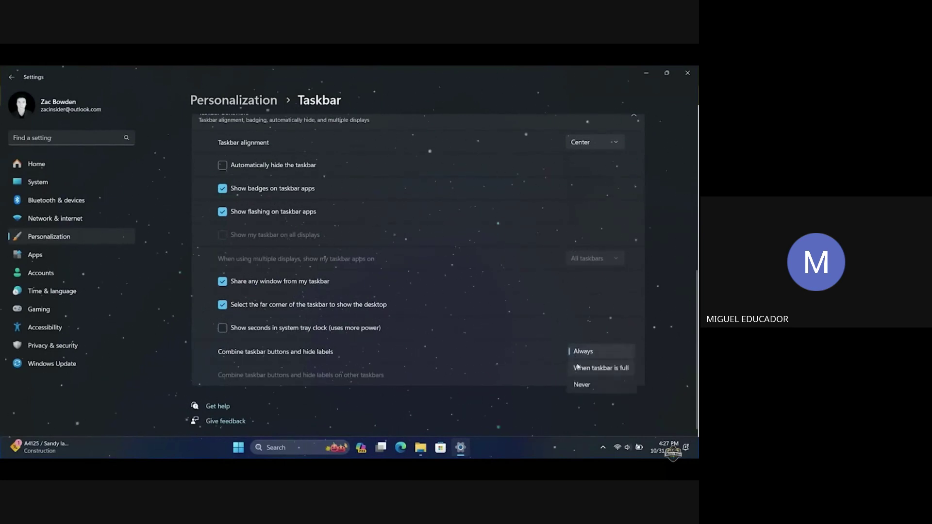
click(579, 389)
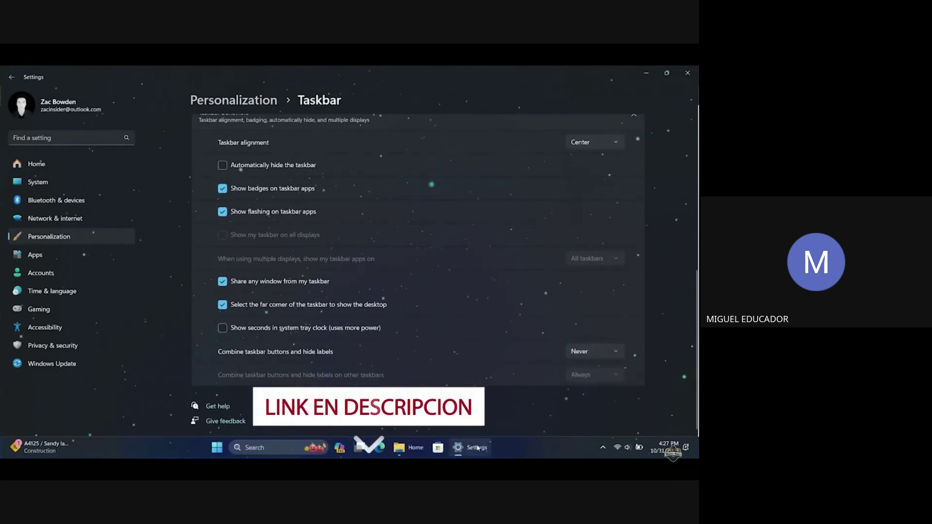
Watch two File Explorer windows and a new Edge window opened from the taskbar
click(415, 452)
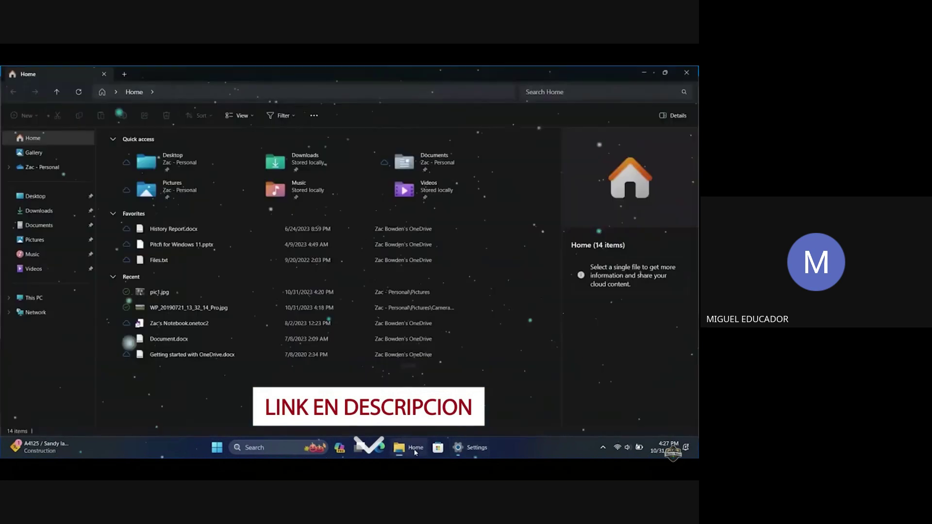
middle_click(402, 456)
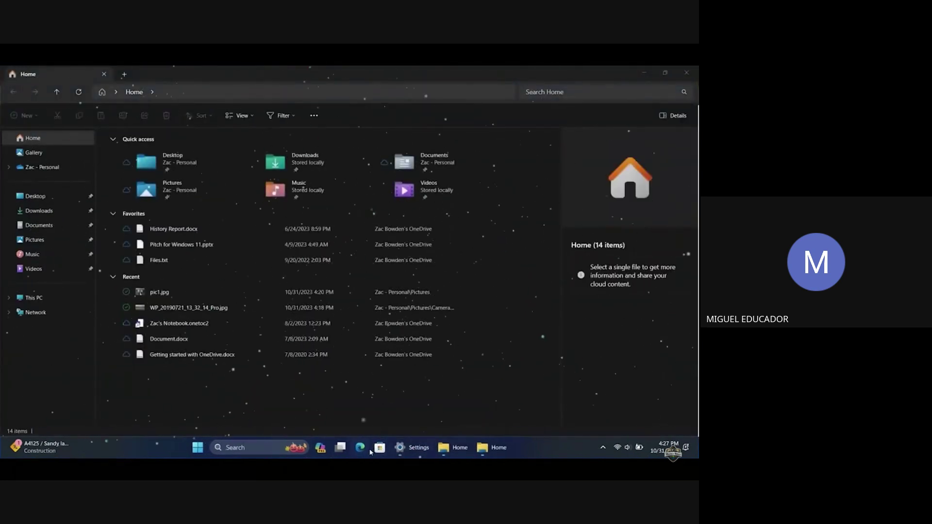
click(368, 451)
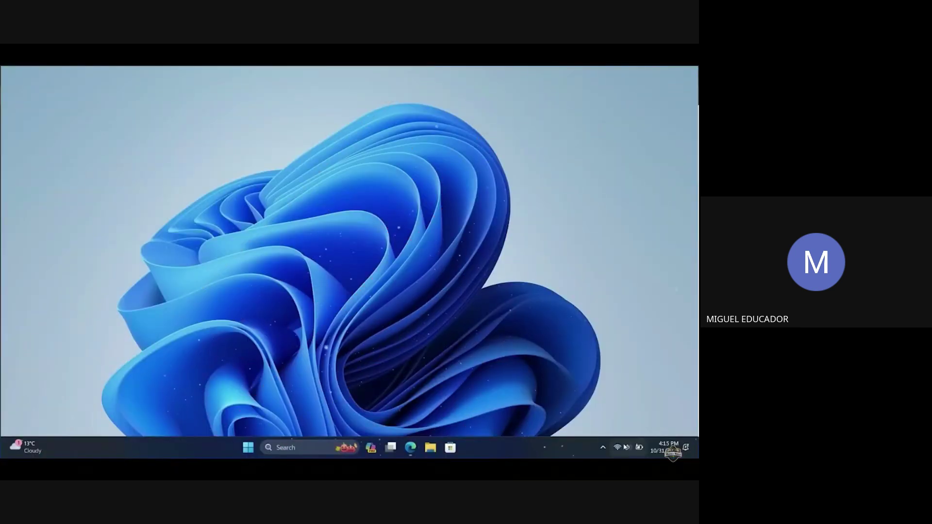
Watch Quick Settings' sound output and volume mixer shown, then Quick Settings closed
click(617, 447)
click(675, 391)
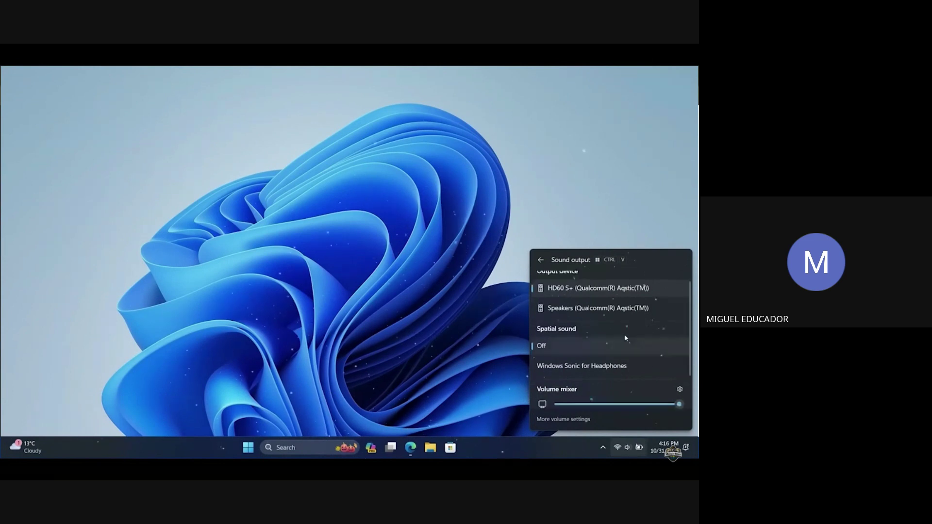
scroll(607, 354, down, 2)
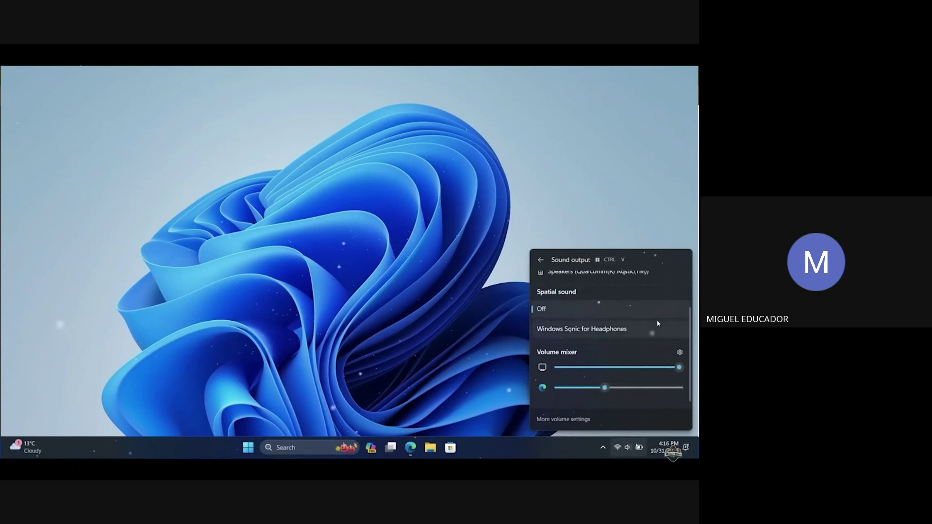
click(541, 260)
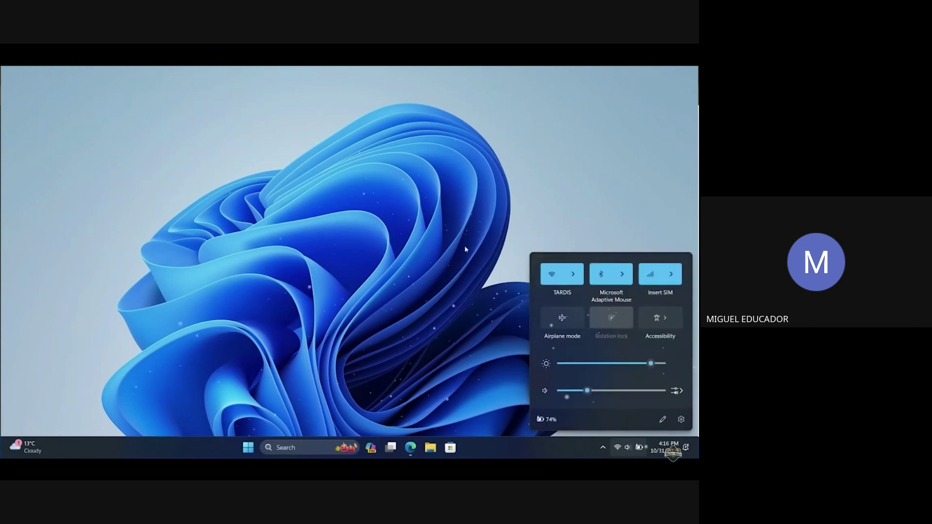
click(465, 250)
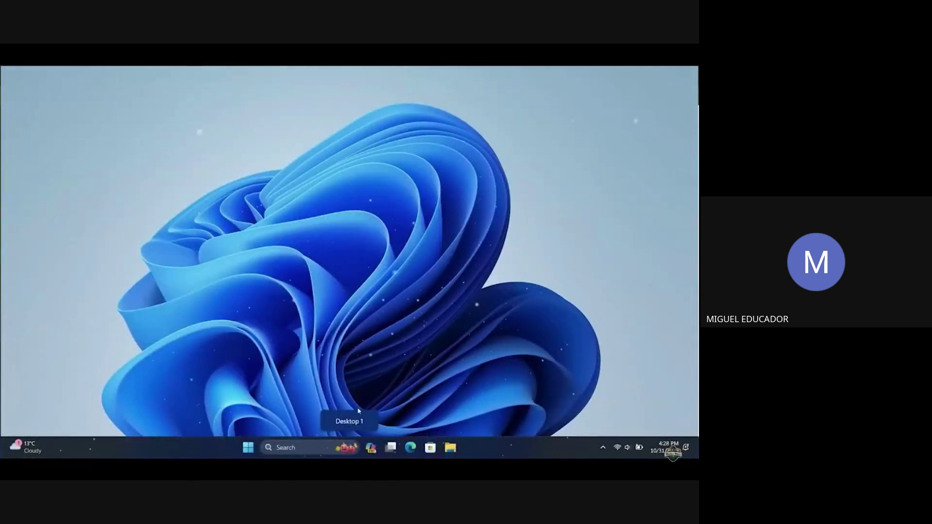
Watch the switch to Desktop 2 and back to Desktop 1, then the Start menu opened
key(ctrl+super+Right)
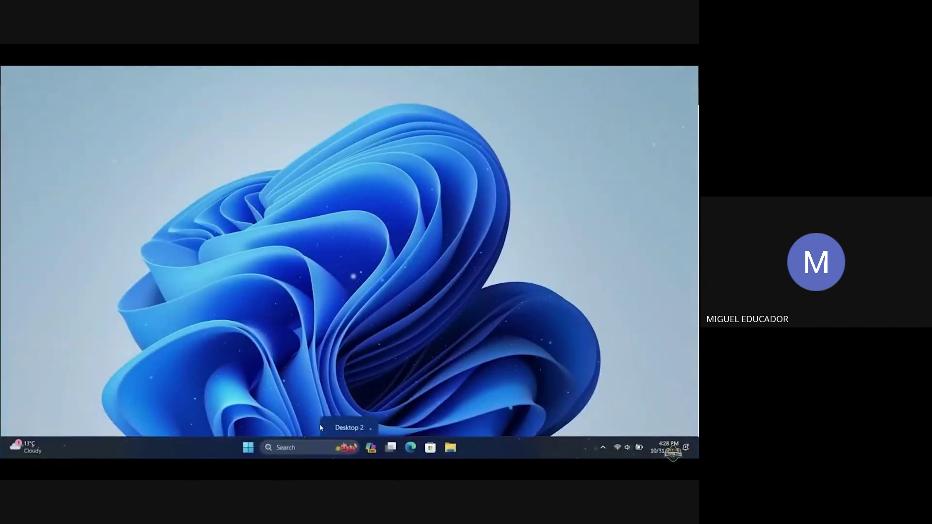
key(ctrl+super+Left)
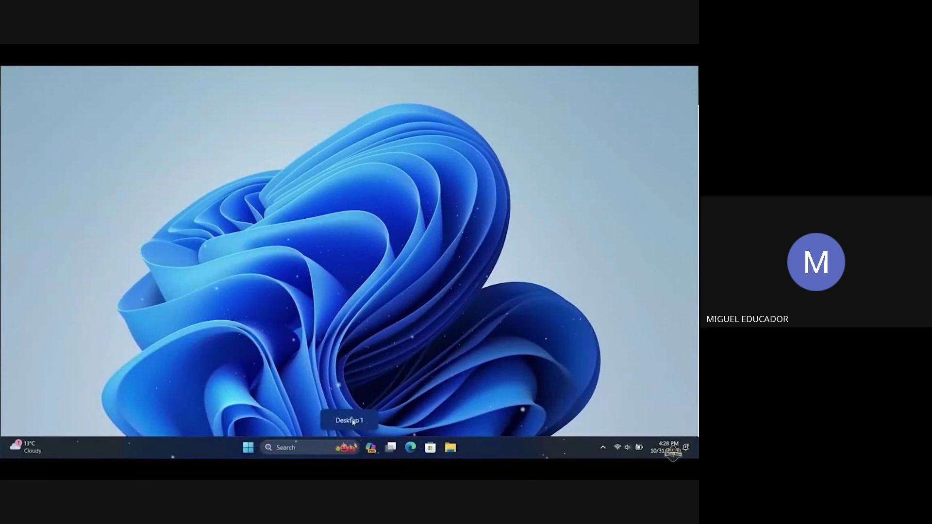
key(super)
key(super)
key(super)
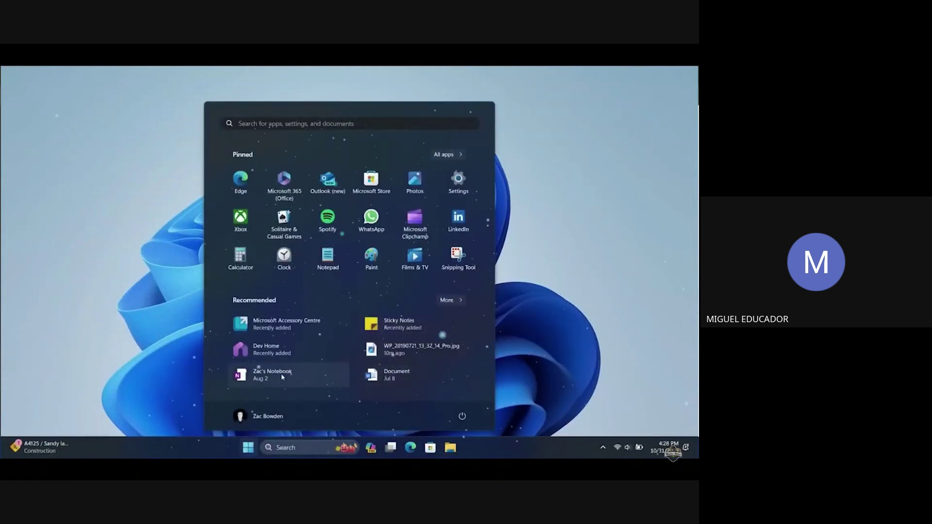
Watch a Recommended file preview card in the Start menu, then Start closed
mouse_move(283, 377)
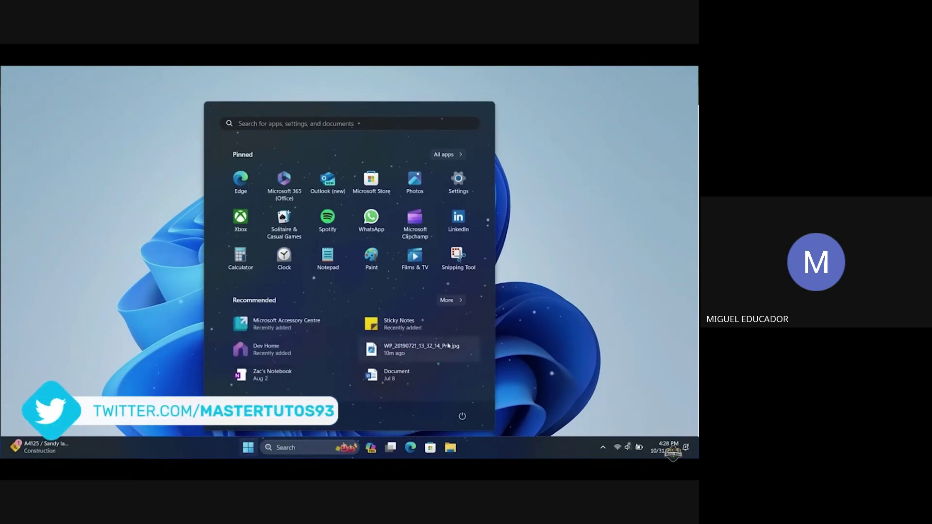
key(Escape)
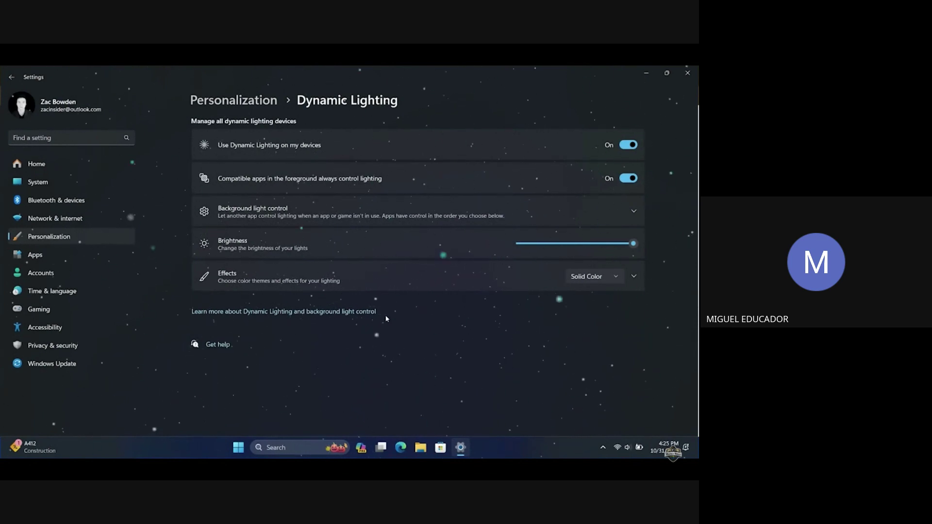
Watch the Dynamic Lighting effect set to Rainbow and its effect speed increased
click(382, 199)
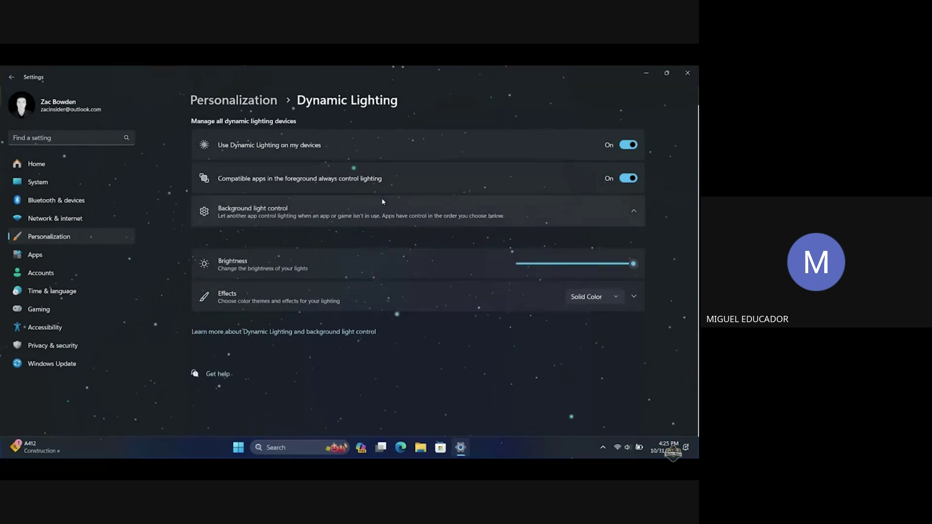
click(311, 307)
click(609, 261)
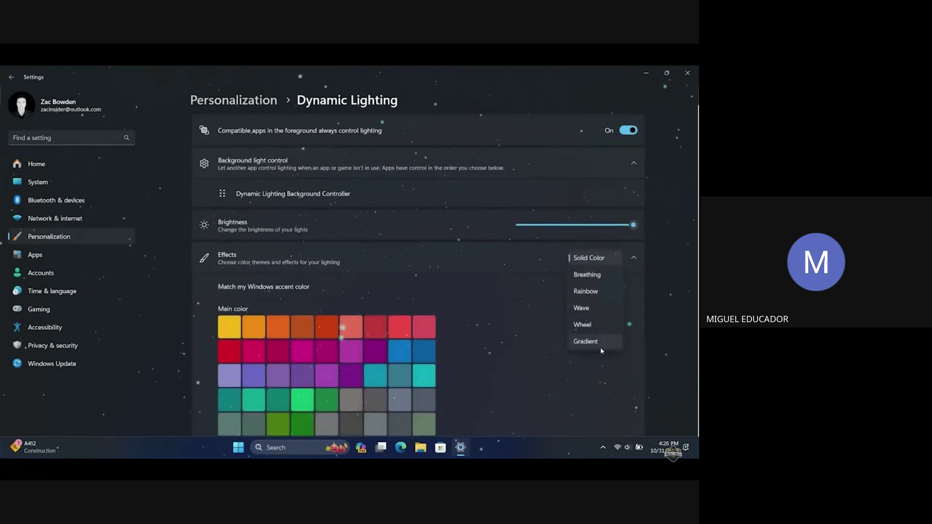
click(586, 291)
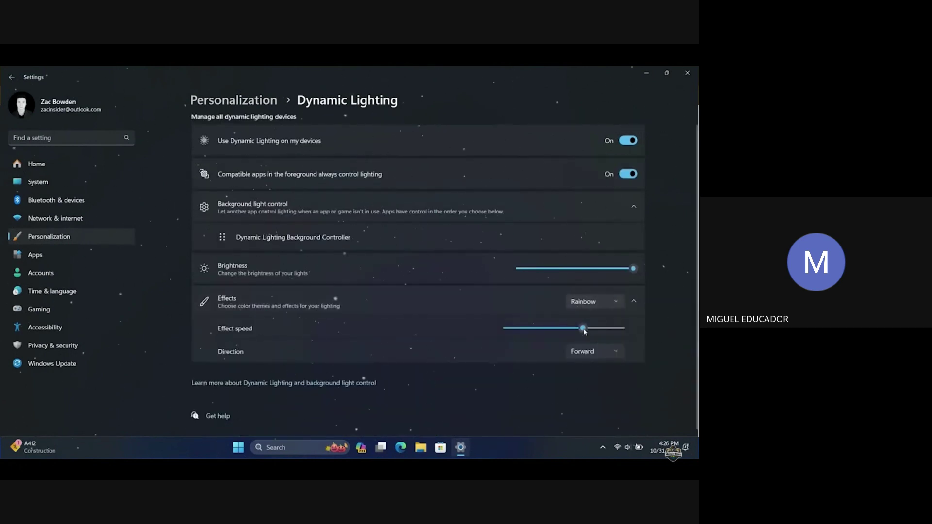
drag(585, 331, 595, 329)
Watch the effect changed to Breathing with a purple main colour
click(592, 301)
click(585, 285)
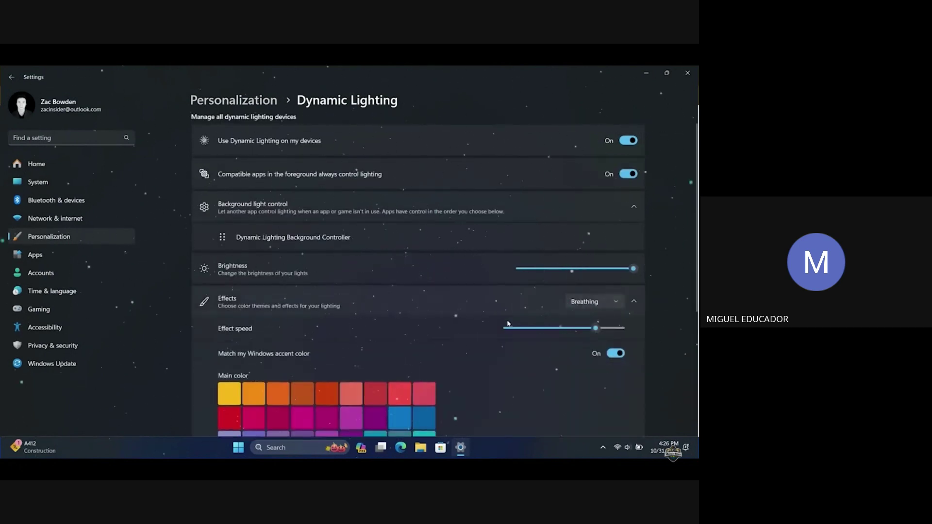
scroll(485, 322, down, 2)
click(351, 219)
scroll(347, 309, up, 2)
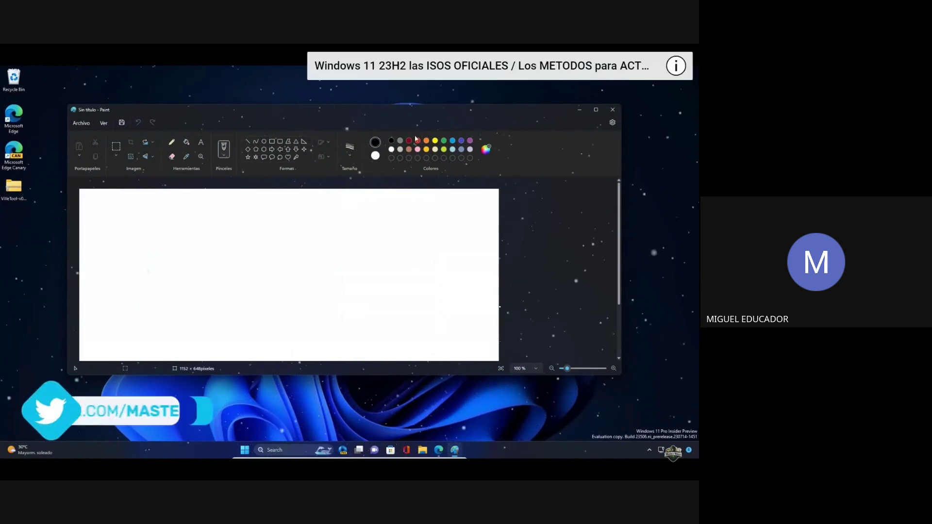
Watch Paint's app theme switched from dark to Claro (light) in its settings
click(103, 123)
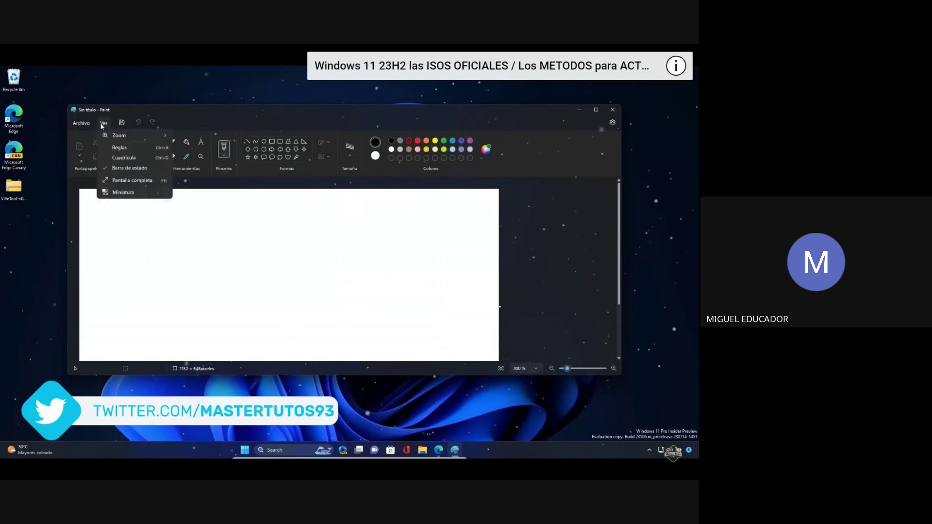
click(86, 125)
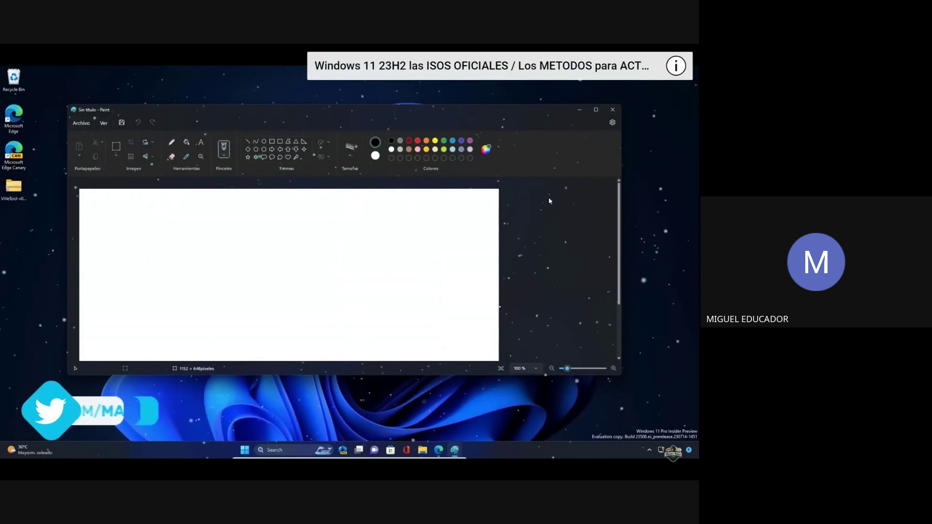
click(612, 122)
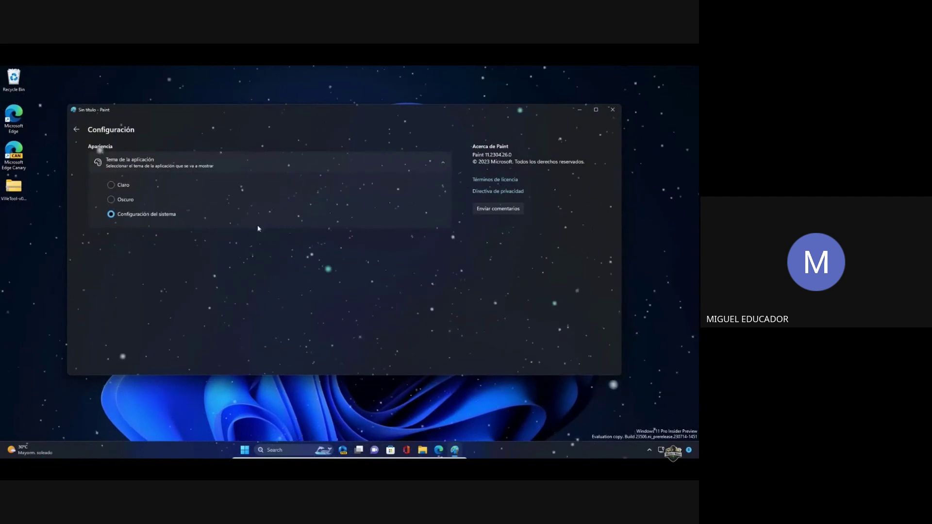
click(111, 185)
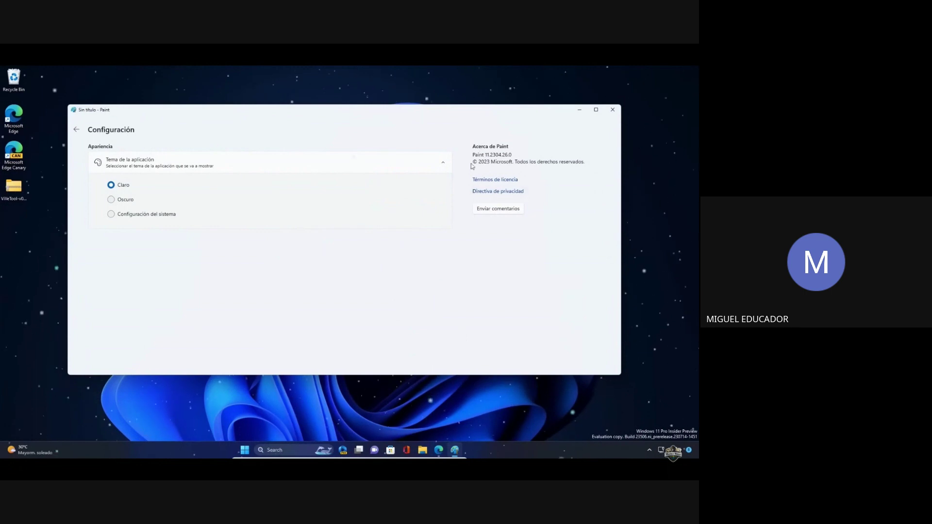
click(76, 130)
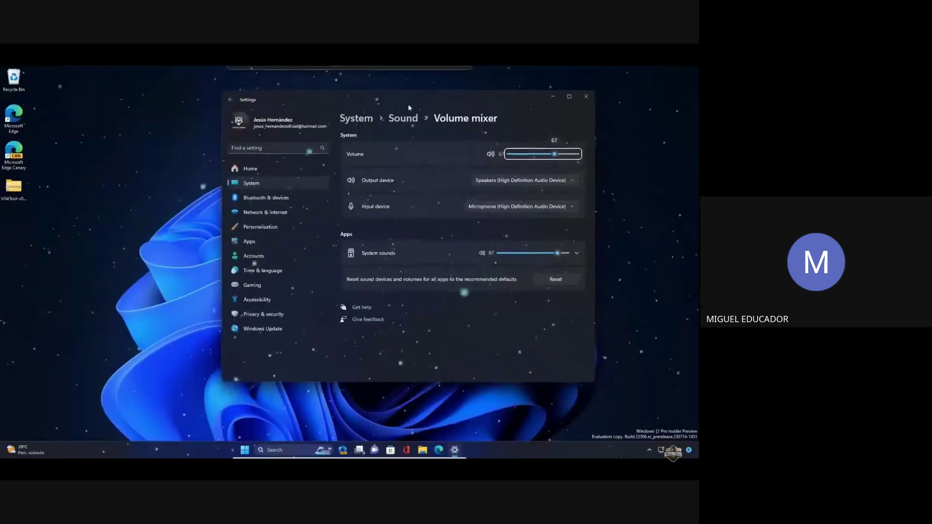
Watch the volume mixer Settings window moved and closed, the emoji panel closed, and notifications scrolled
drag(408, 105, 334, 123)
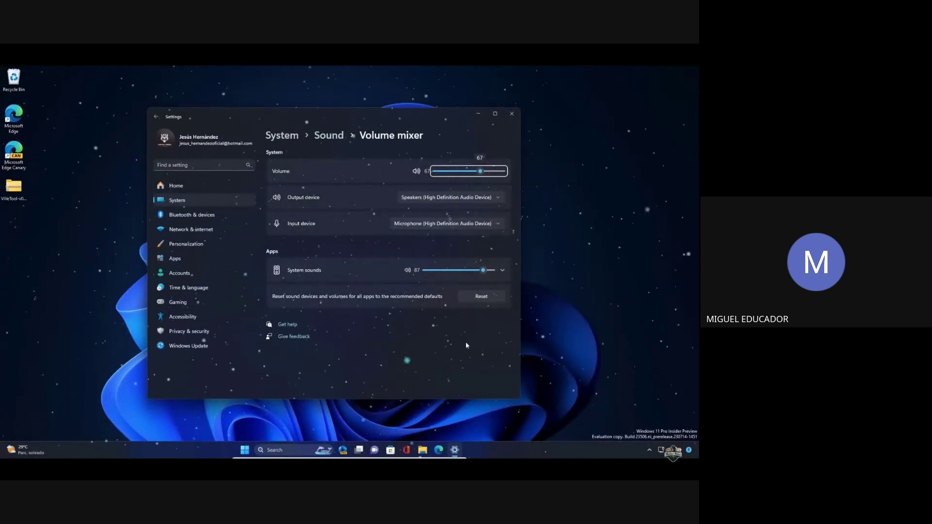
click(512, 114)
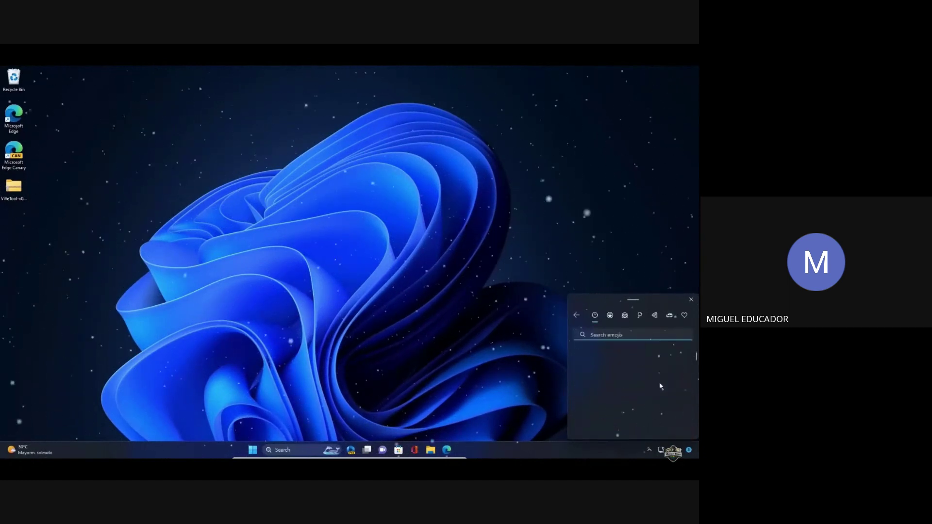
click(684, 451)
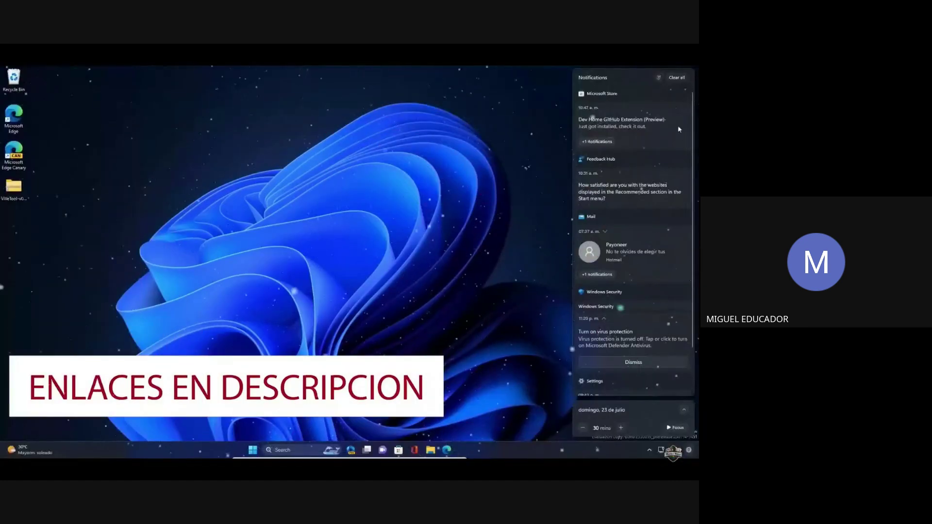
scroll(619, 214, down, 2)
scroll(621, 214, up, 2)
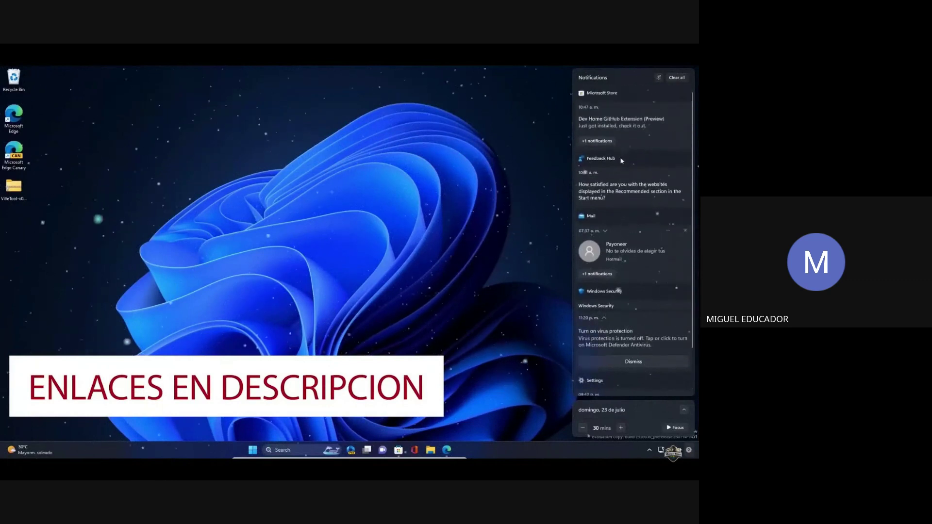
scroll(648, 252, down, 2)
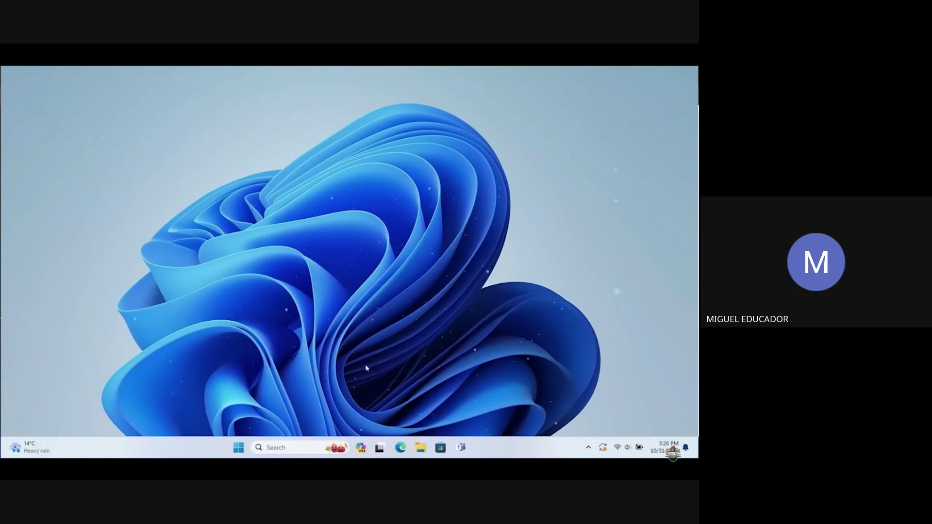
click(464, 447)
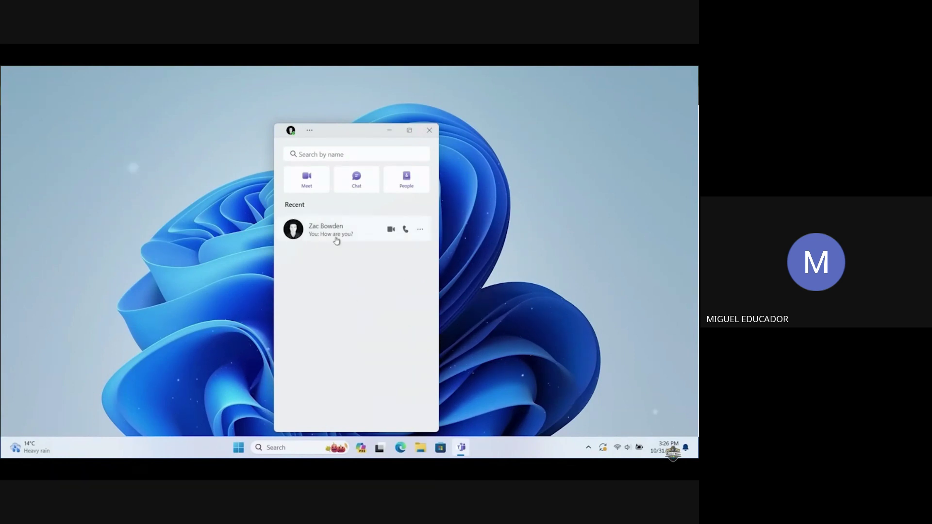
click(351, 244)
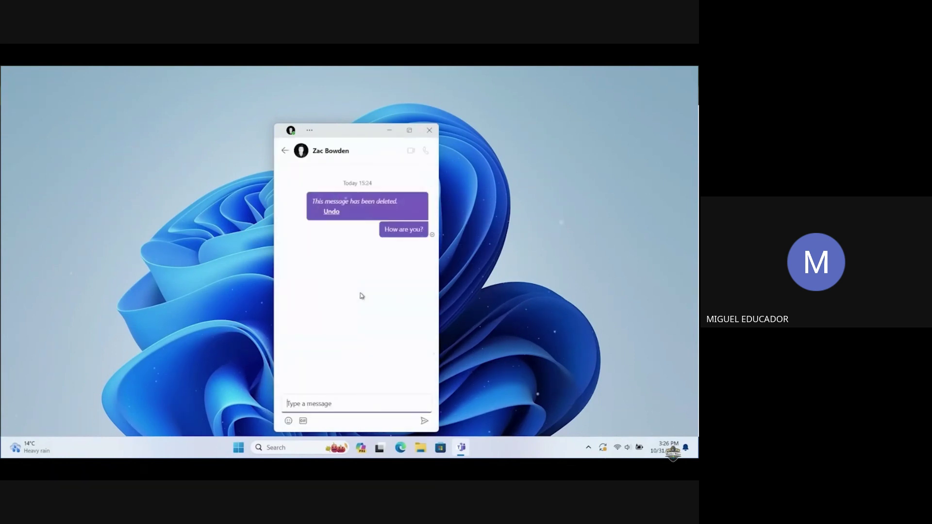
click(285, 150)
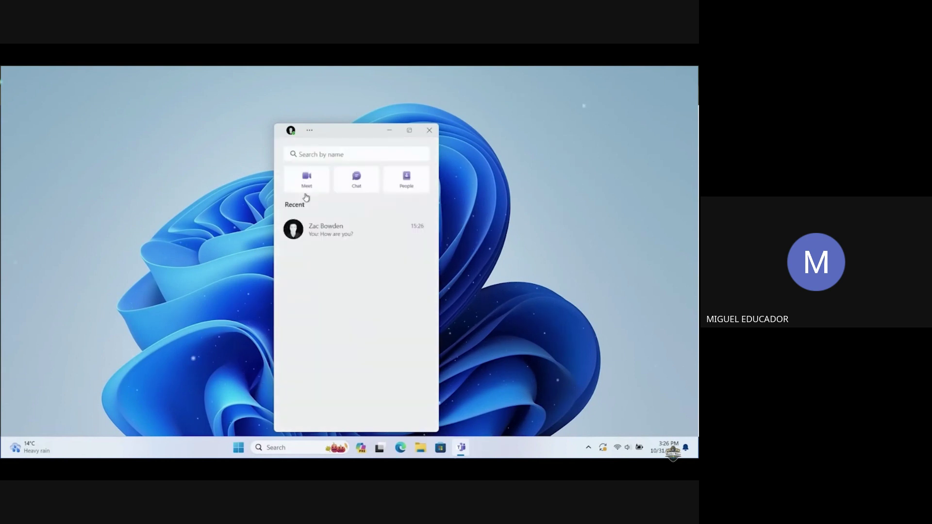
click(429, 131)
click(238, 447)
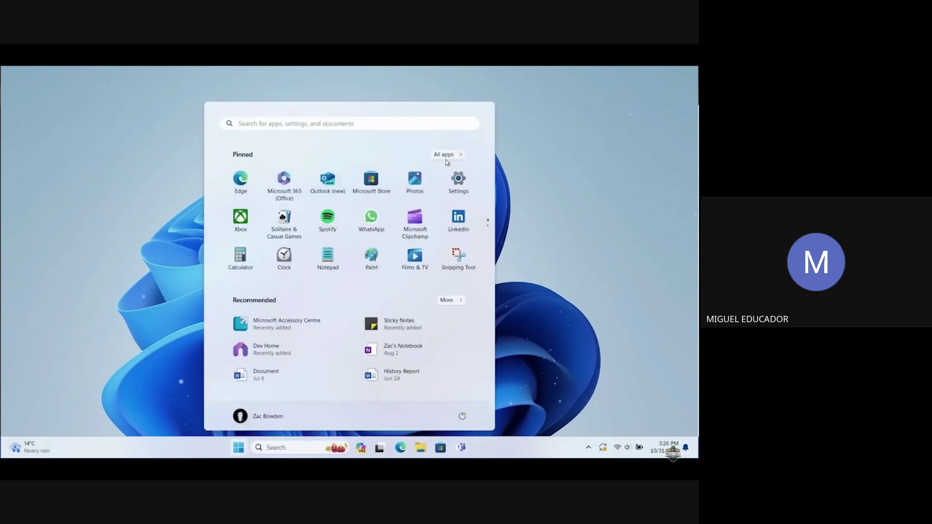
click(446, 163)
scroll(408, 279, down, 10)
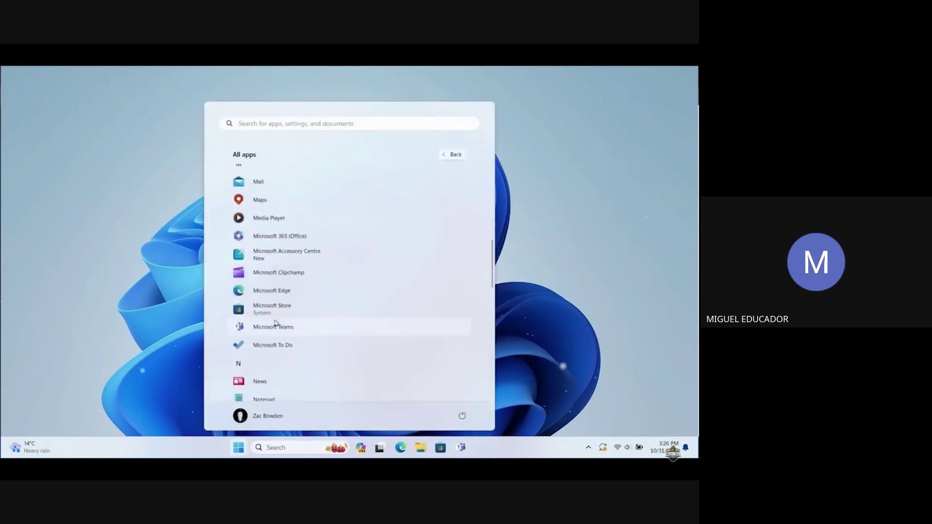
right_click(271, 328)
click(335, 359)
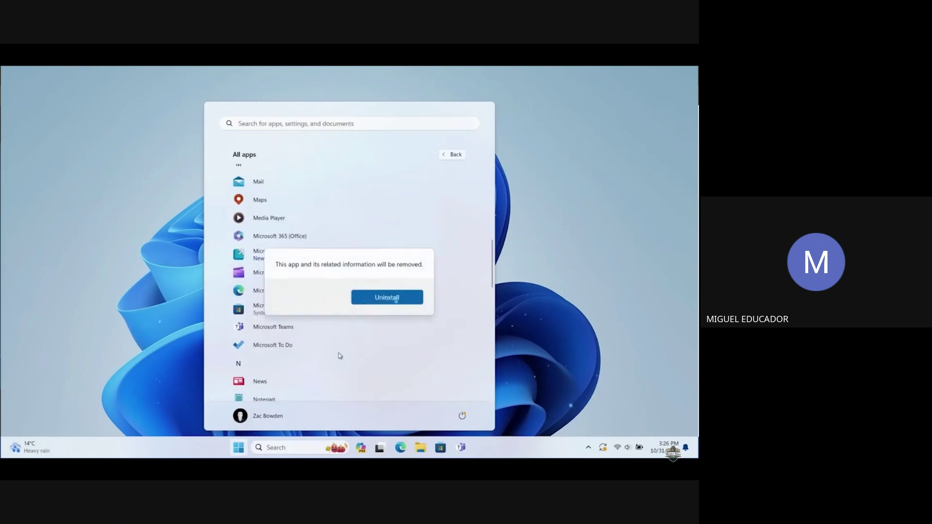
click(387, 298)
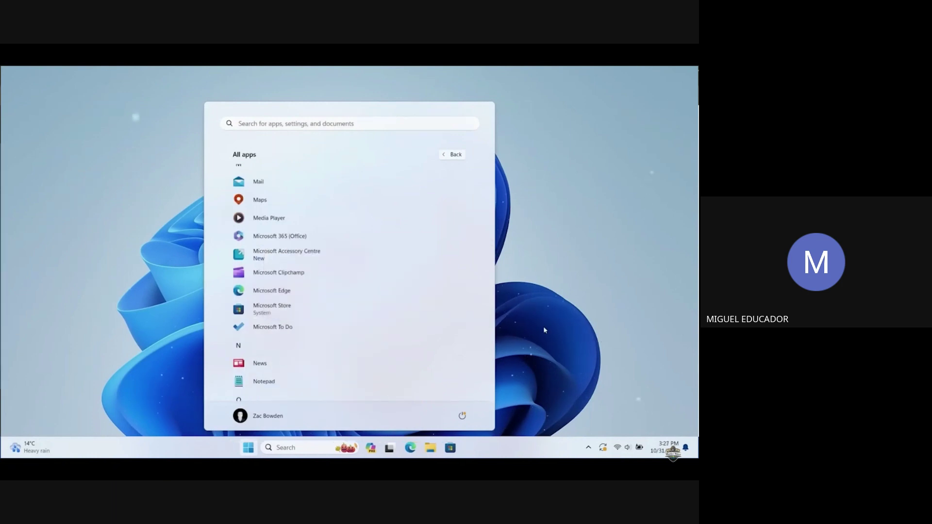
right_click(495, 446)
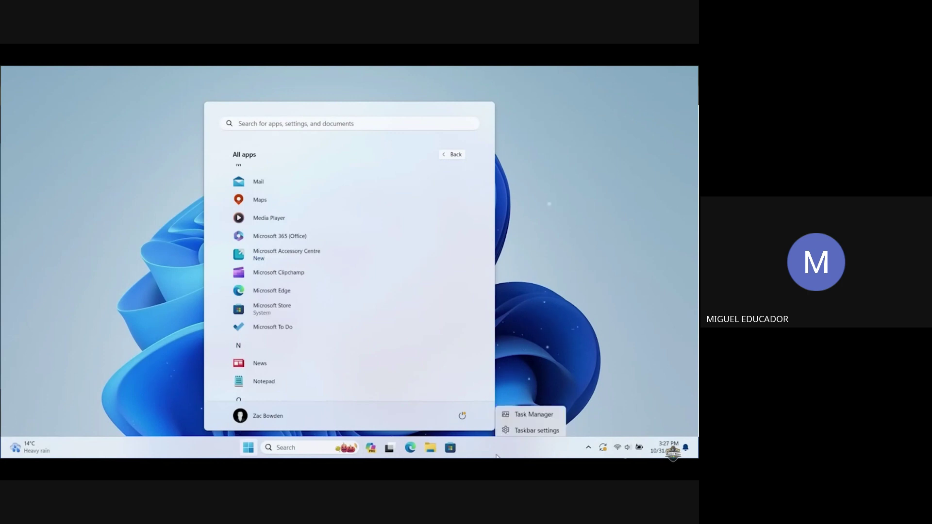
click(519, 429)
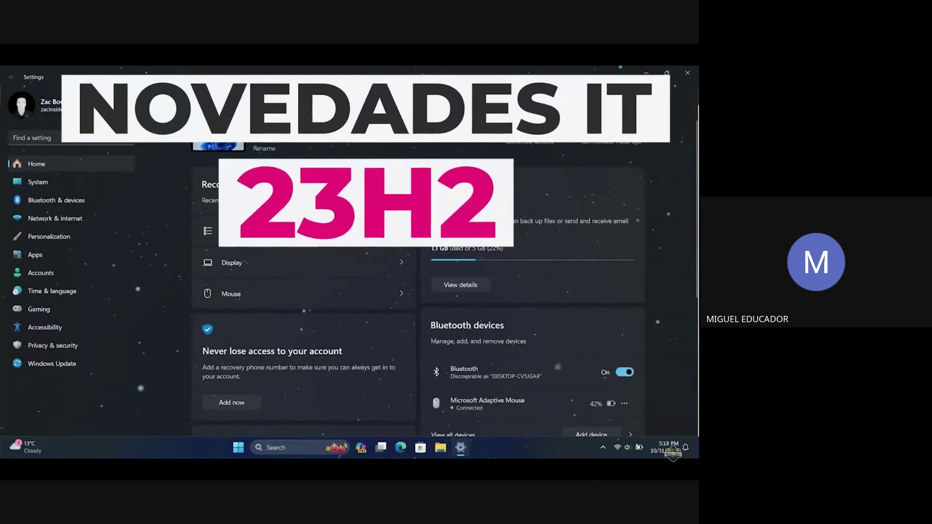
key(super+shift+s)
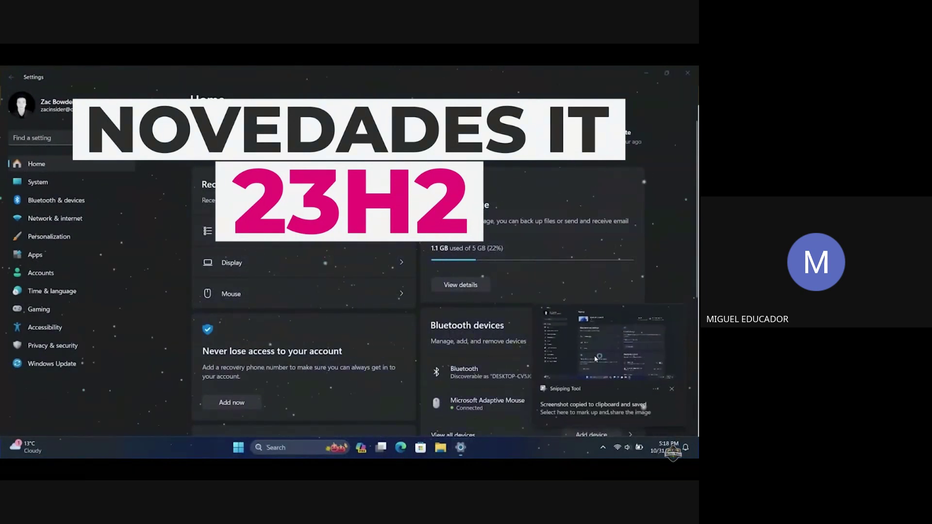
click(594, 356)
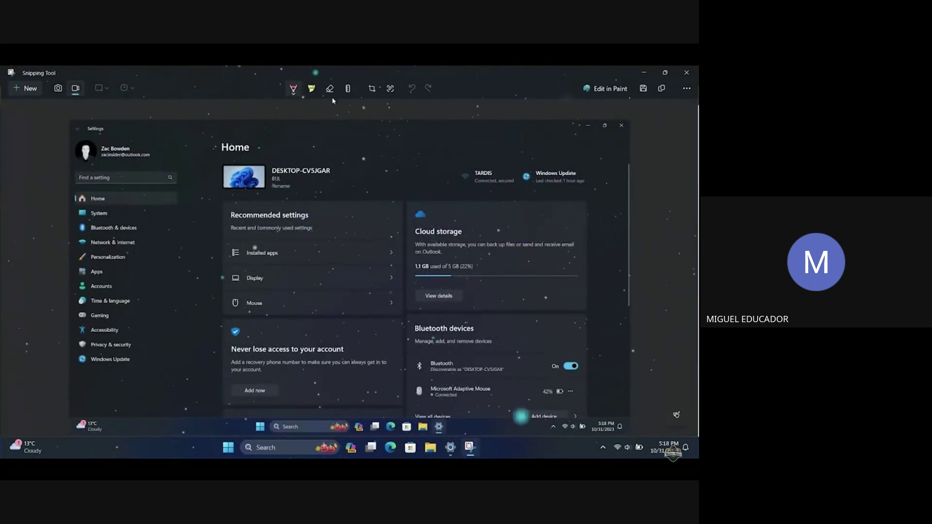
click(390, 90)
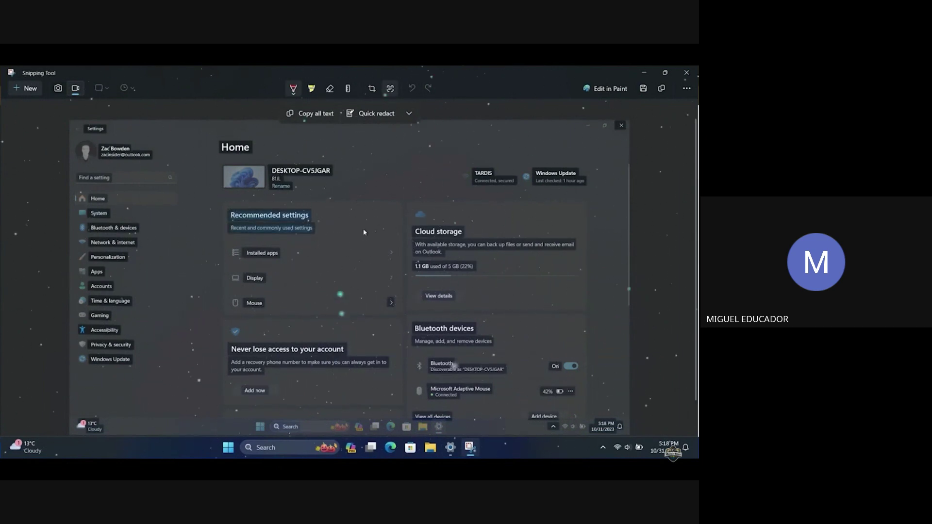
click(395, 116)
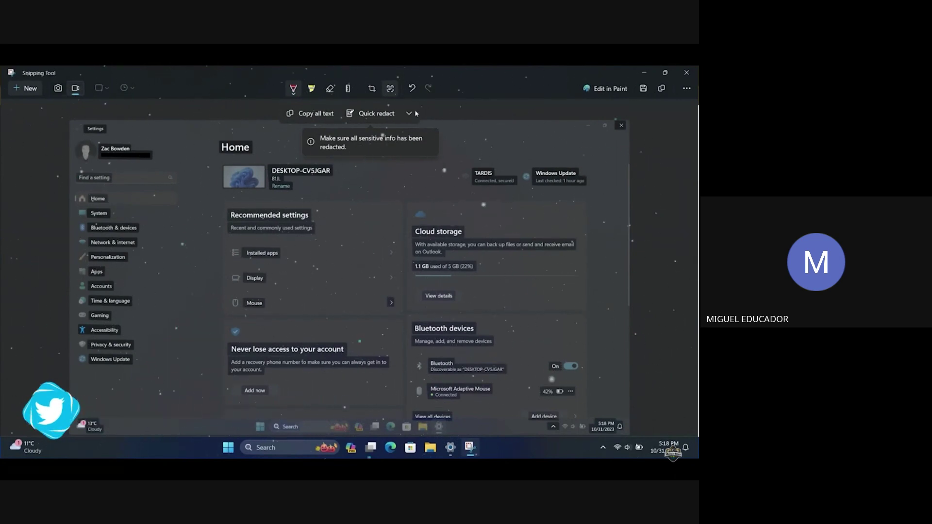
key(ctrl+n)
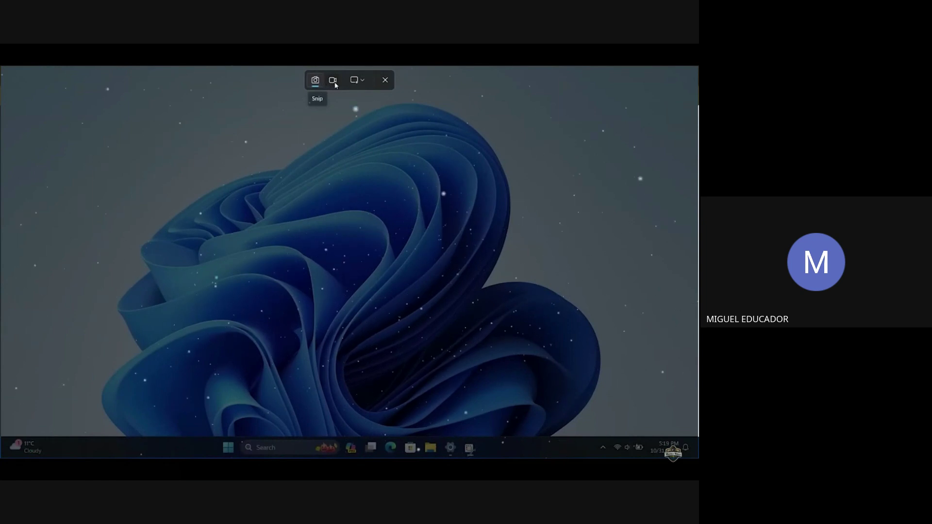
click(335, 84)
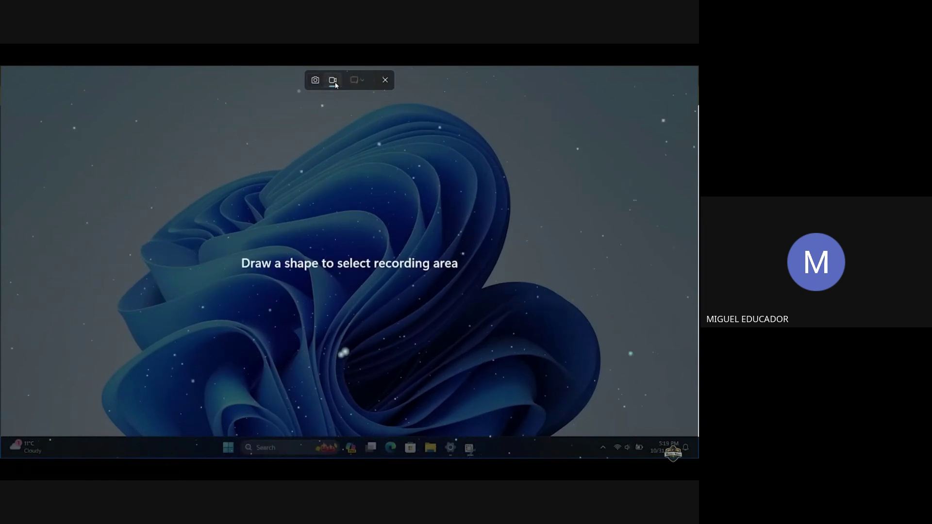
click(318, 82)
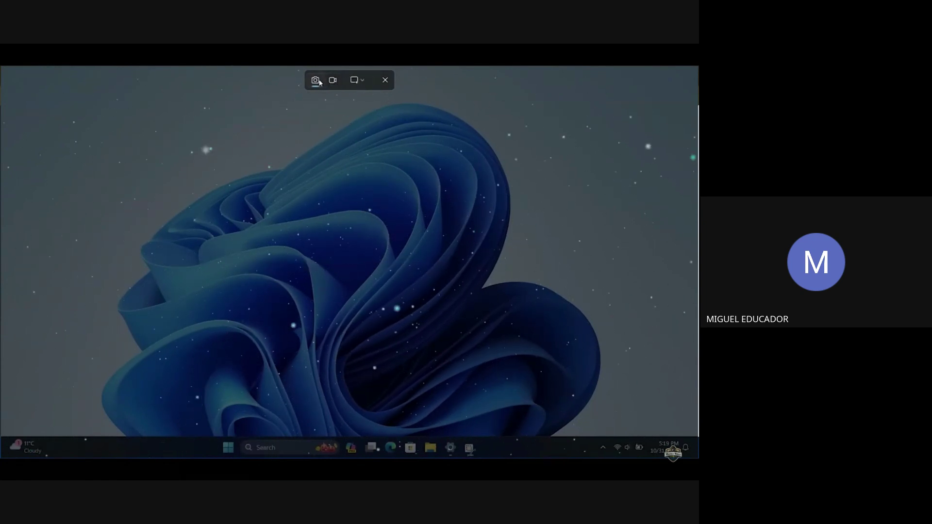
click(385, 81)
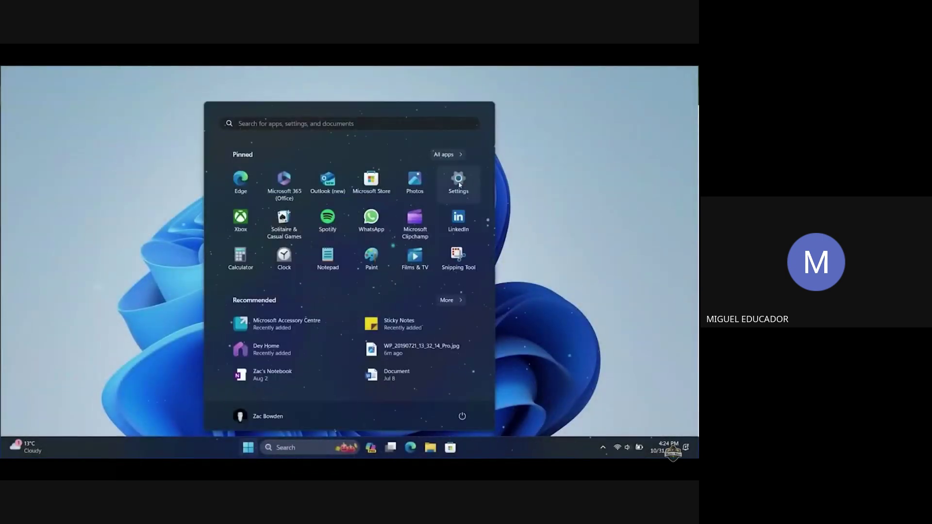
click(460, 185)
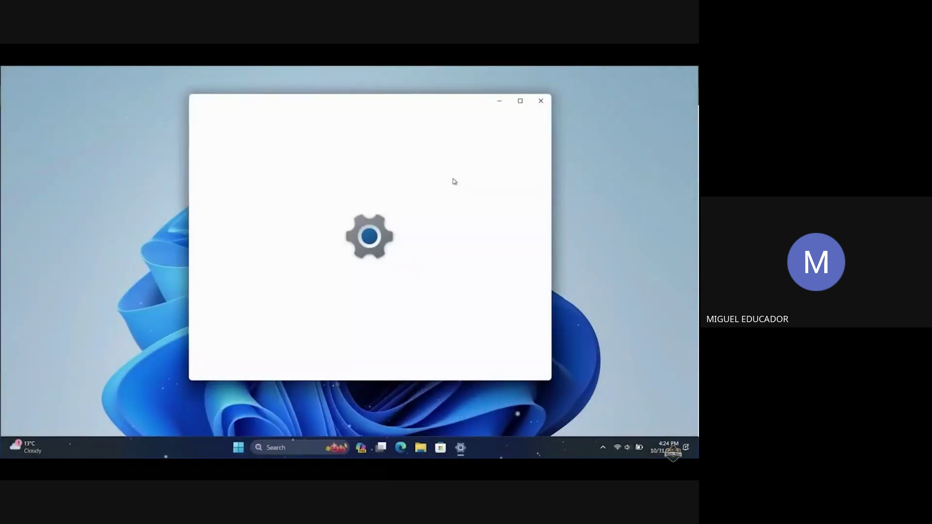
click(521, 101)
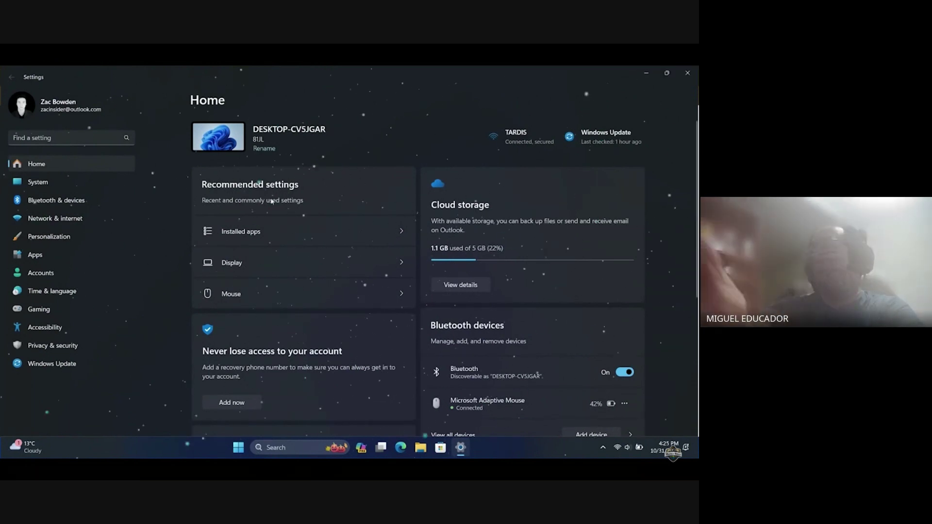
mouse_move(298, 162)
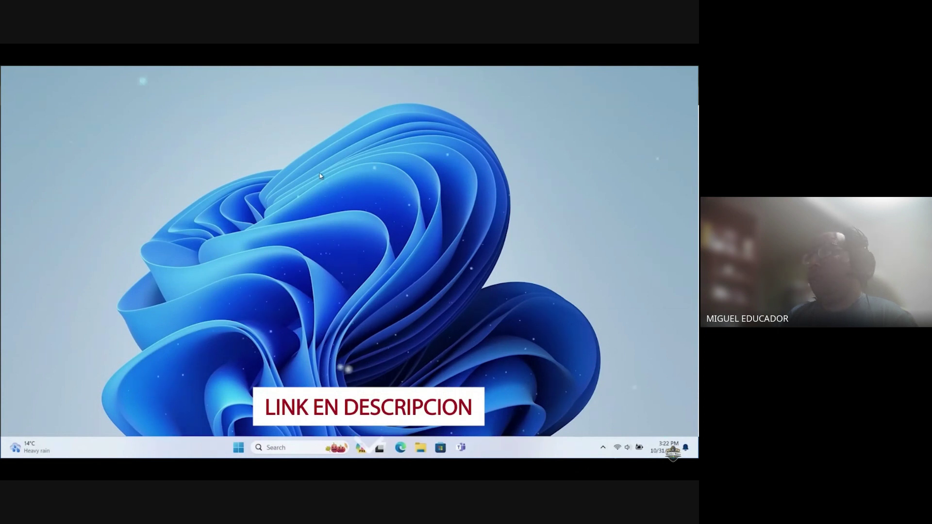
Exit fullscreen and switch the player back to the default watch layout
mouse_move(462, 233)
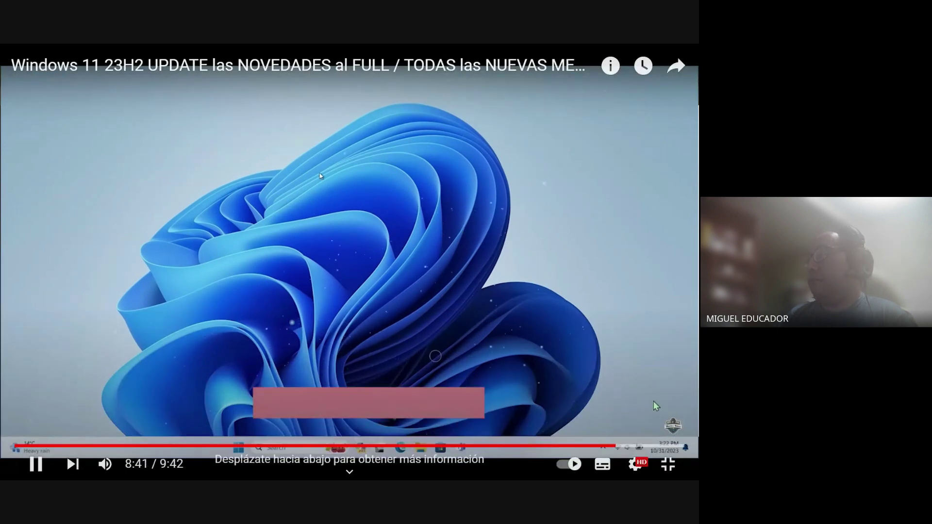
double_click(486, 284)
scroll(524, 286, down, 3)
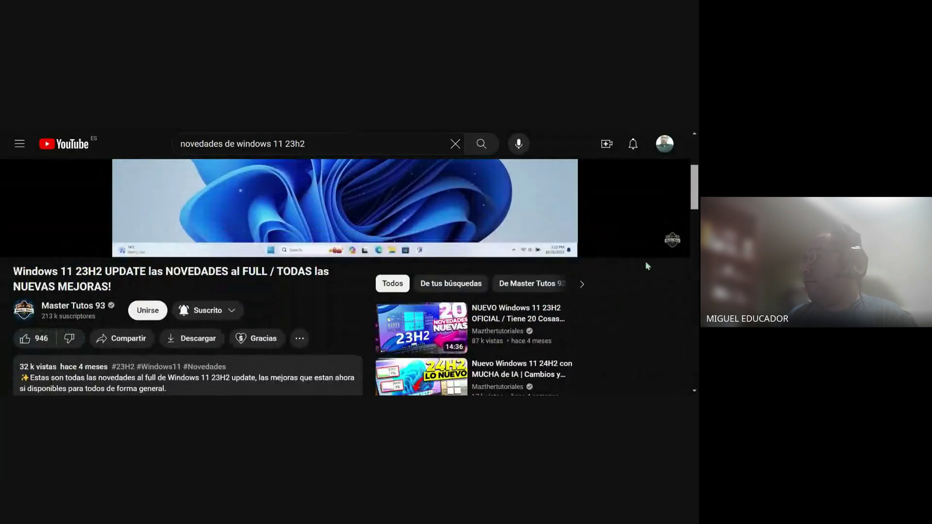
click(643, 244)
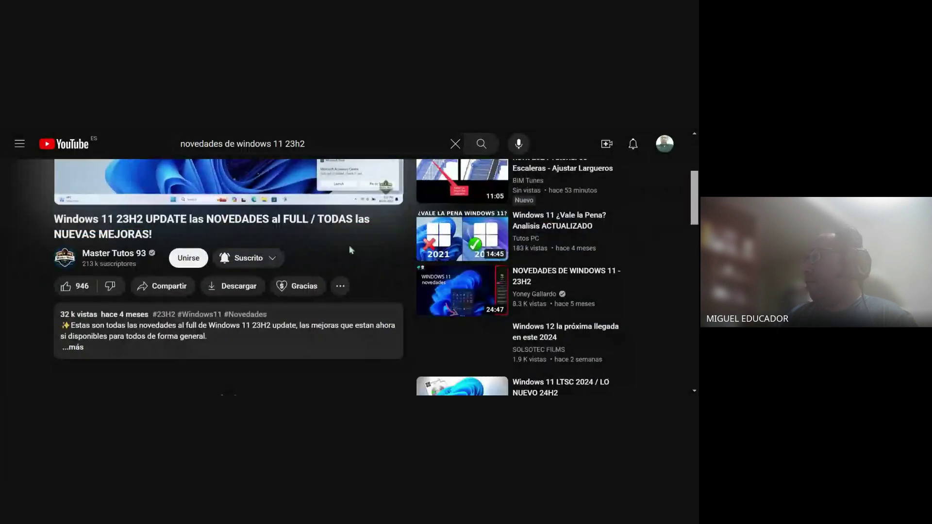
Expand the full video description and scroll through it
click(78, 348)
scroll(259, 326, down, 2)
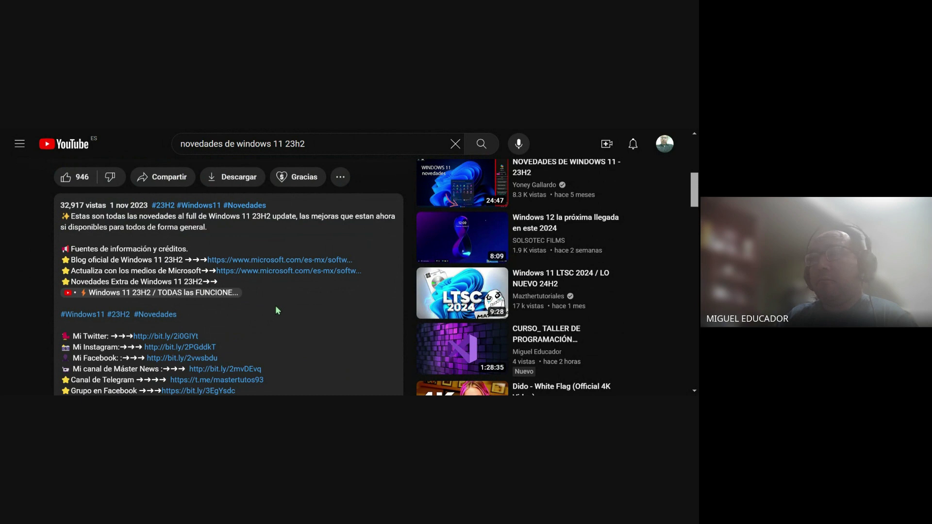
scroll(276, 306, down, 3)
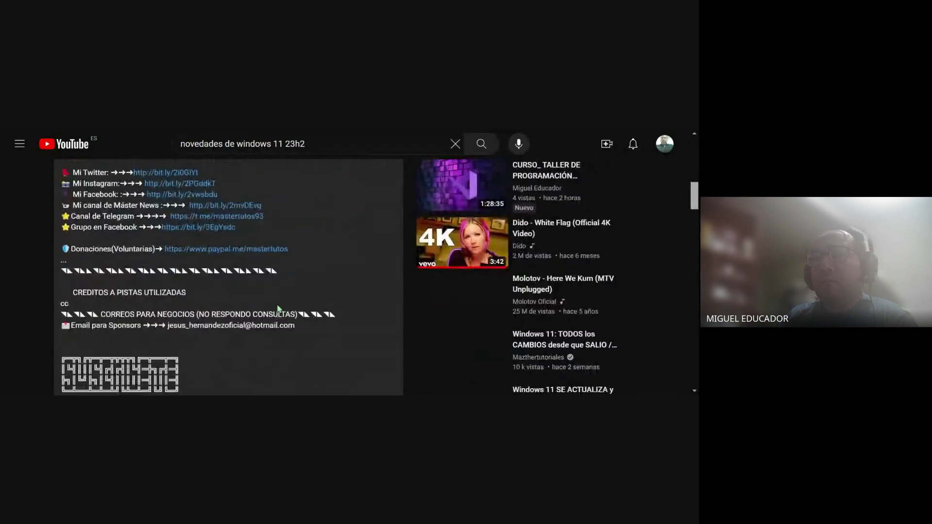
scroll(279, 307, down, 4)
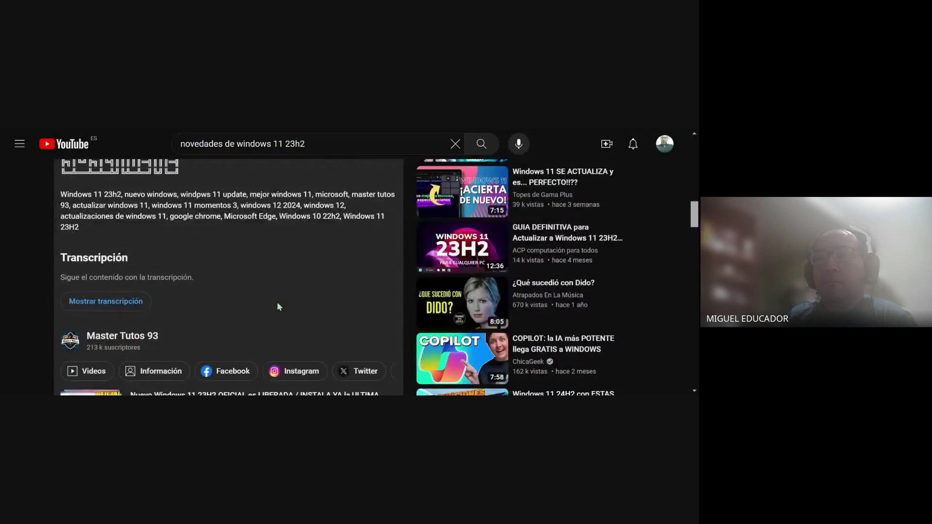
scroll(279, 306, up, 2)
scroll(277, 306, up, 3)
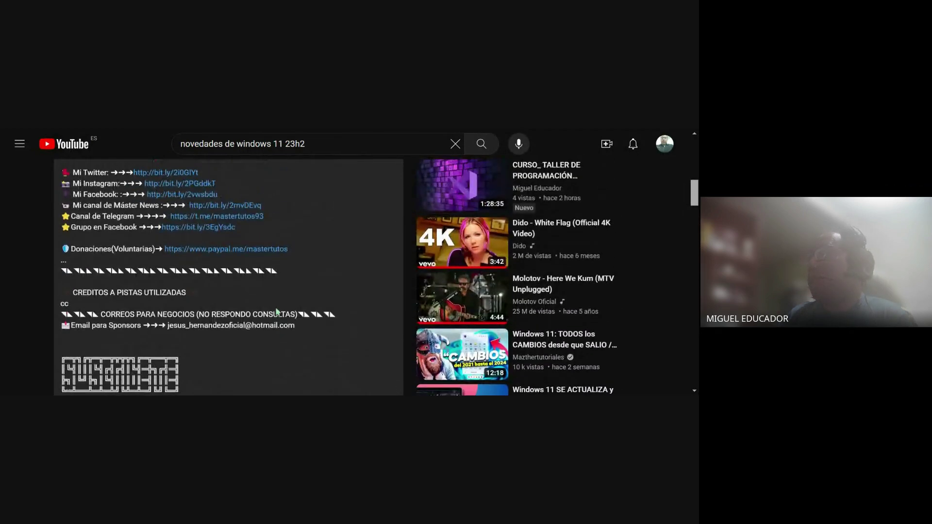
scroll(272, 311, up, 8)
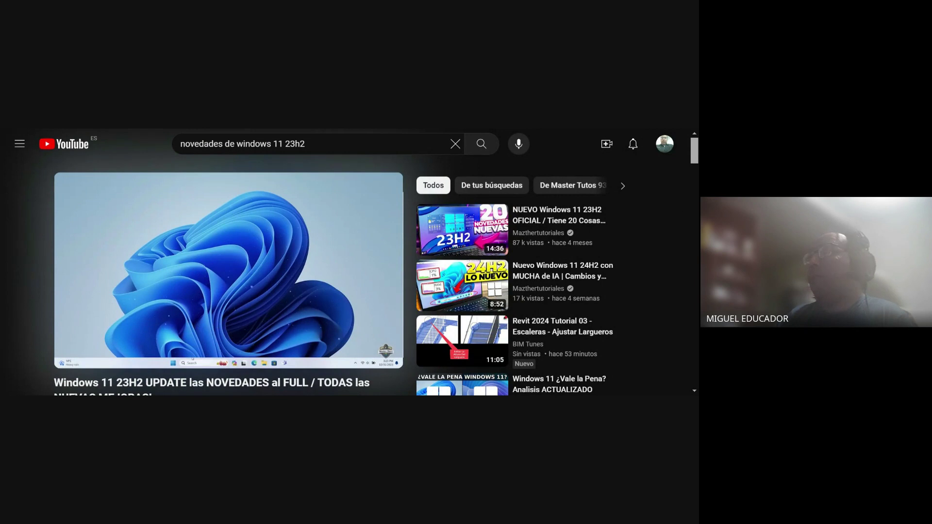
Pause the 23H2 features video and return to the VM, where the 2024-03 cumulative update sits at 25%
click(173, 361)
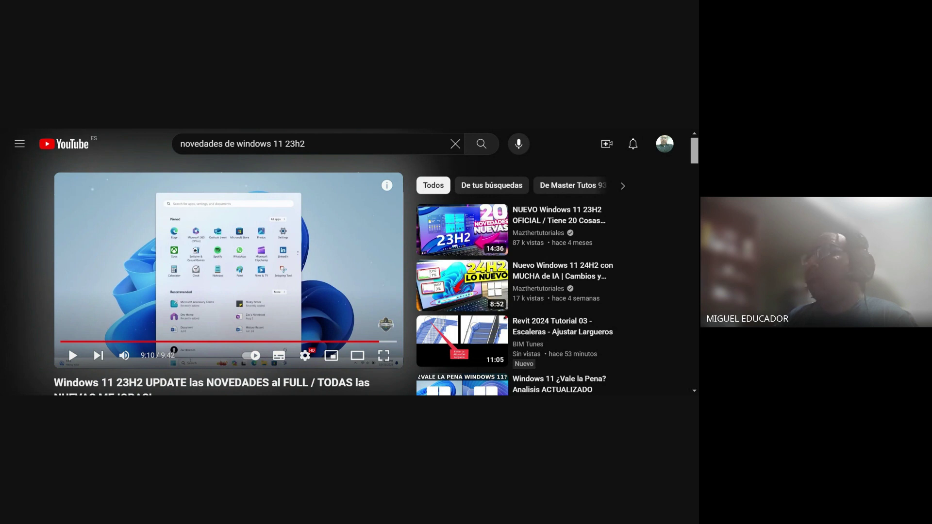
key(alt+Tab)
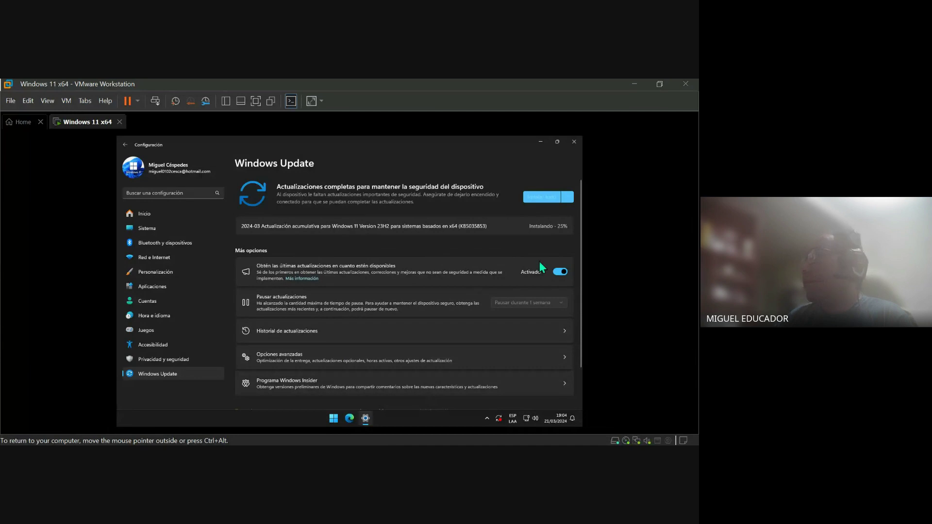